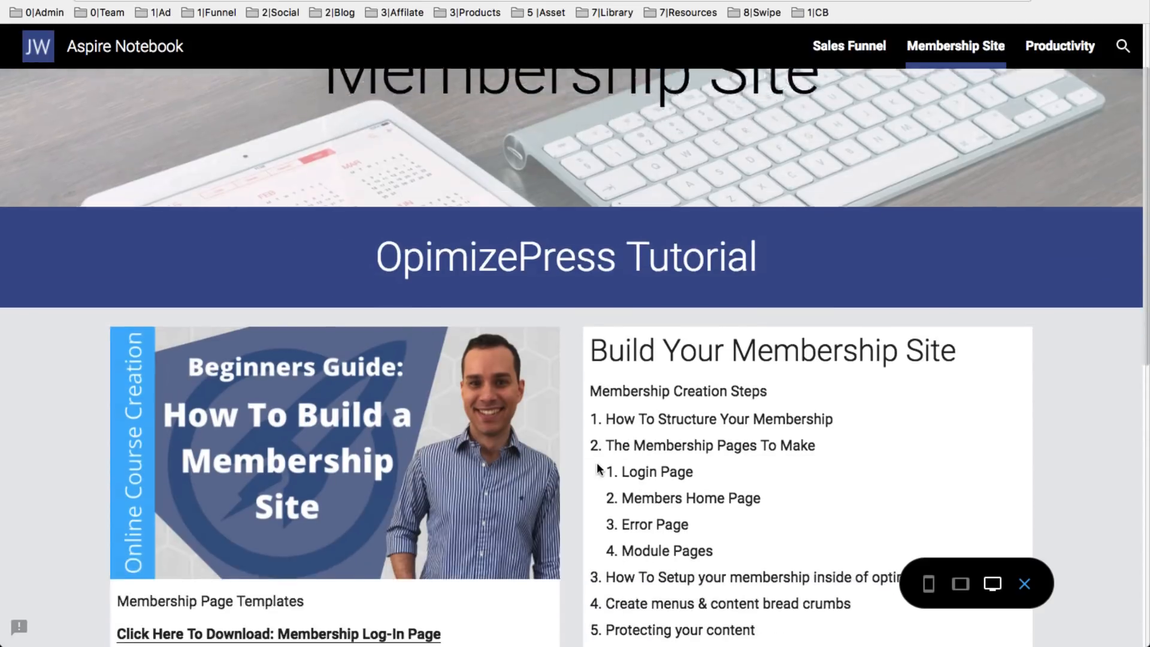
# Review the OptimizePress tutorial page's membership creation steps, downloadable page templates and membership site examples
pyautogui.scroll(1, 597, 464)
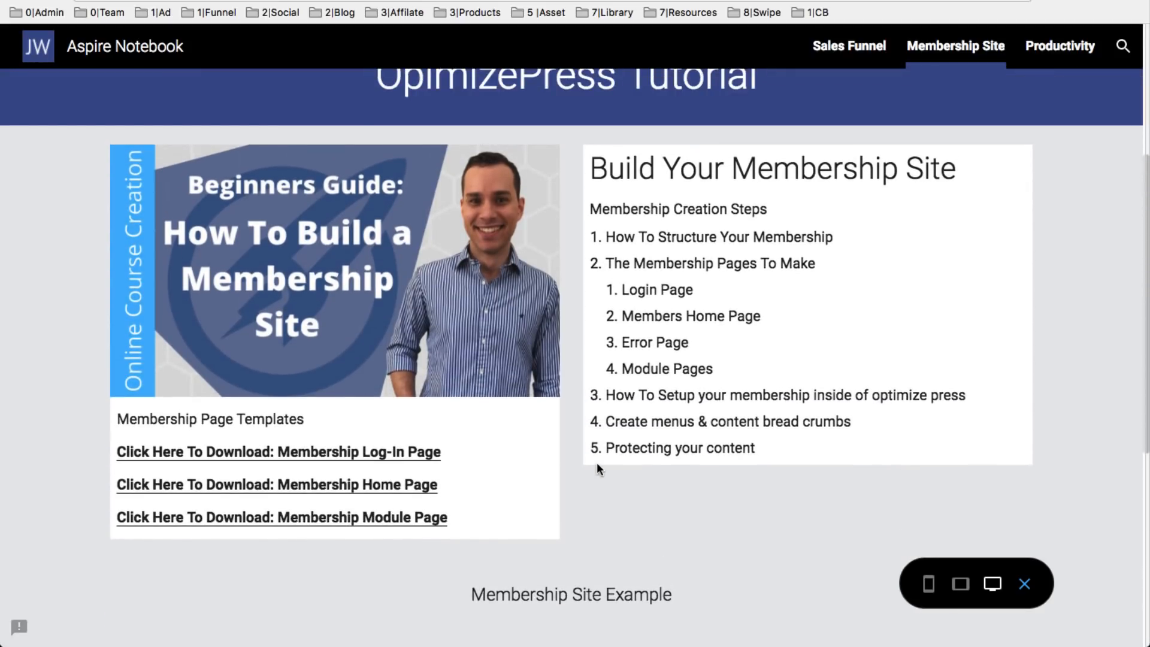
pyautogui.scroll(1, 596, 463)
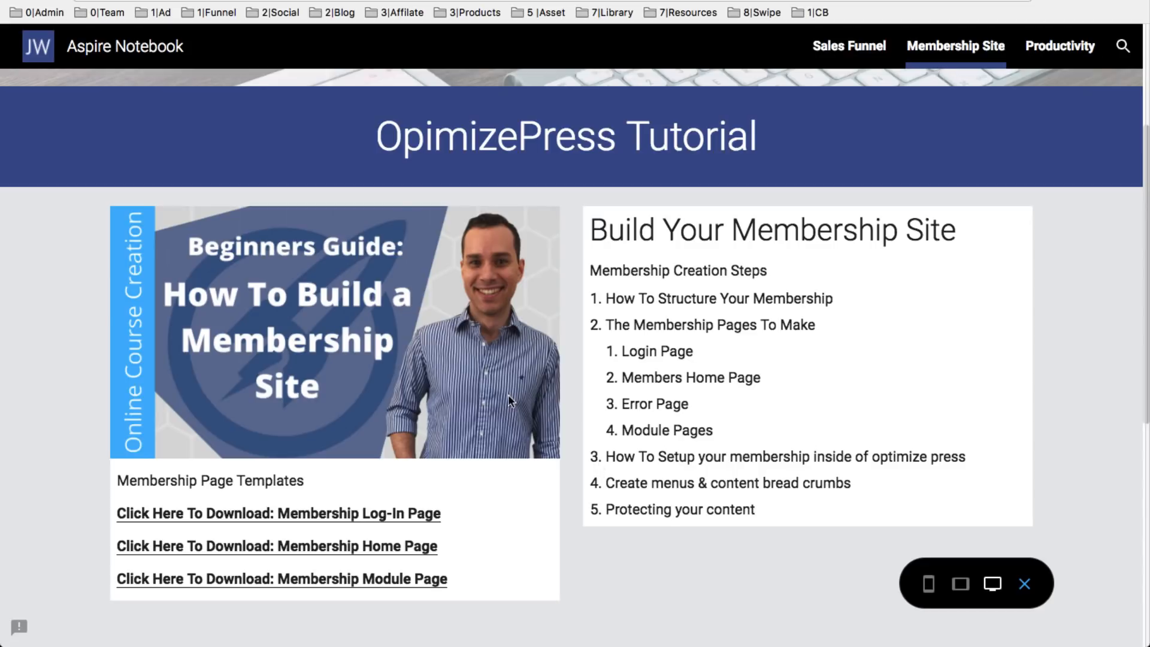
pyautogui.scroll(-4, 577, 421)
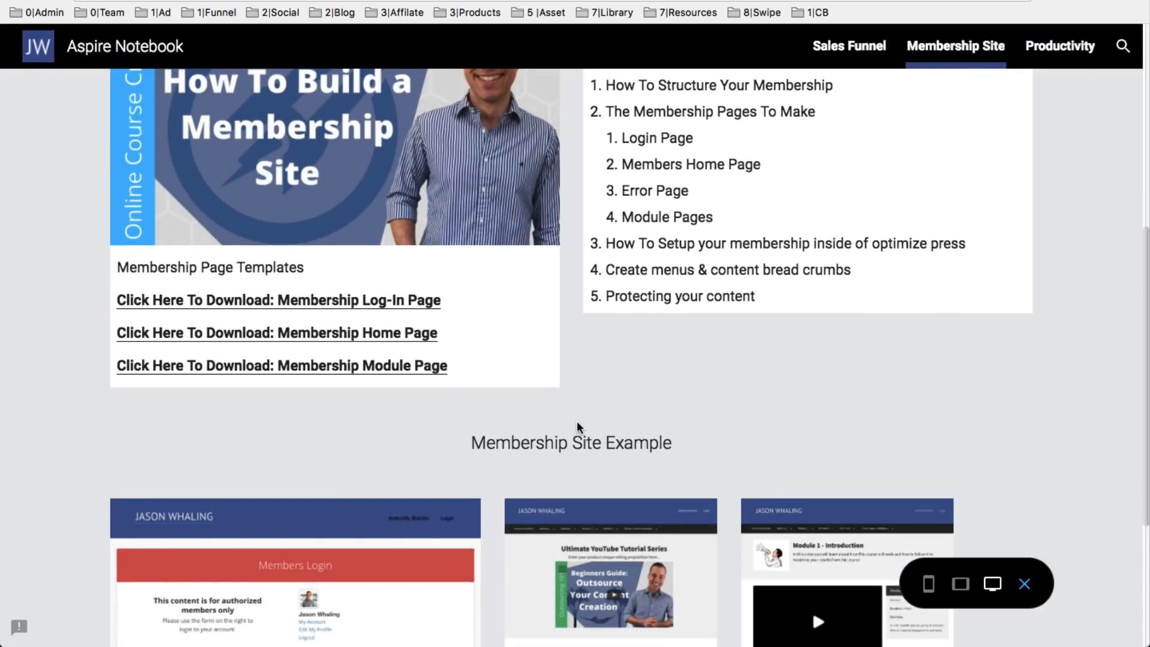
pyautogui.scroll(-4, 321, 454)
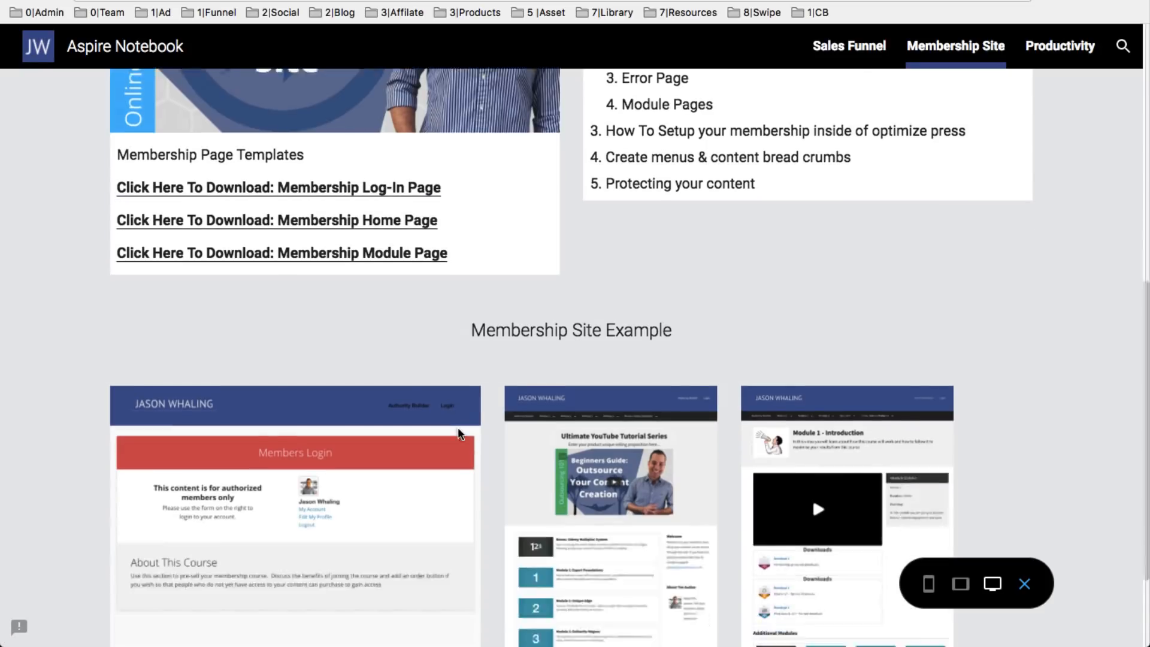
pyautogui.scroll(10, 458, 426)
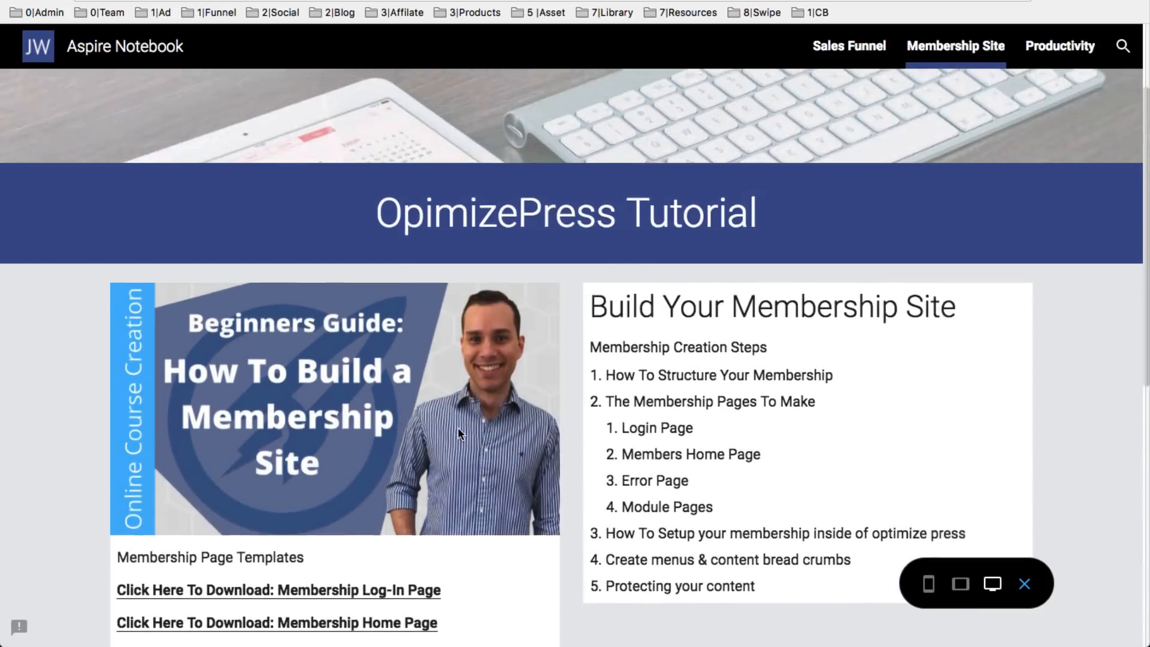
pyautogui.scroll(2, 638, 411)
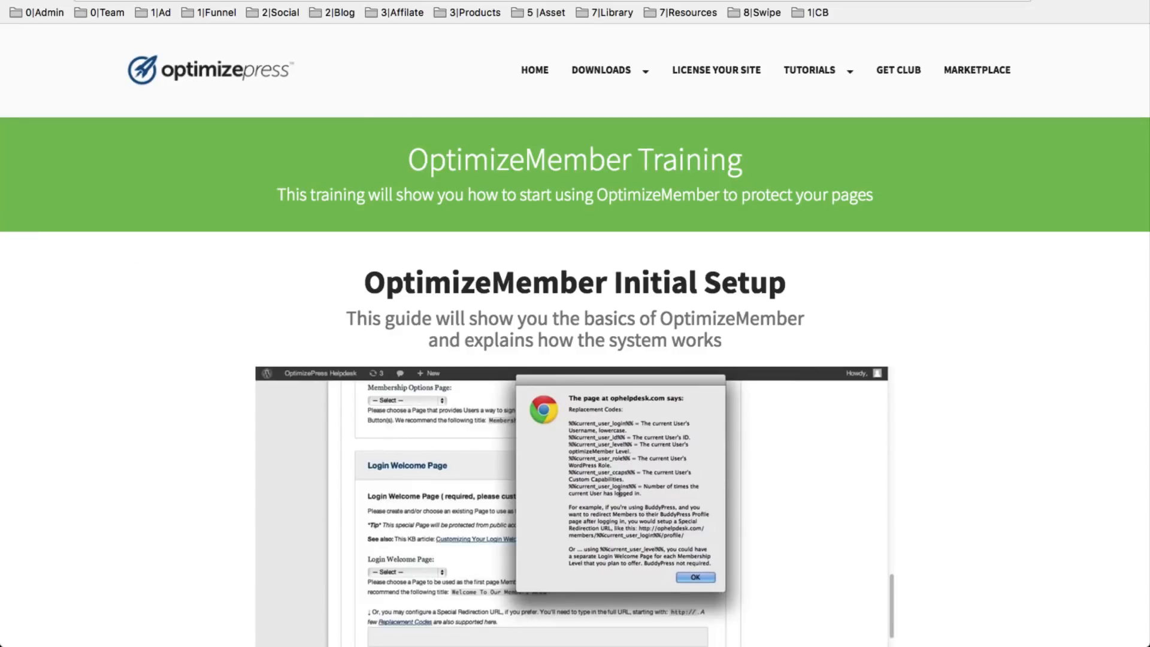
# Compare the OptimizeMember General Options page with the OptimizeMember Training page and look over its Initial Setup guide
pyautogui.click(425, 0)
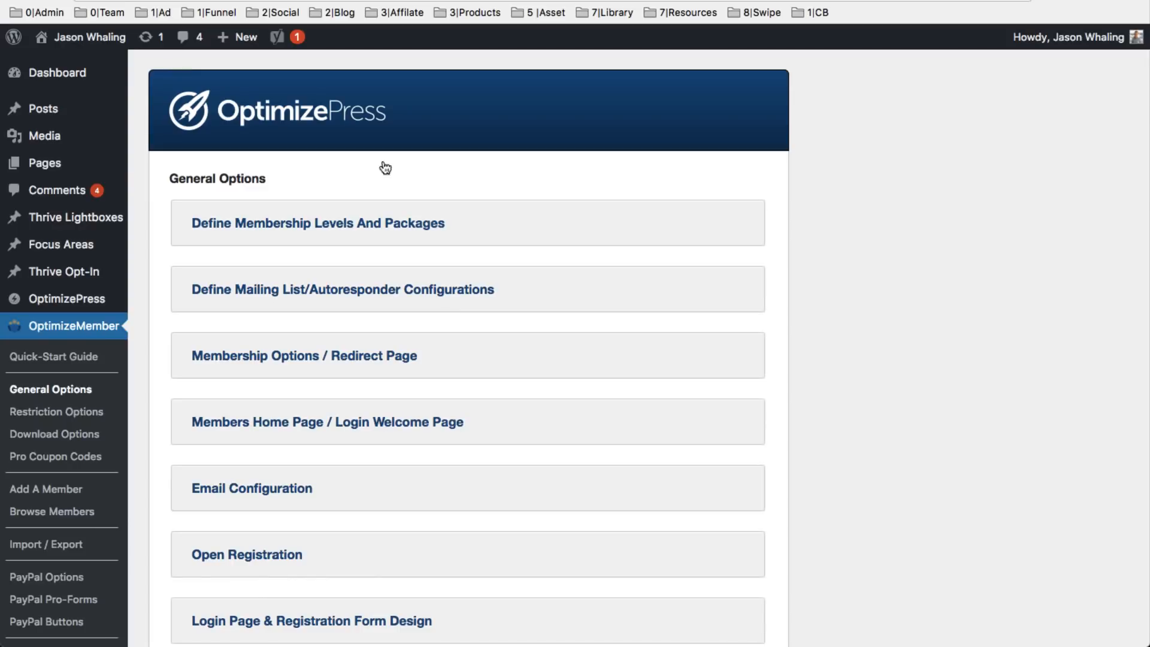
pyautogui.moveTo(94, 300)
pyautogui.click(427, 1)
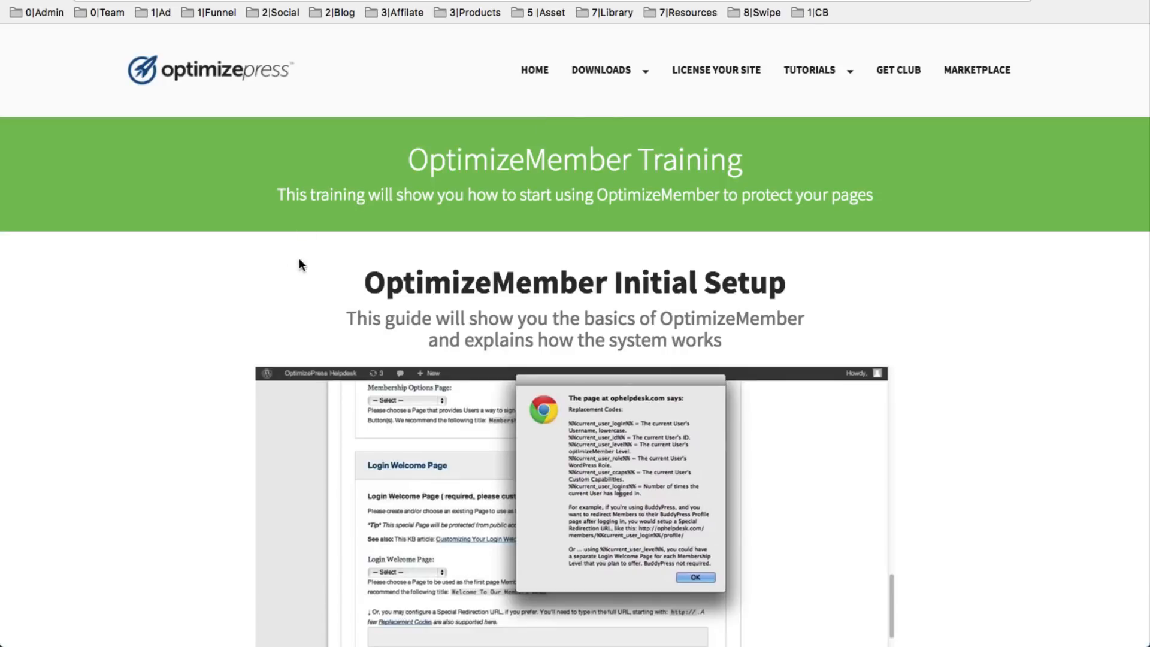
pyautogui.scroll(-4, 278, 258)
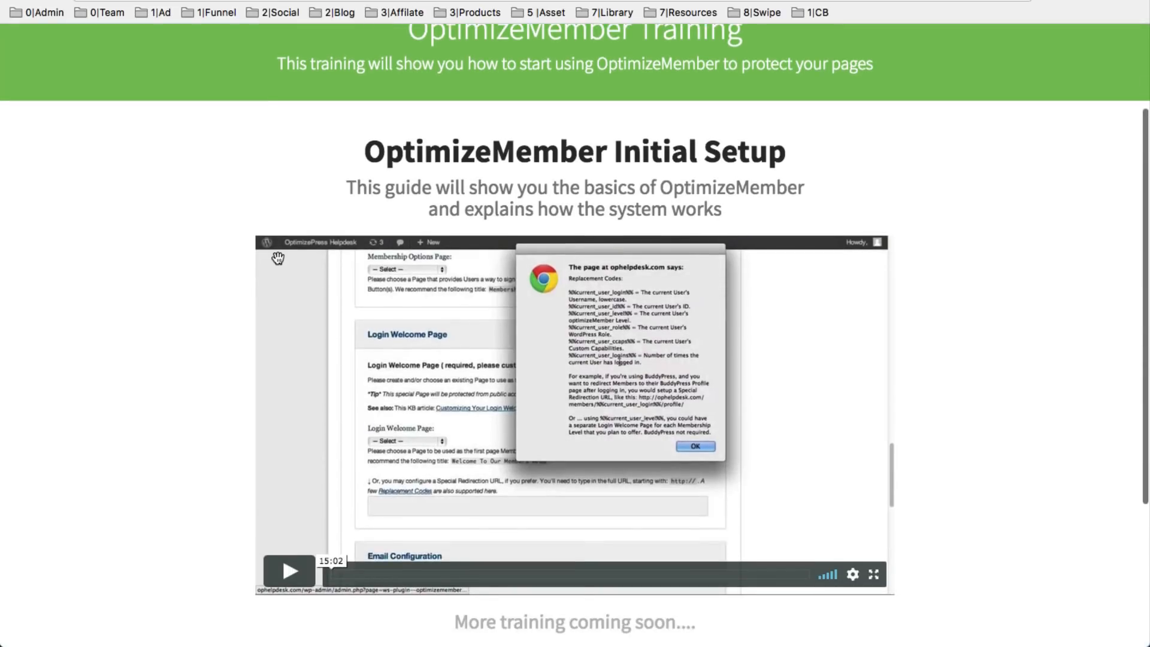
pyautogui.scroll(-2, 277, 258)
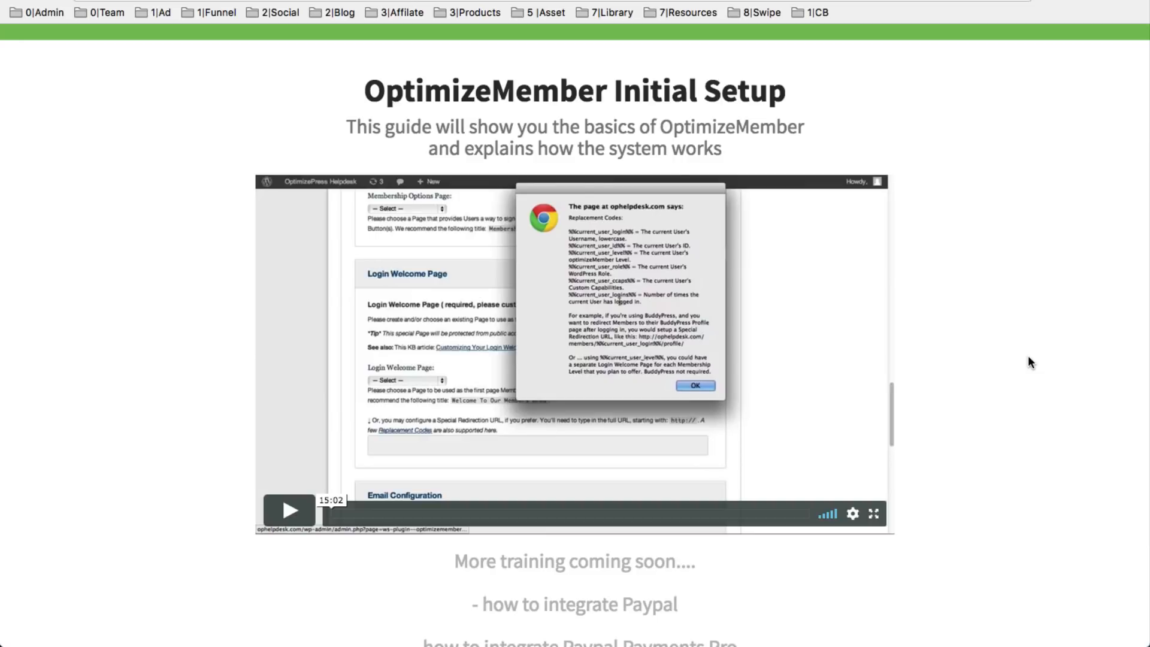
pyautogui.scroll(6, 1029, 358)
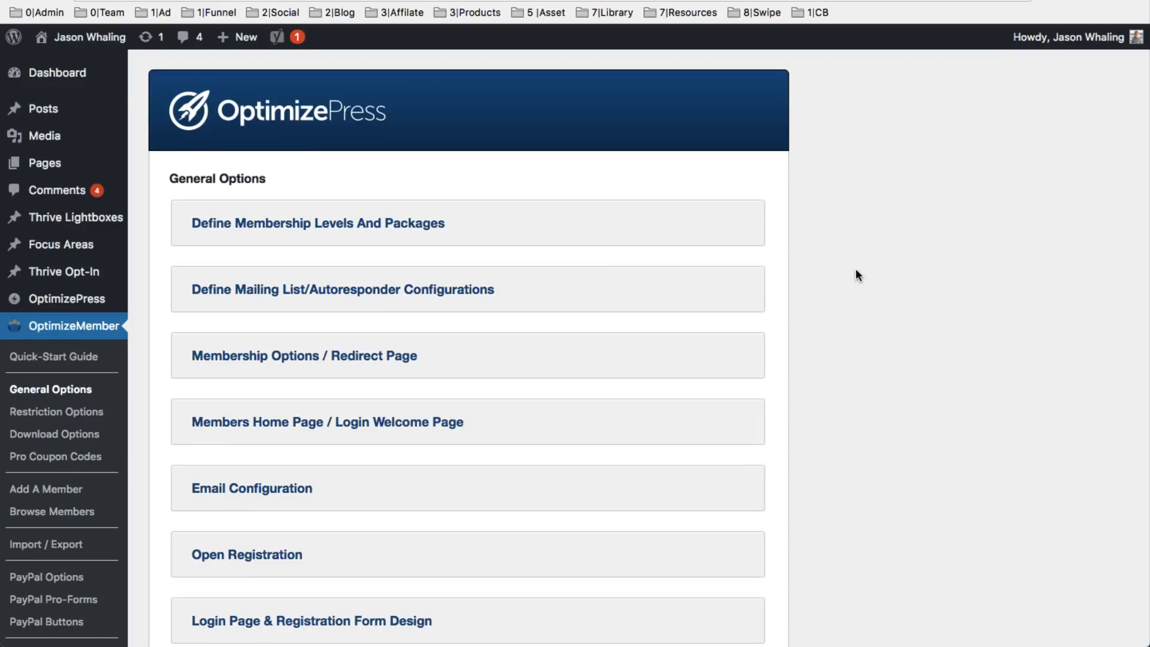
# Expand Define Membership Levels And Packages in General Options and review the level labels, packages and link-hiding option
pyautogui.scroll(-4, 855, 259)
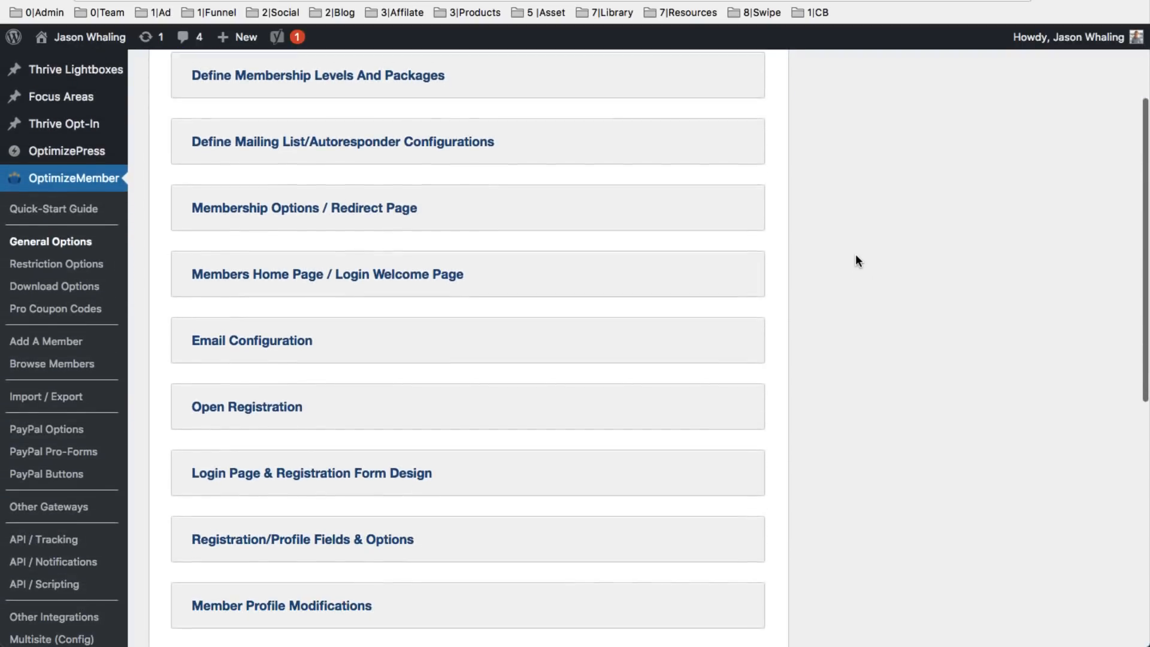
pyautogui.click(327, 100)
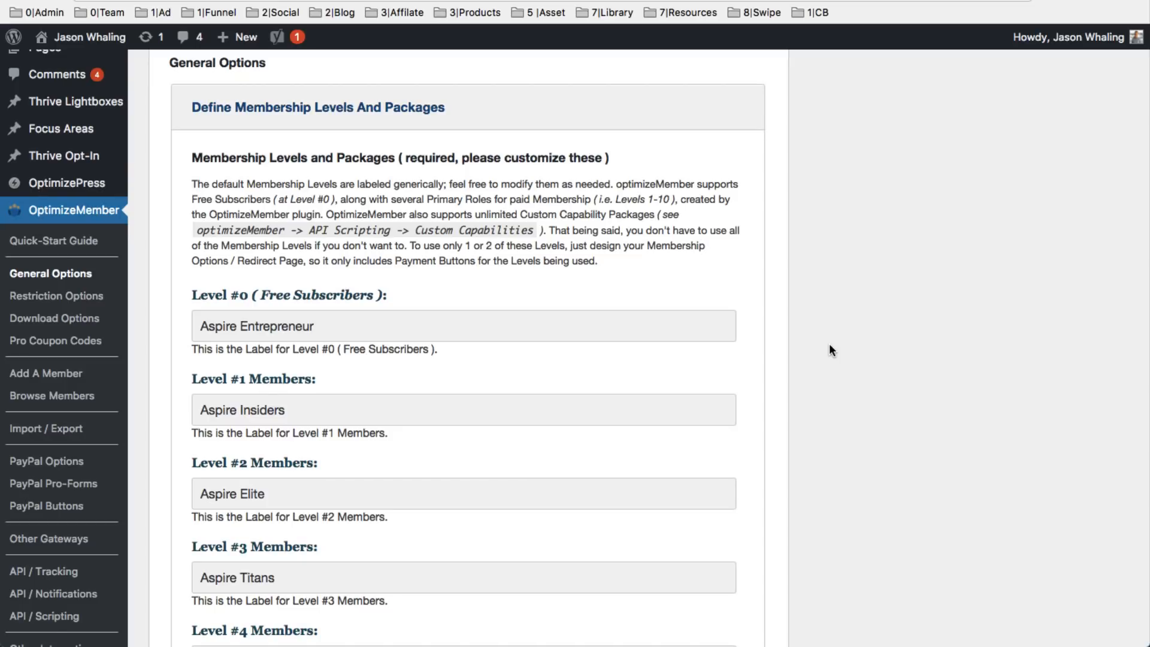
pyautogui.scroll(-5, 829, 345)
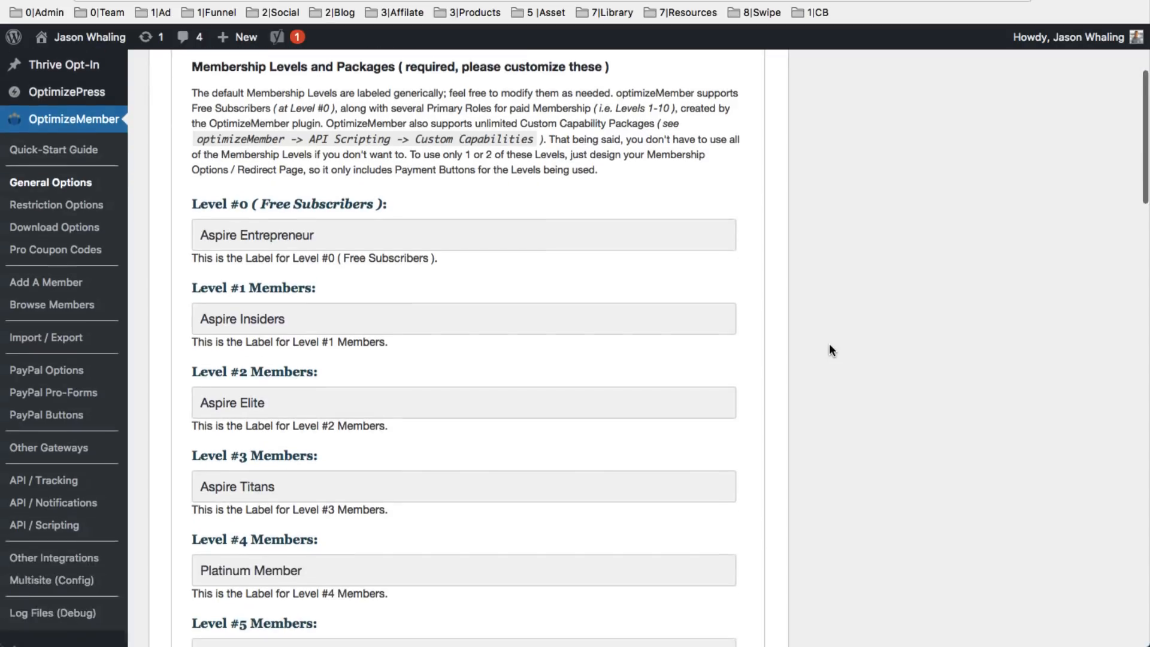
pyautogui.scroll(-1, 829, 350)
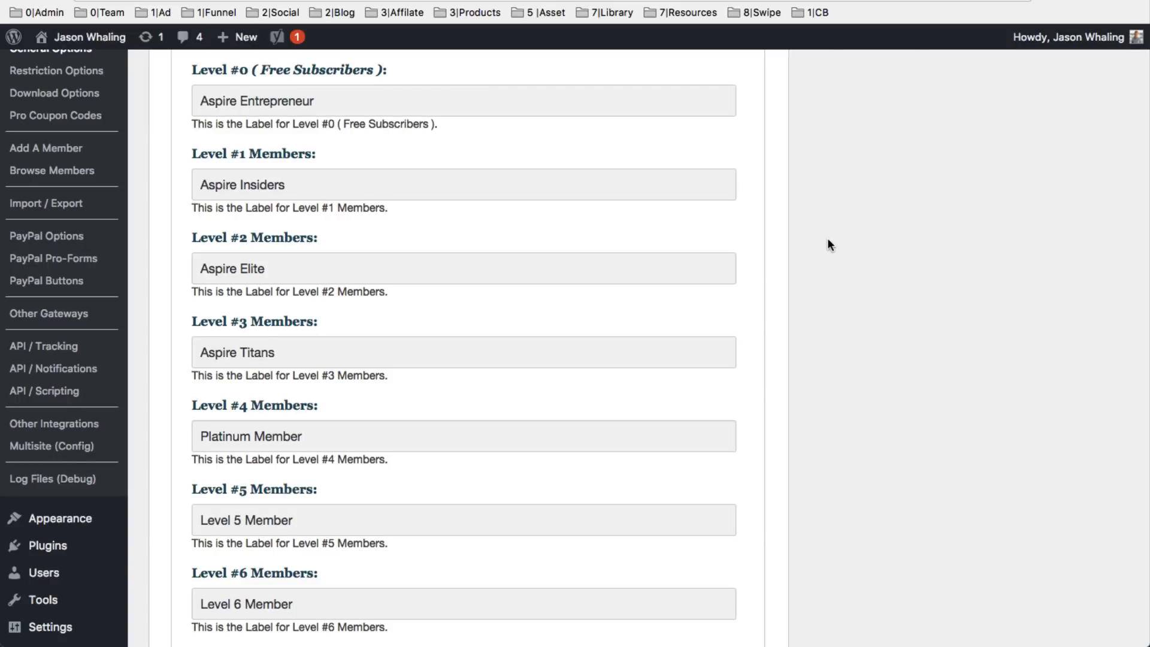
pyautogui.scroll(-6, 828, 240)
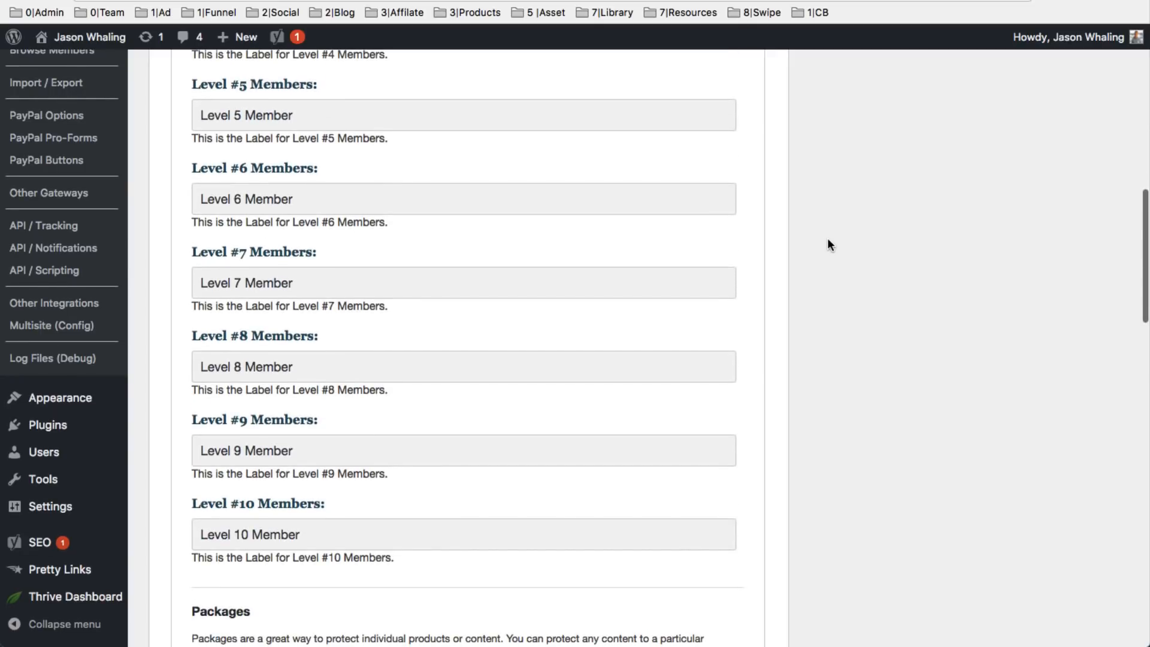
pyautogui.scroll(-3, 828, 244)
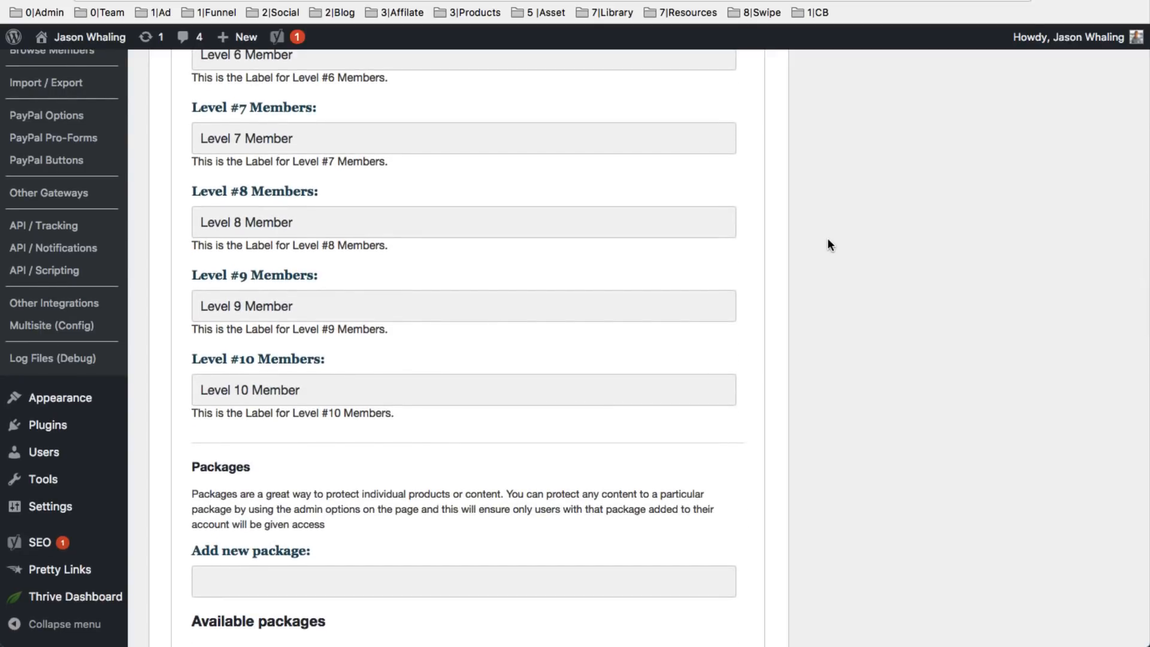
pyautogui.scroll(-5, 828, 239)
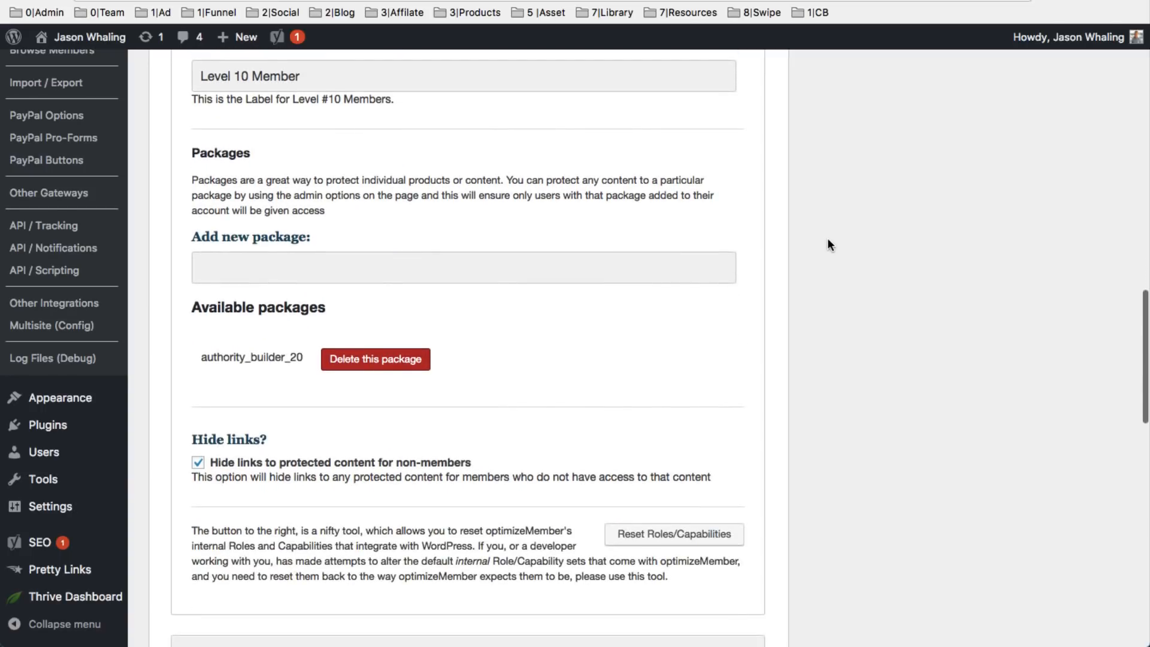
pyautogui.scroll(-1, 828, 239)
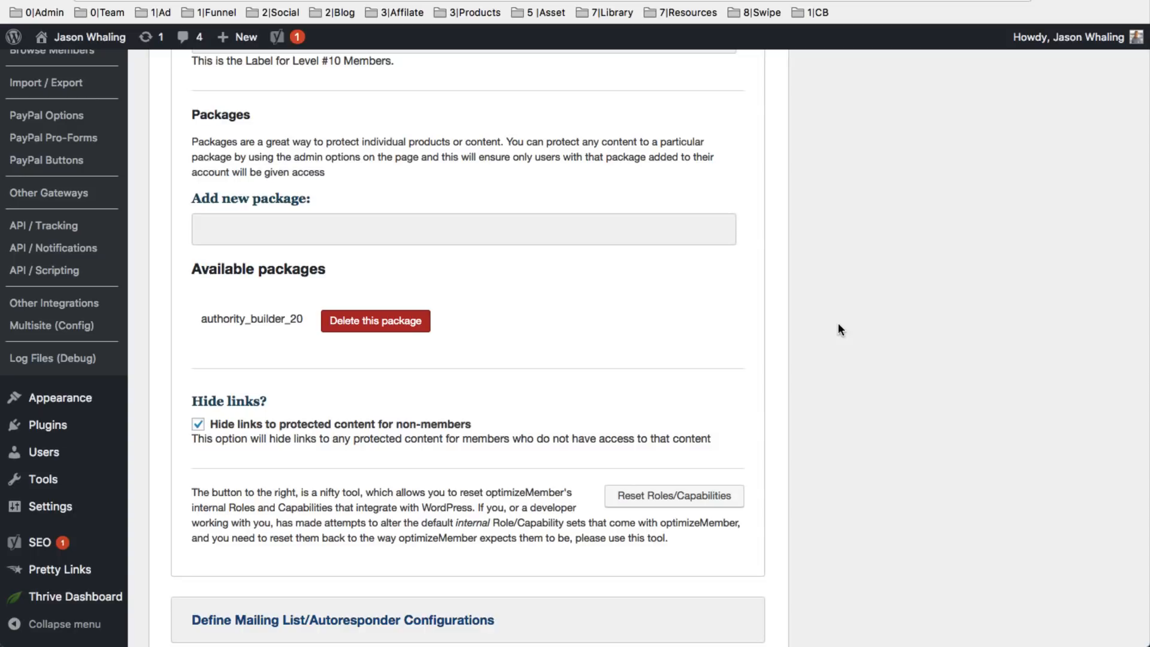
# Return to the membership level labels and check the Level #0 and Level #1 name fields
pyautogui.scroll(10, 839, 325)
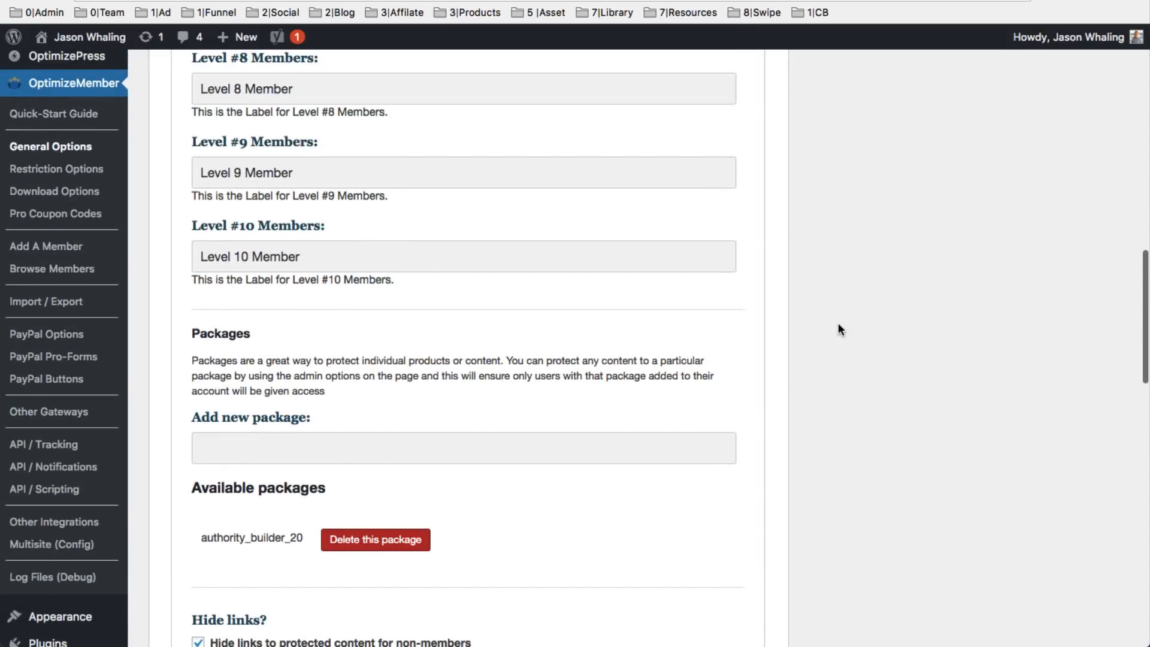
pyautogui.scroll(5, 839, 327)
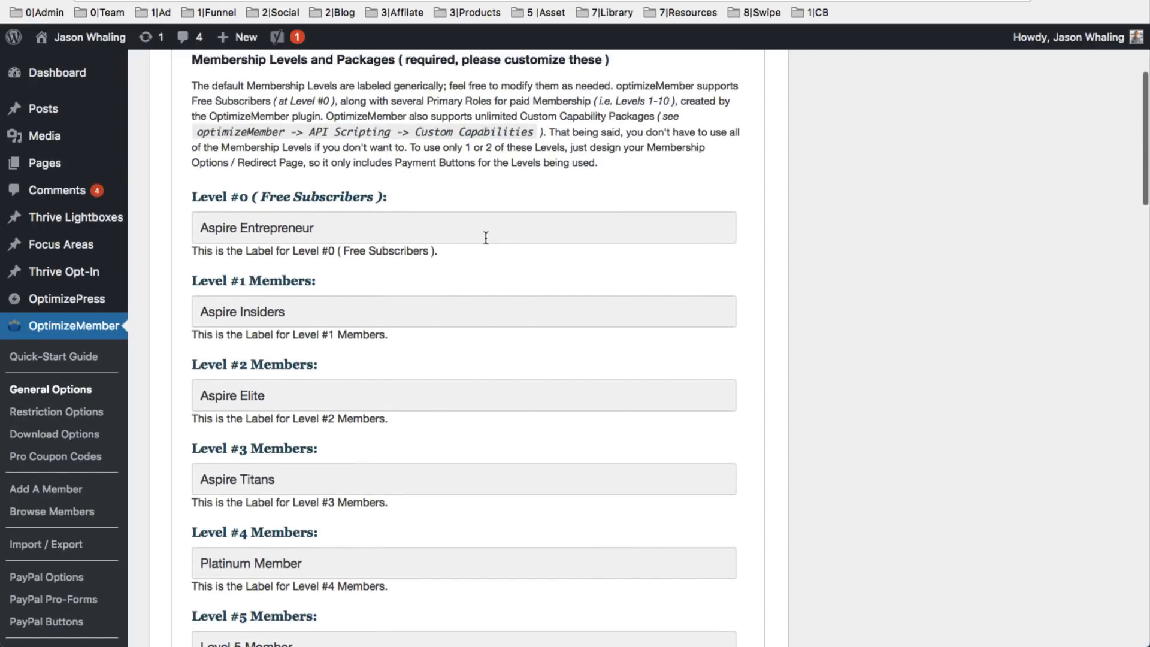
pyautogui.click(487, 231)
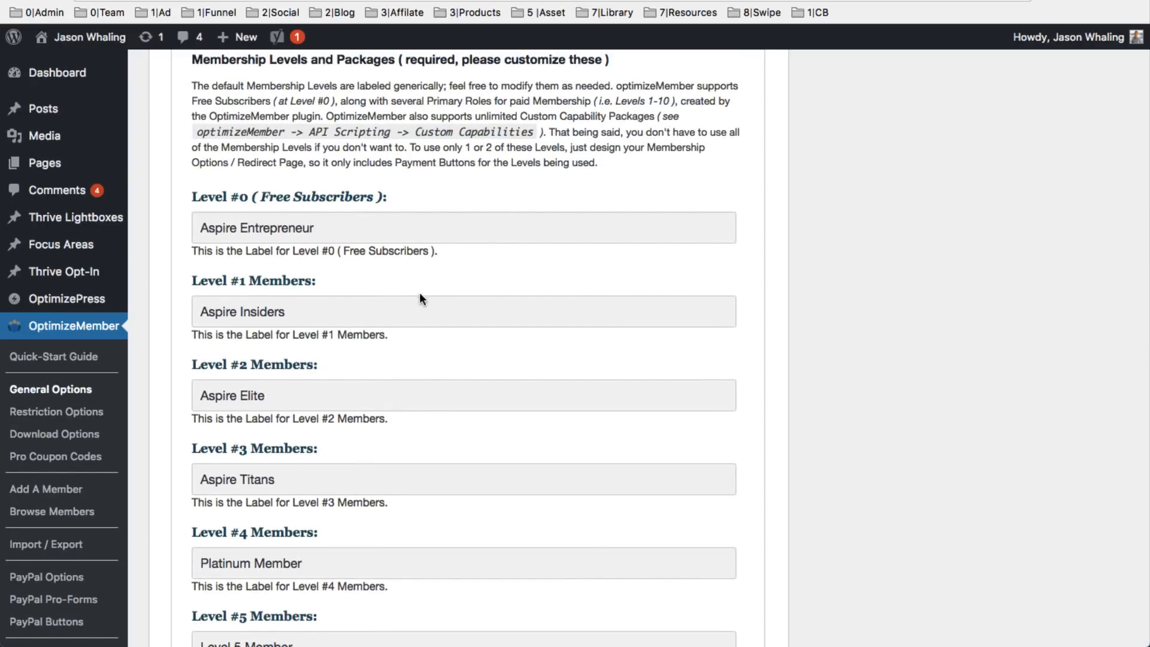
pyautogui.click(452, 307)
pyautogui.click(452, 308)
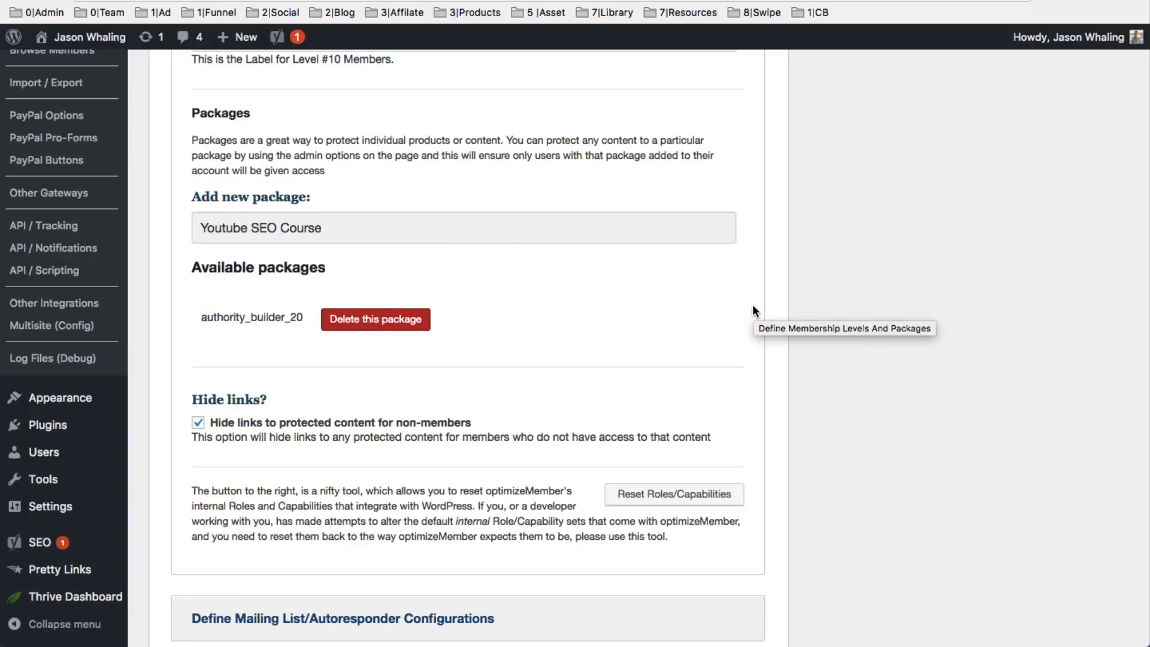
# Clear the "Youtube SEO Course" entry from the new package name in the Packages settings
pyautogui.scroll(-4, 753, 311)
pyautogui.scroll(-12, 753, 311)
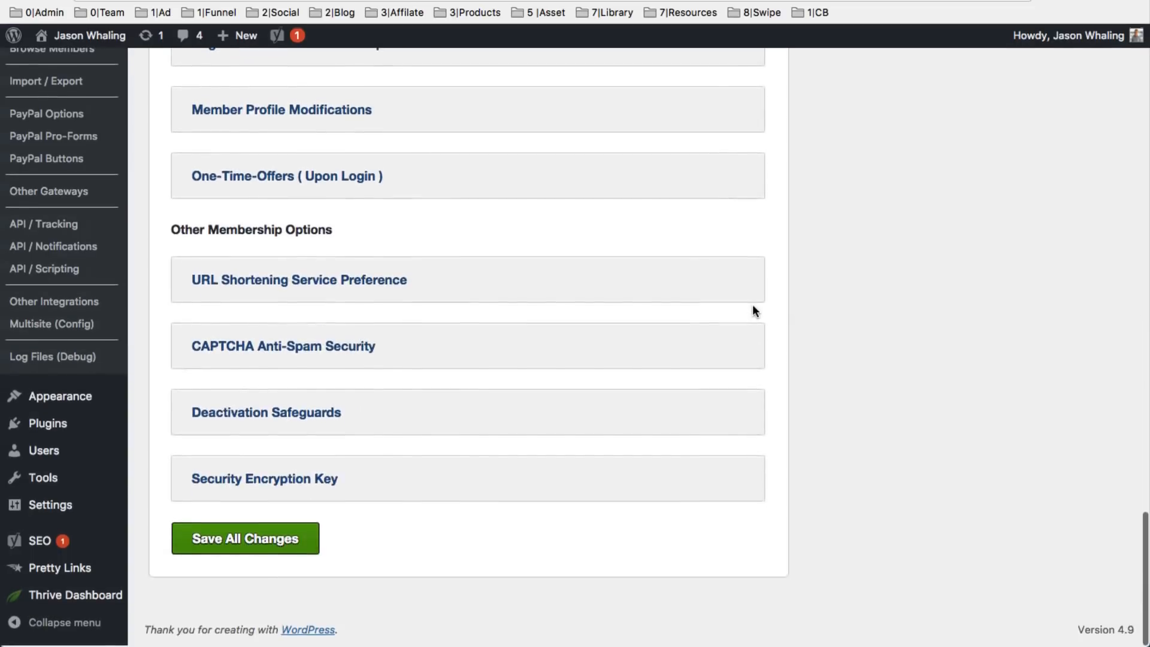
pyautogui.scroll(12, 891, 339)
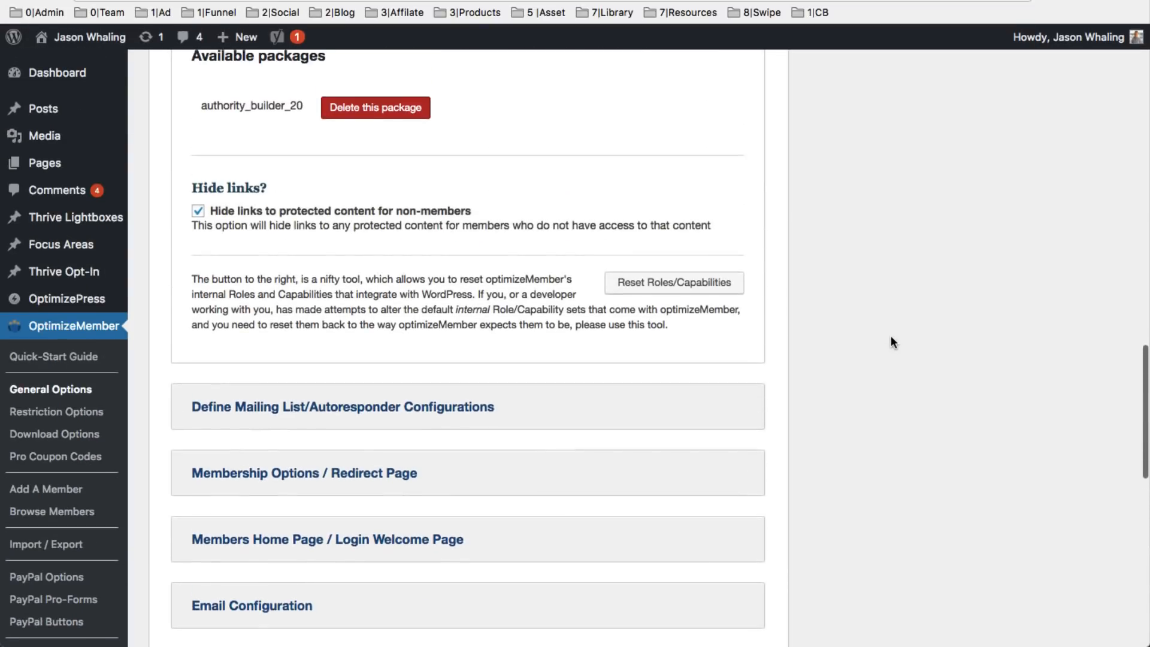
pyautogui.scroll(3, 239, 347)
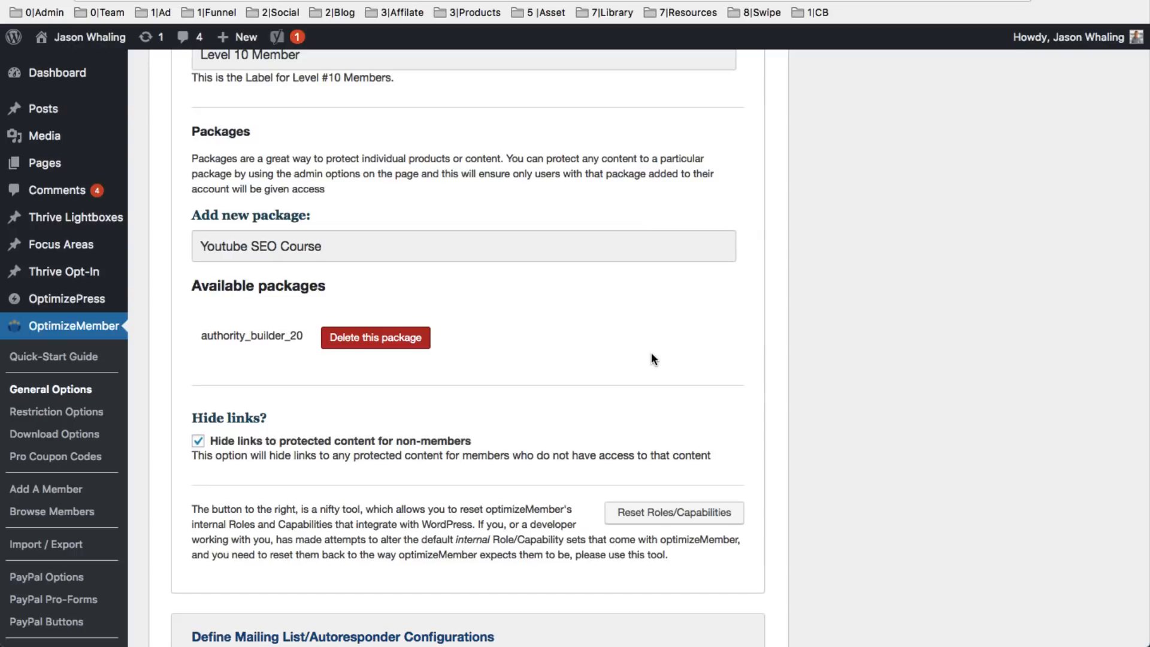
pyautogui.scroll(10, 652, 359)
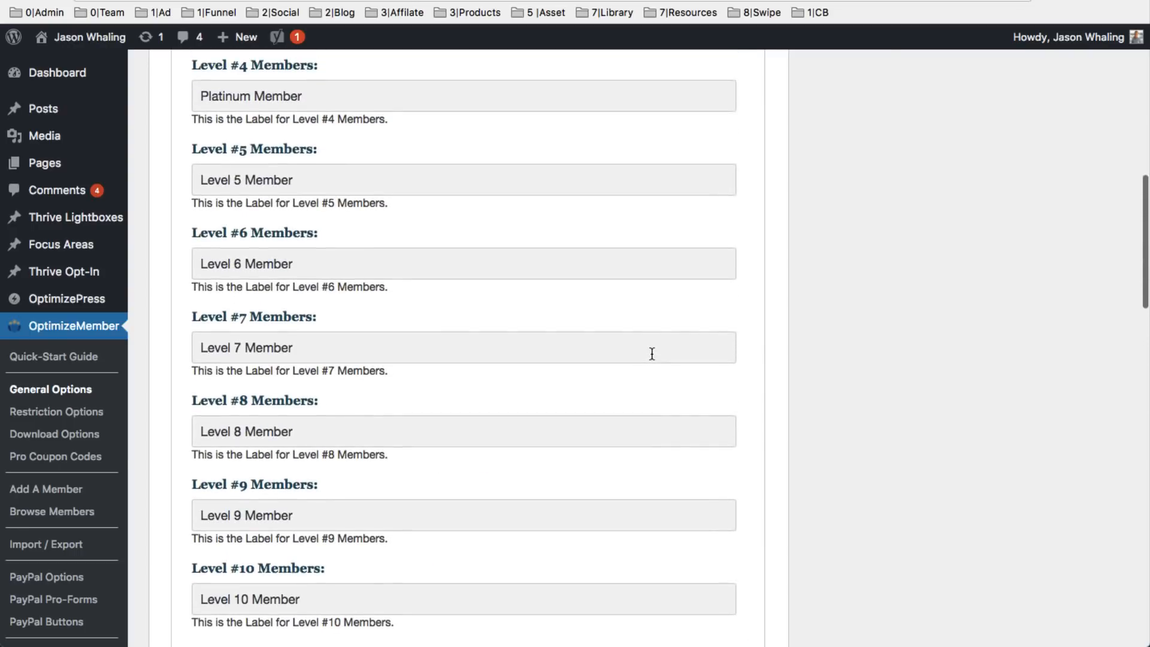
pyautogui.scroll(-7, 652, 353)
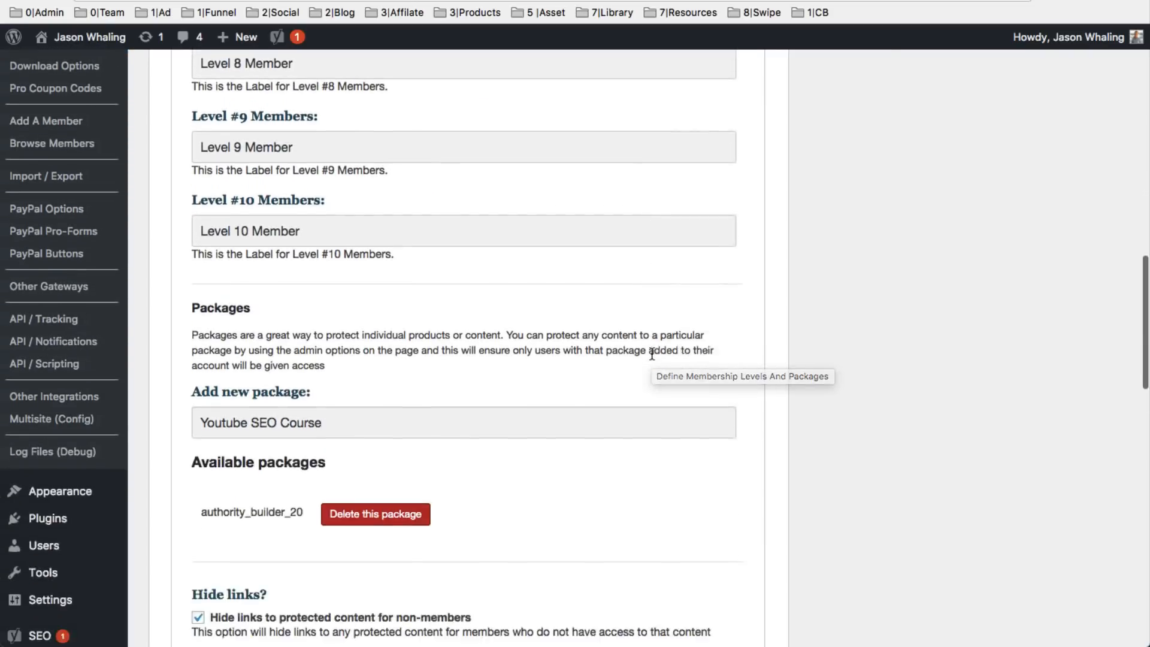
pyautogui.scroll(-1, 652, 358)
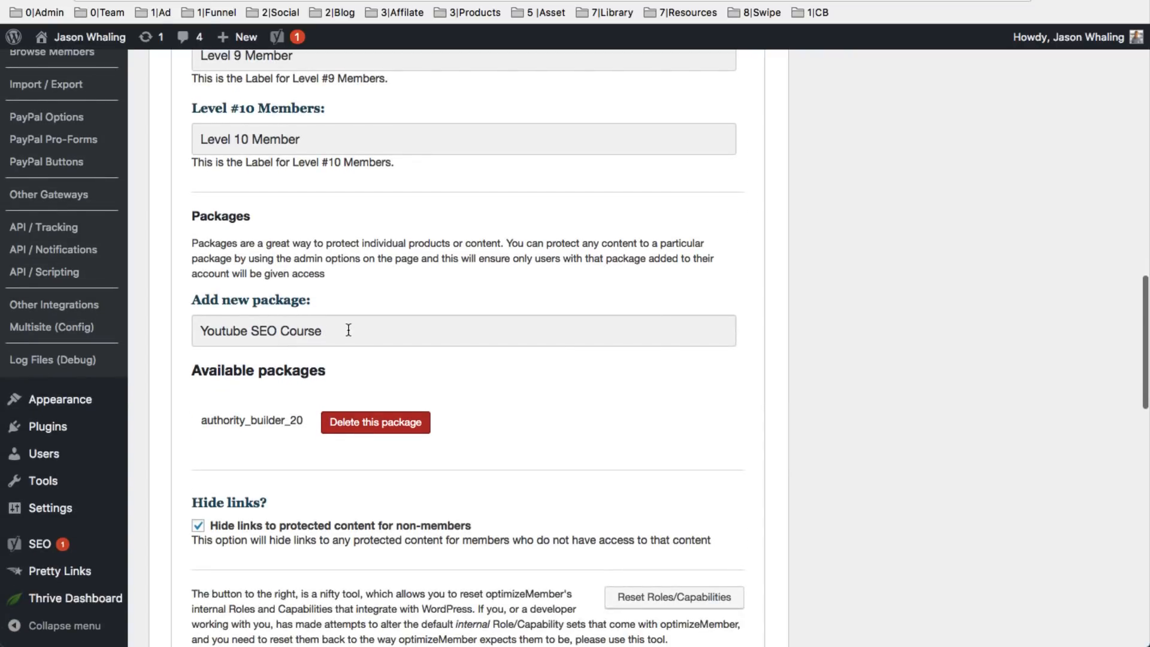
pyautogui.moveTo(350, 331); pyautogui.dragTo(170, 334)
pyautogui.press('BackSpace')
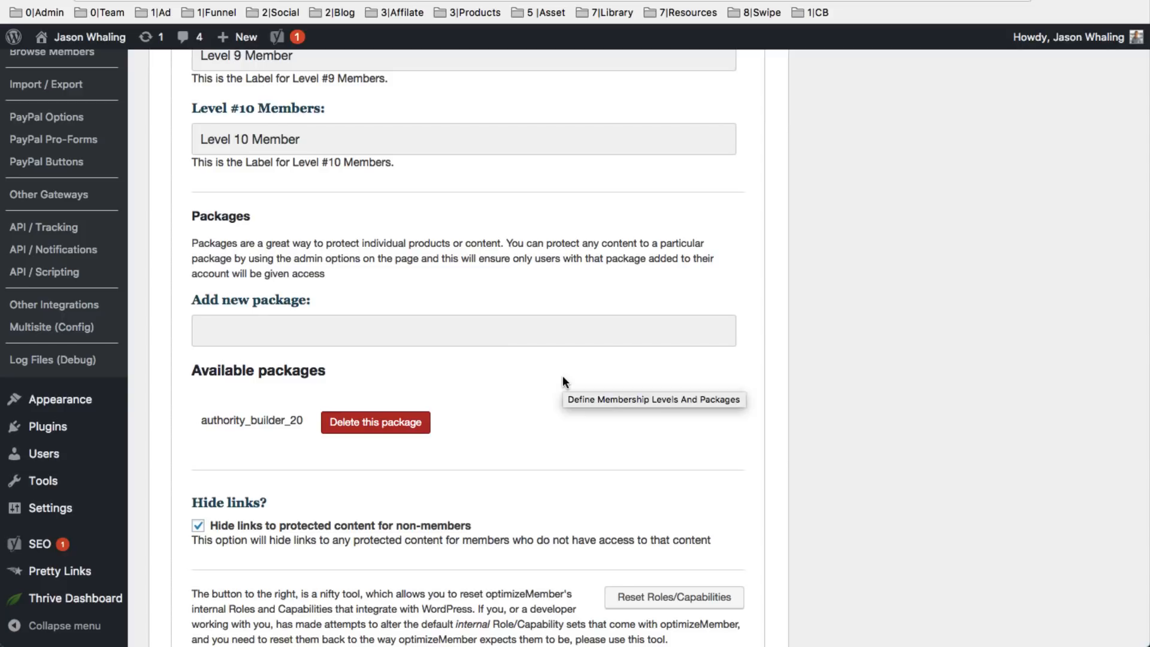
# Expand Define Mailing List/Autoresponder Configurations and review the list provider and list settings for each membership level
pyautogui.scroll(-7, 562, 376)
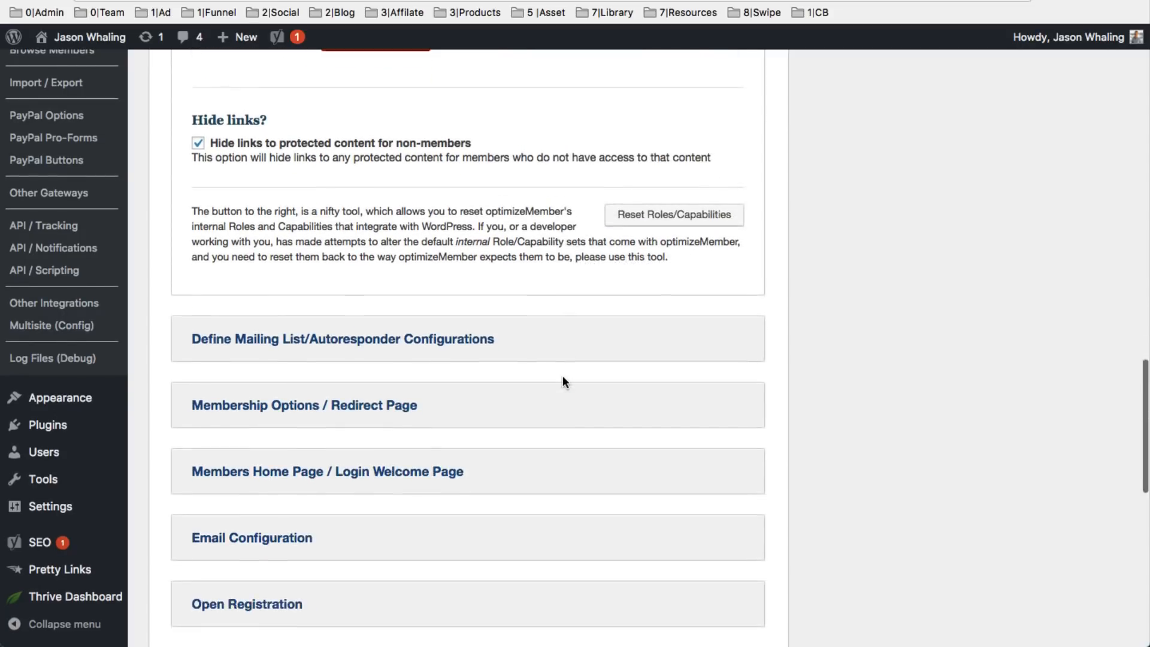
pyautogui.scroll(-2, 803, 279)
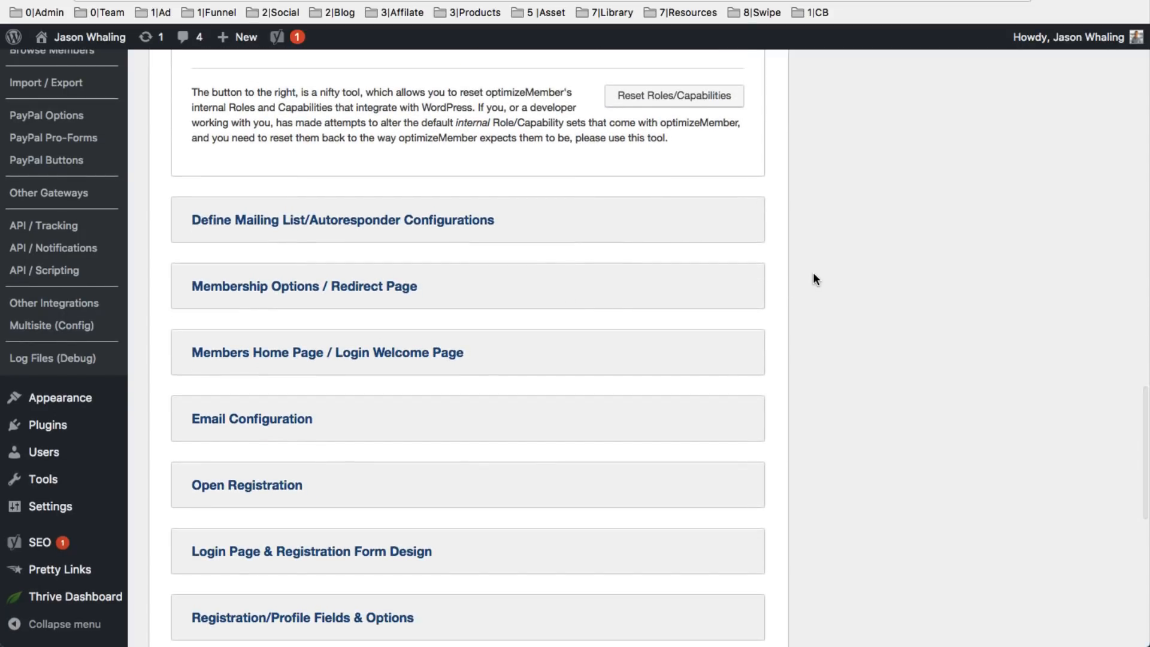
pyautogui.scroll(-2, 813, 279)
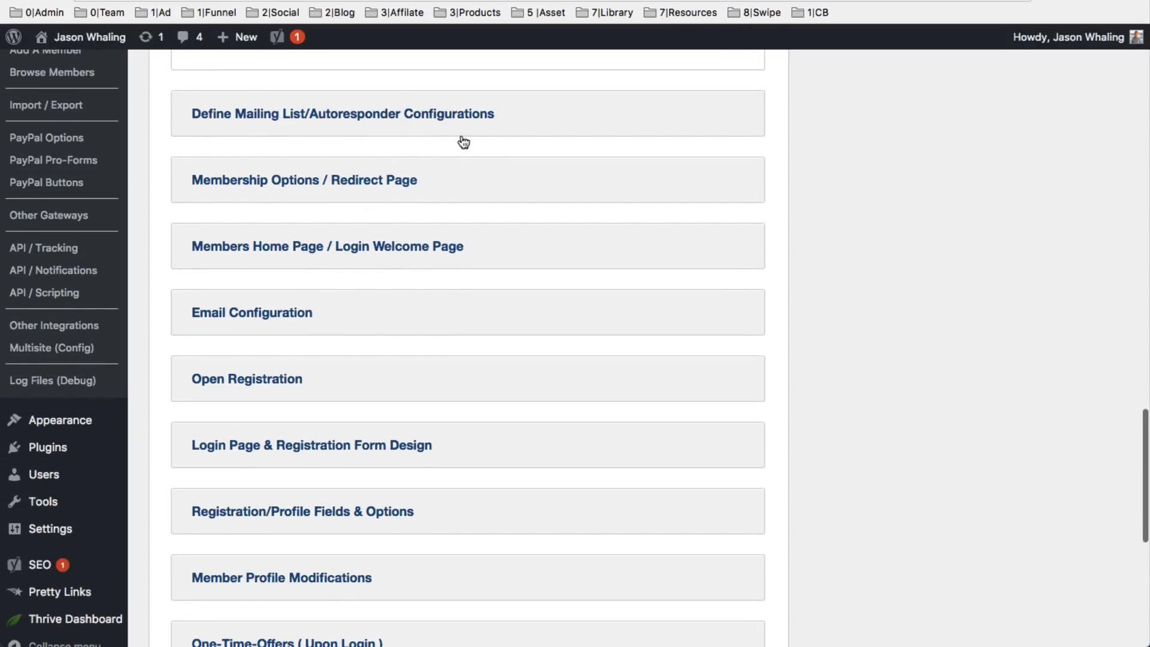
pyautogui.click(498, 126)
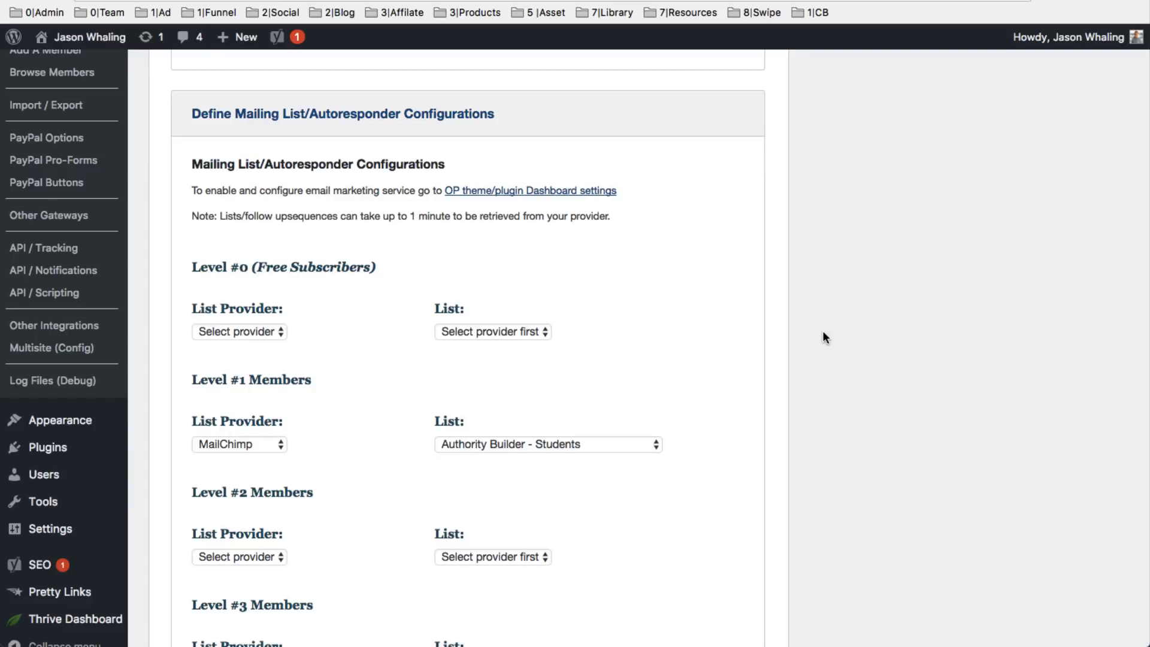
pyautogui.scroll(-5, 823, 333)
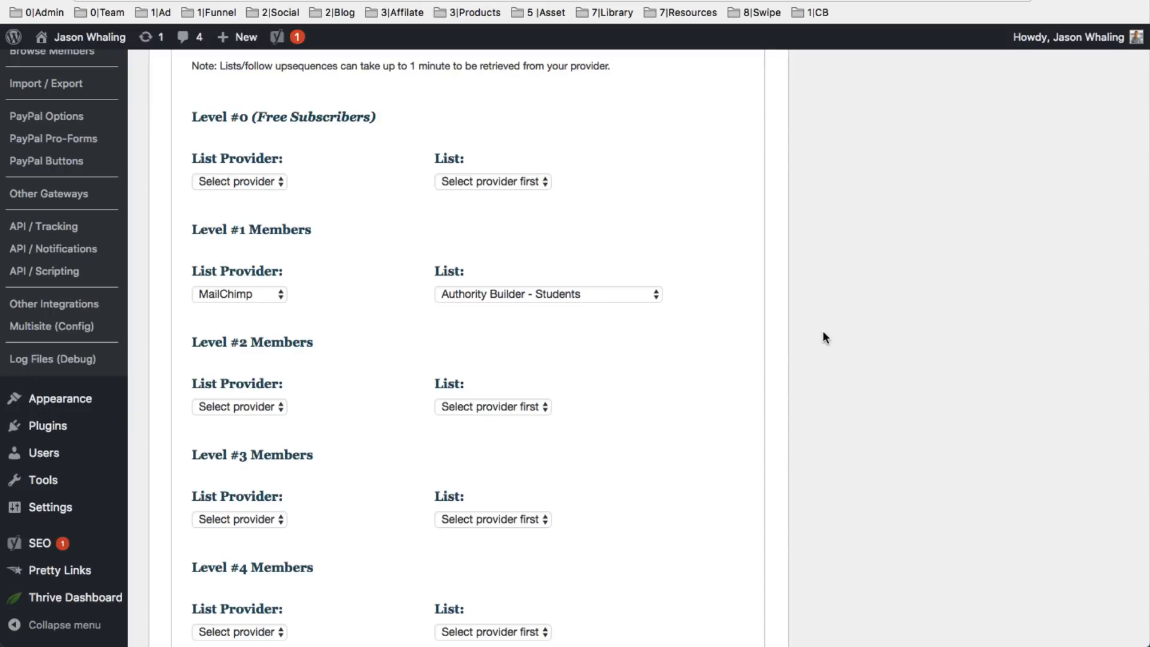
# Examine the mailing list provider and list assignments from Level #0 down to Level #10
pyautogui.scroll(-2, 823, 337)
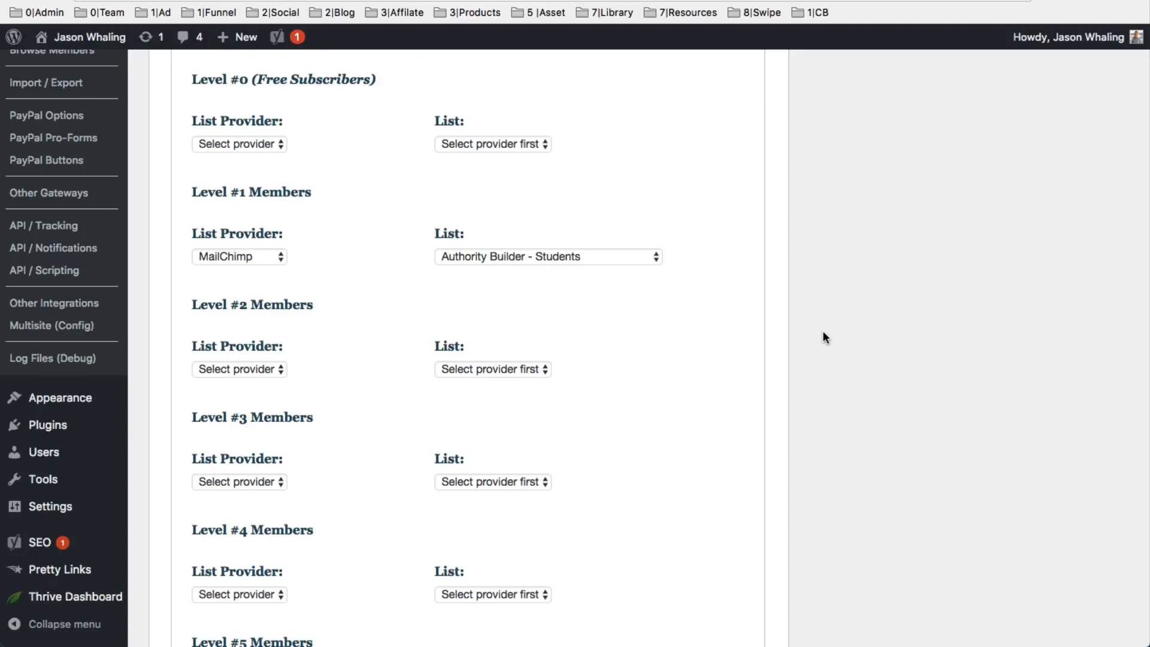
pyautogui.scroll(-3, 824, 333)
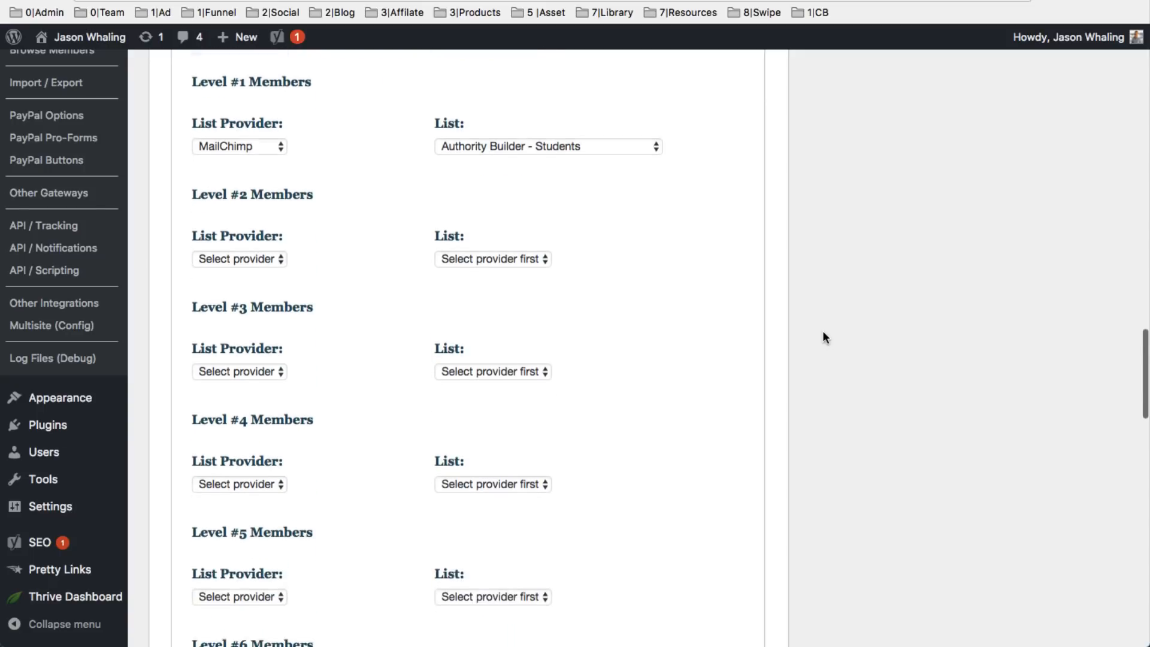
pyautogui.scroll(3, 823, 333)
pyautogui.scroll(-1, 823, 334)
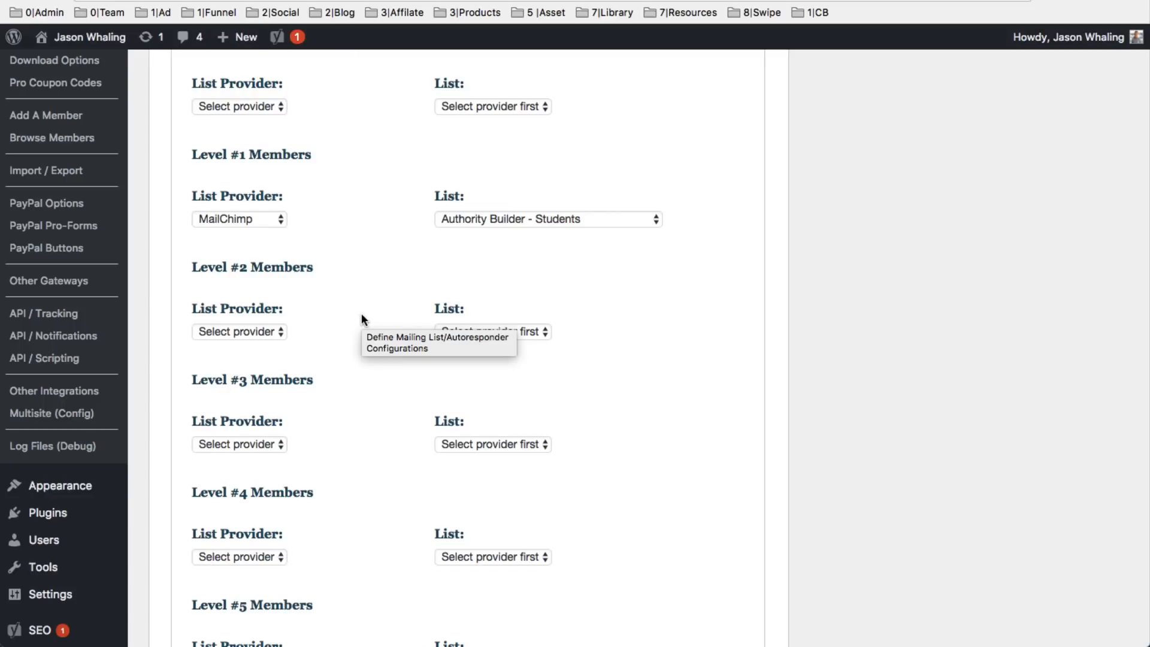
pyautogui.scroll(-8, 361, 314)
pyautogui.scroll(-4, 361, 313)
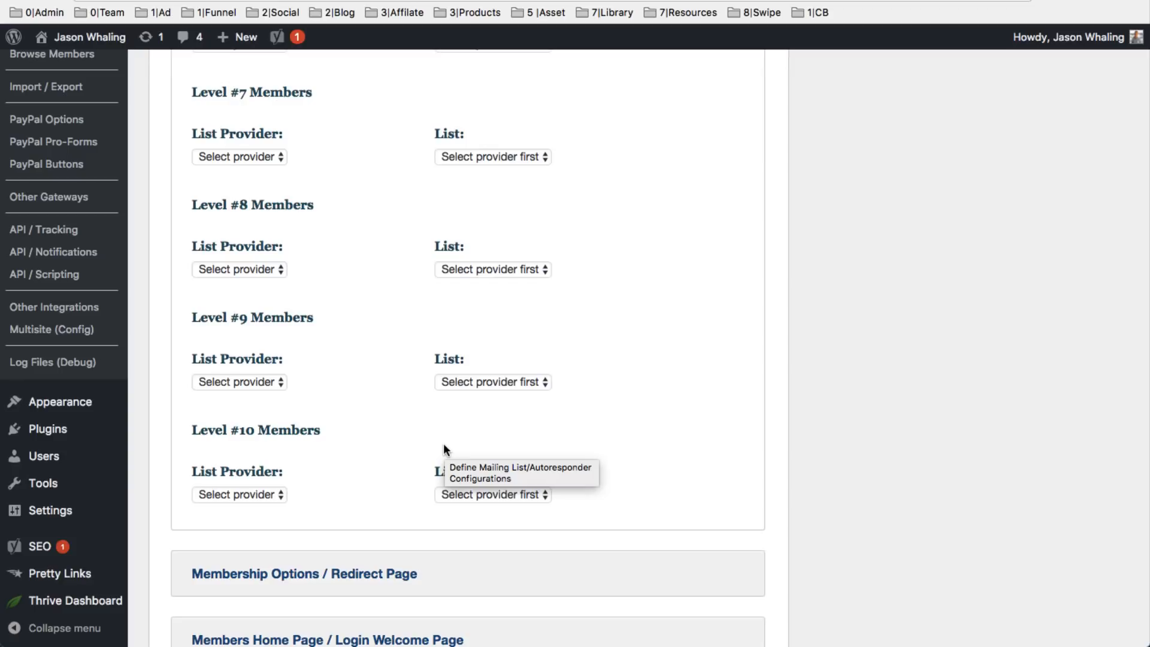
pyautogui.scroll(10, 444, 448)
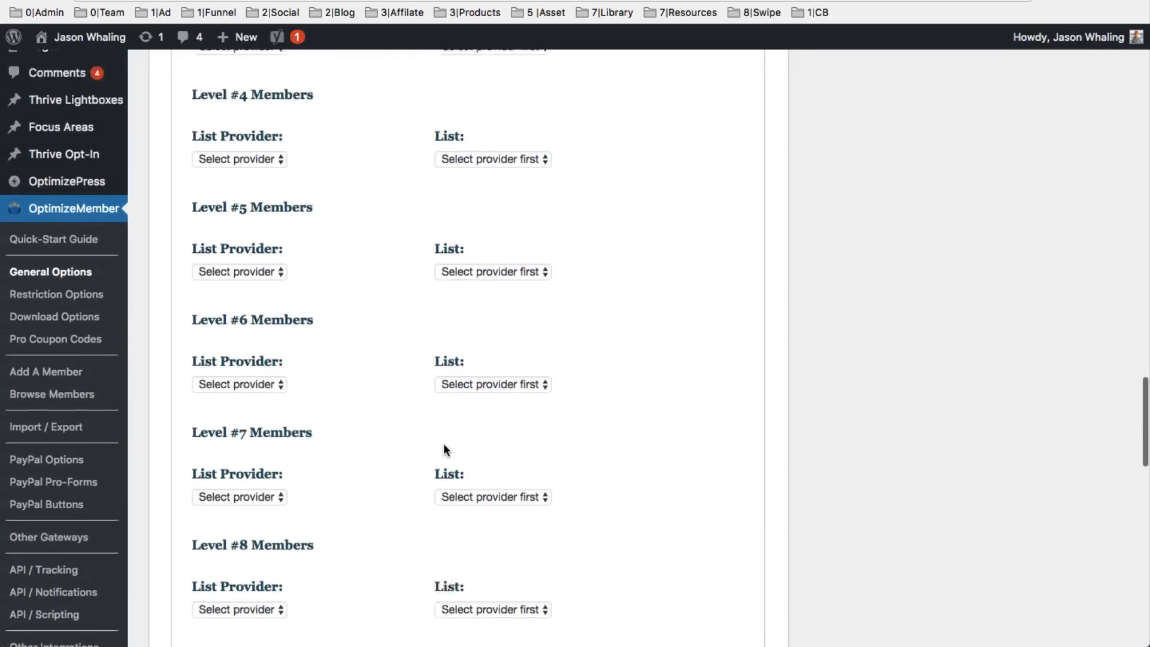
pyautogui.scroll(5, 361, 238)
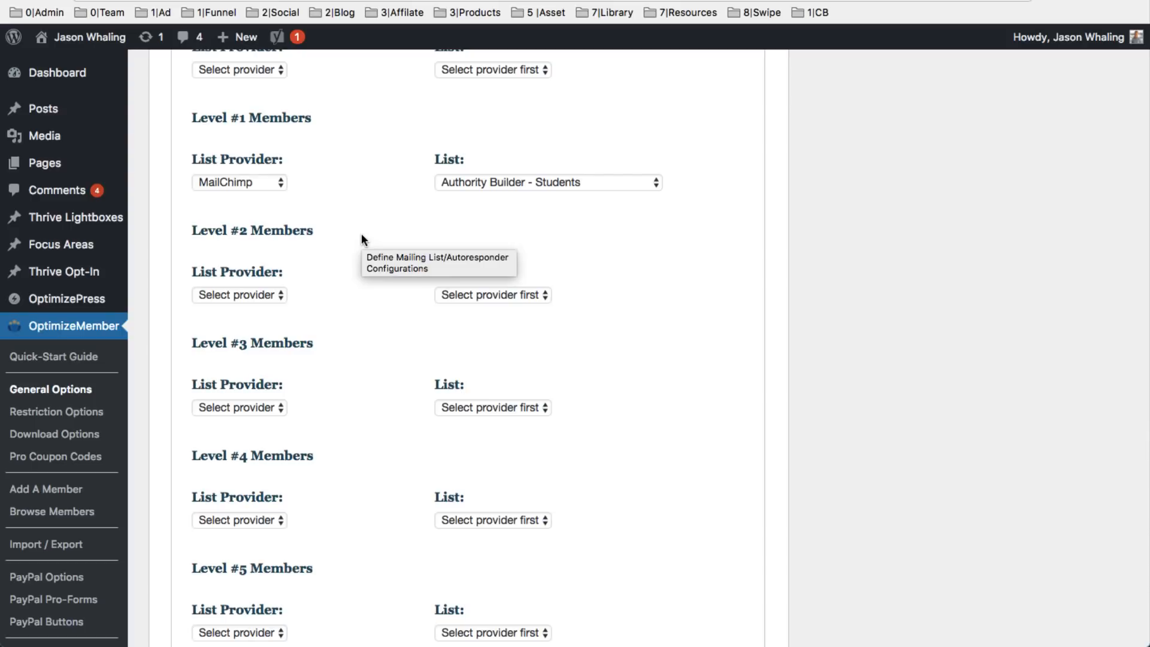
pyautogui.scroll(-3, 359, 410)
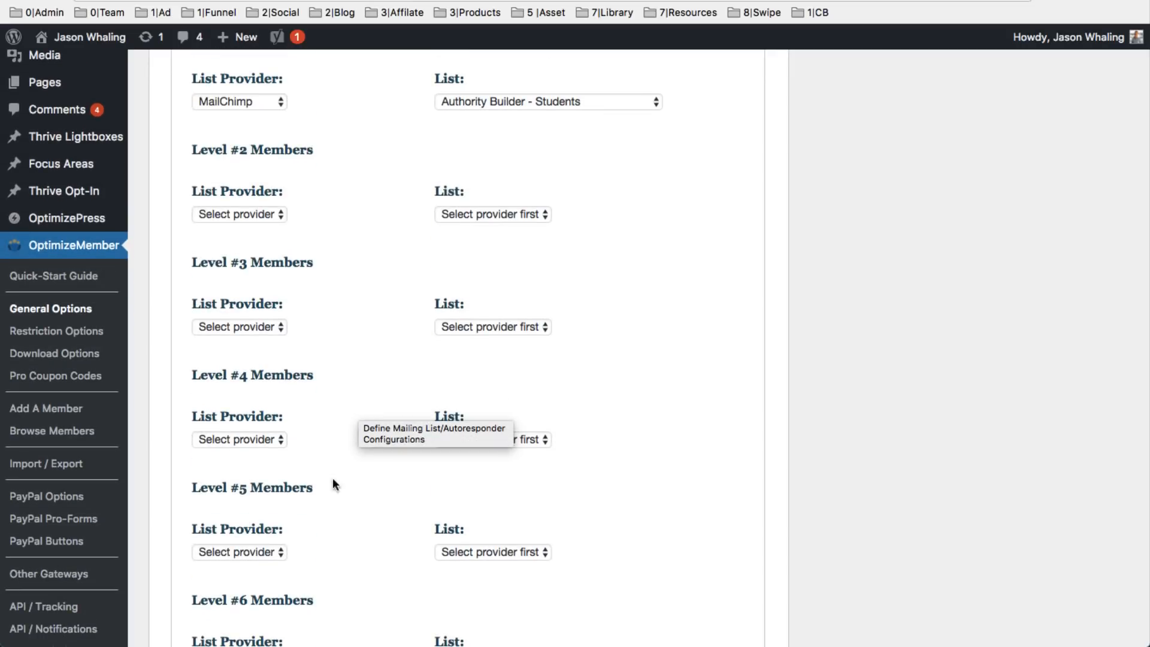
pyautogui.scroll(-5, 323, 439)
pyautogui.scroll(-10, 323, 442)
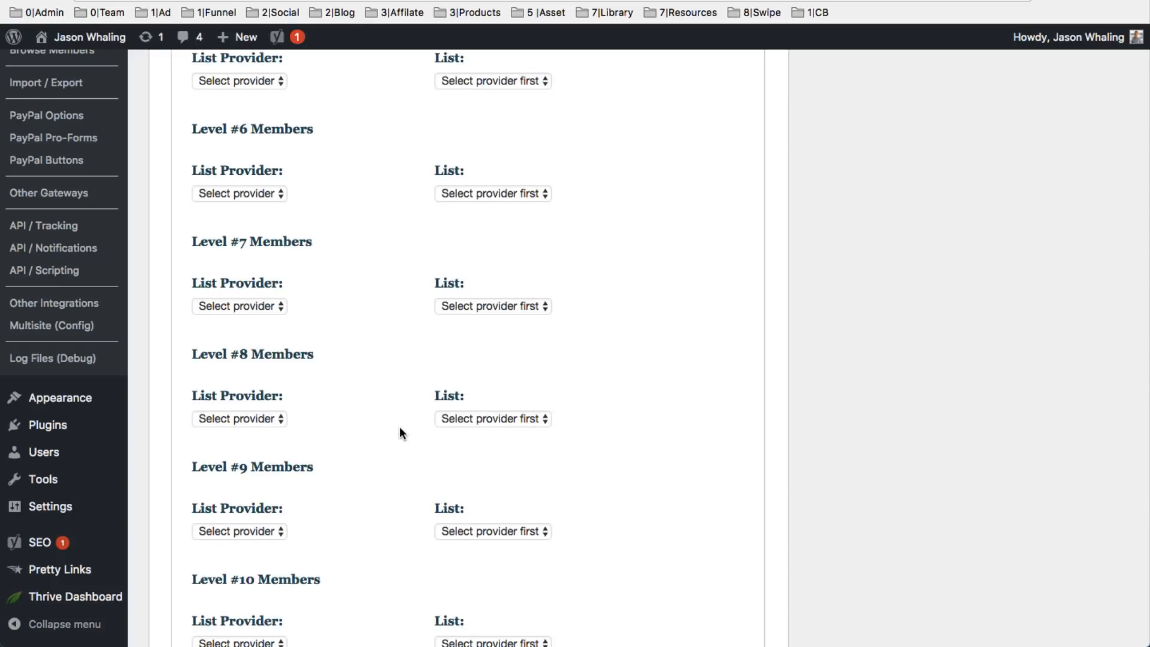
# Expand Membership Options / Redirect Page and review the redirect page setting for visitors without access
pyautogui.scroll(-12, 398, 432)
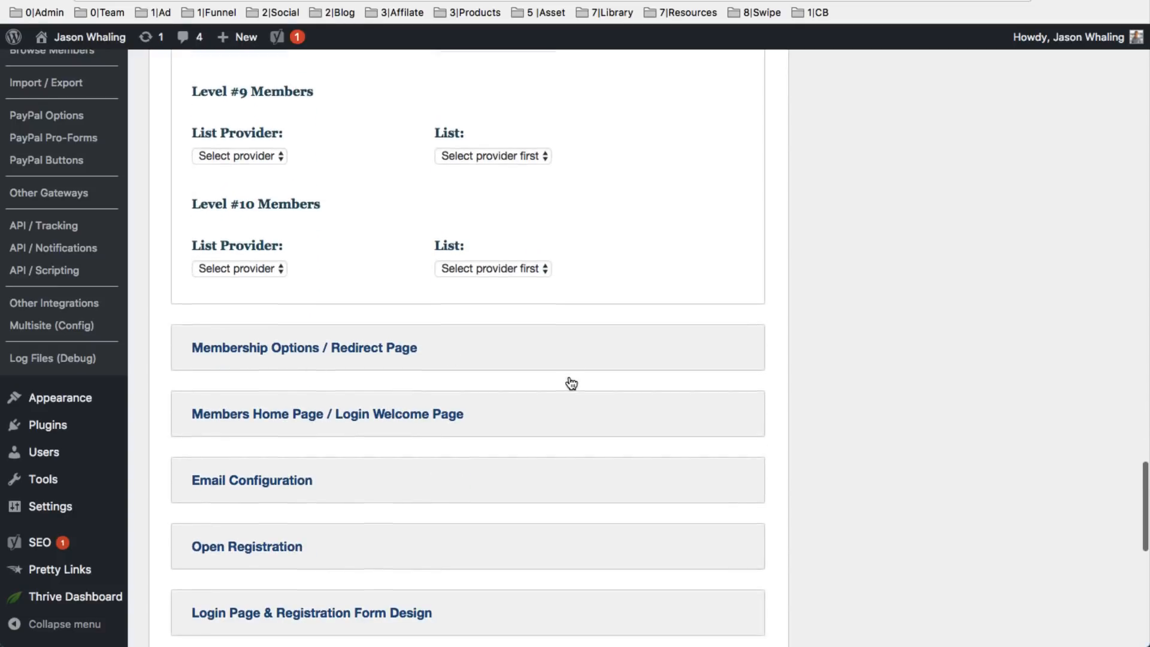
pyautogui.scroll(-2, 567, 383)
pyautogui.click(431, 315)
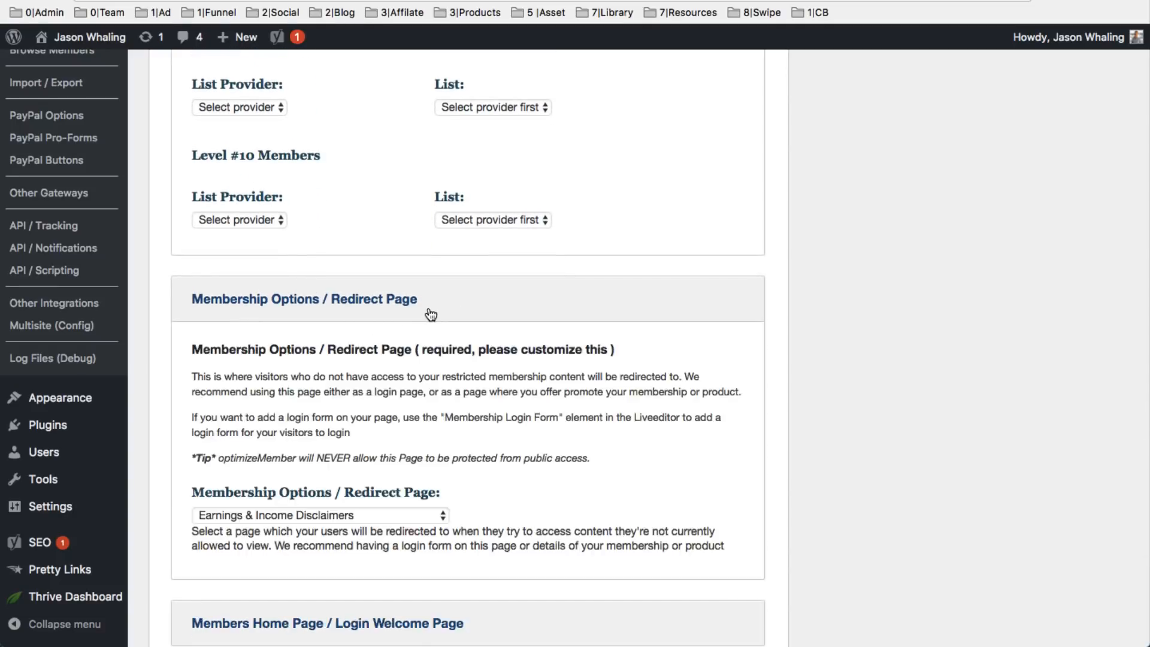
pyautogui.scroll(1, 516, 255)
pyautogui.scroll(-3, 515, 256)
pyautogui.scroll(-1, 516, 258)
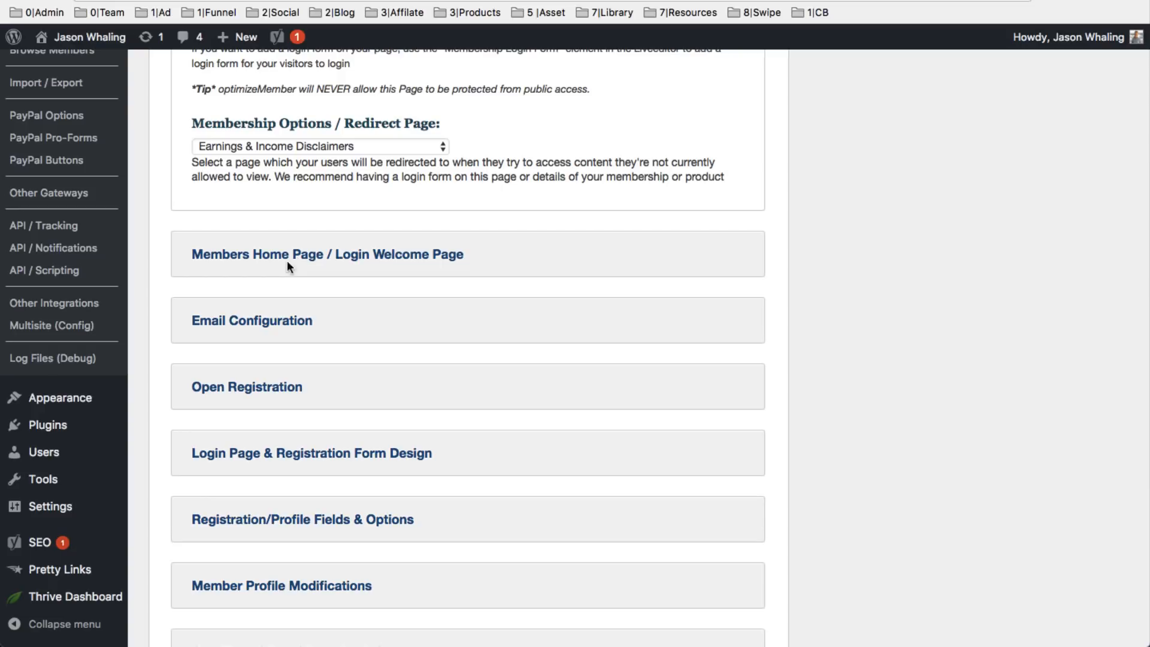
# Expand Email Configuration and review the sender name, sender address, support link and new user email settings
pyautogui.click(350, 329)
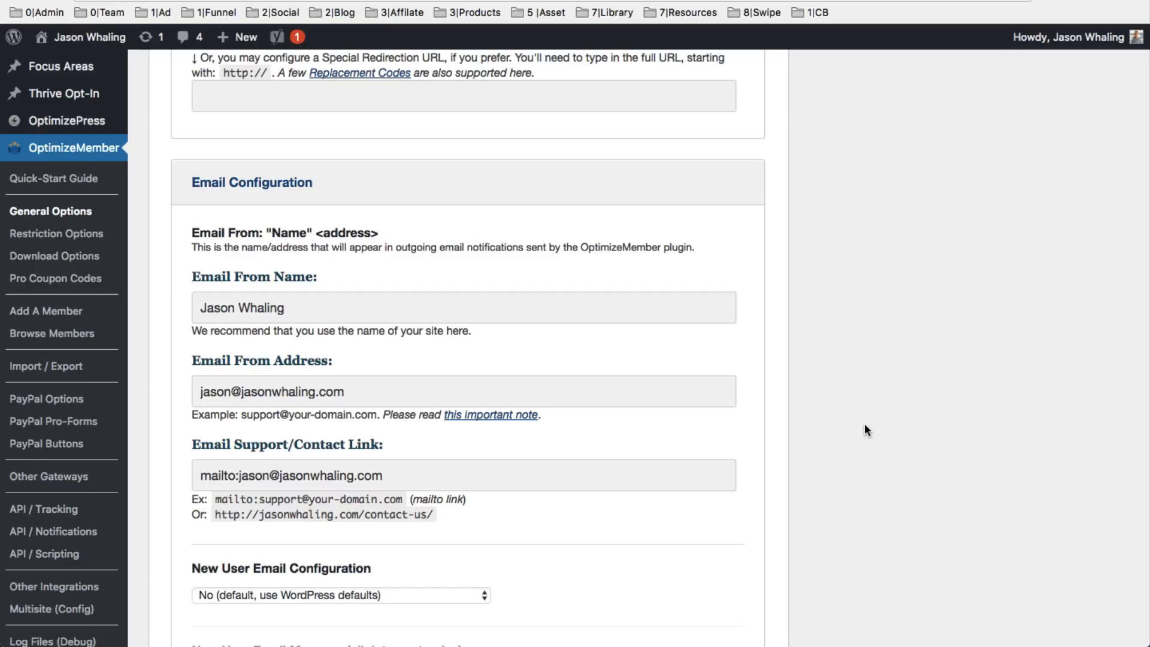
pyautogui.scroll(-3, 865, 430)
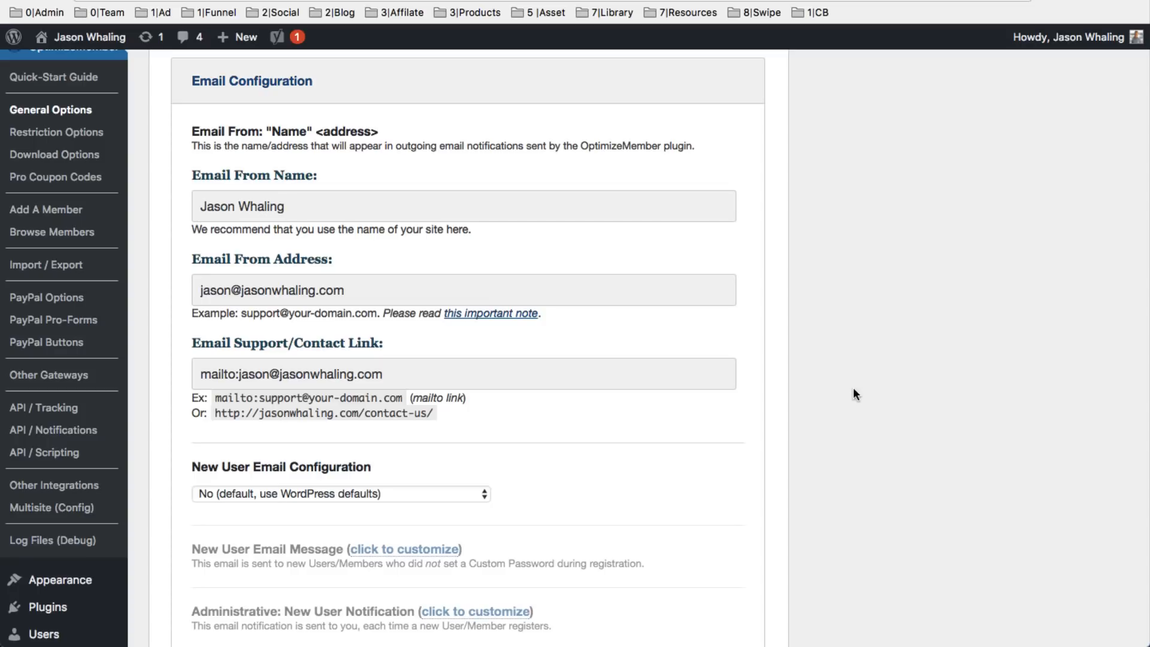
pyautogui.scroll(5, 853, 388)
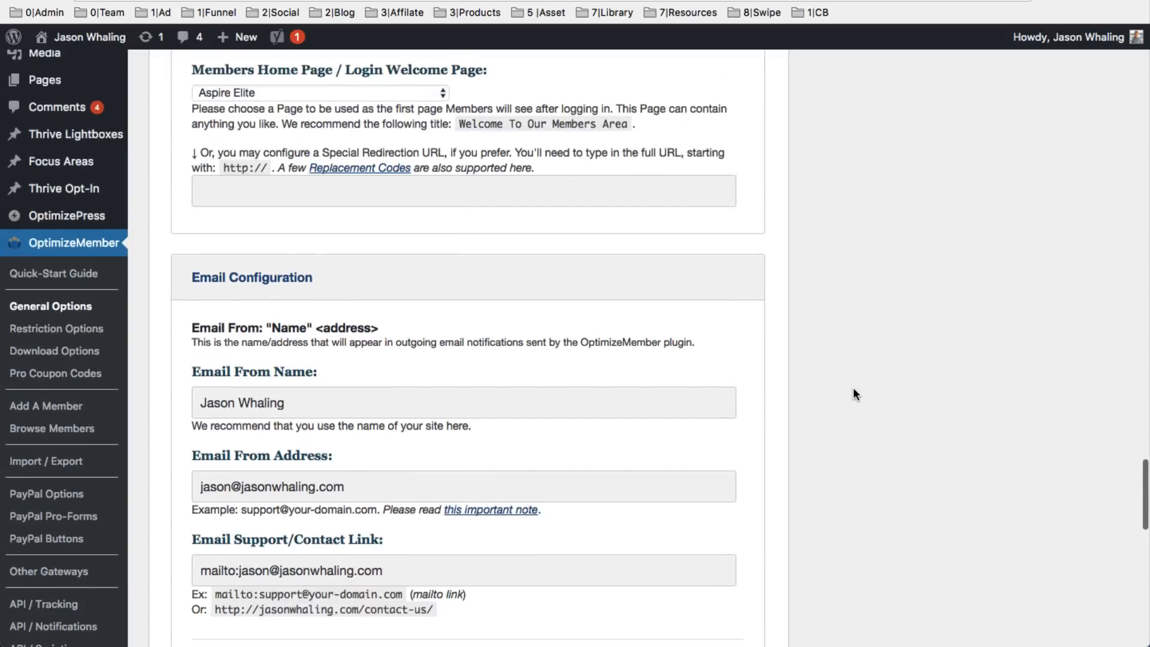
# Return through the expanded General Options sections to Define Membership Levels And Packages and review the level labels
pyautogui.scroll(15, 853, 389)
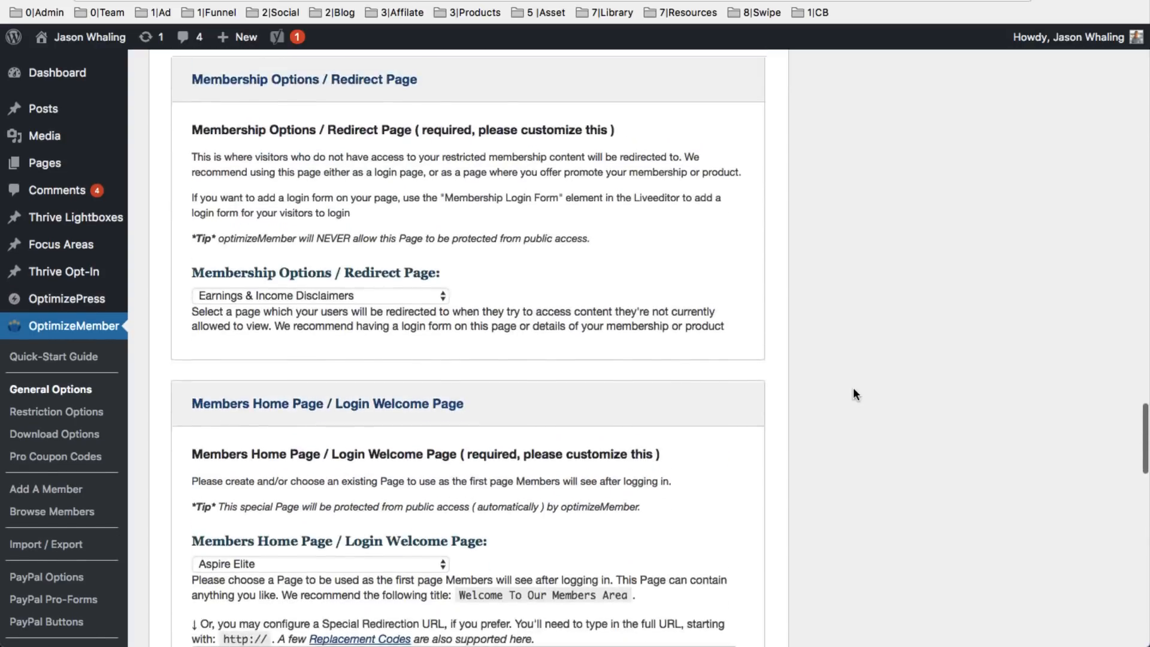
pyautogui.scroll(20, 854, 391)
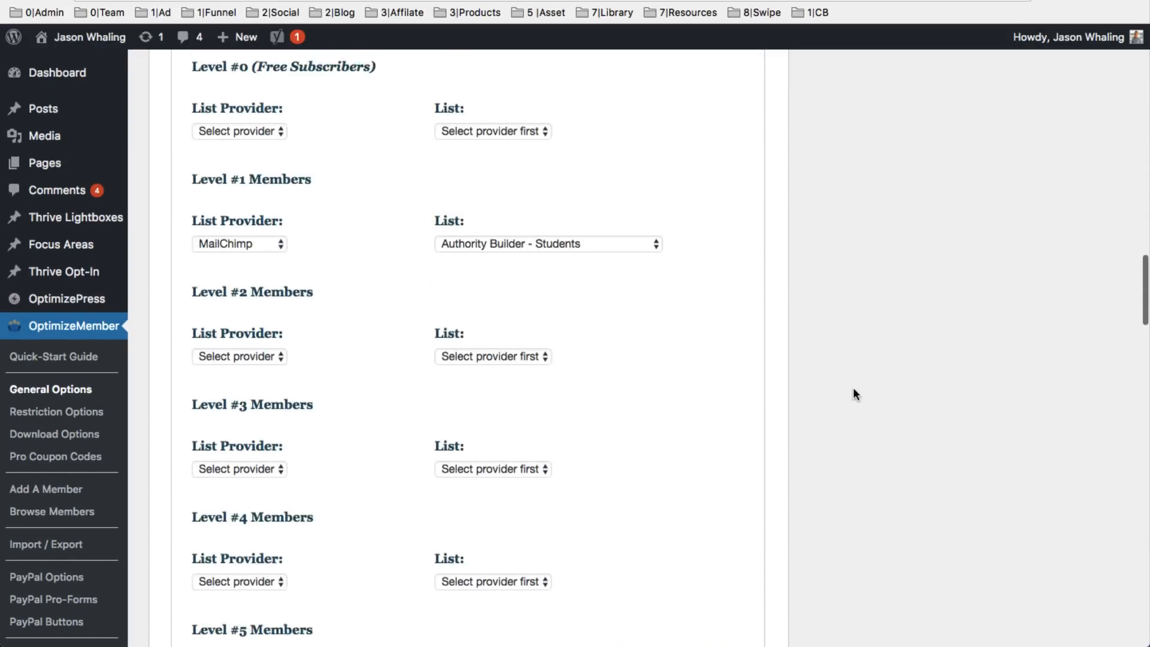
pyautogui.scroll(10, 853, 388)
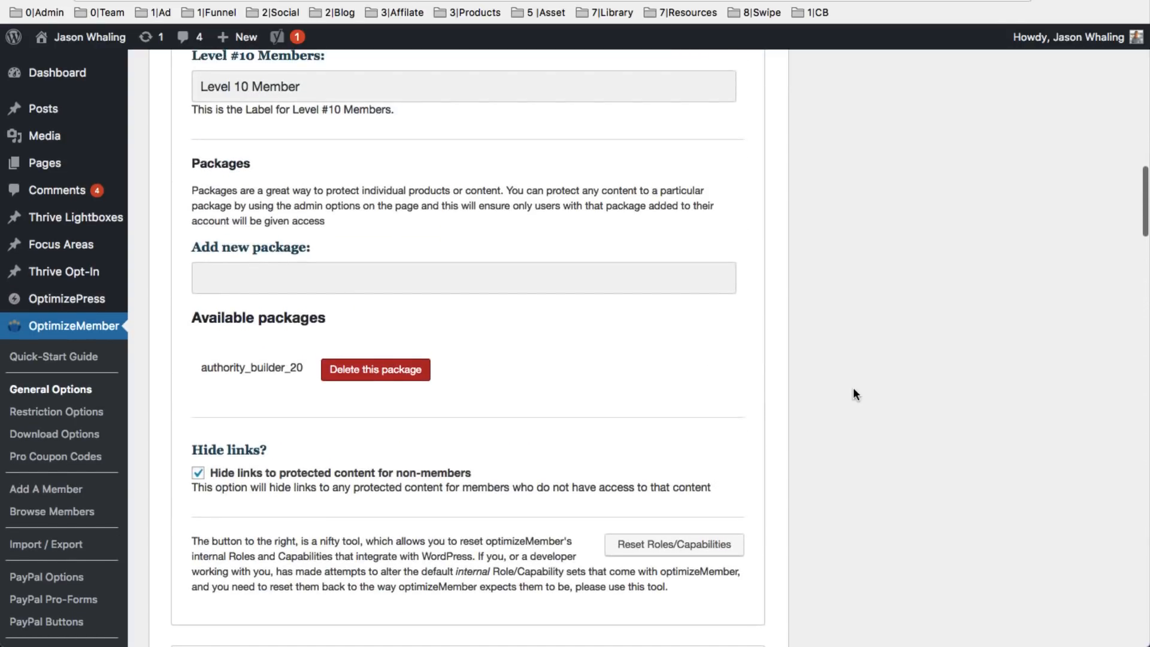
pyautogui.scroll(10, 854, 394)
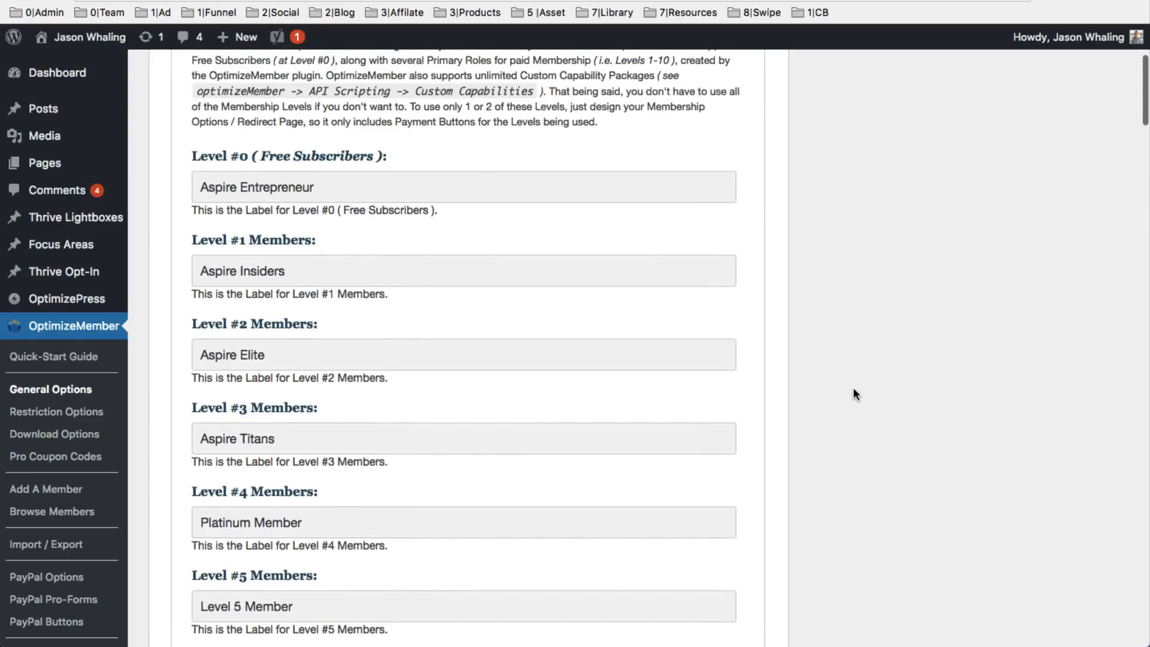
pyautogui.scroll(1, 853, 388)
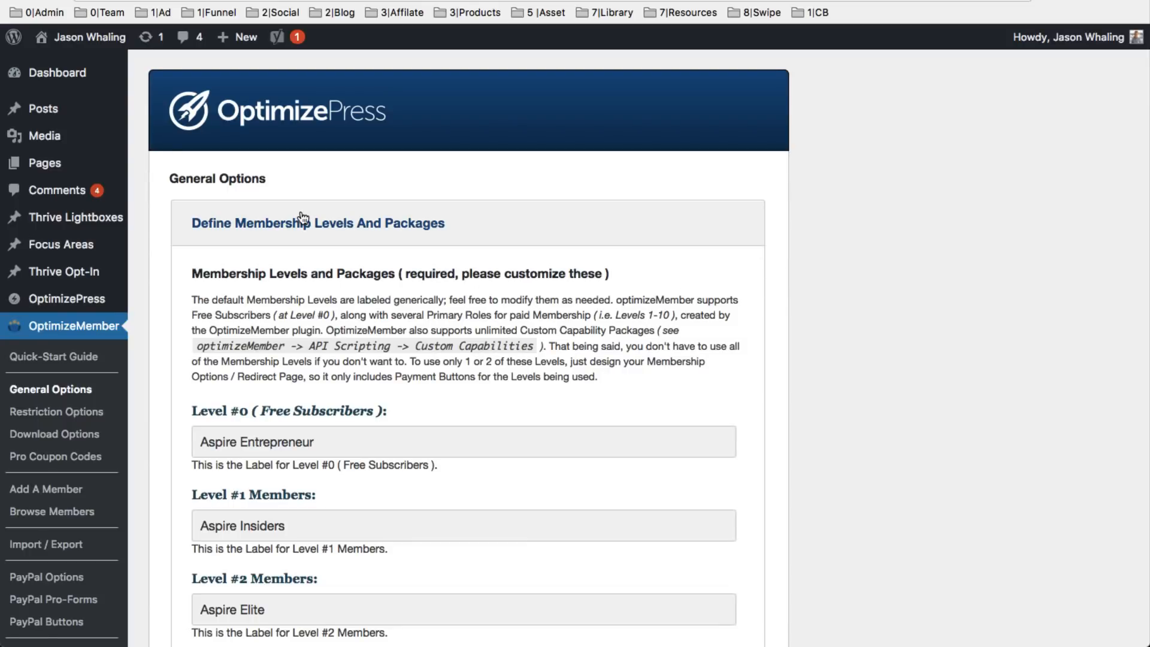
pyautogui.scroll(-10, 303, 217)
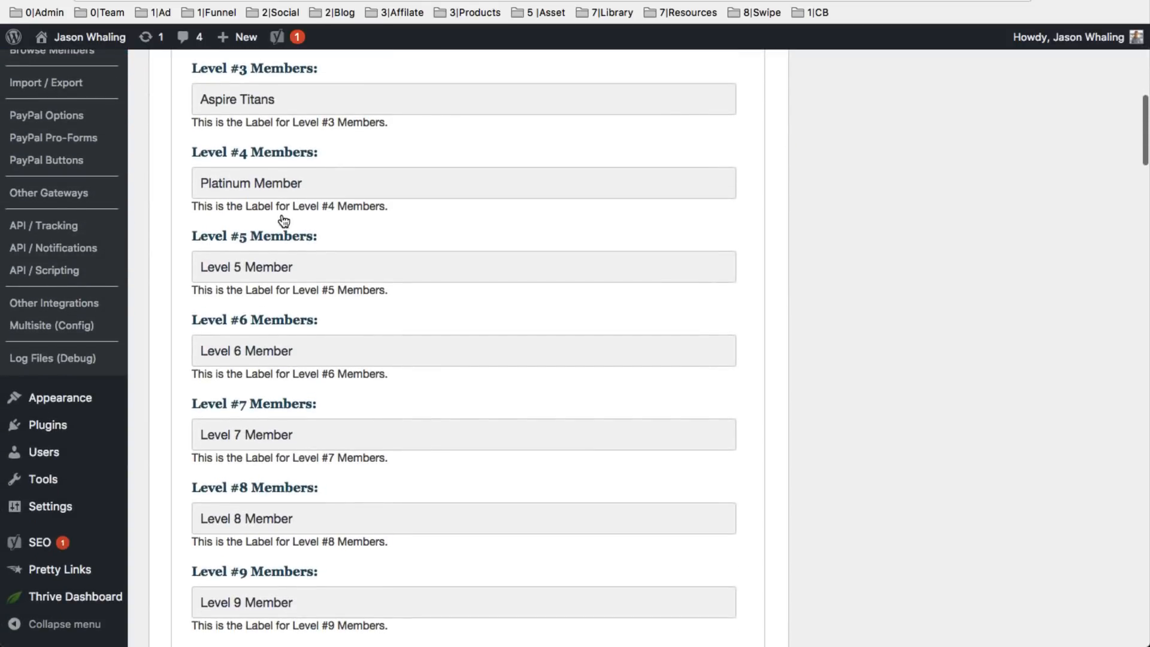
pyautogui.scroll(8, 165, 390)
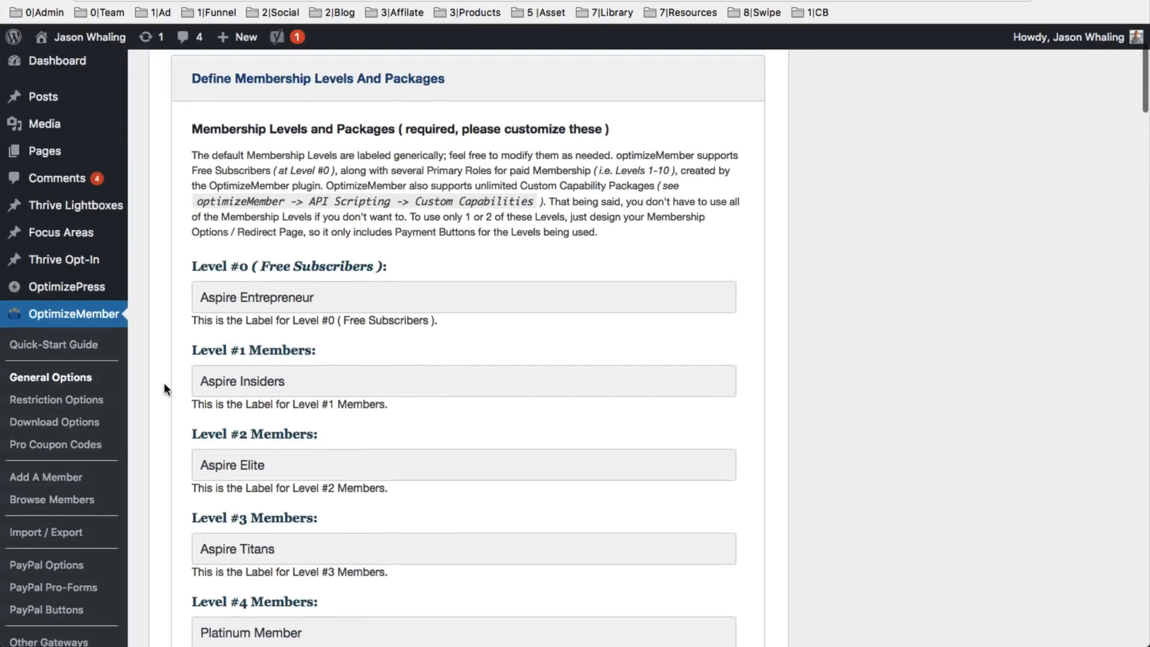
# Open OptimizePress's Create New Page screen and browse the Membership Pages templates
pyautogui.moveTo(51, 296)
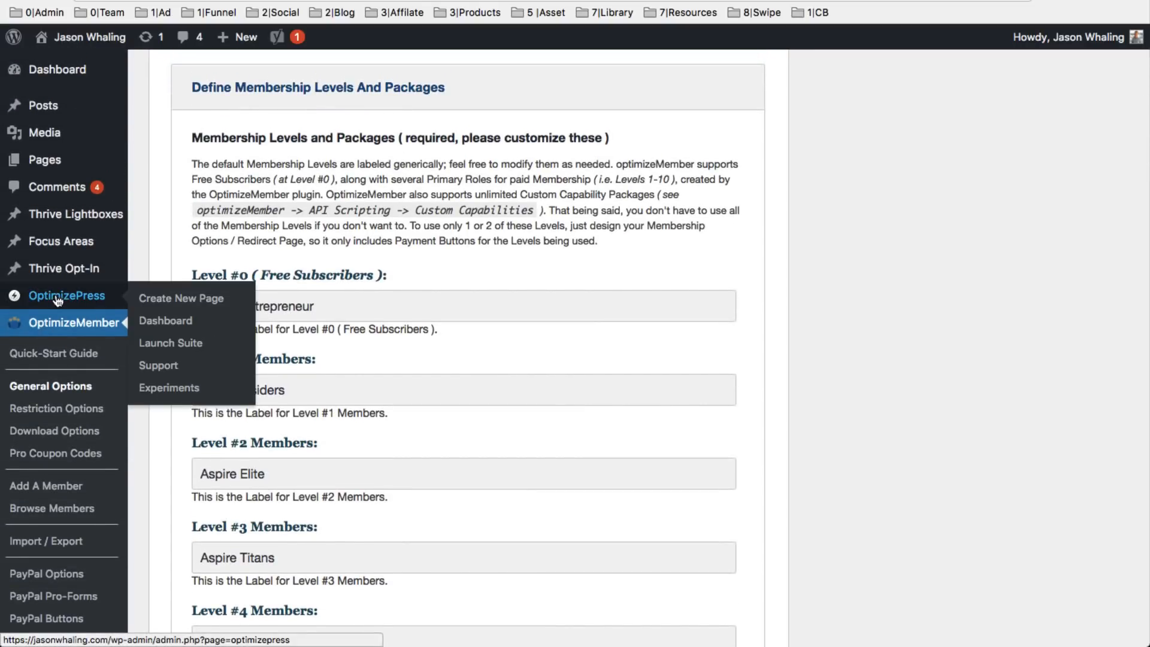
pyautogui.click(202, 304)
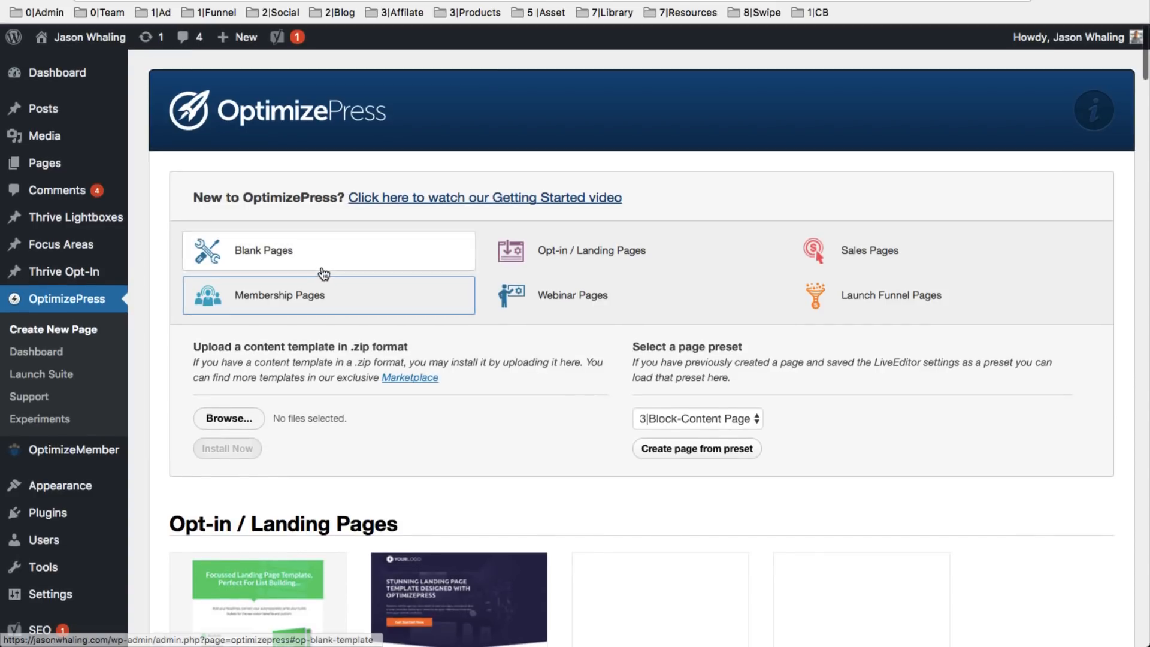
pyautogui.click(314, 295)
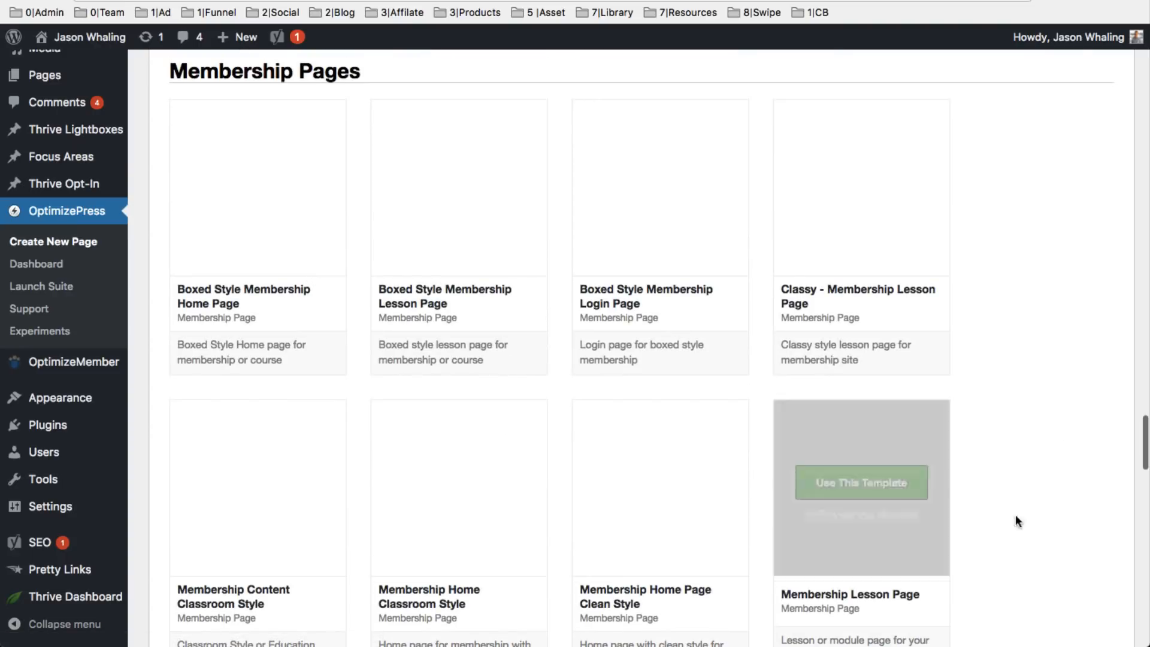
pyautogui.scroll(-3, 1036, 514)
pyautogui.scroll(2, 1036, 514)
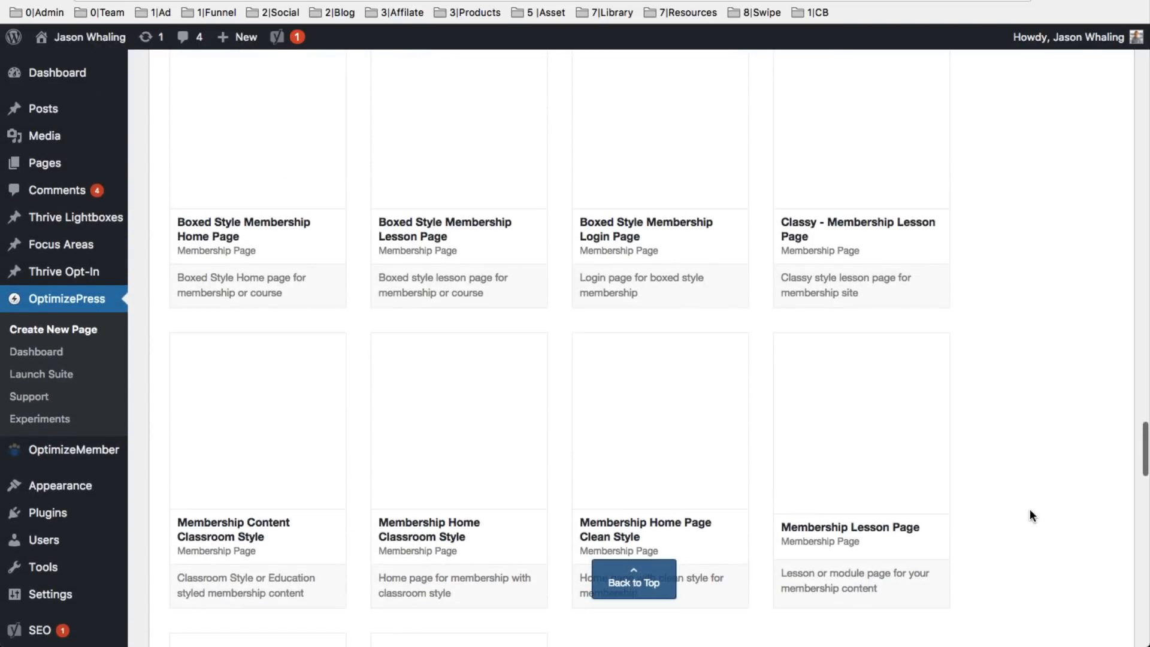
pyautogui.scroll(1, 1021, 328)
pyautogui.scroll(1, 1020, 327)
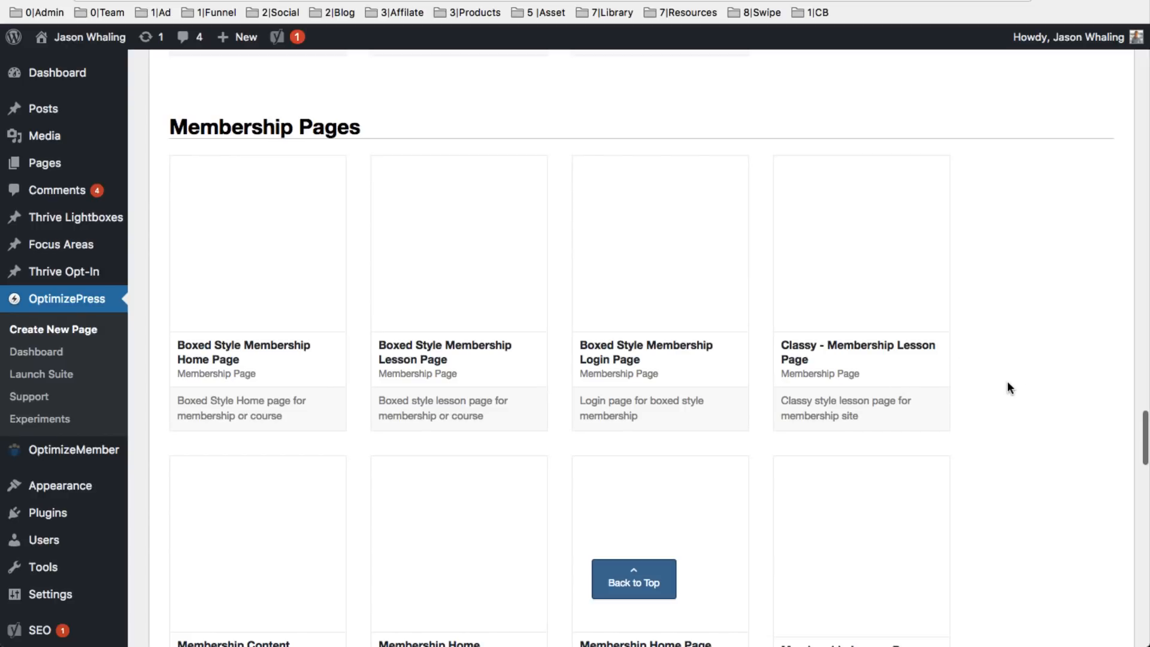
pyautogui.scroll(-3, 1009, 384)
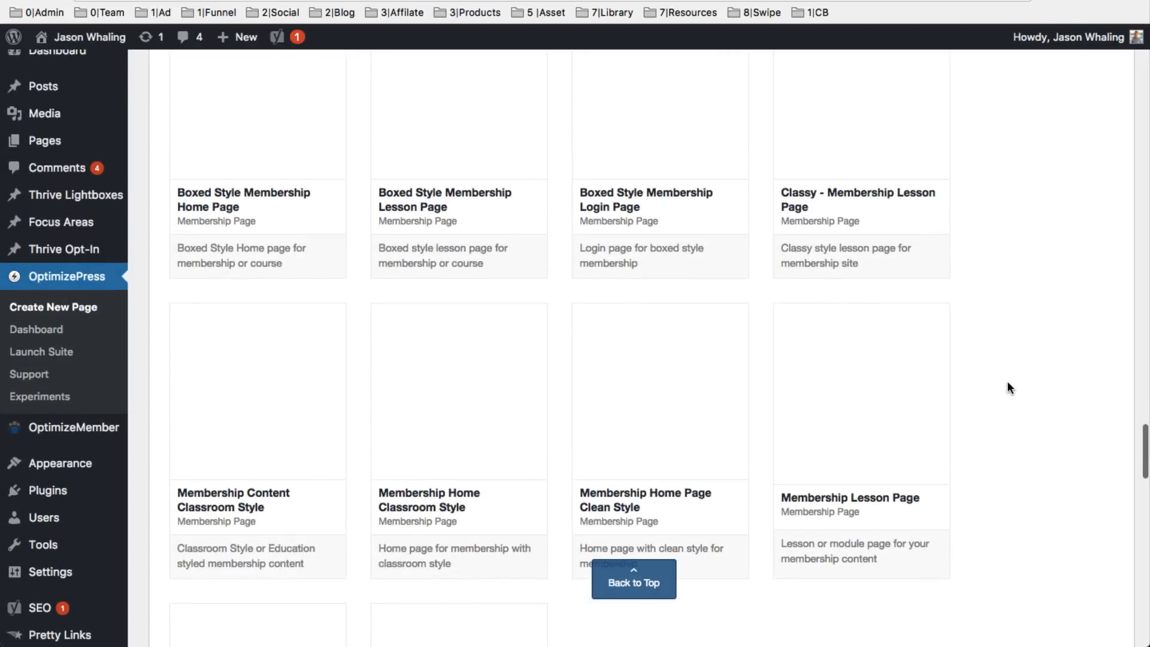
pyautogui.moveTo(257, 150)
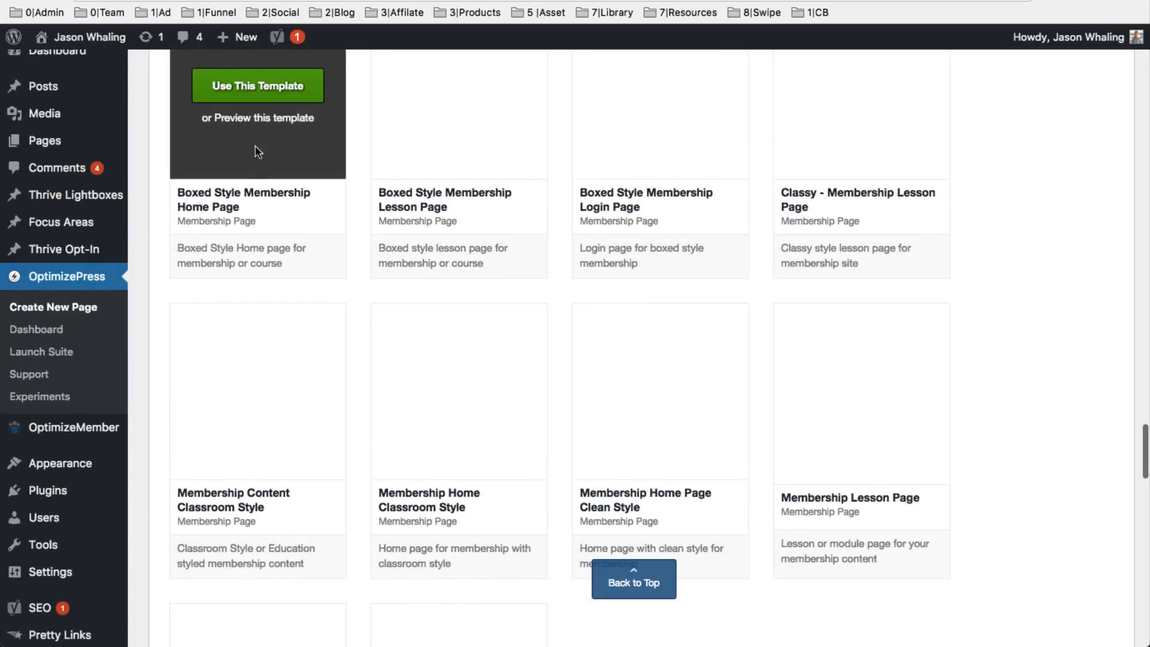
pyautogui.click(276, 91)
pyautogui.click(452, 290)
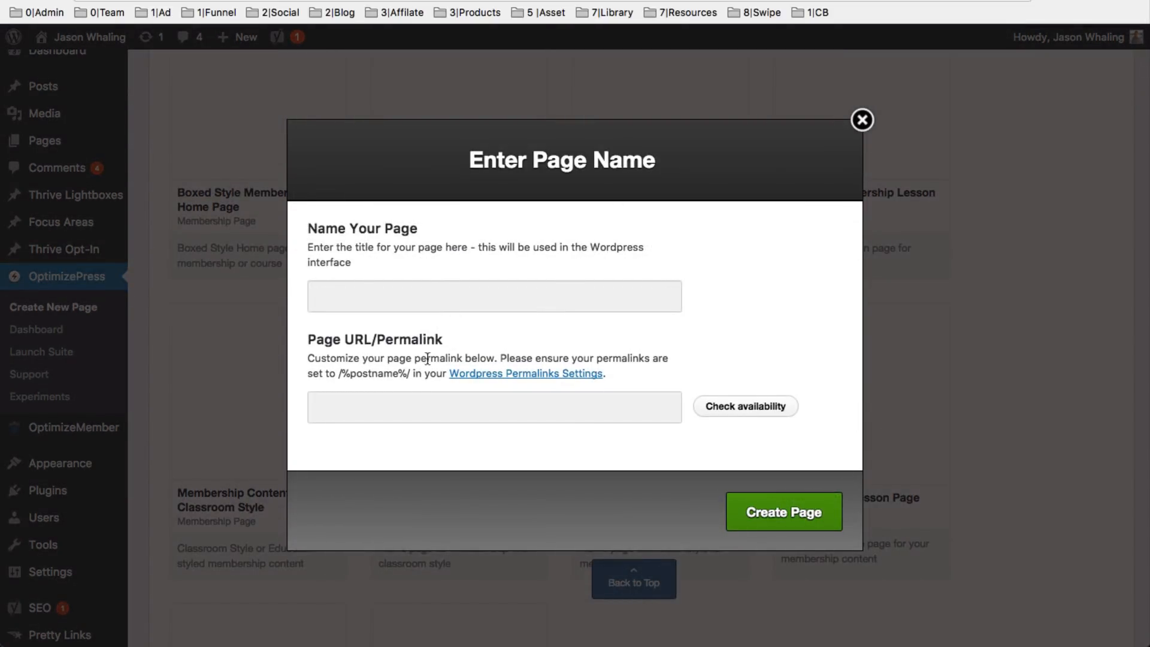
pyautogui.click(399, 395)
pyautogui.click(864, 121)
pyautogui.scroll(1, 1022, 311)
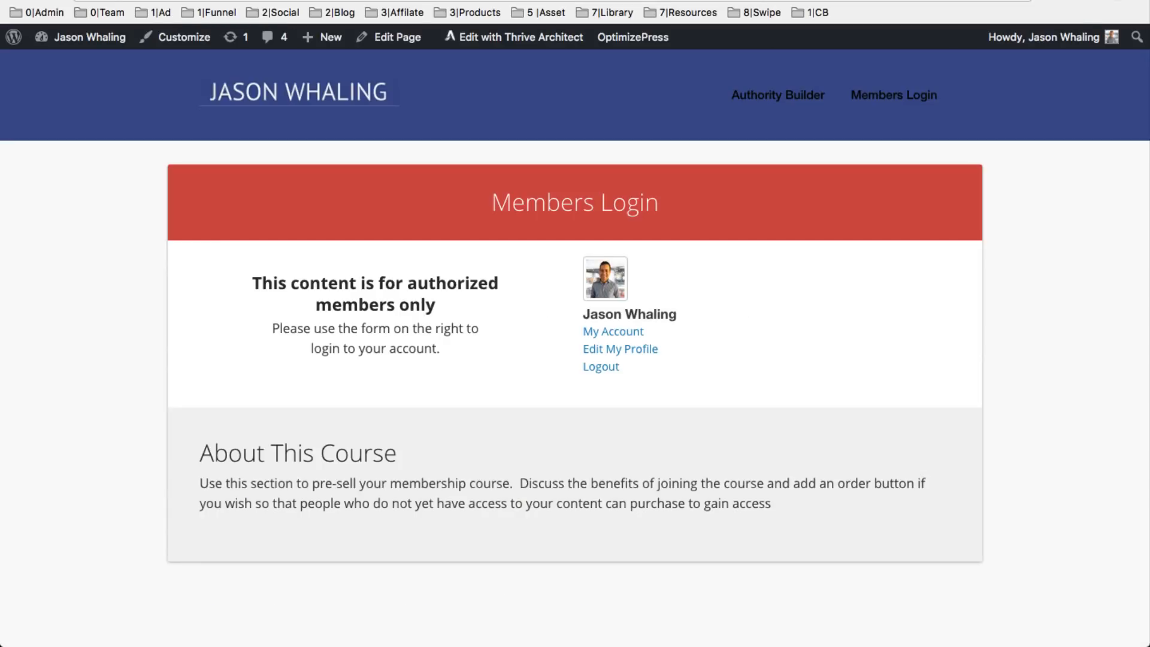
# Open the Members Login page in the LiveEditor, and hide and show its editing controls
pyautogui.moveTo(605, 33)
pyautogui.click(625, 67)
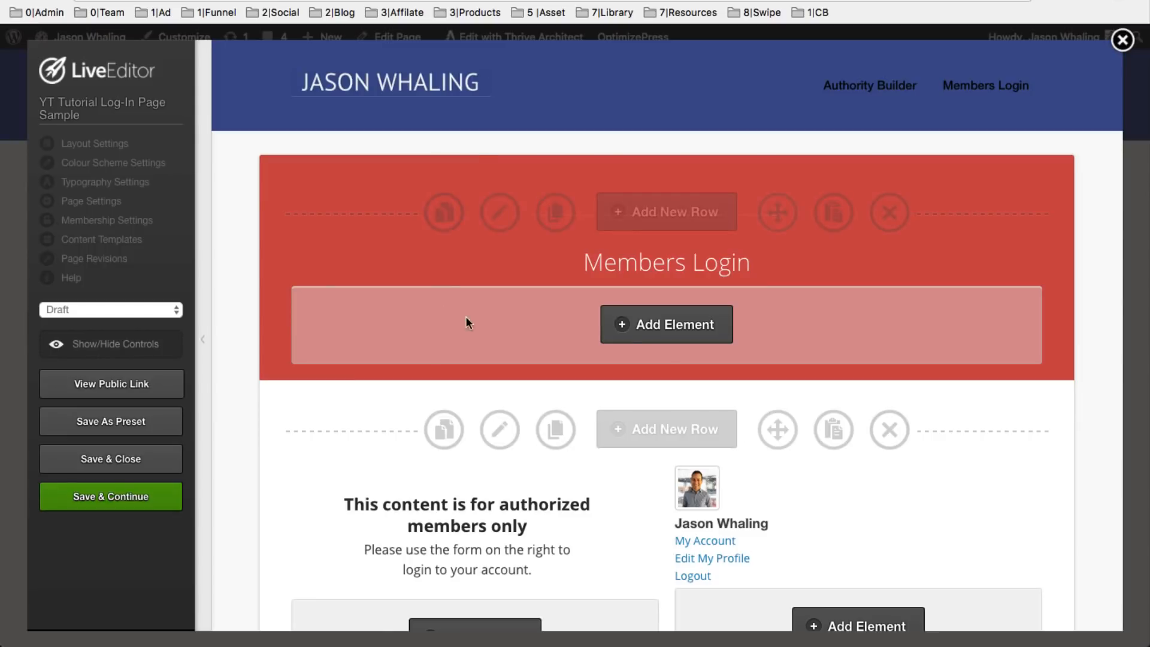
pyautogui.click(108, 343)
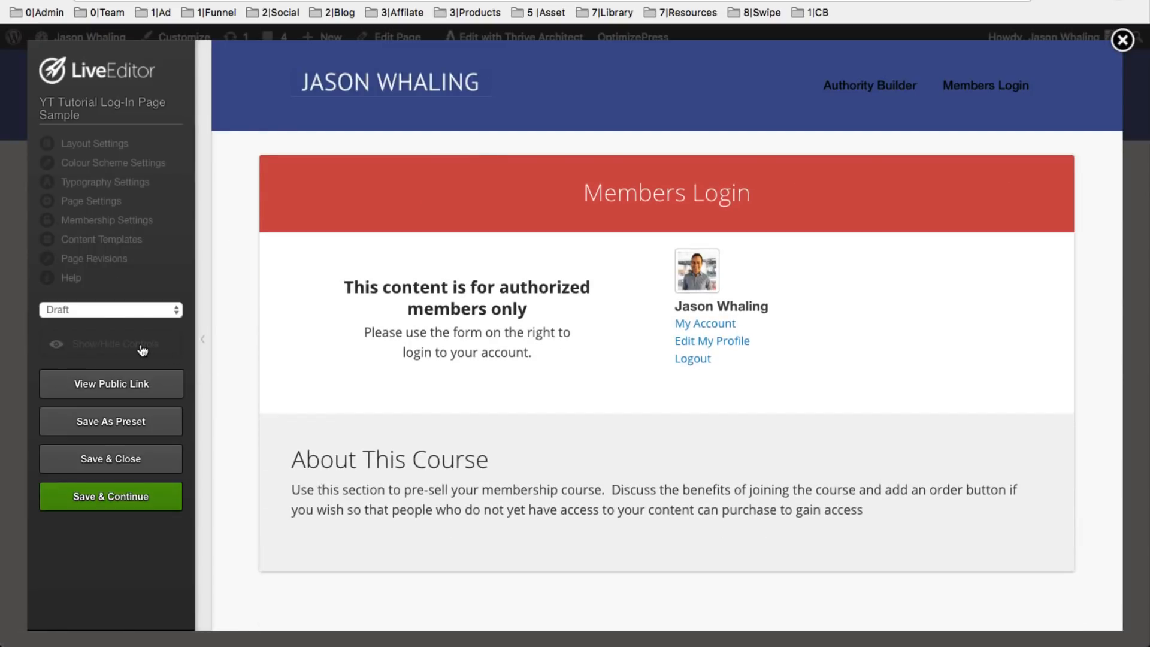
pyautogui.click(142, 350)
# Examine the login page's rows from the Members Login heading down to the About This Course section
pyautogui.scroll(-3, 530, 435)
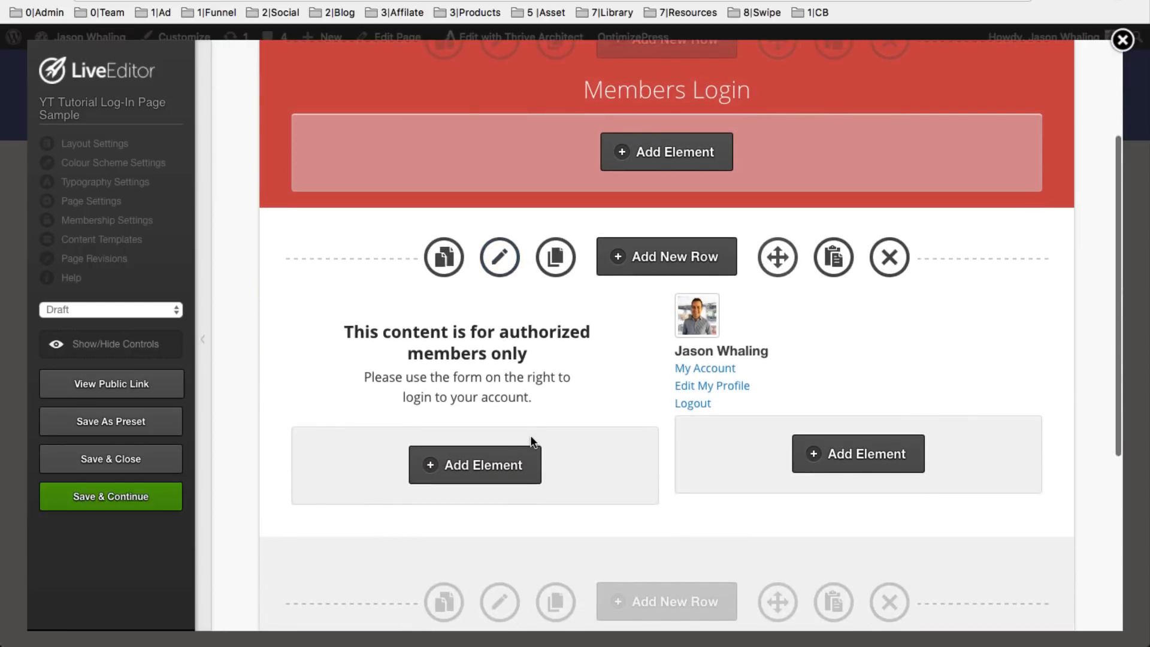
pyautogui.scroll(-2, 530, 435)
pyautogui.scroll(-3, 530, 435)
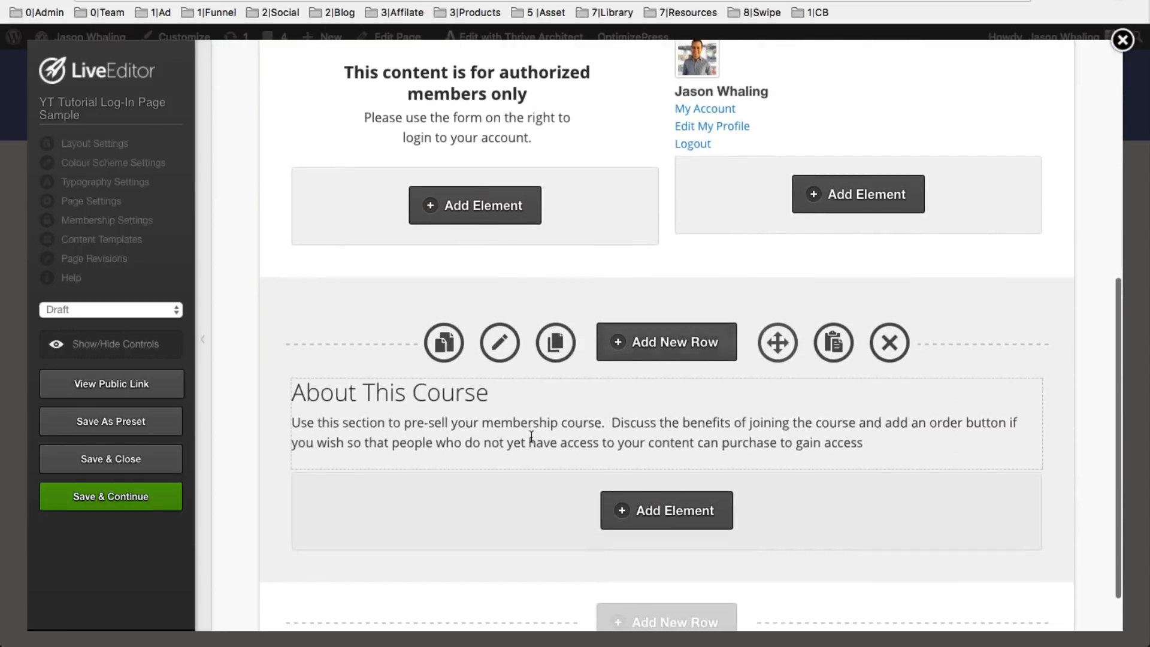
pyautogui.scroll(5, 530, 435)
pyautogui.scroll(3, 530, 435)
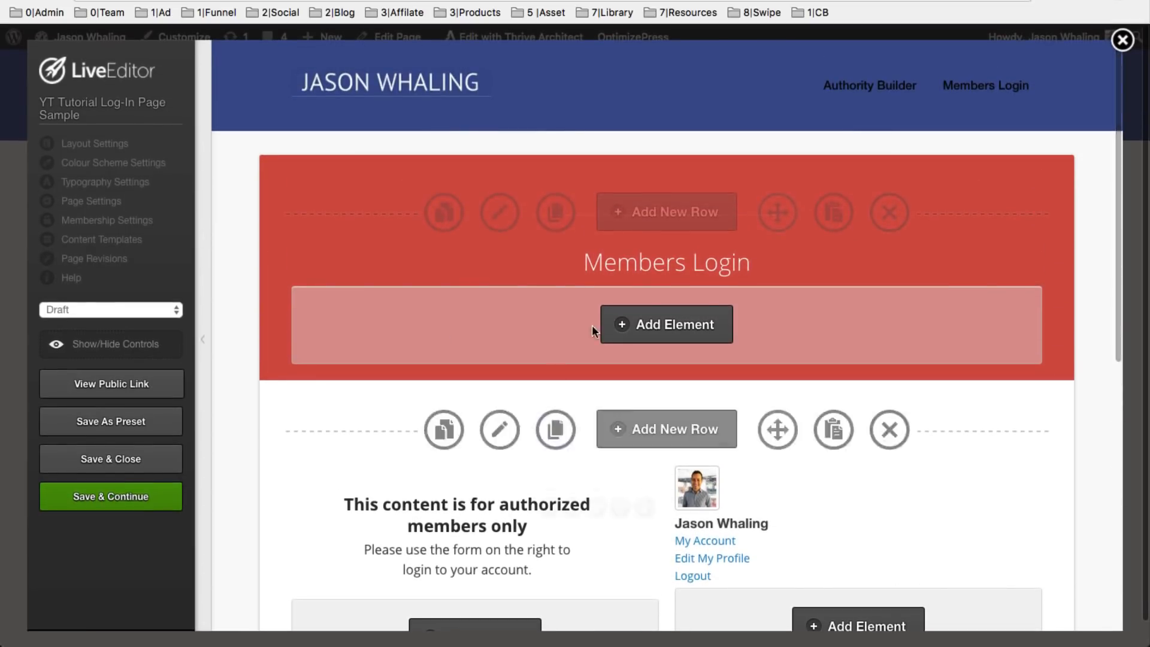
# Review the login page's Membership Page Restrictions, from the page level restriction to the content dripping options, and close the settings without changes
pyautogui.scroll(-6, 560, 477)
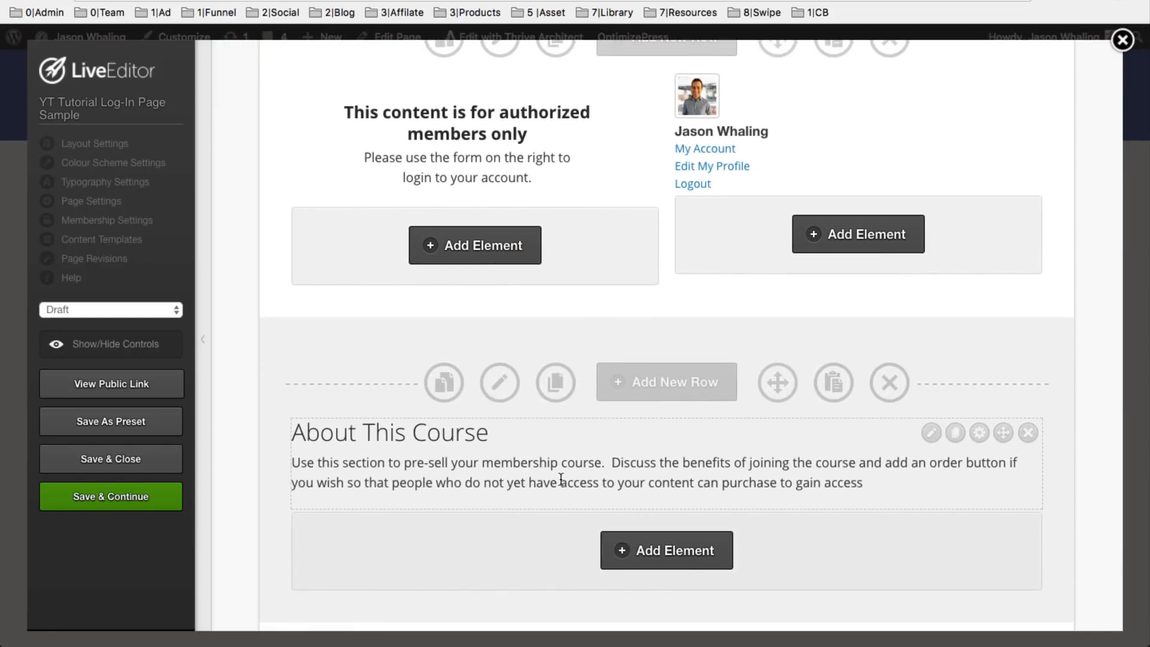
pyautogui.scroll(4, 559, 477)
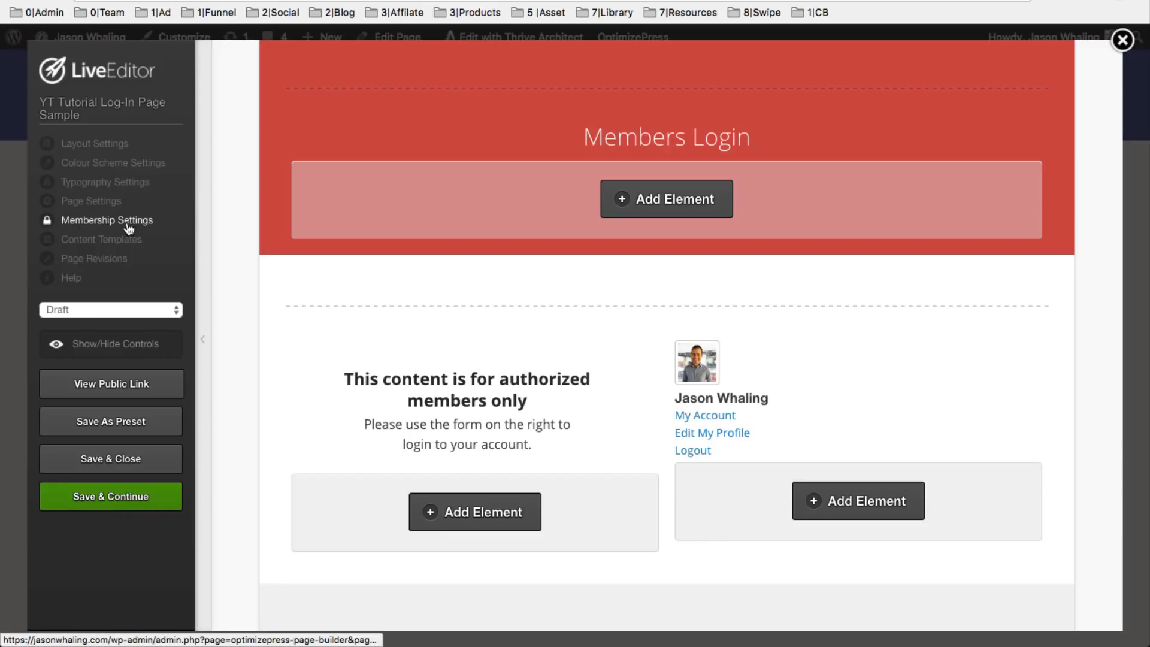
pyautogui.click(130, 223)
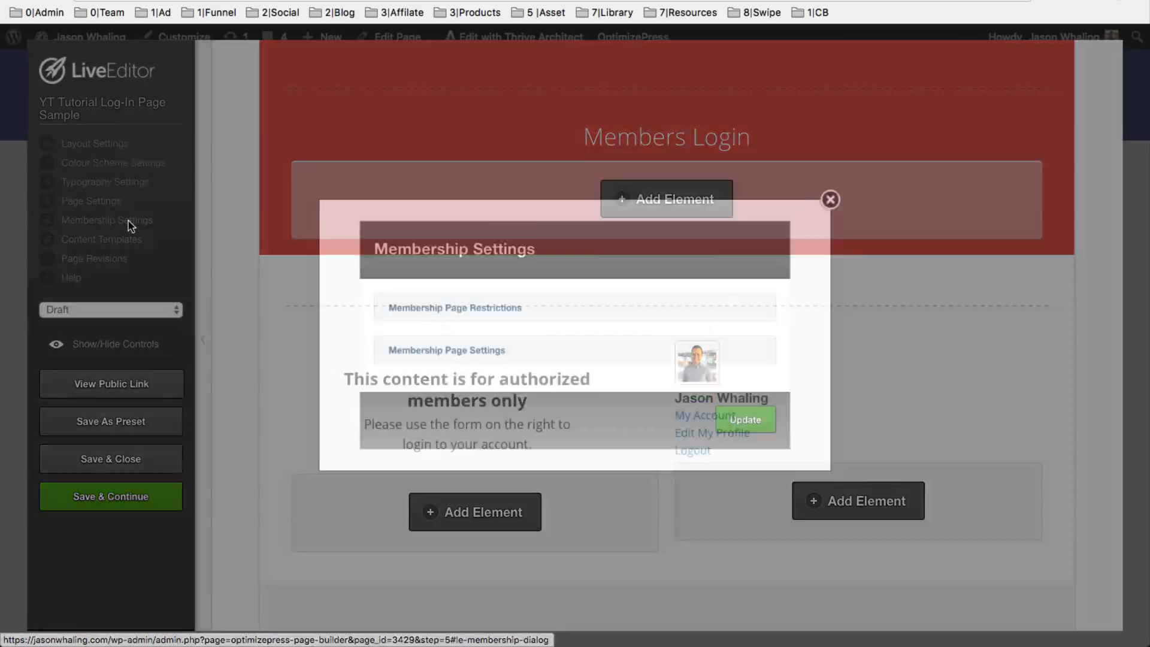
pyautogui.click(442, 297)
pyautogui.scroll(-5, 653, 303)
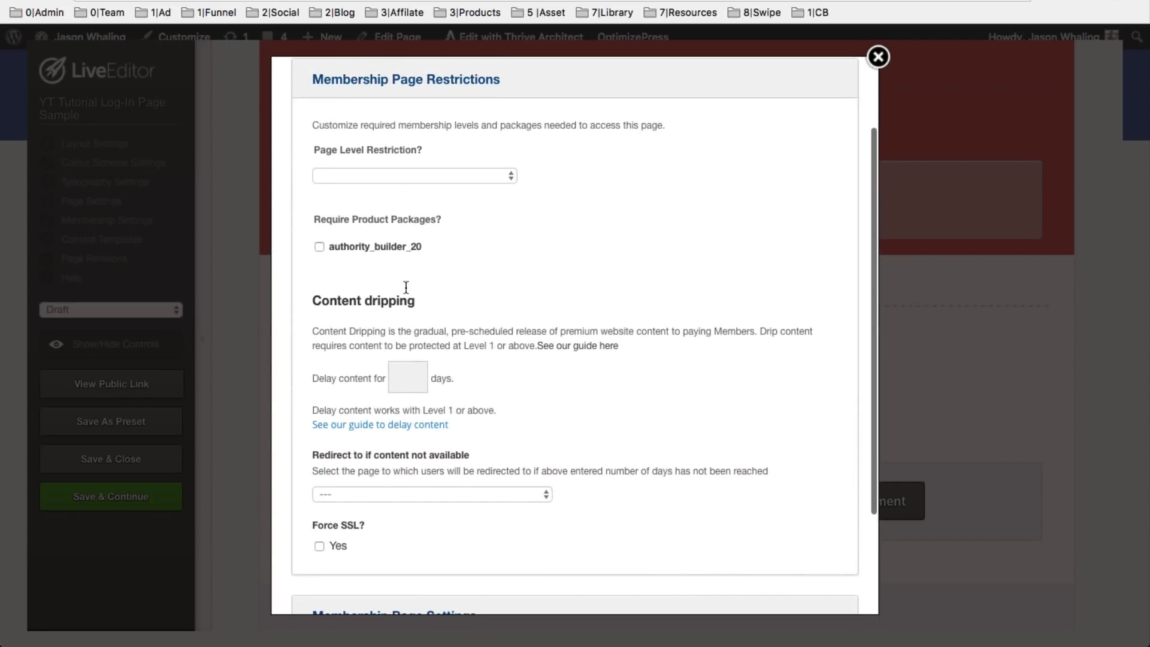
pyautogui.scroll(-3, 505, 351)
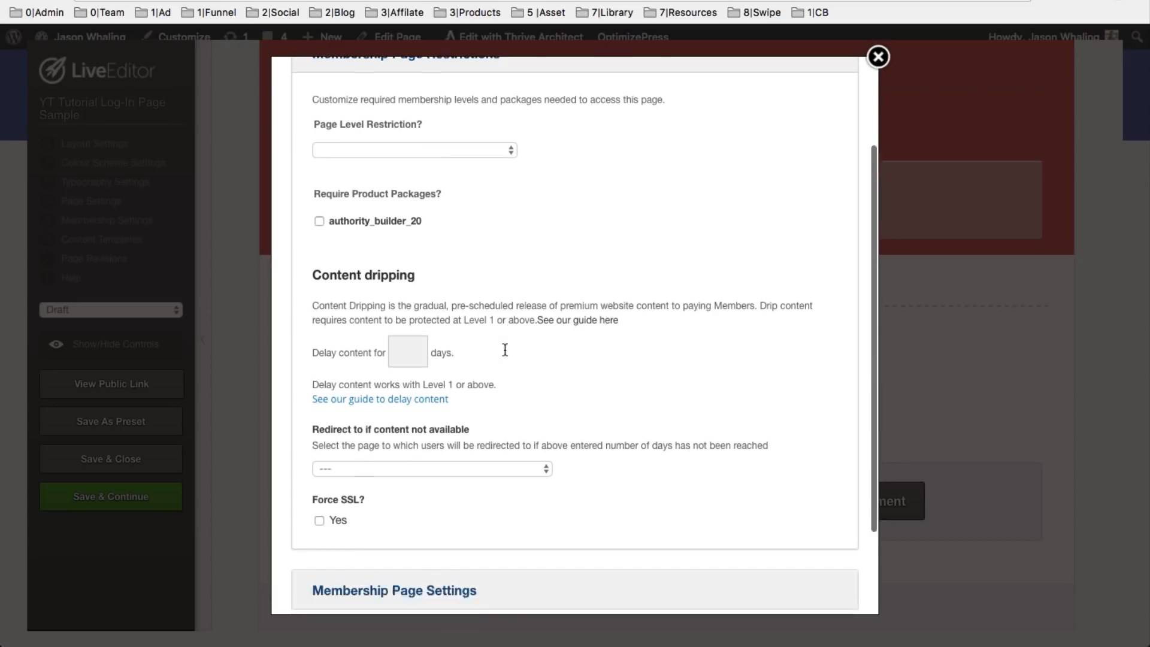
pyautogui.scroll(3, 504, 348)
pyautogui.scroll(-1, 504, 355)
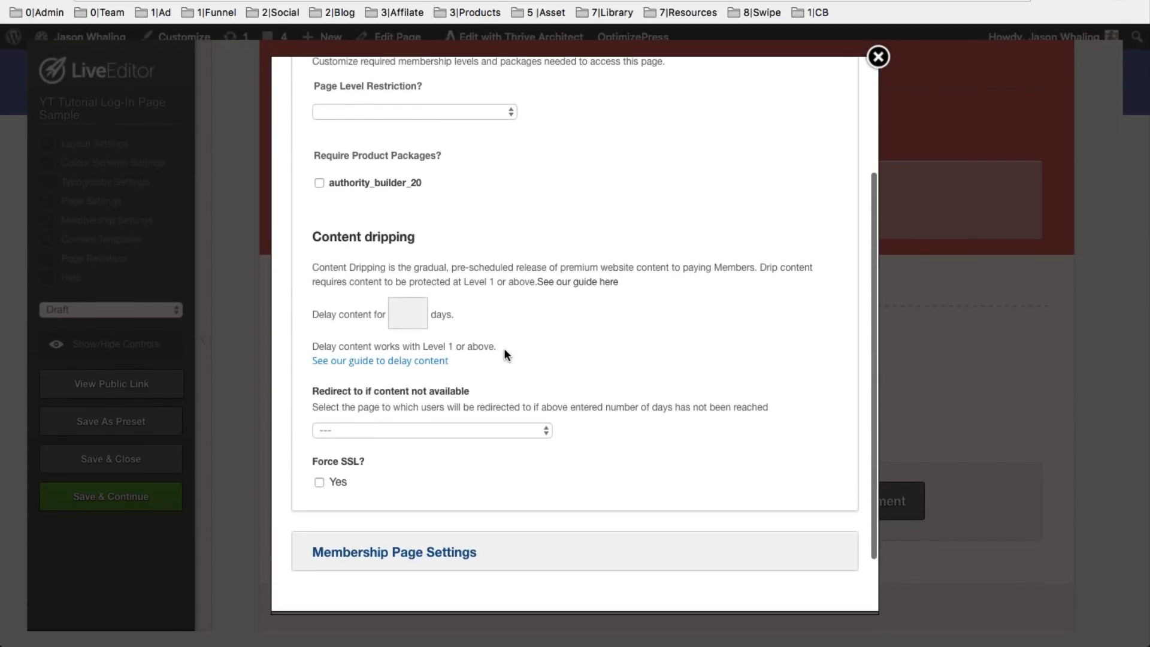
pyautogui.click(879, 57)
# Open the Membership Login Form element's settings, return to the element list, search it for "member" and close it
pyautogui.moveTo(815, 343)
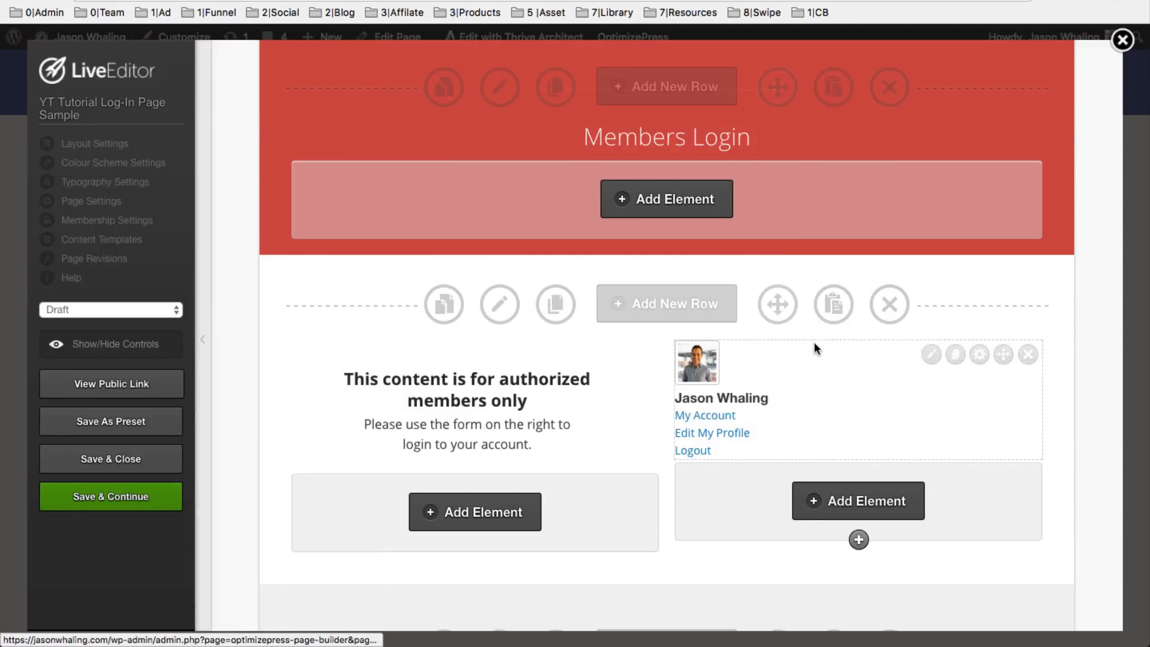
pyautogui.click(980, 354)
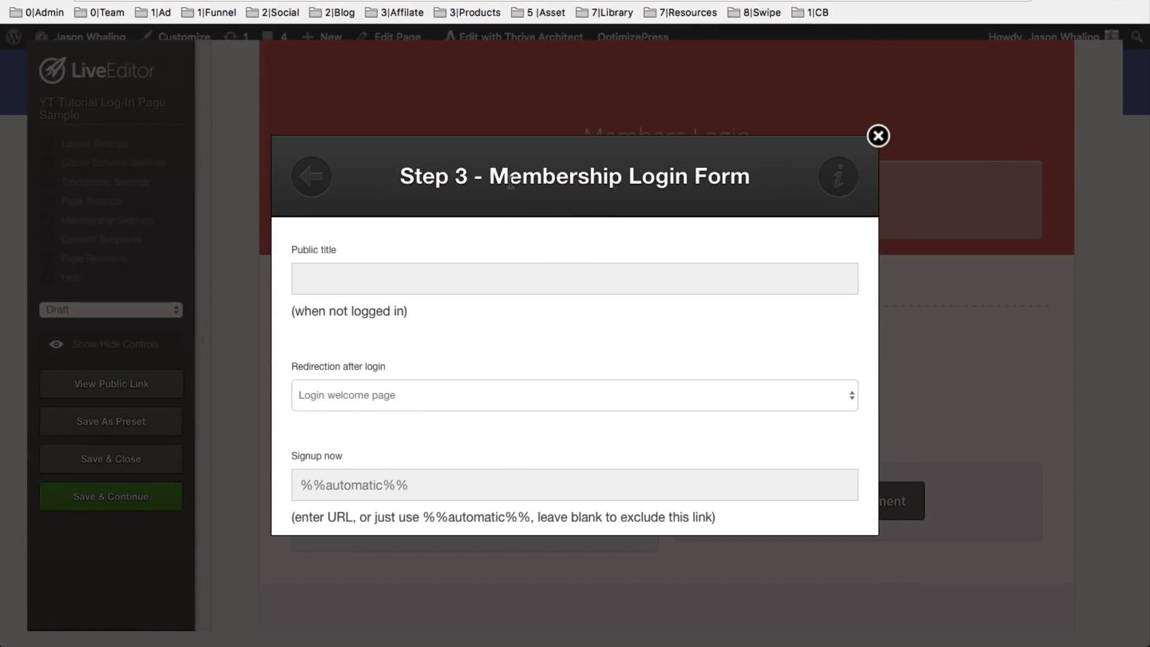
pyautogui.click(310, 175)
pyautogui.click(315, 179)
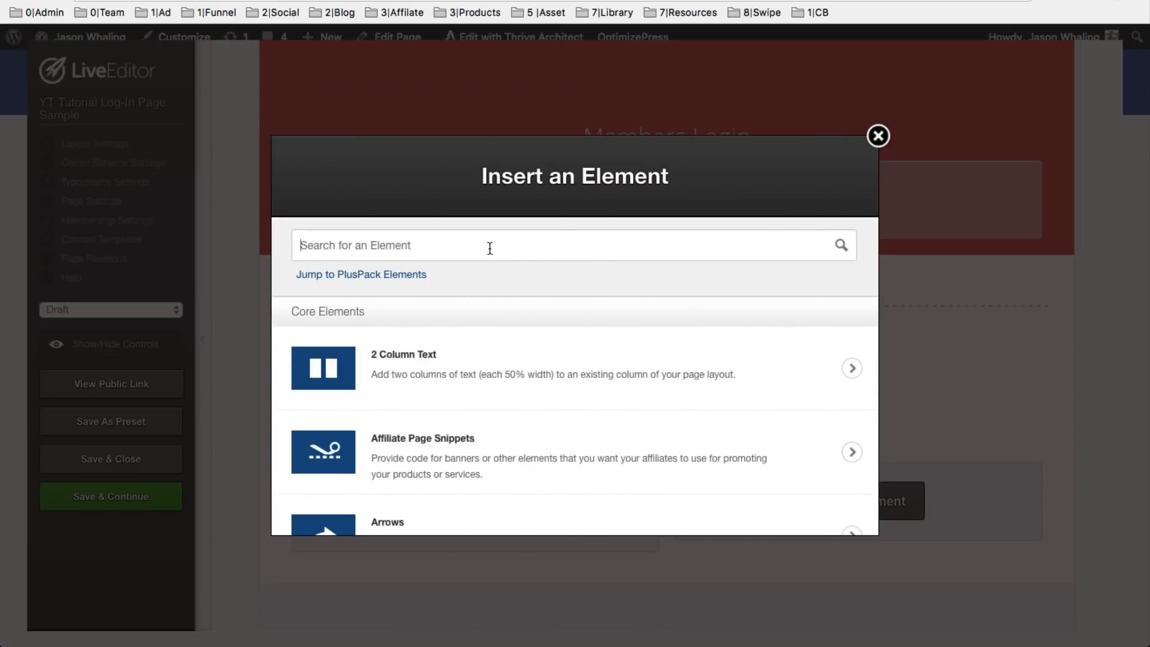
pyautogui.write('member')
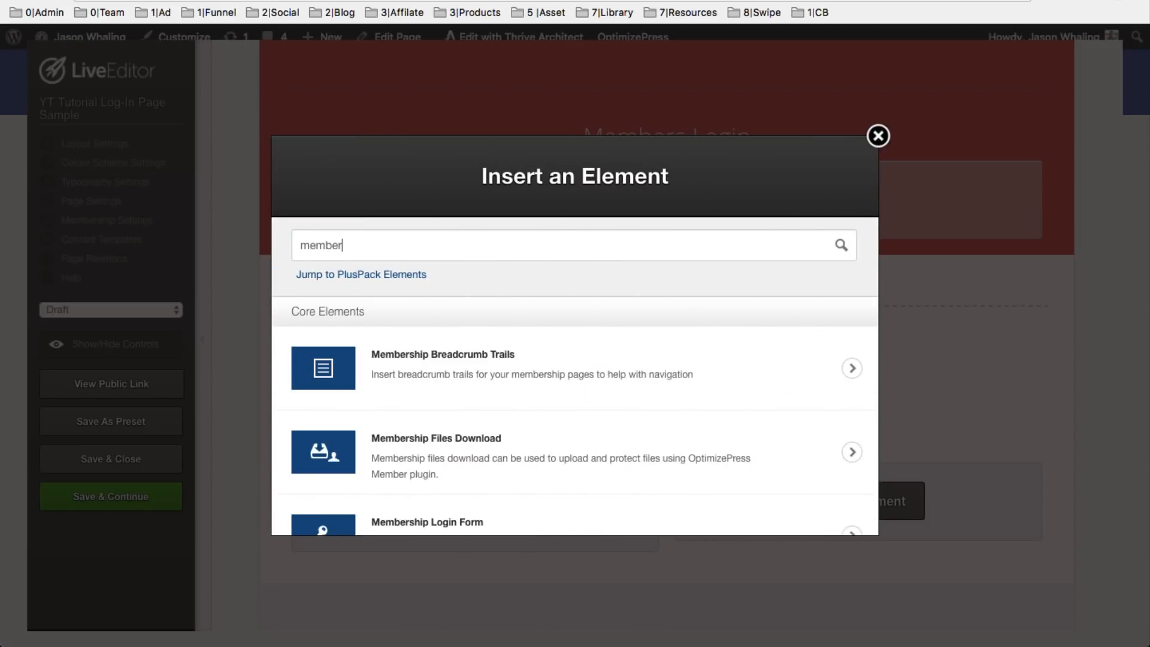
pyautogui.scroll(-3, 639, 413)
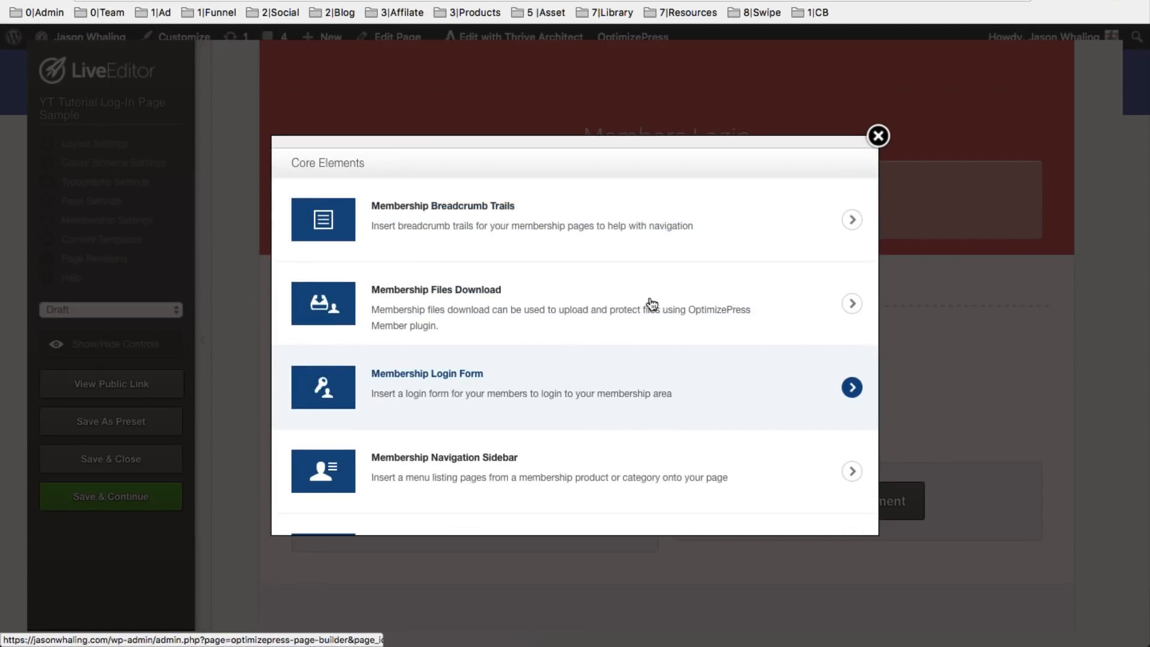
pyautogui.click(879, 137)
# Look over the login page's authorized-members text and login form area, and toggle the editing controls
pyautogui.scroll(1, 958, 411)
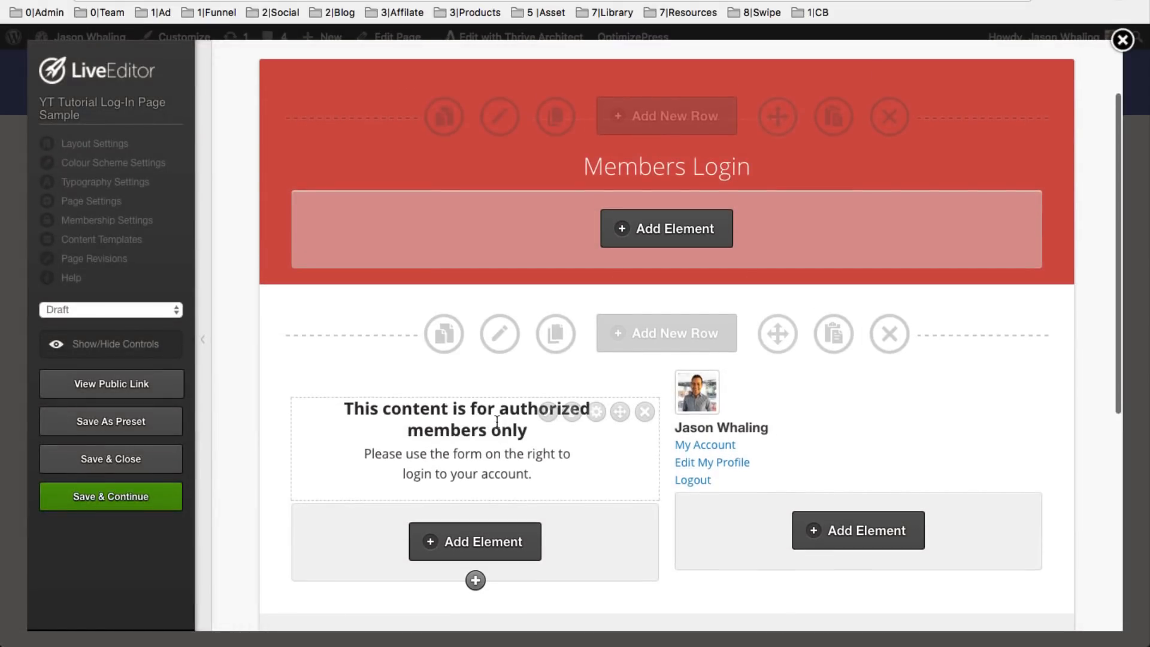
pyautogui.scroll(-2, 853, 431)
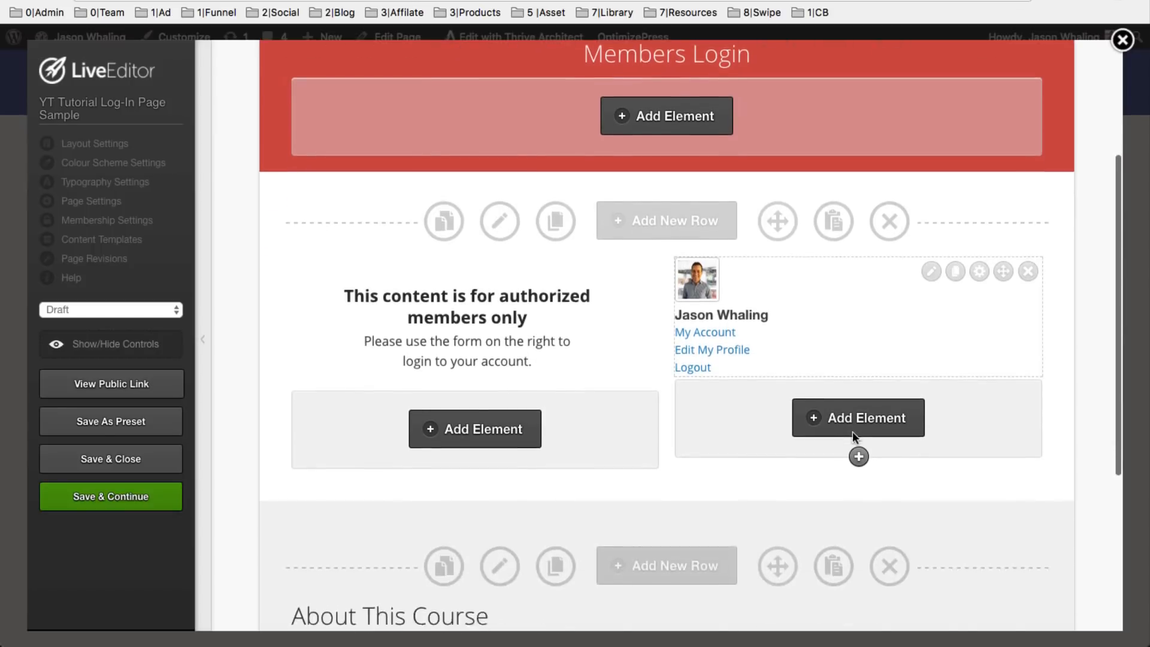
pyautogui.moveTo(897, 318)
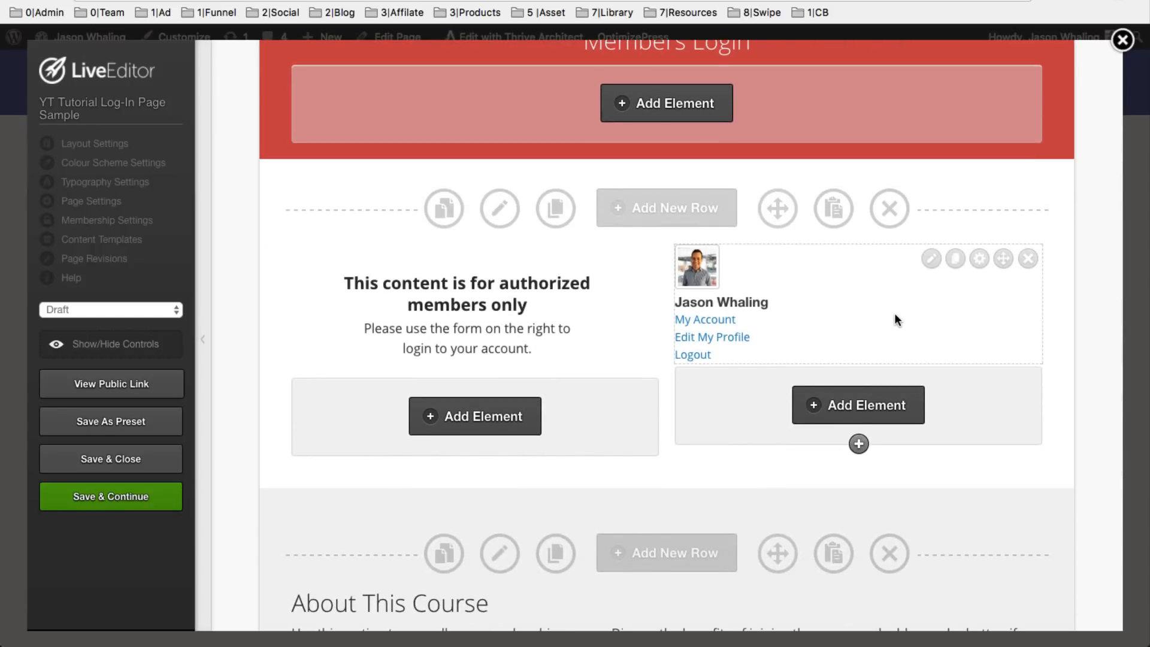
pyautogui.scroll(4, 897, 319)
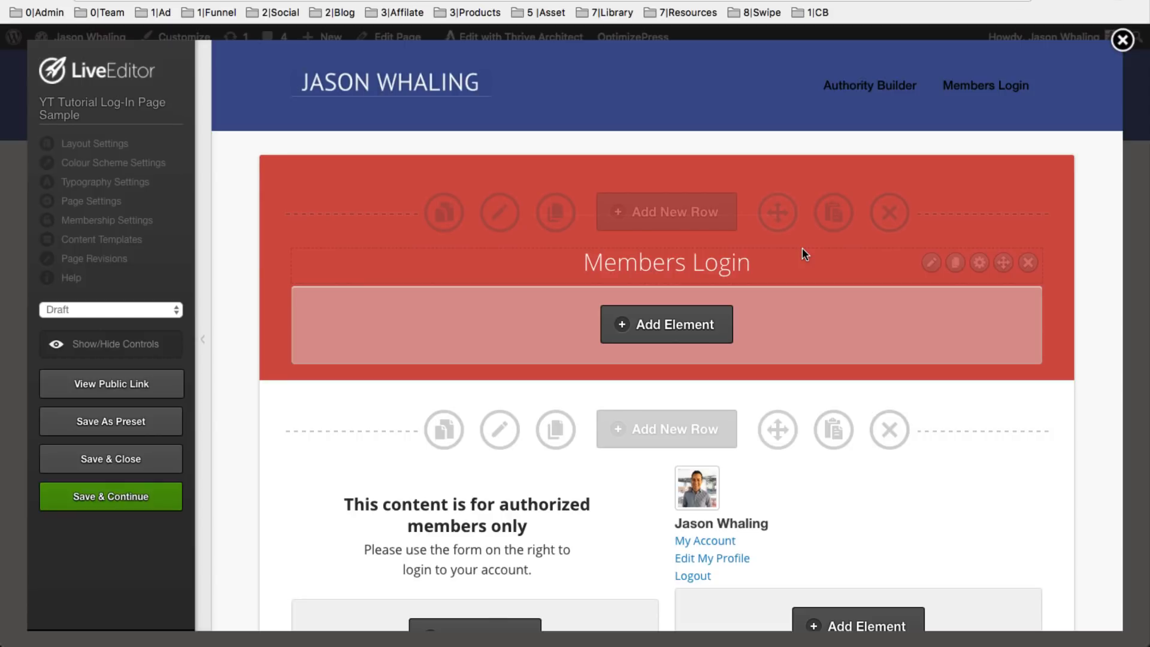
pyautogui.scroll(-3, 803, 251)
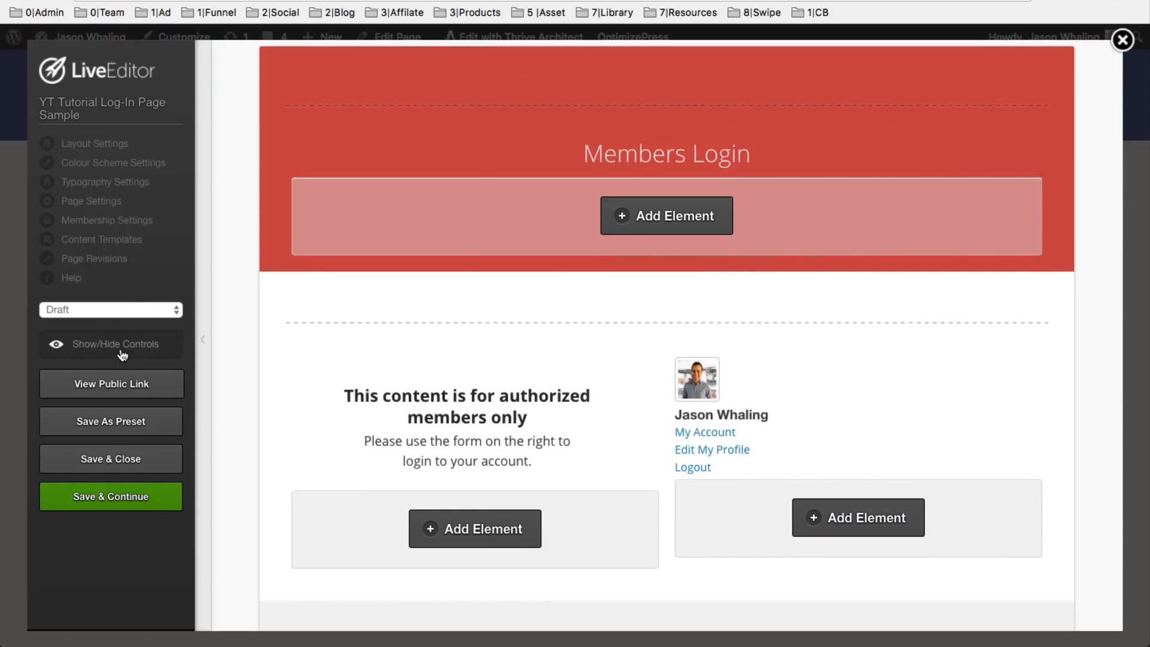
pyautogui.click(117, 346)
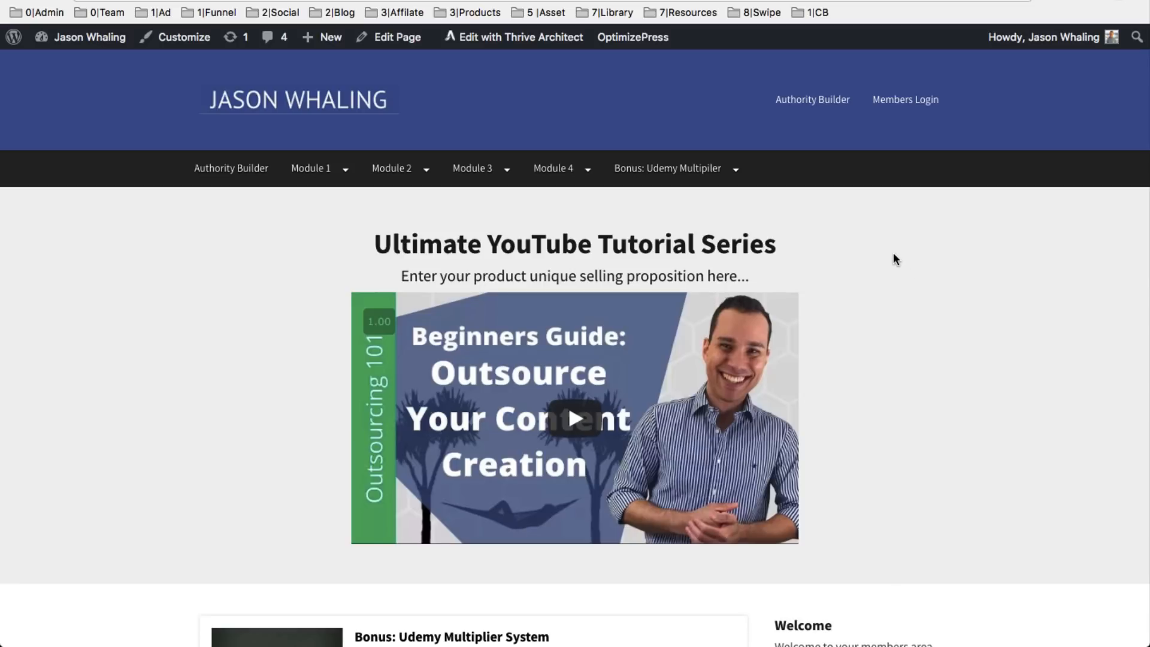
# Examine the Ultimate YouTube Tutorial Series page, including its navigation bar, video, module list and Welcome and About The Author sections
pyautogui.scroll(-10, 138, 386)
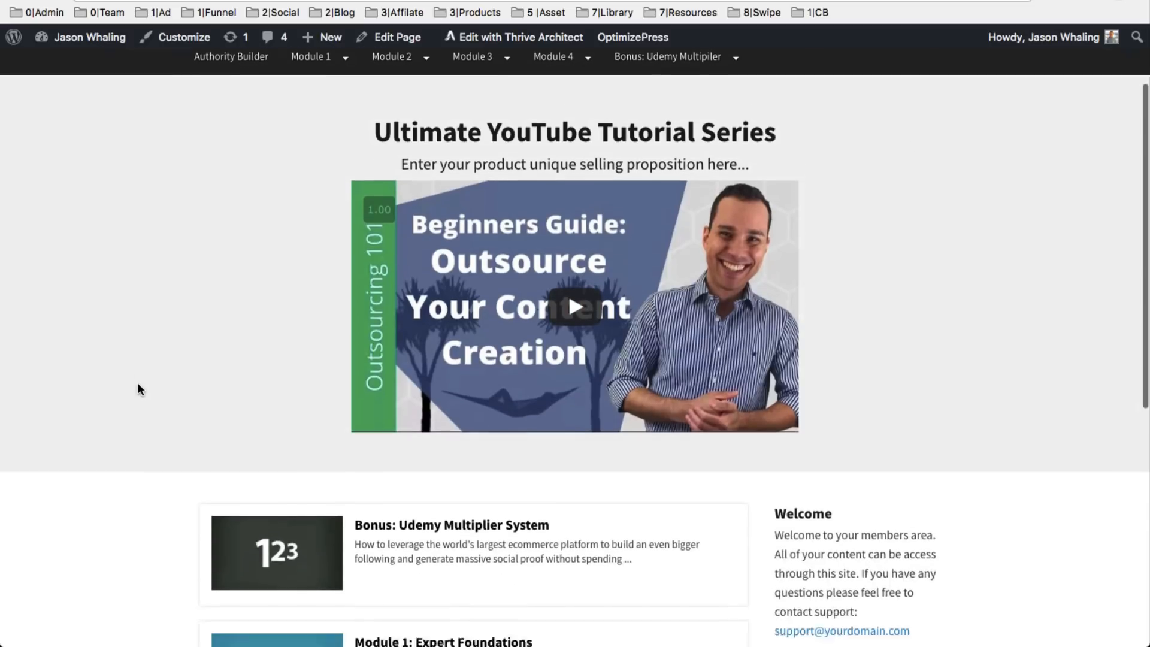
pyautogui.scroll(10, 138, 387)
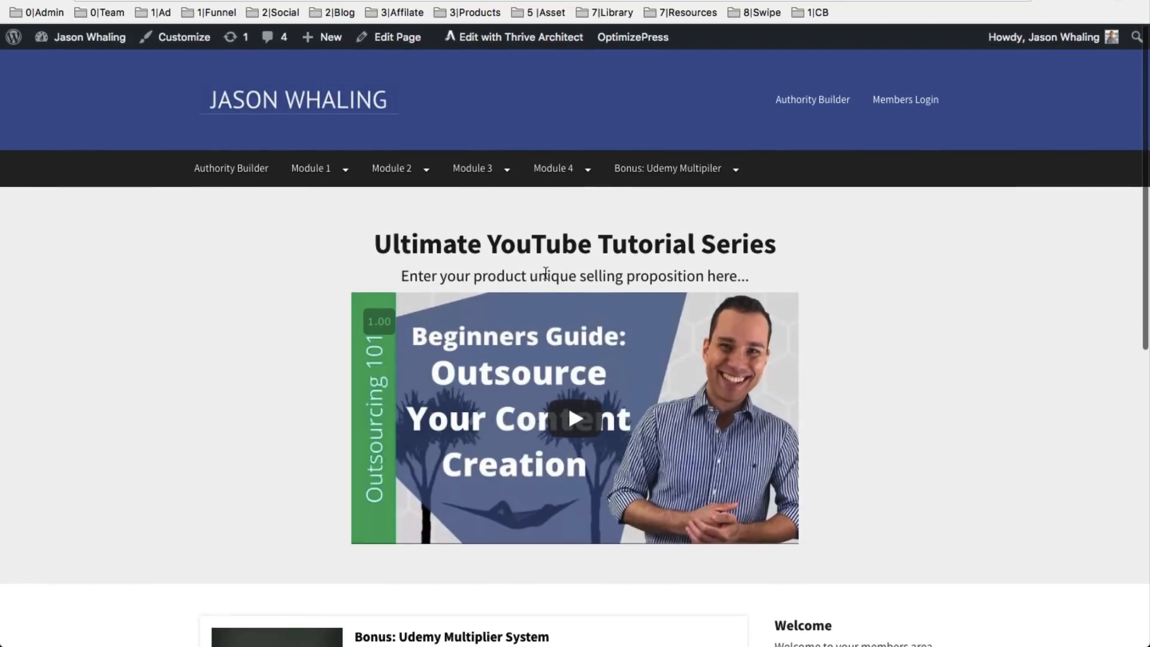
pyautogui.moveTo(681, 175)
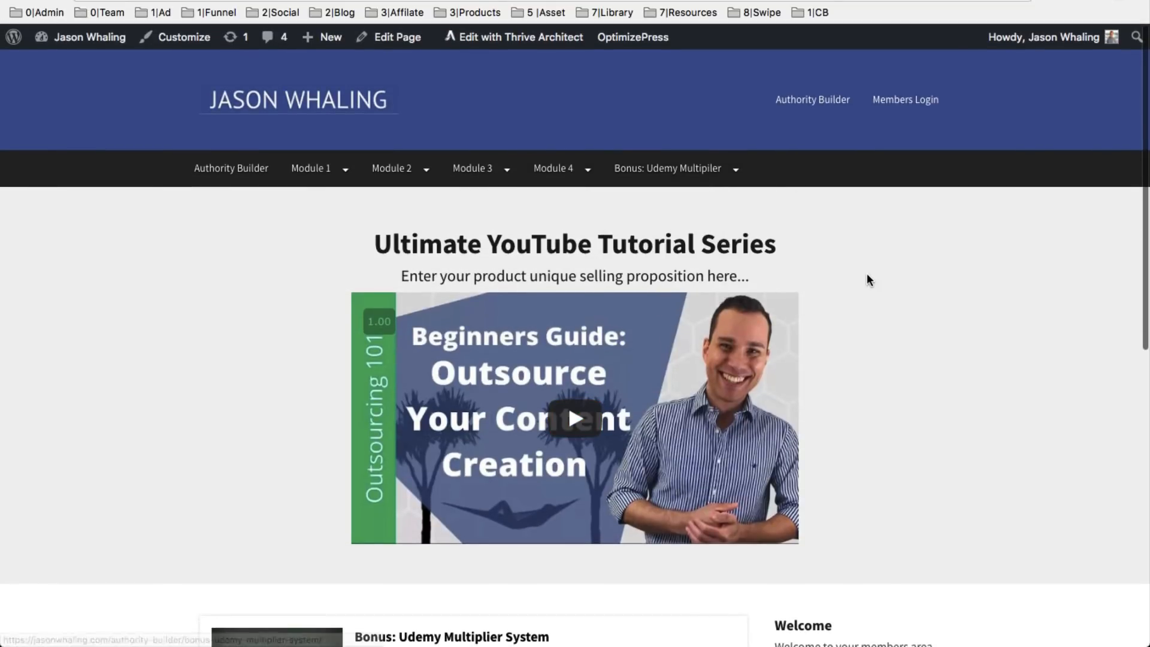
pyautogui.scroll(-3, 868, 273)
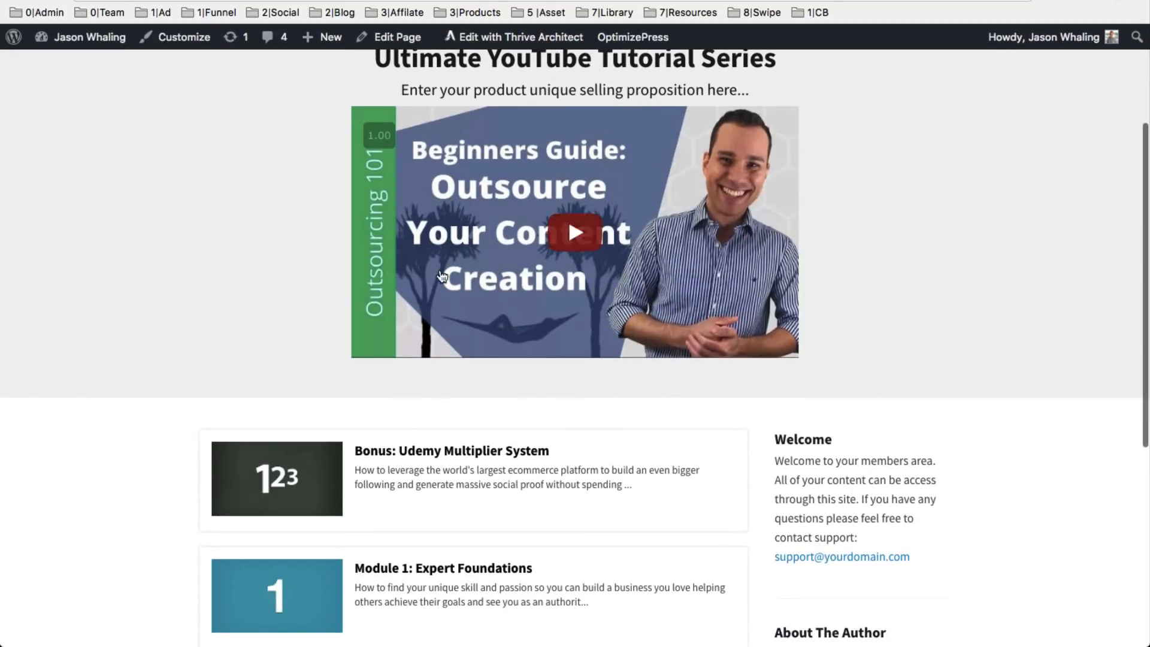
pyautogui.scroll(-5, 211, 252)
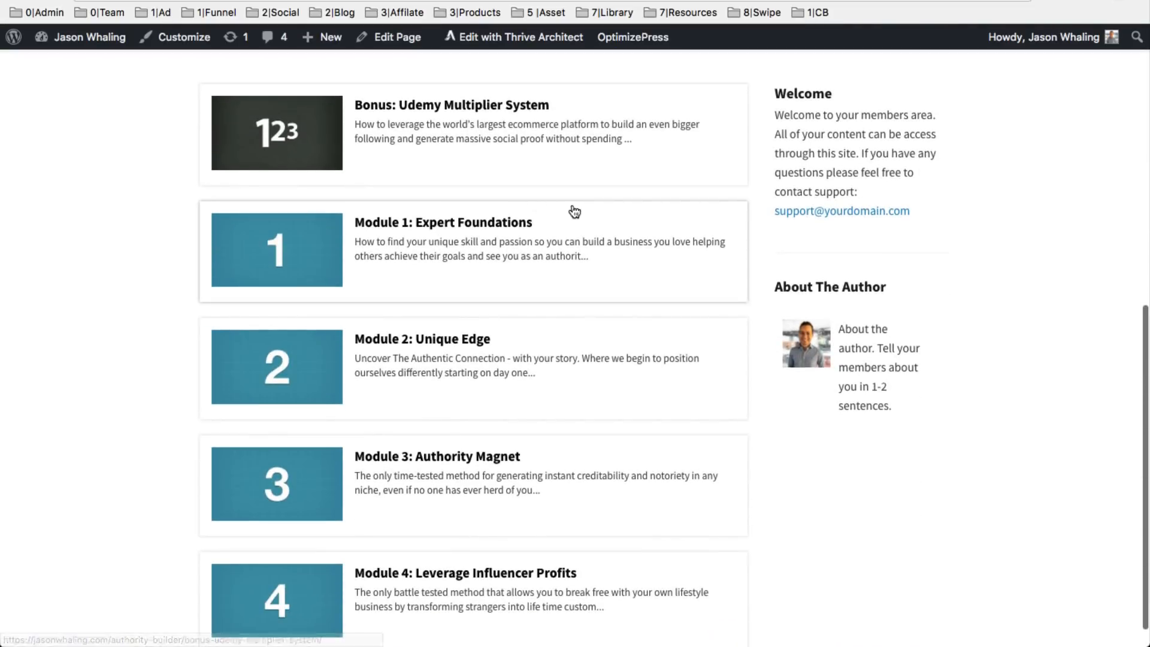
pyautogui.scroll(-1, 551, 378)
pyautogui.scroll(5, 537, 423)
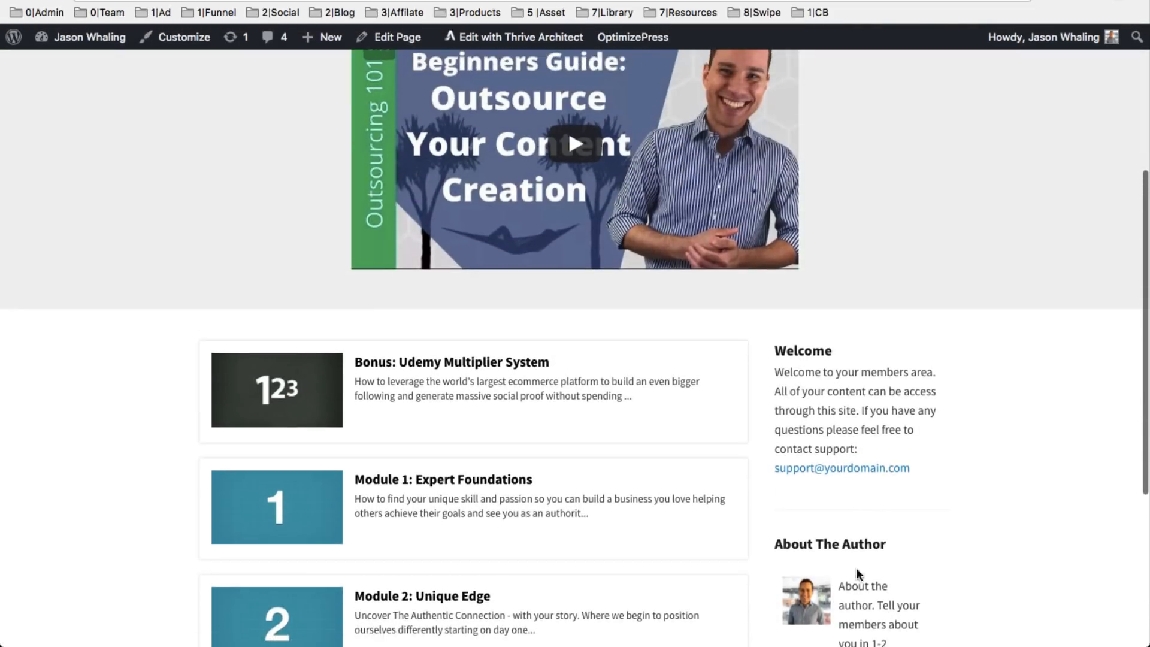
pyautogui.scroll(5, 950, 433)
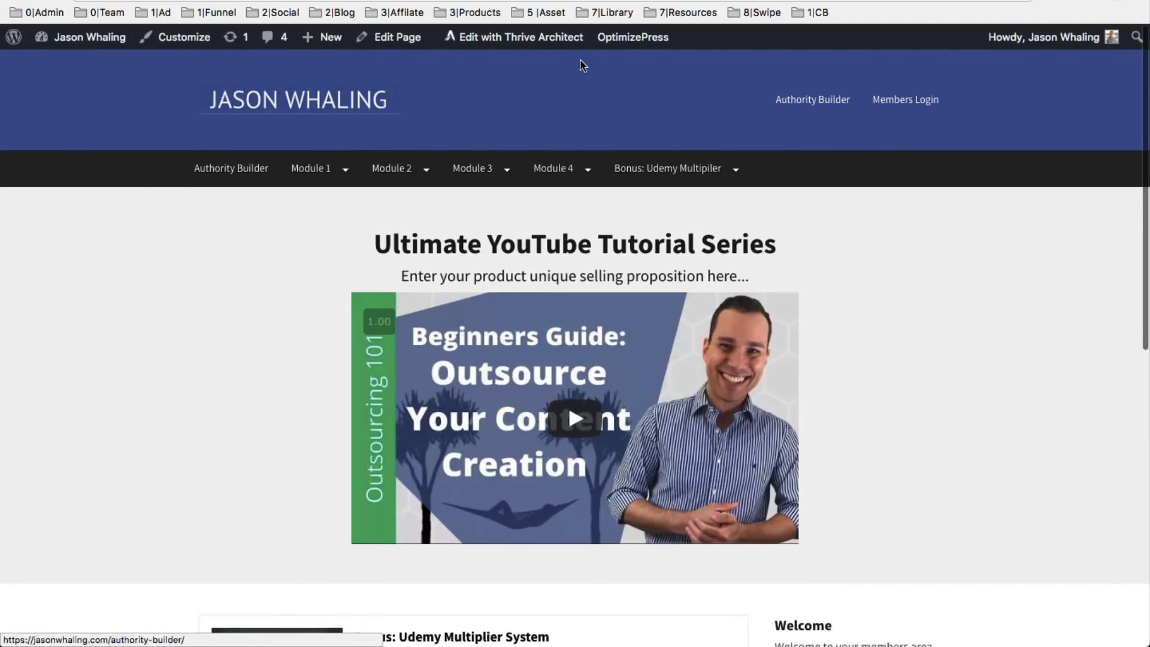
# Open the YouTube Tutorials page in the LiveEditor and set its page level restriction to Require Aspire Entrepreneur (or higher)
pyautogui.moveTo(626, 40)
pyautogui.click(626, 66)
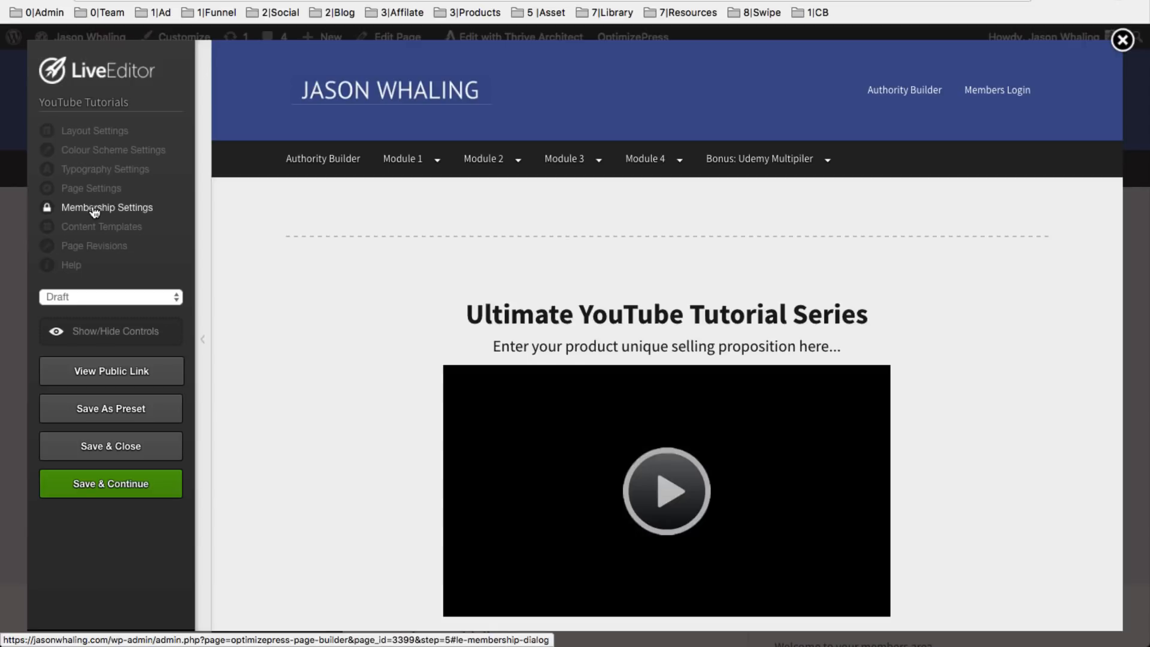
pyautogui.click(121, 211)
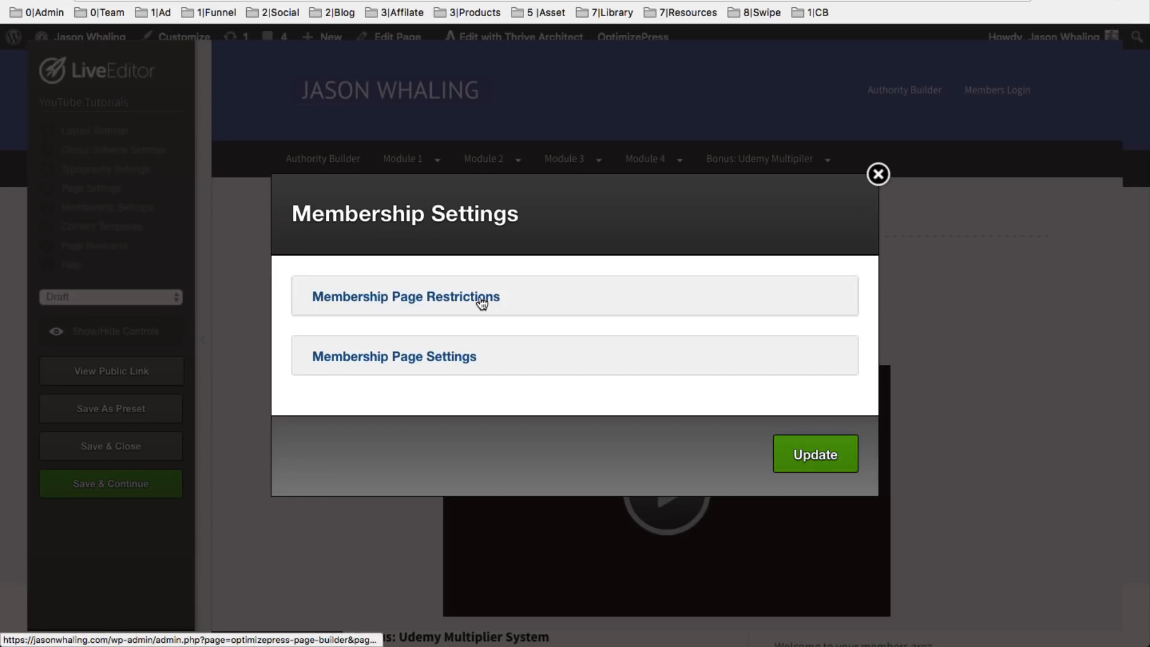
pyautogui.click(482, 303)
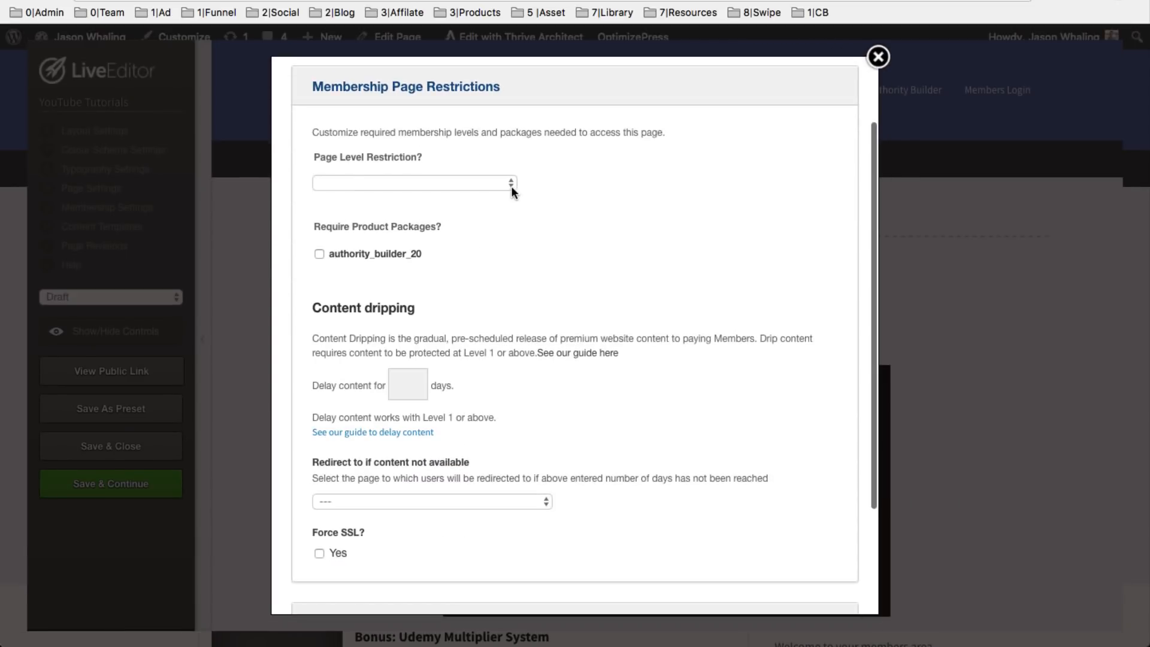
pyautogui.click(511, 186)
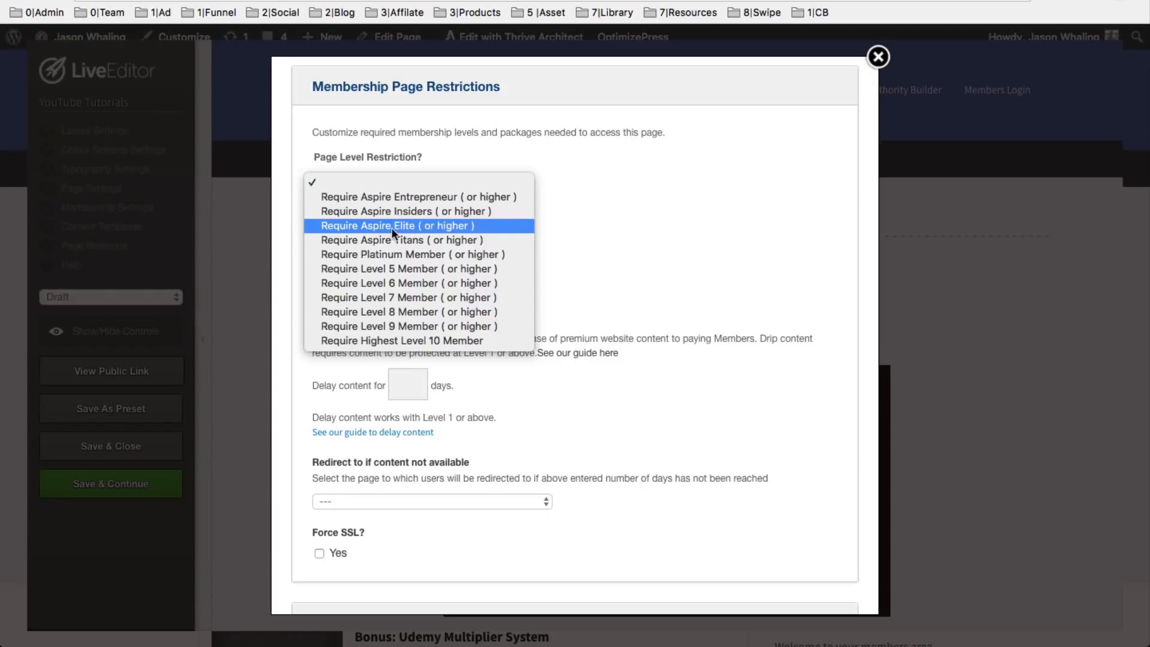
pyautogui.click(514, 197)
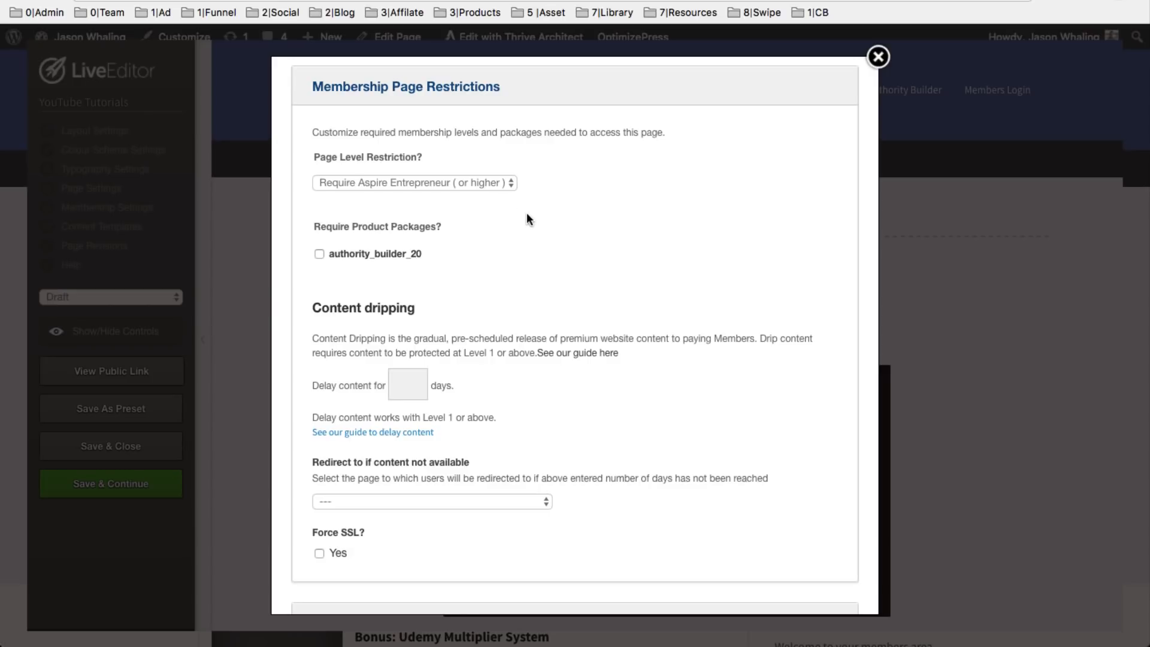
# Review the product package, content dripping and redirect page options in the membership restrictions, leaving the redirect page unselected
pyautogui.scroll(-5, 531, 216)
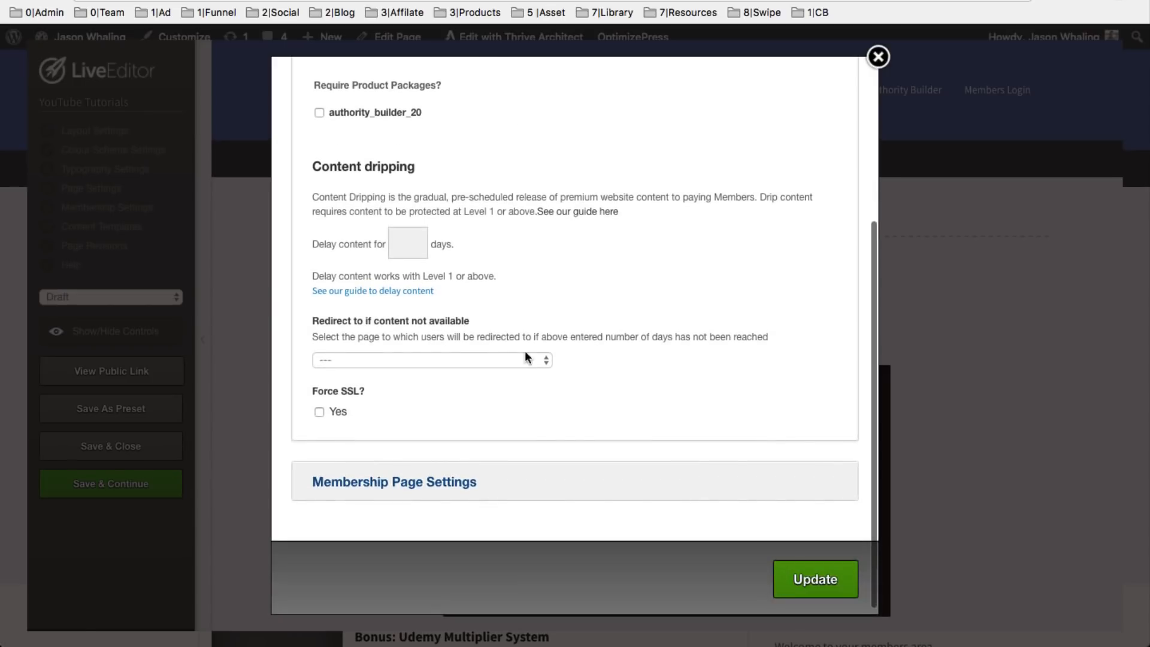
pyautogui.scroll(4, 566, 250)
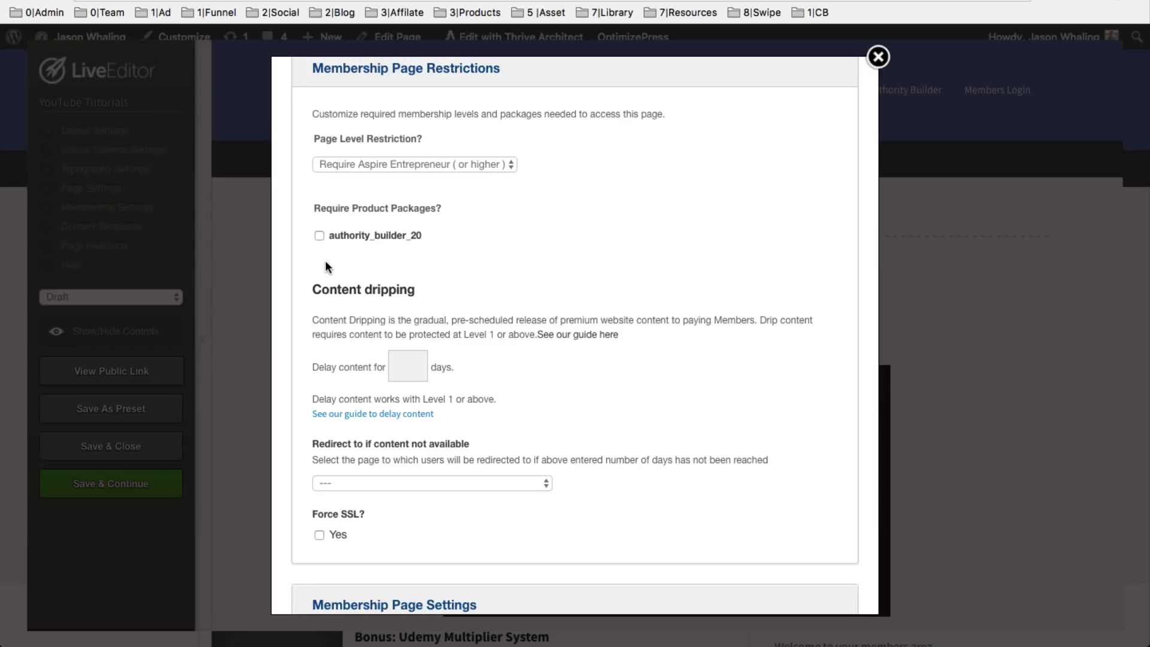
pyautogui.scroll(-5, 336, 246)
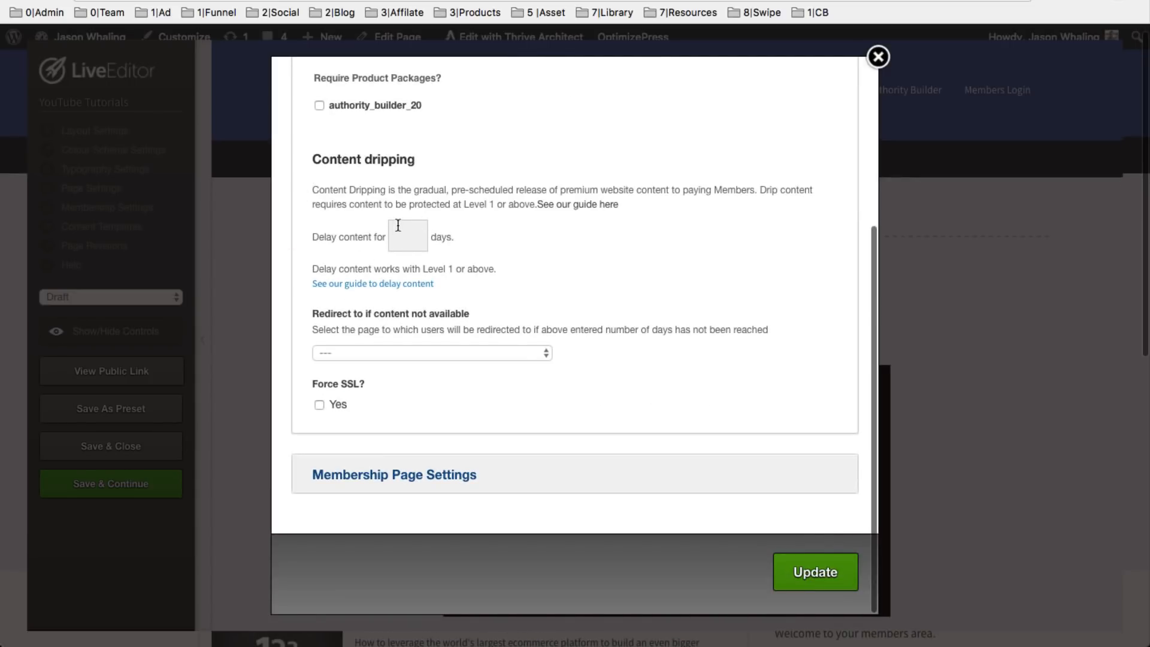
pyautogui.click(533, 354)
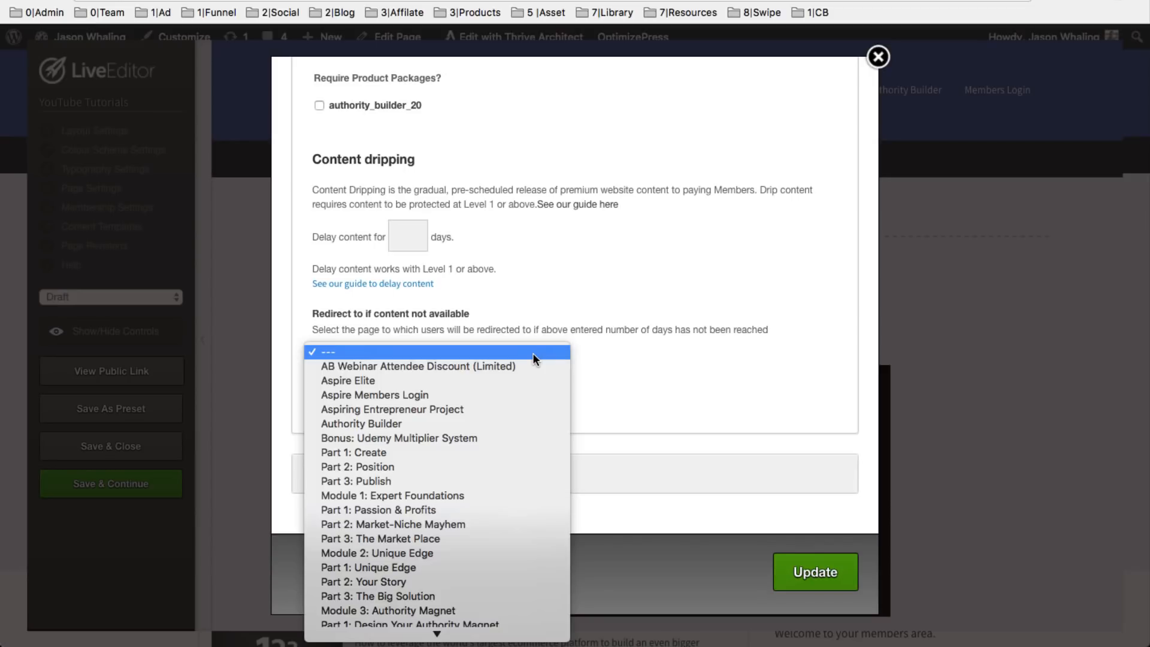
pyautogui.click(667, 345)
pyautogui.scroll(3, 666, 346)
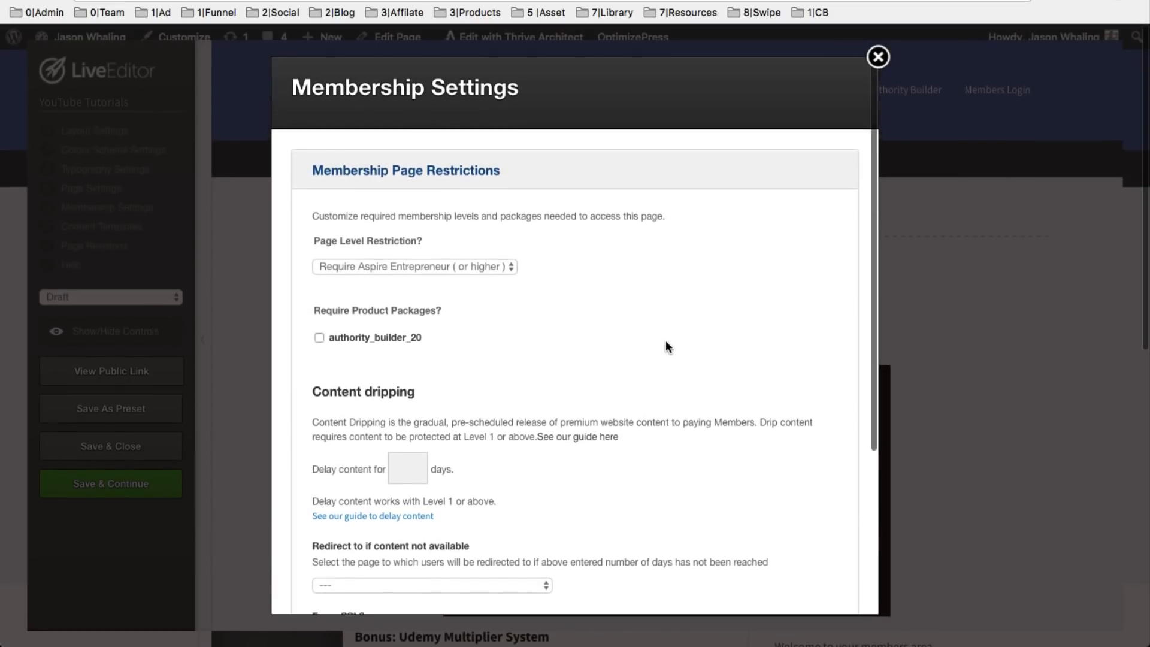
pyautogui.scroll(-5, 666, 343)
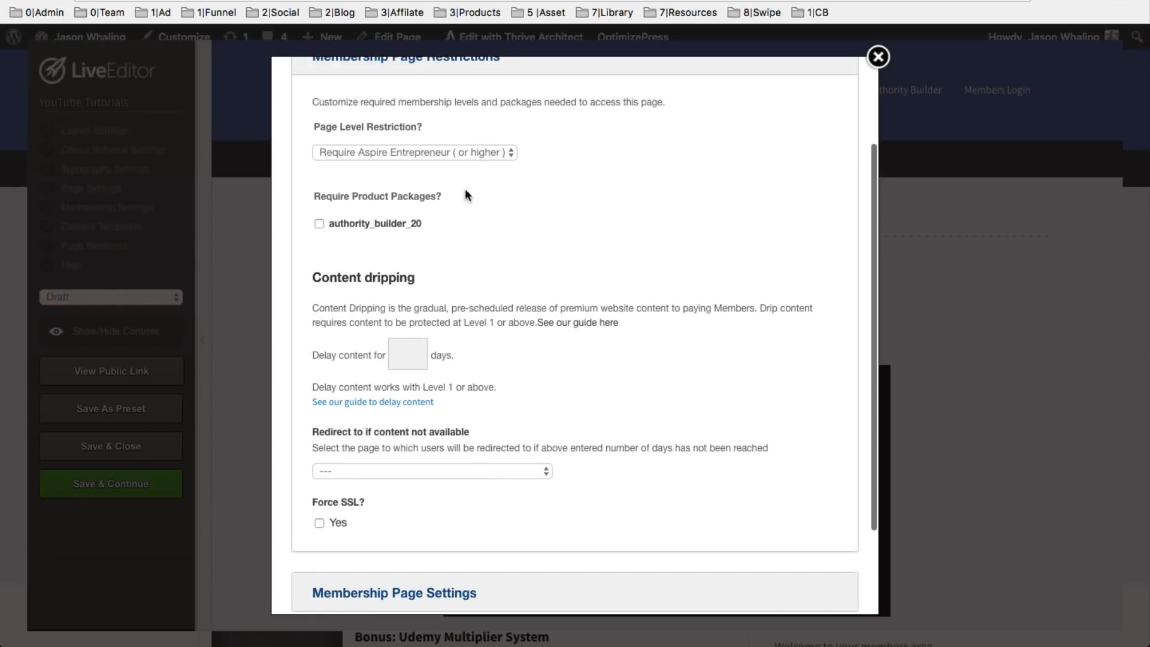
# Set the page level restriction to Require Level 6 Member (or higher) and review the redirect page options without choosing one
pyautogui.click(447, 153)
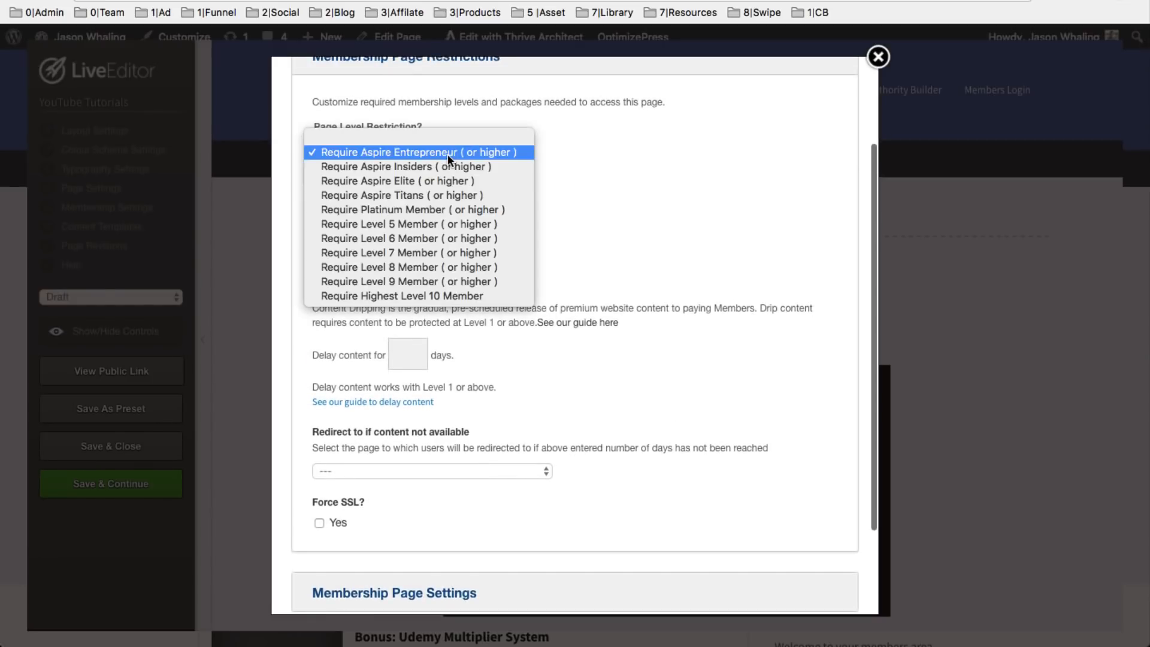
pyautogui.click(465, 237)
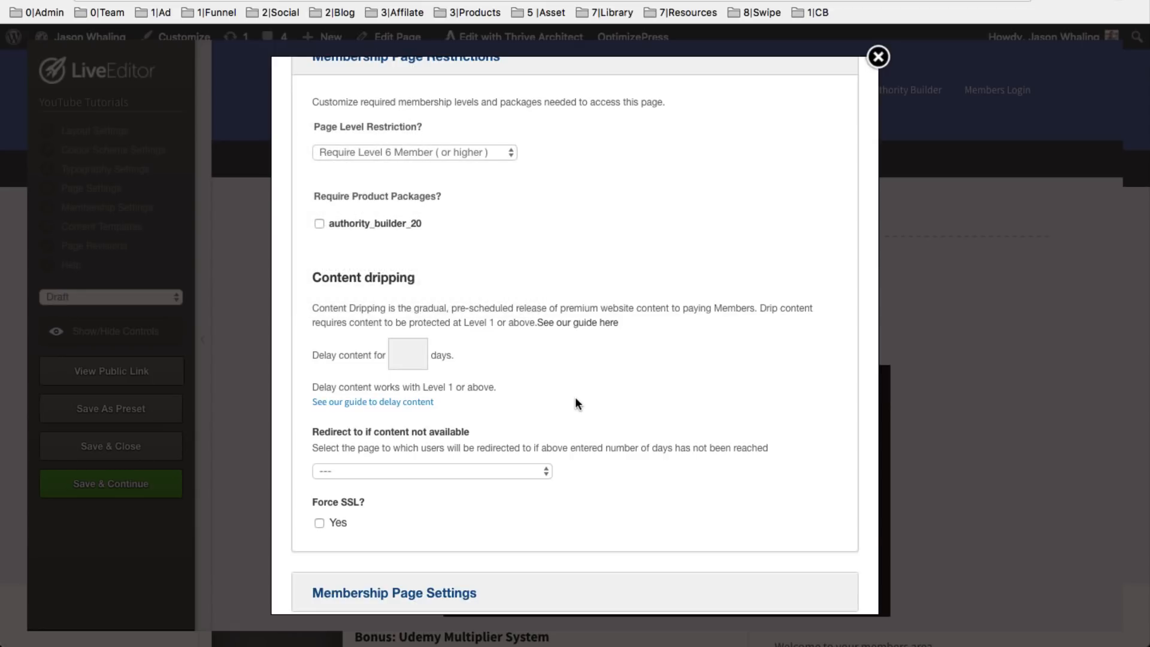
pyautogui.scroll(-2, 575, 398)
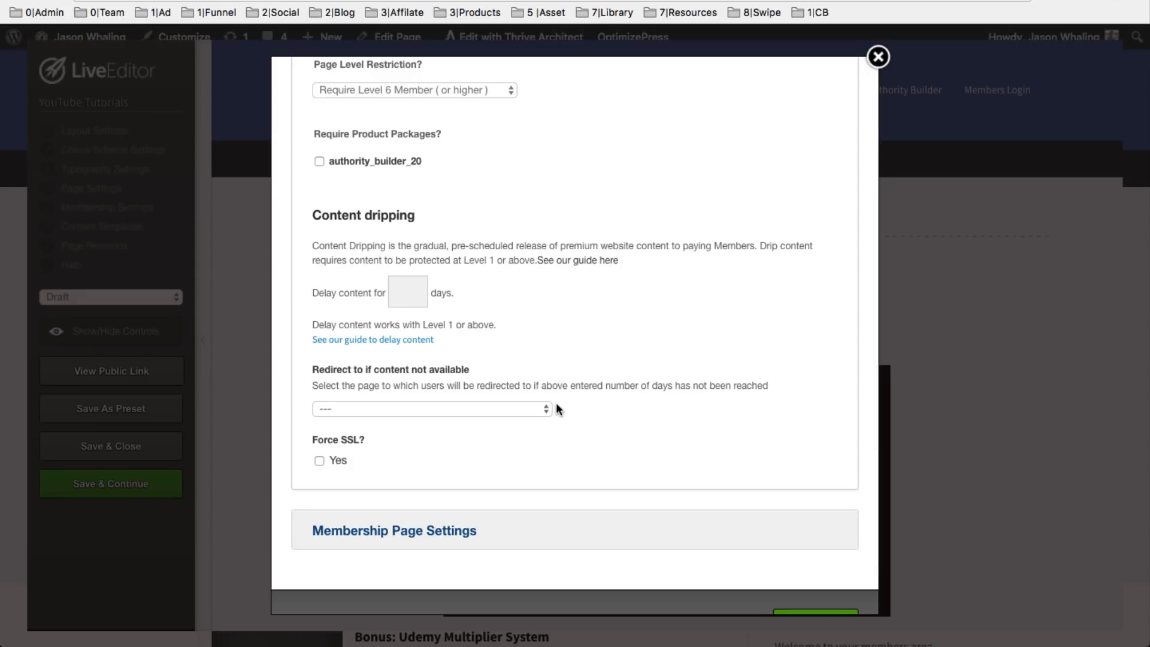
pyautogui.click(523, 409)
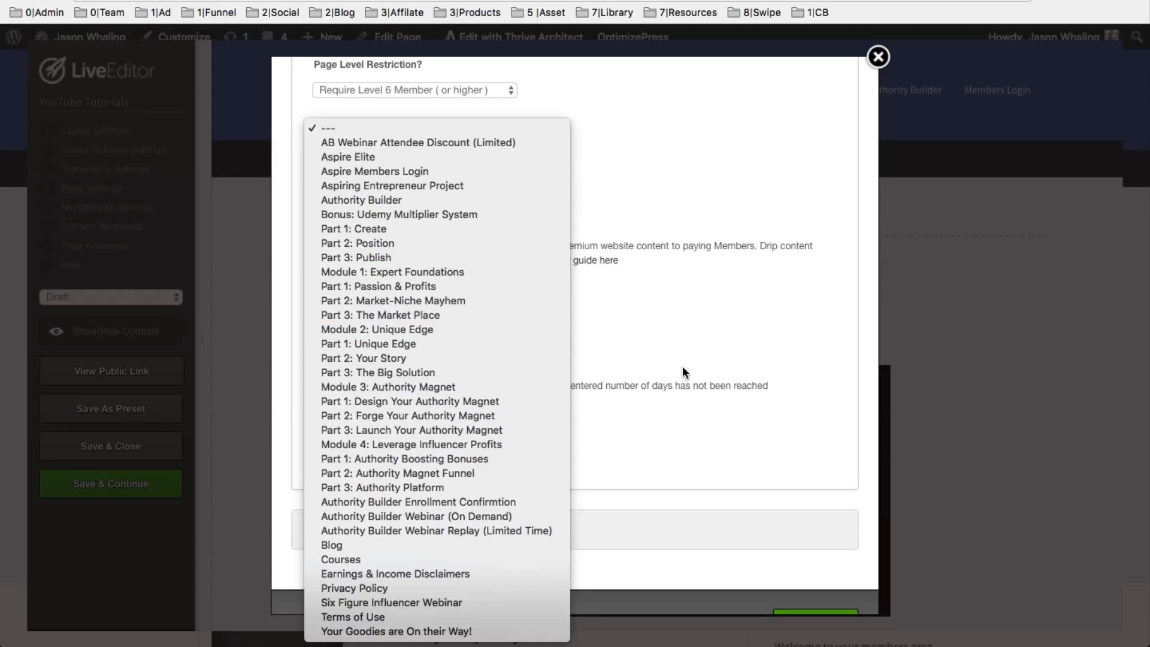
pyautogui.click(732, 376)
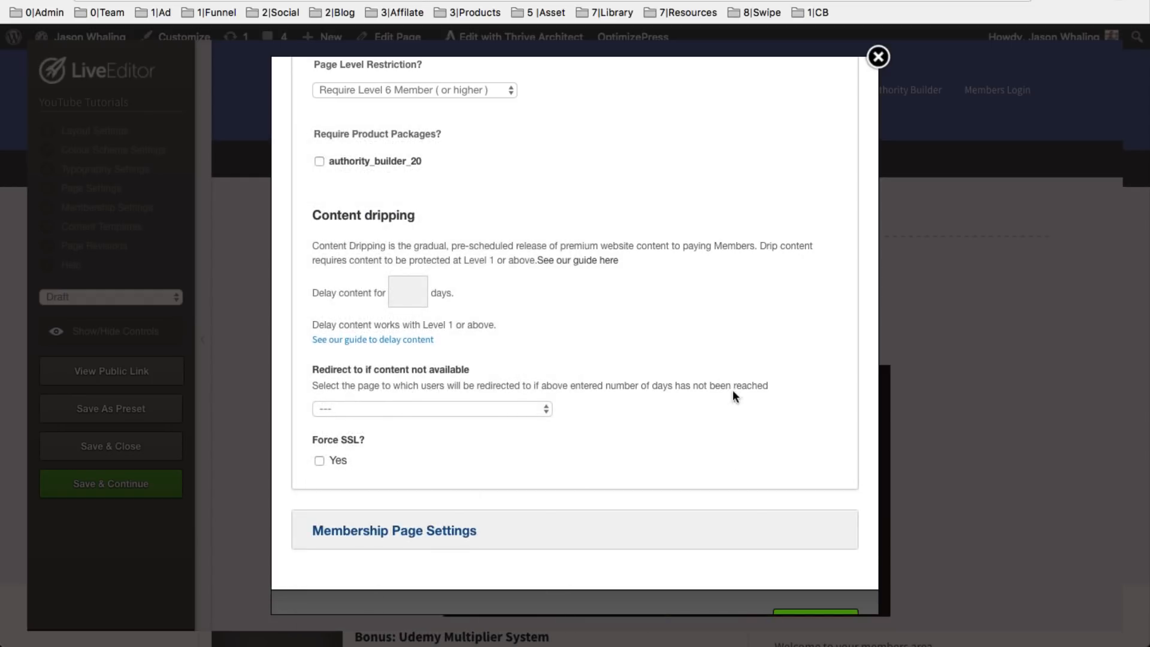
pyautogui.scroll(2, 732, 383)
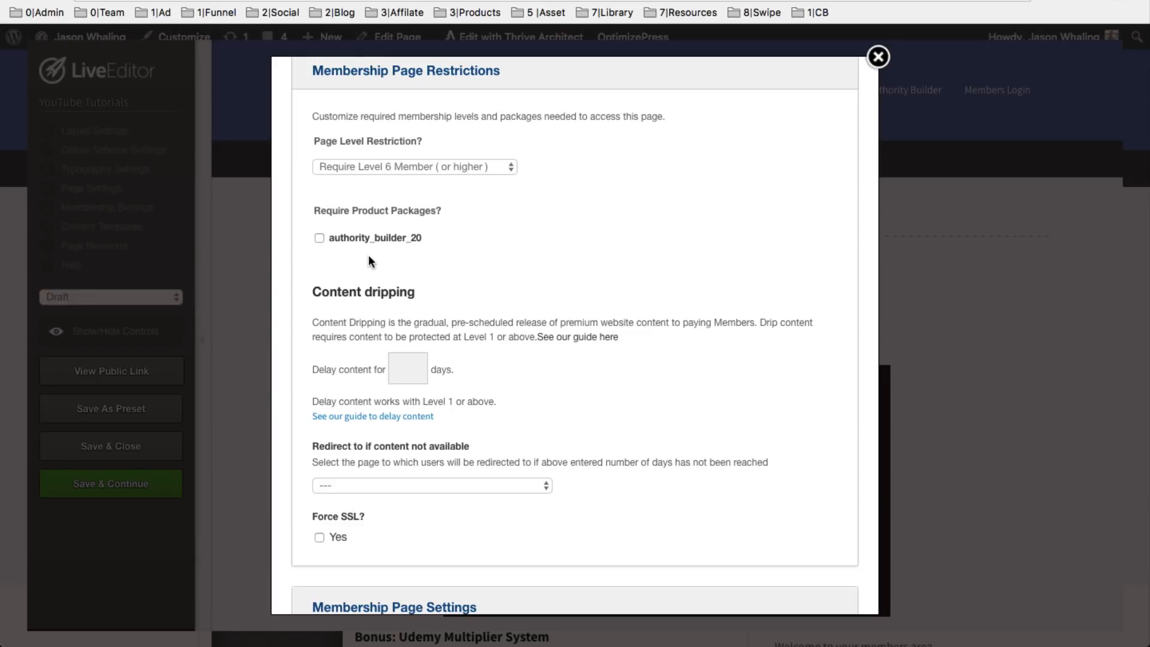
pyautogui.scroll(-3, 549, 235)
pyautogui.scroll(5, 549, 235)
# Set the page level restriction to Require Aspire Entrepreneur (or higher) and update the membership settings
pyautogui.click(414, 233)
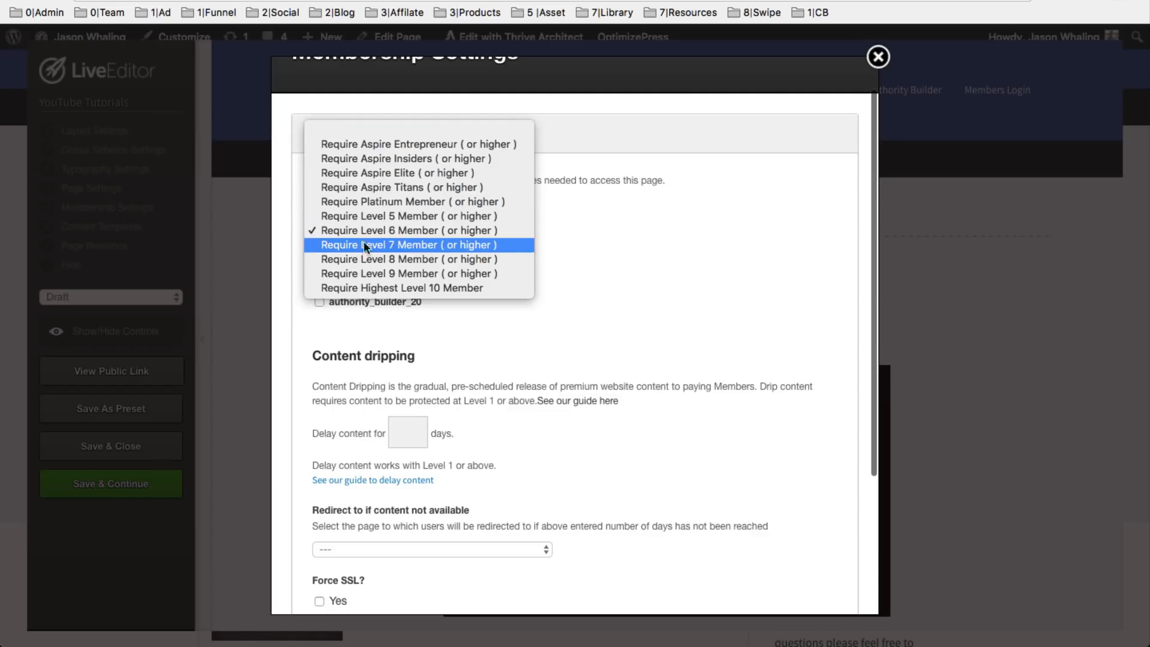
pyautogui.click(407, 143)
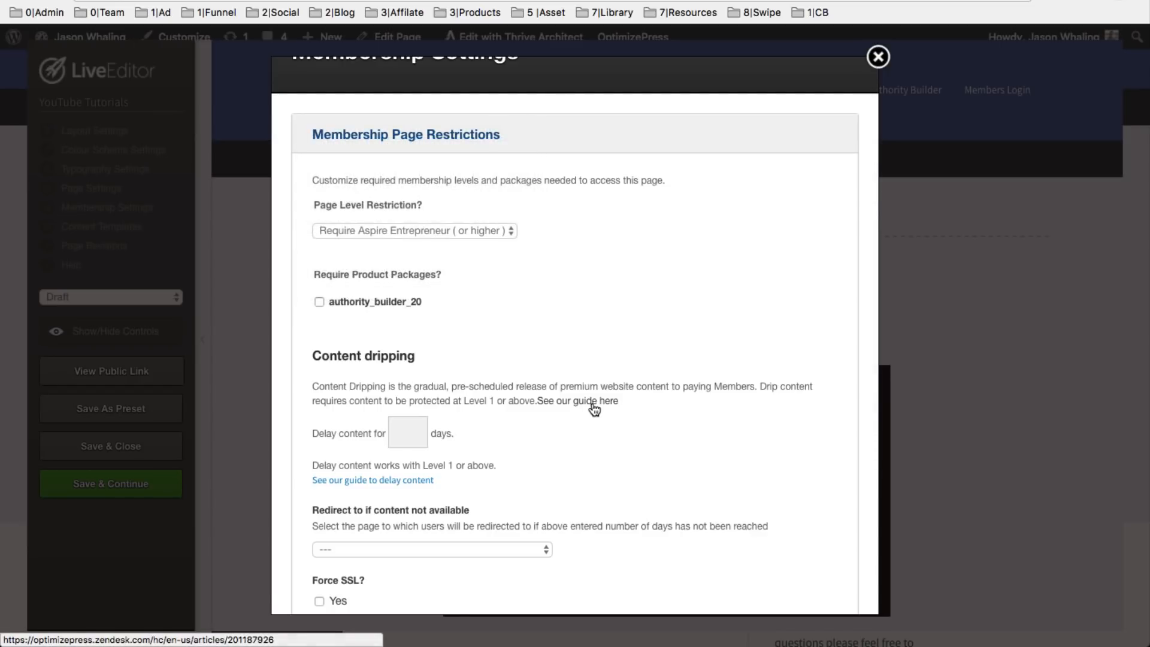
pyautogui.scroll(-5, 592, 404)
pyautogui.click(814, 575)
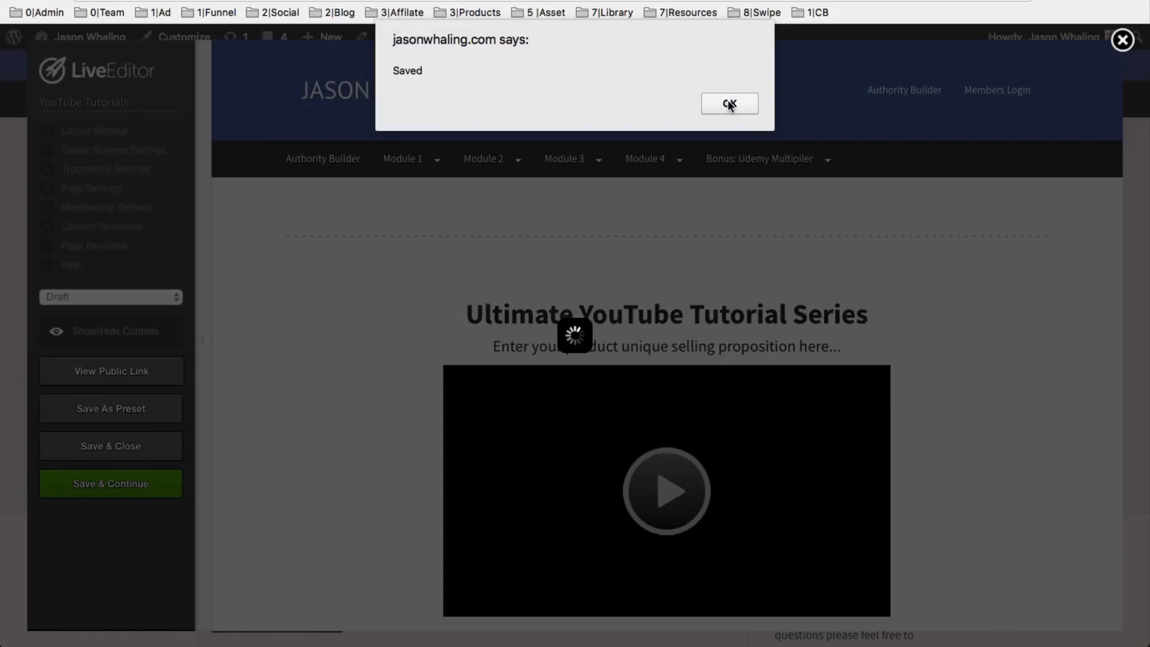
pyautogui.click(728, 103)
# Rename the page as Ultimate YouTube Tutorial in its membership page settings and save the change
pyautogui.click(93, 189)
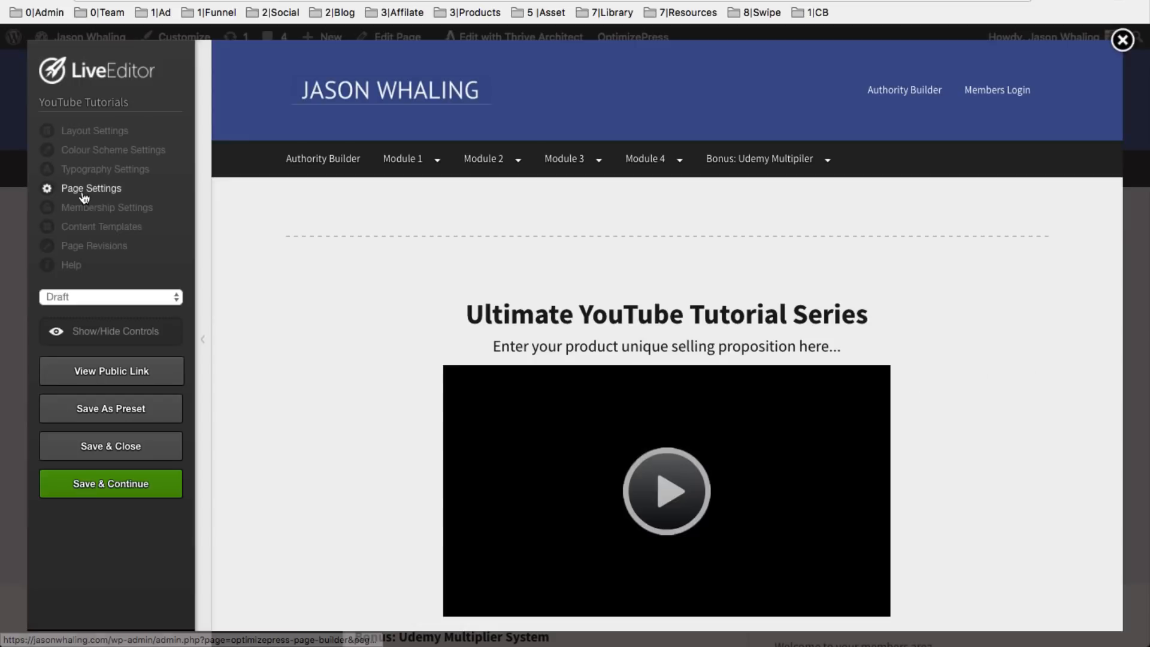
pyautogui.click(108, 207)
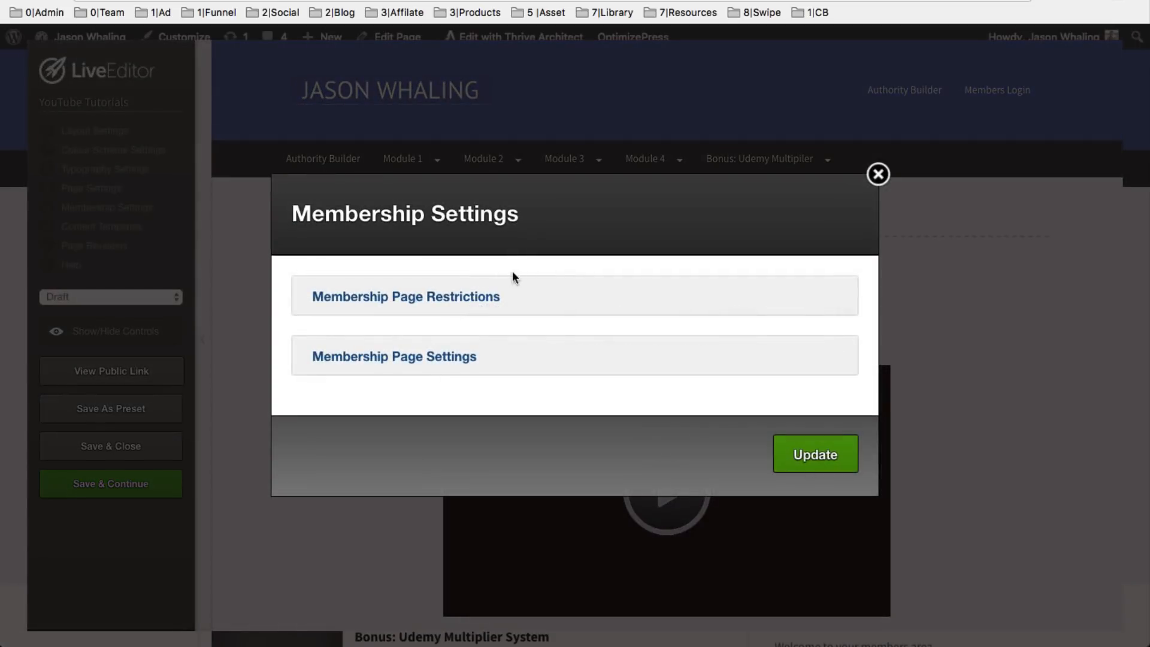
pyautogui.click(405, 356)
pyautogui.moveTo(471, 351); pyautogui.dragTo(297, 354)
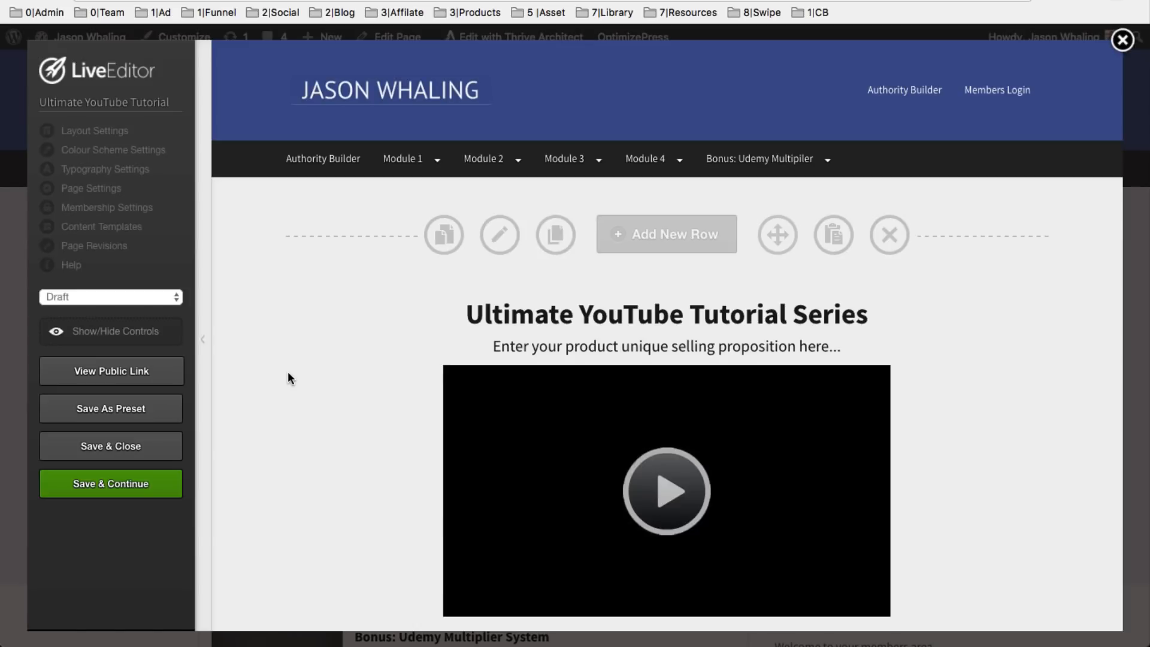
# Open the Membership Page Listings settings of the module list element below the video
pyautogui.scroll(-4, 287, 378)
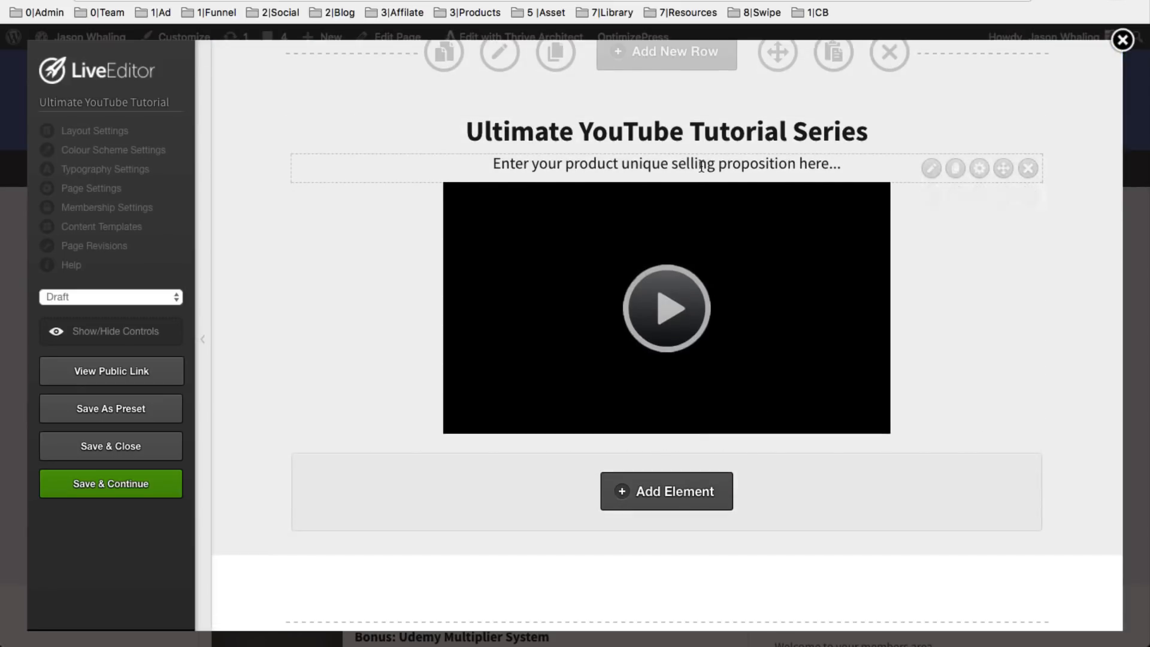
pyautogui.scroll(-10, 639, 339)
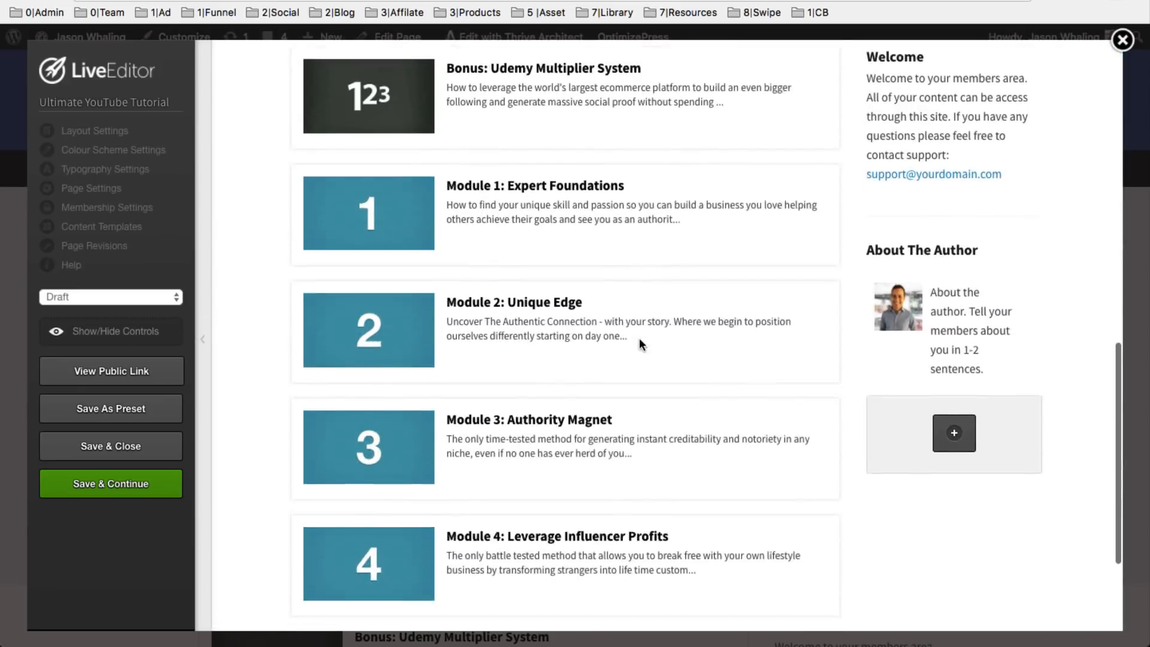
pyautogui.scroll(3, 638, 339)
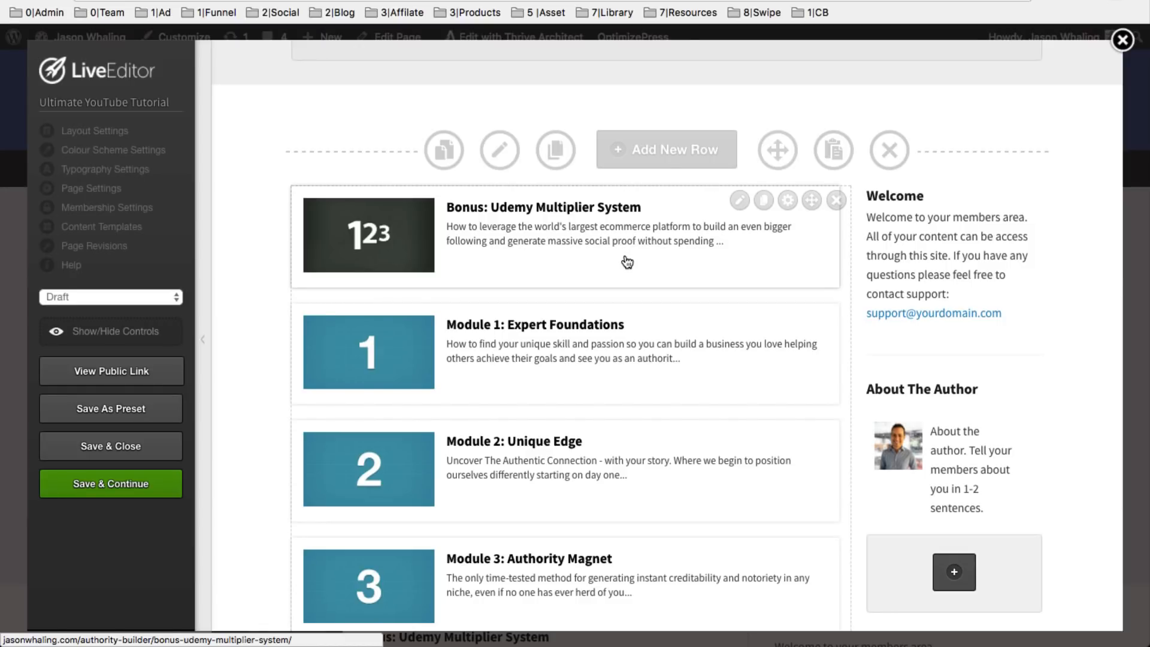
pyautogui.click(741, 204)
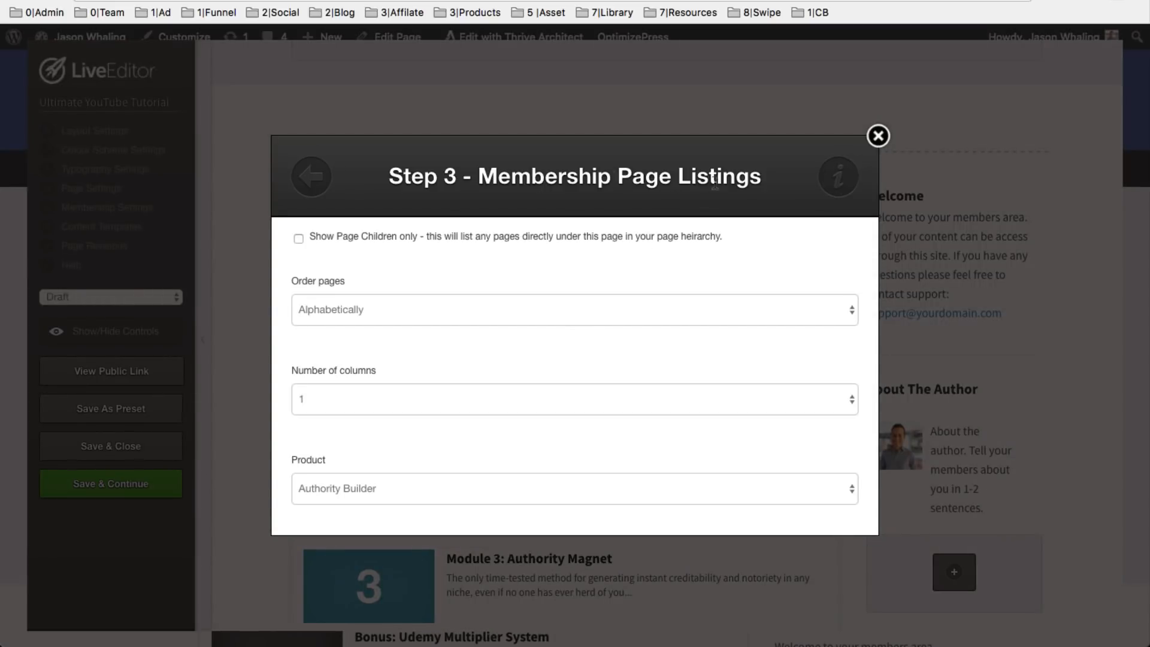
# Return to the element selection, search for "member" and look through the available membership elements
pyautogui.click(312, 176)
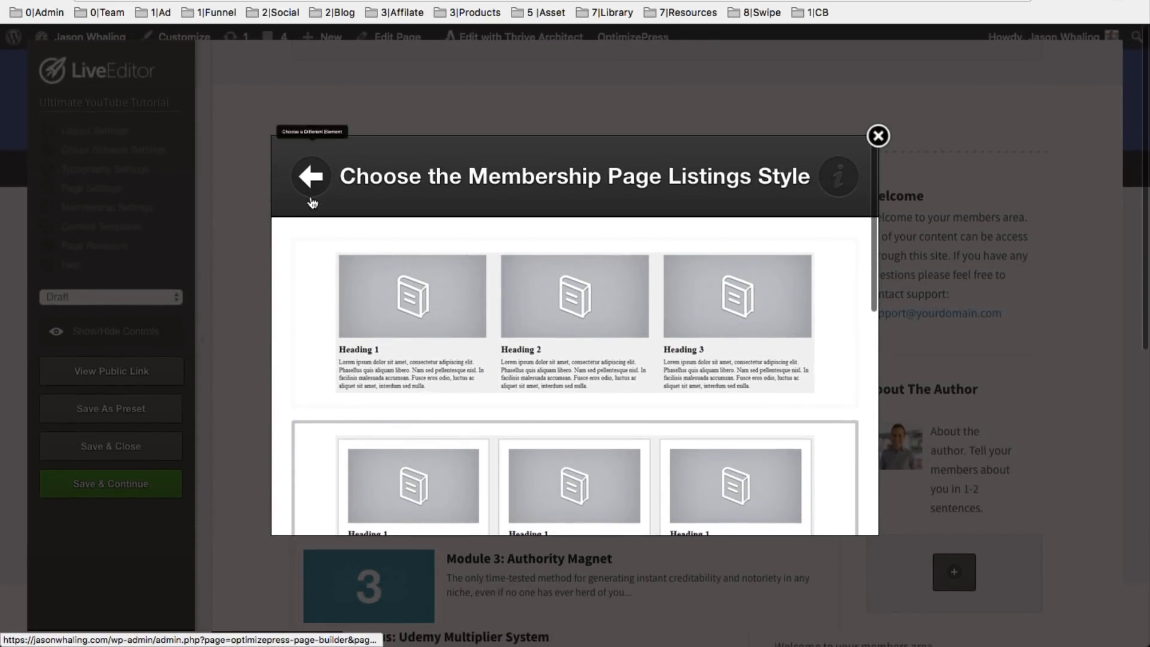
pyautogui.click(311, 199)
pyautogui.click(565, 250)
pyautogui.write('m')
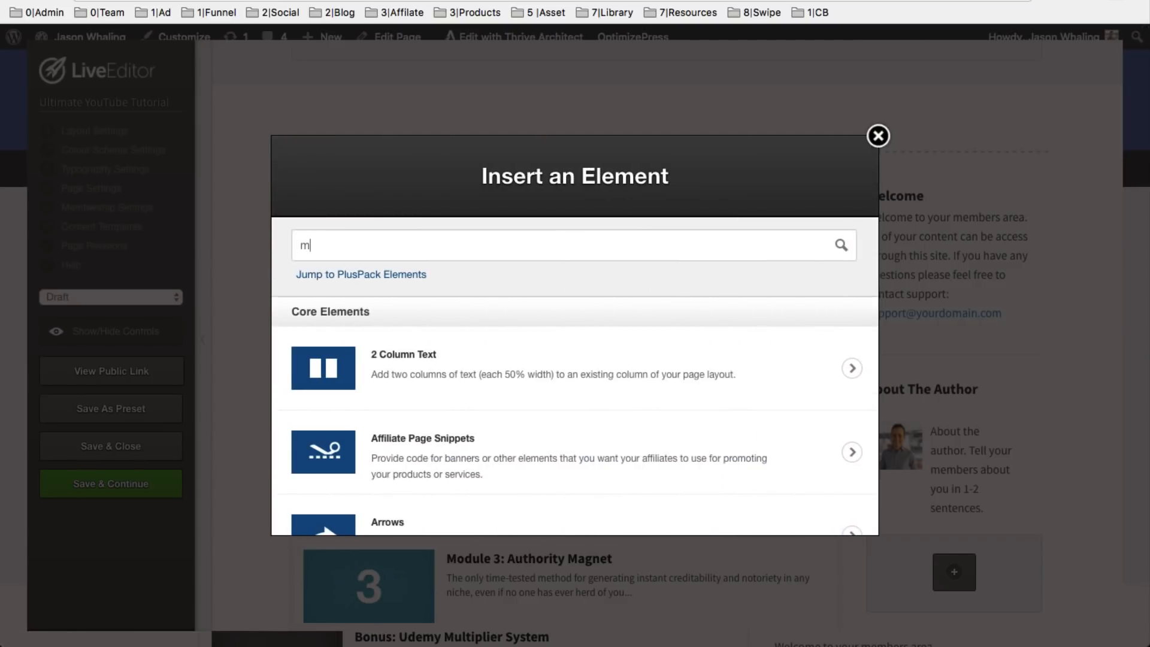
pyautogui.write('ember')
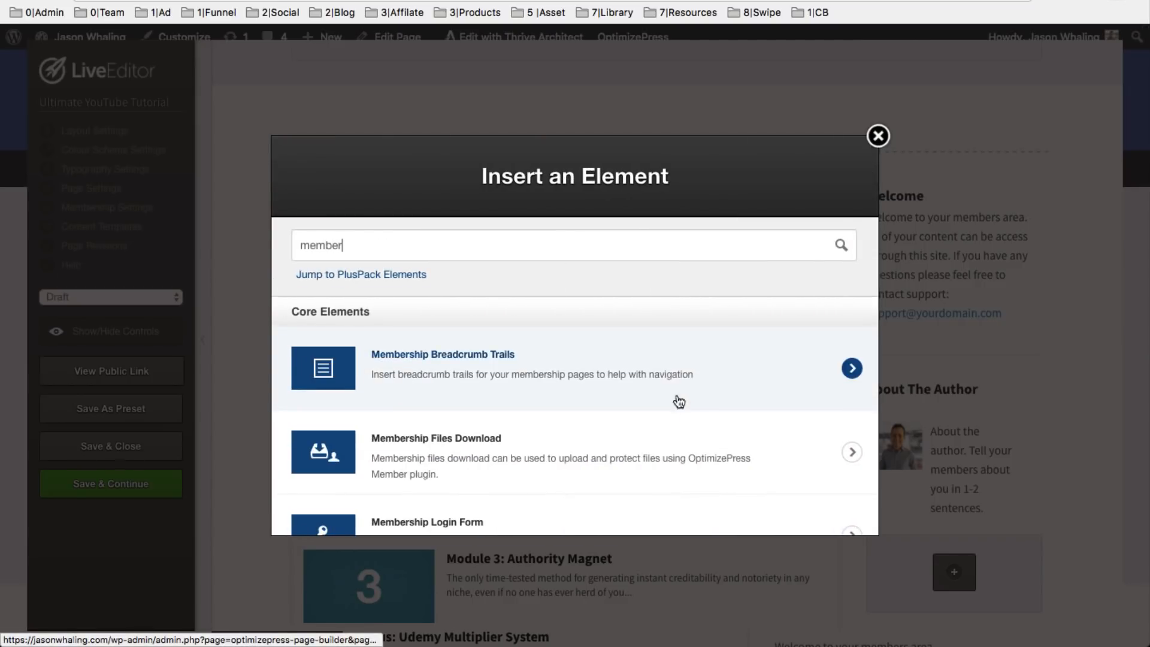
pyautogui.scroll(-3, 563, 383)
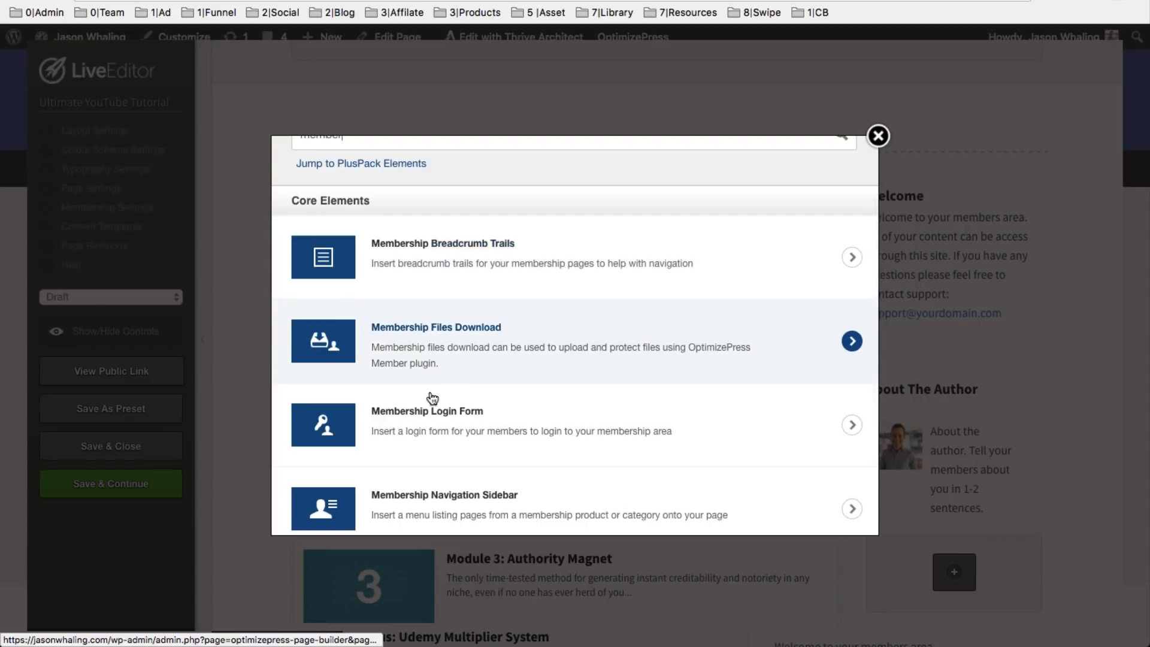
pyautogui.scroll(-2, 470, 462)
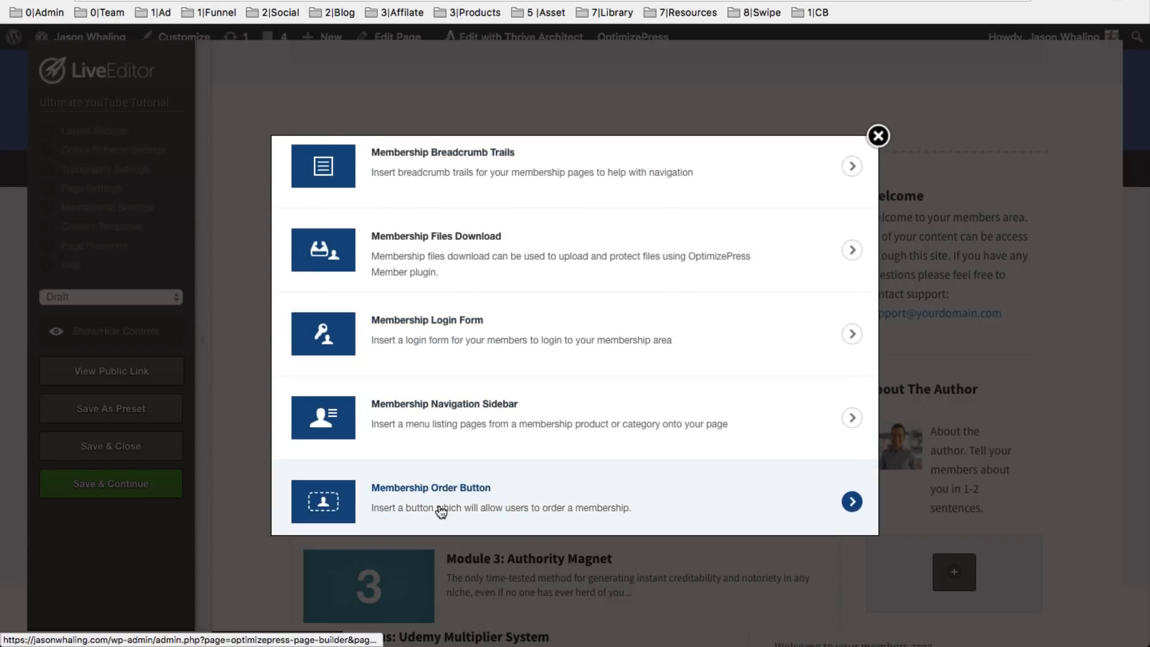
pyautogui.scroll(-2, 544, 276)
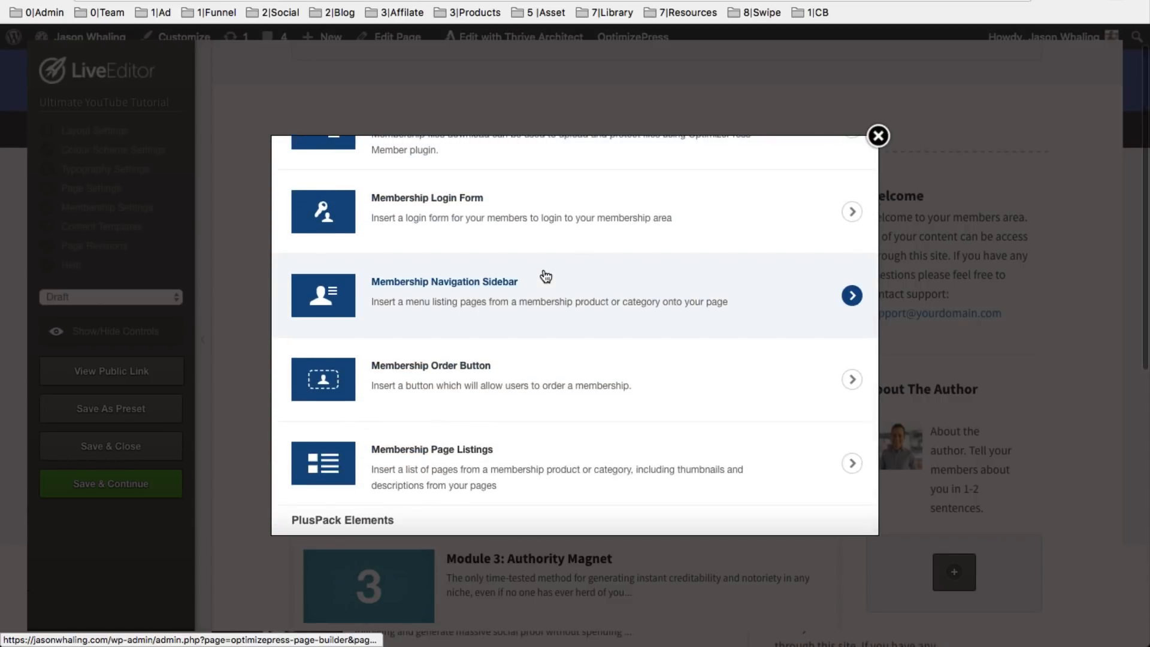
# Choose the Membership Page Listings element with the boxed three-card style and look over its ordering, column, product and category options
pyautogui.click(487, 480)
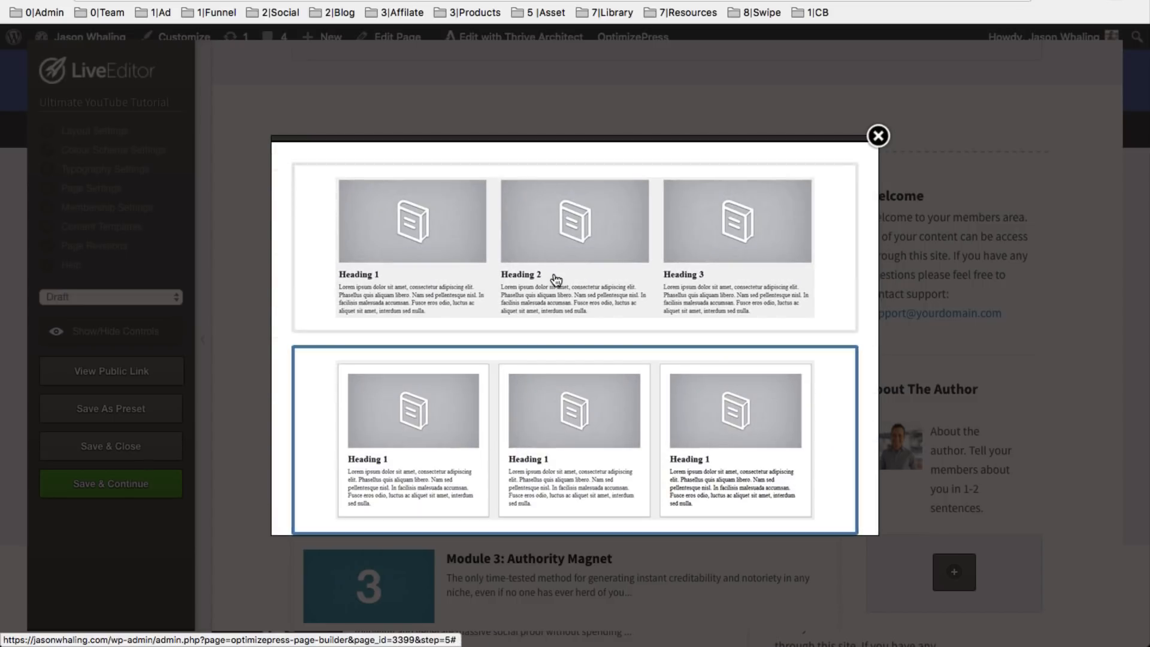
pyautogui.click(552, 444)
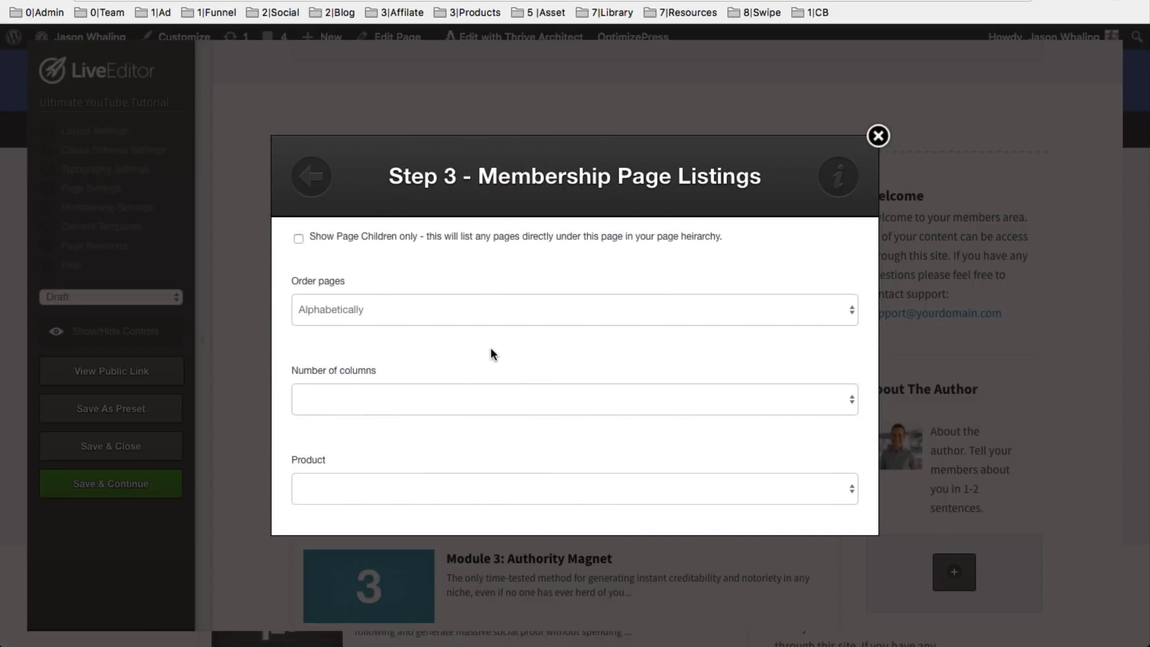
pyautogui.scroll(-3, 491, 353)
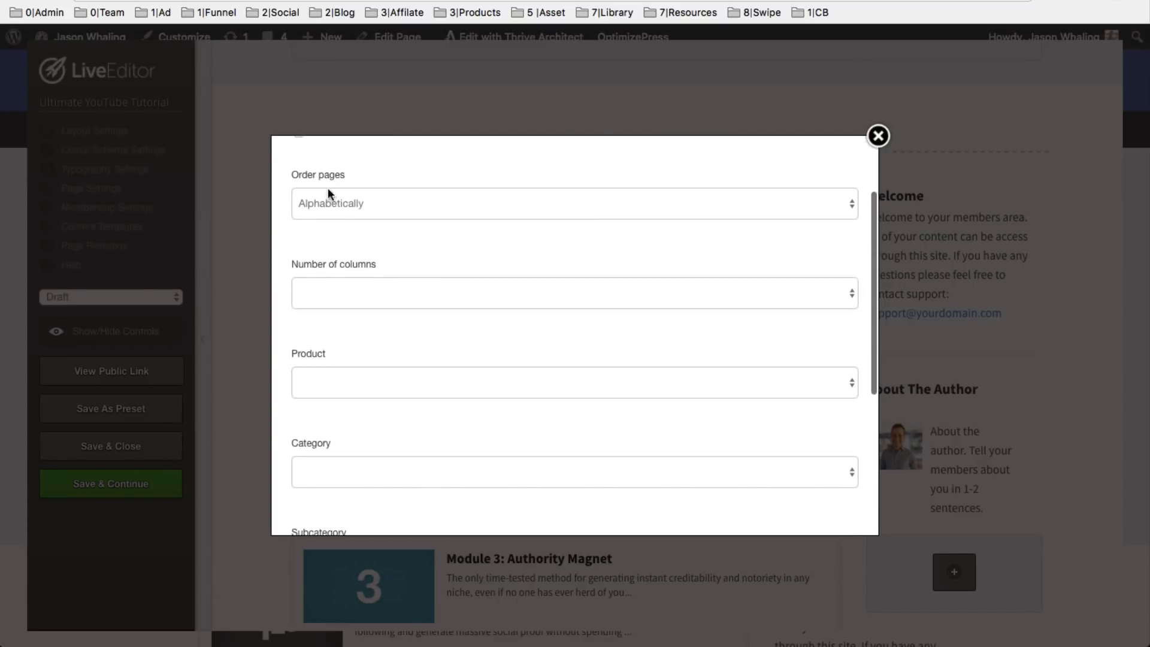
pyautogui.scroll(-2, 585, 288)
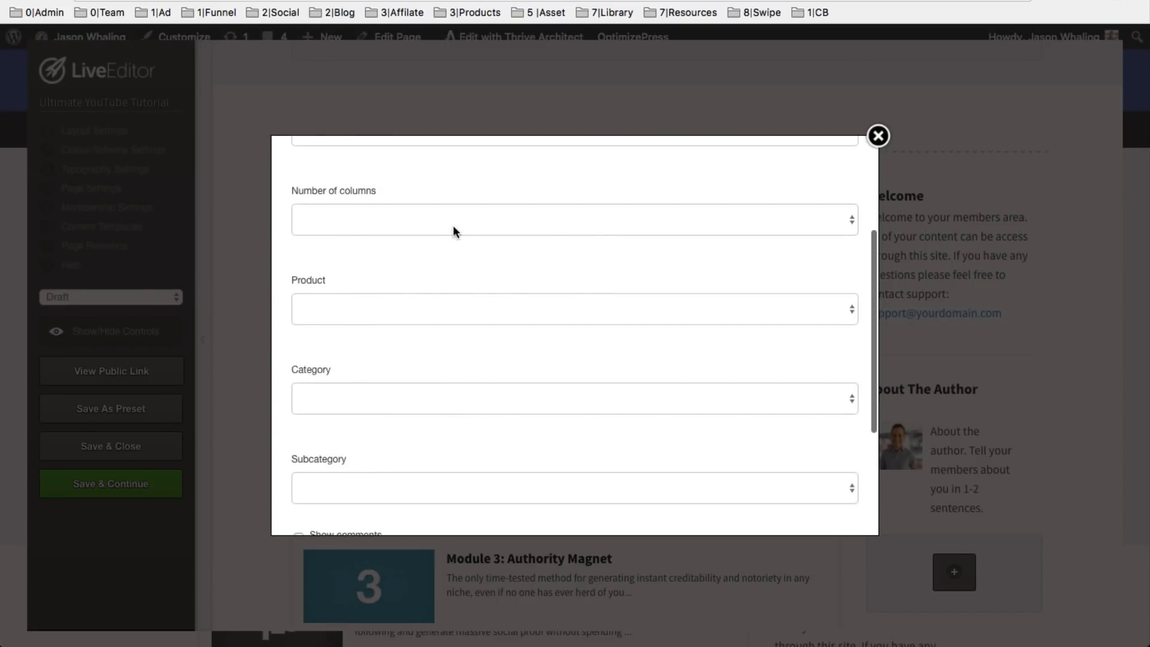
pyautogui.scroll(-2, 592, 319)
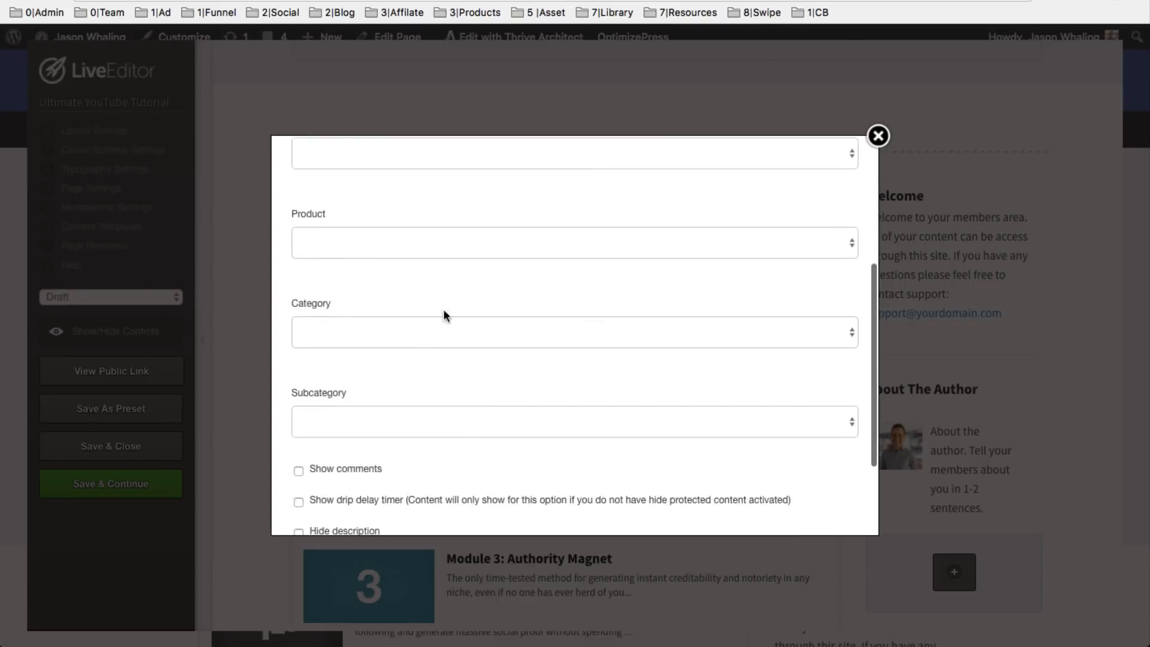
# Set the listing's product to Ultimate YouTube Tutorial and check which categories it offers
pyautogui.click(526, 247)
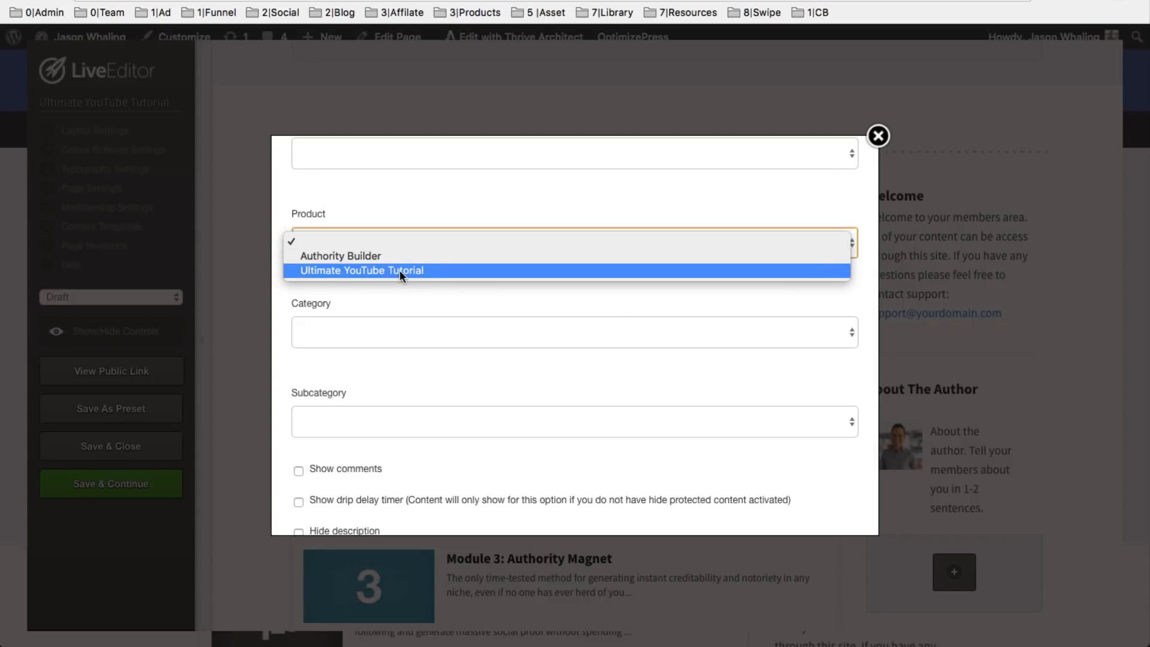
pyautogui.click(426, 269)
pyautogui.scroll(-2, 502, 271)
pyautogui.scroll(-1, 503, 278)
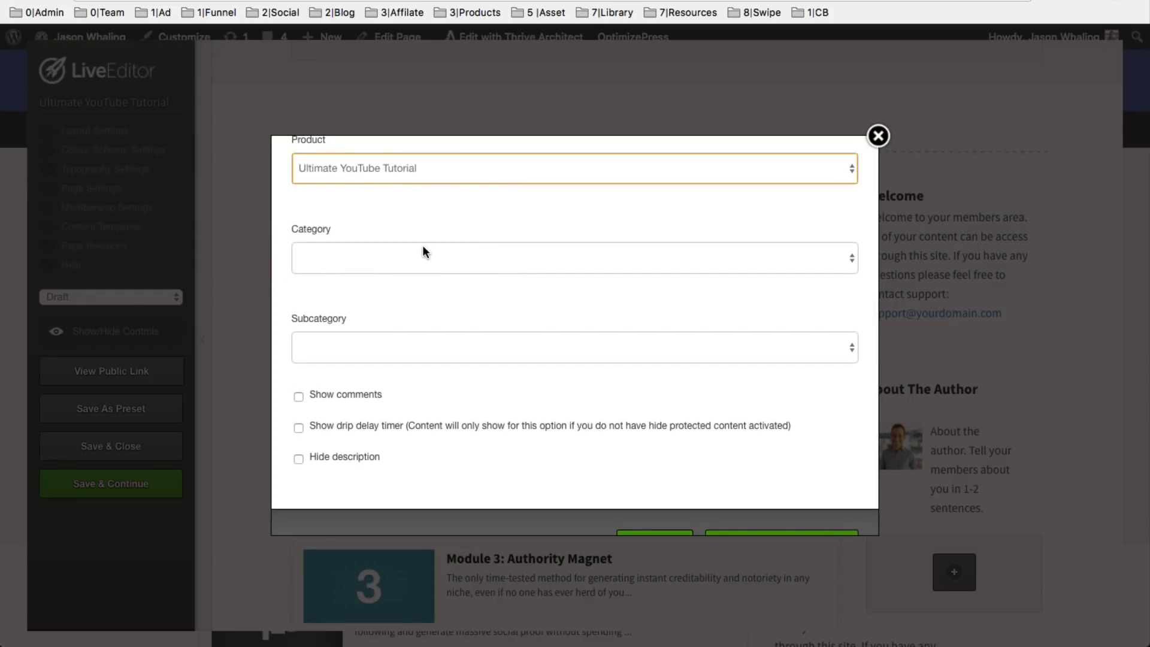
pyautogui.click(441, 214)
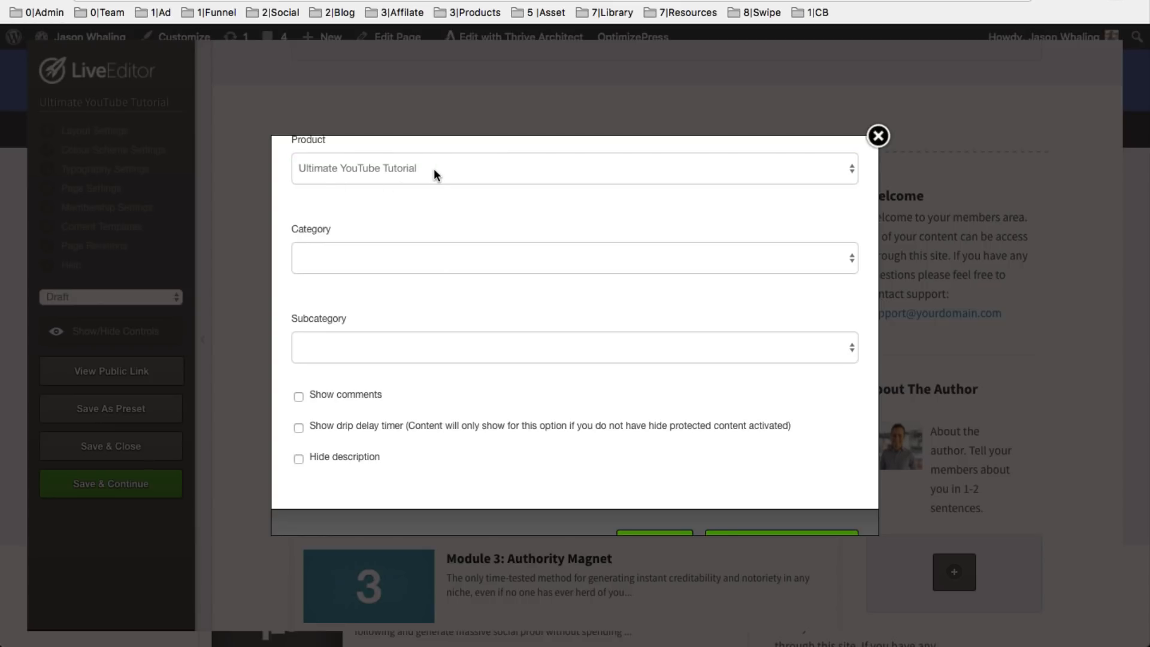
pyautogui.click(503, 258)
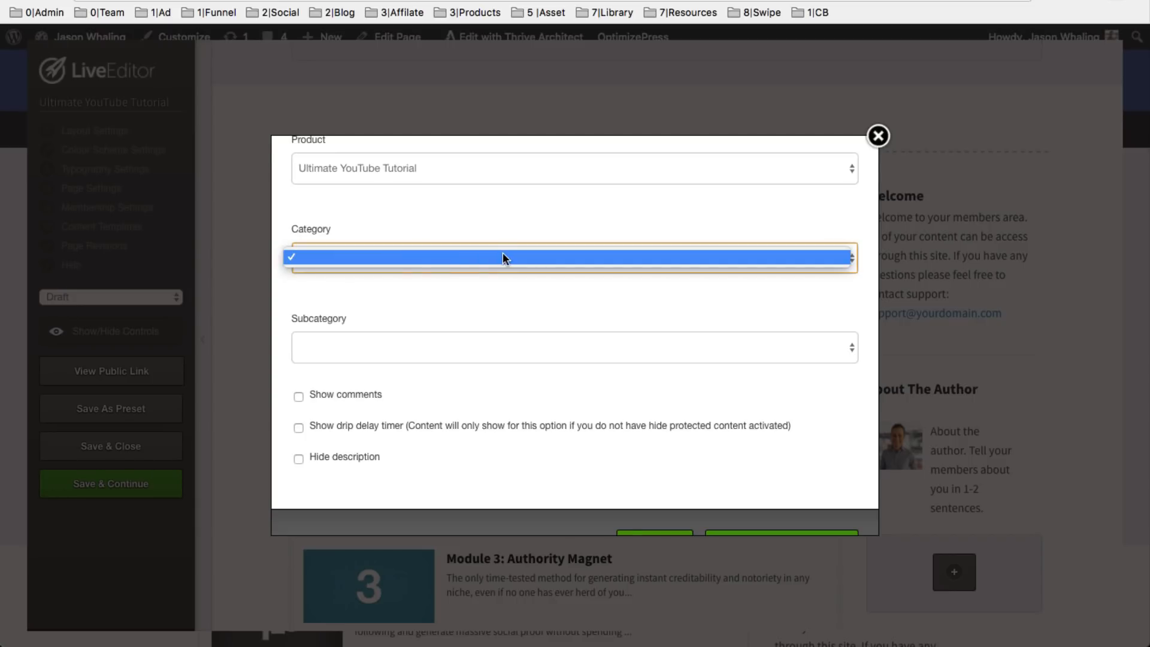
pyautogui.click(411, 168)
# Switch the listing's product to Authority Builder and compare the subcategories offered for Module 1: Expert Foundations and Module 4: Leverage Influencer Profits
pyautogui.click(379, 167)
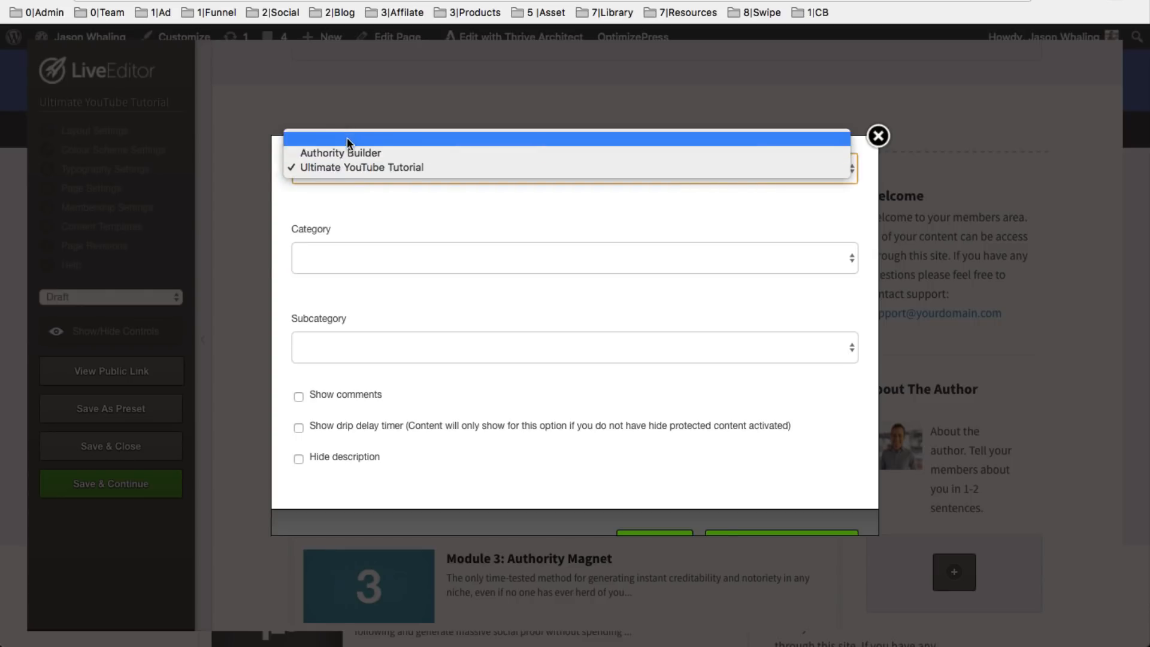
pyautogui.click(347, 153)
pyautogui.click(360, 258)
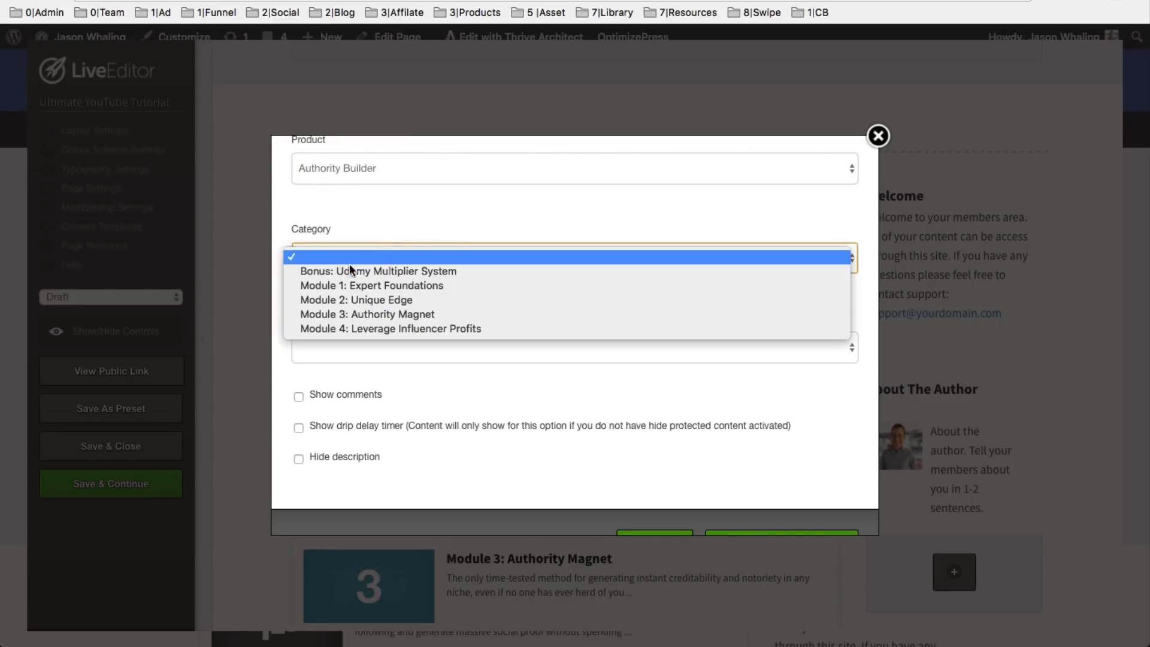
pyautogui.click(400, 285)
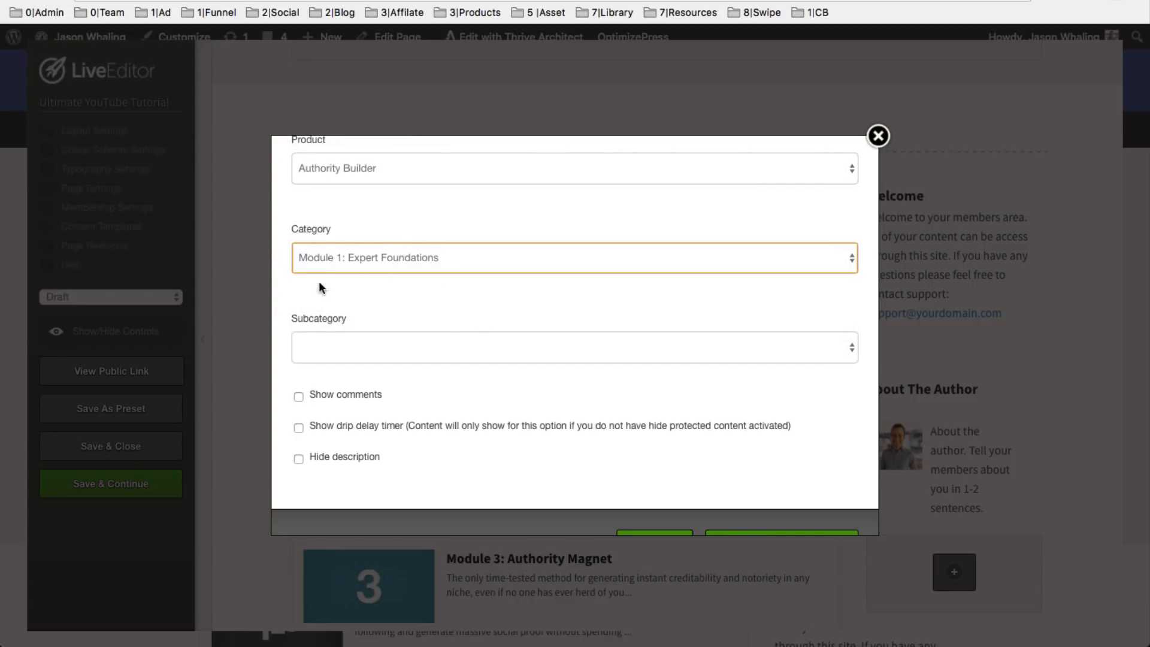
pyautogui.click(444, 344)
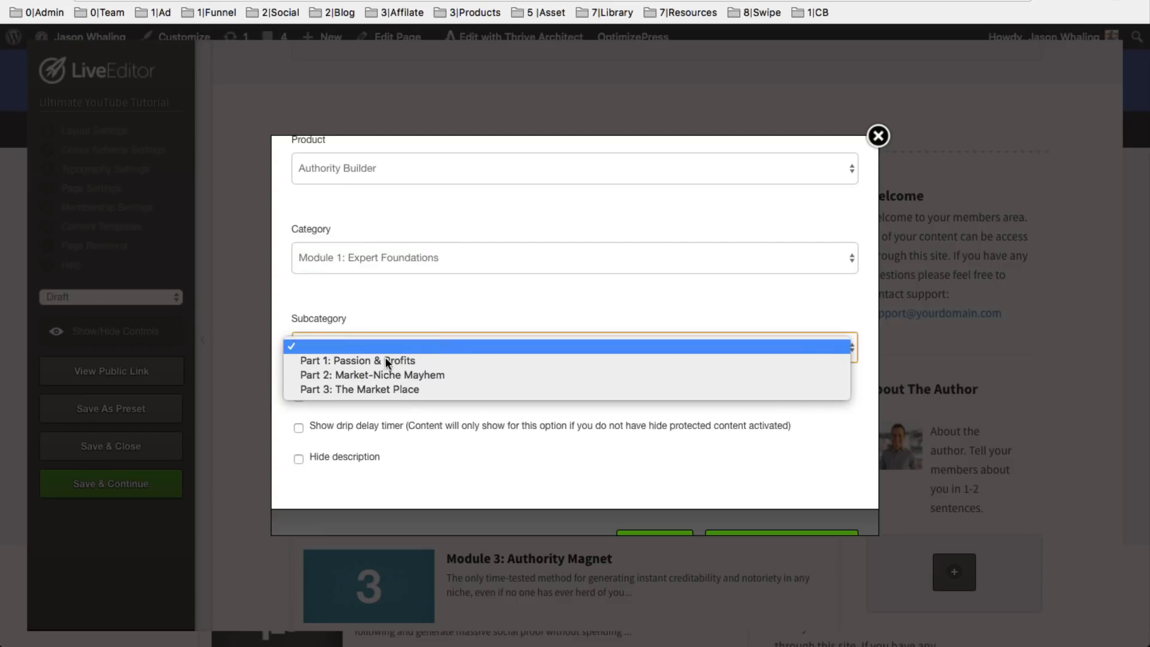
pyautogui.click(495, 257)
pyautogui.click(429, 257)
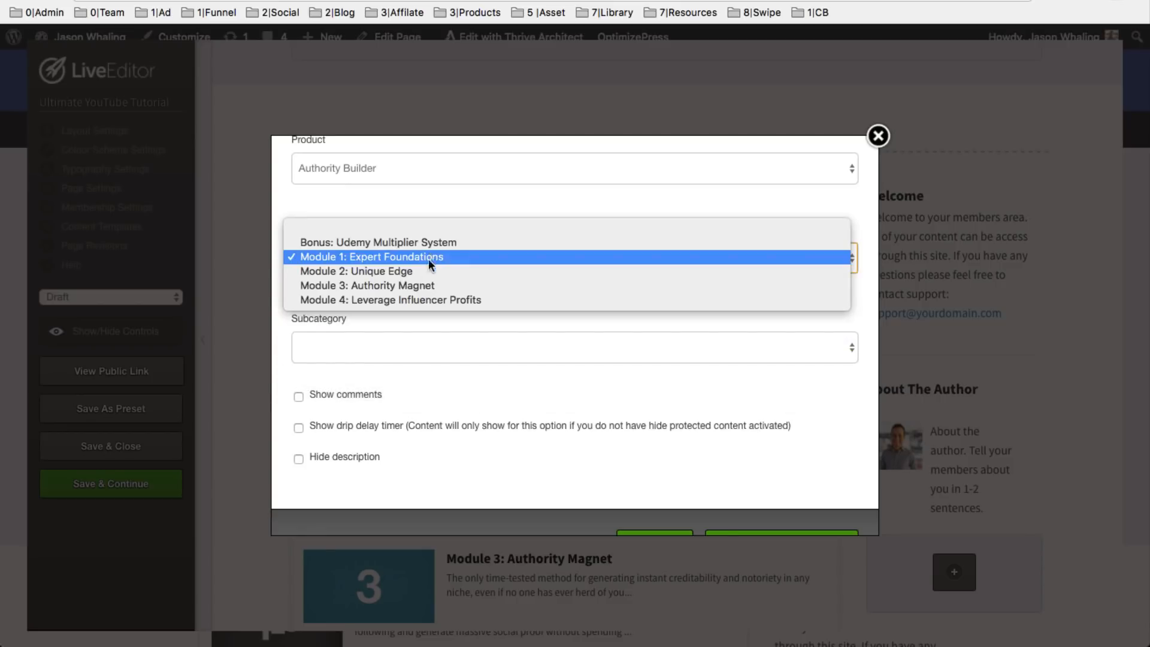
pyautogui.click(440, 298)
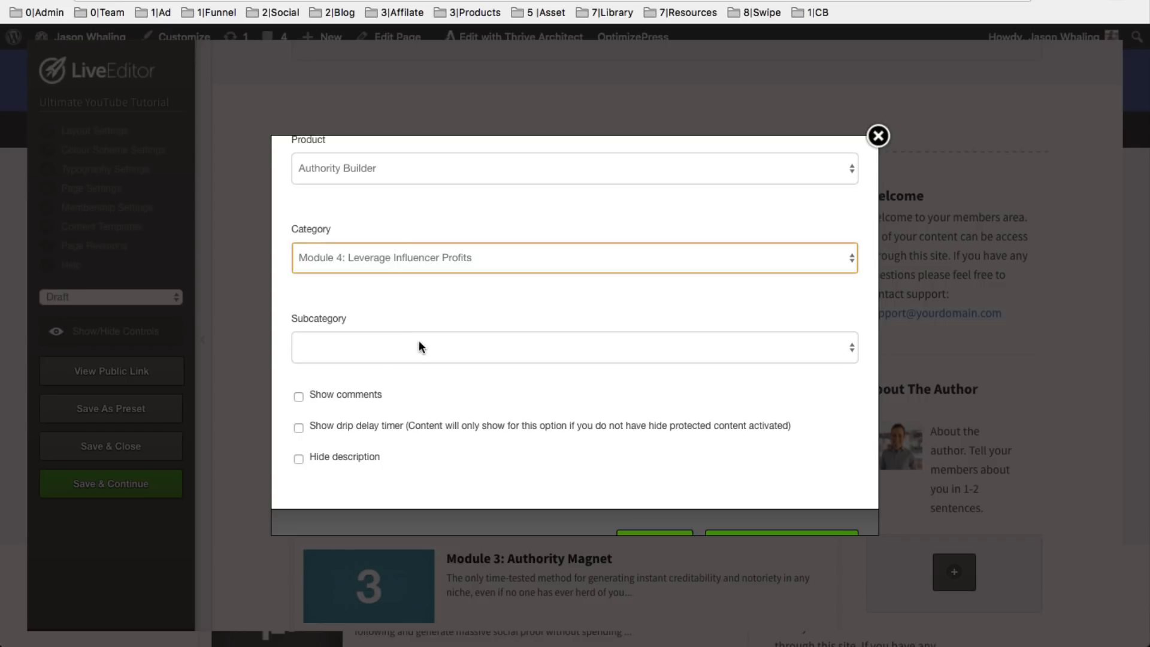
pyautogui.click(408, 346)
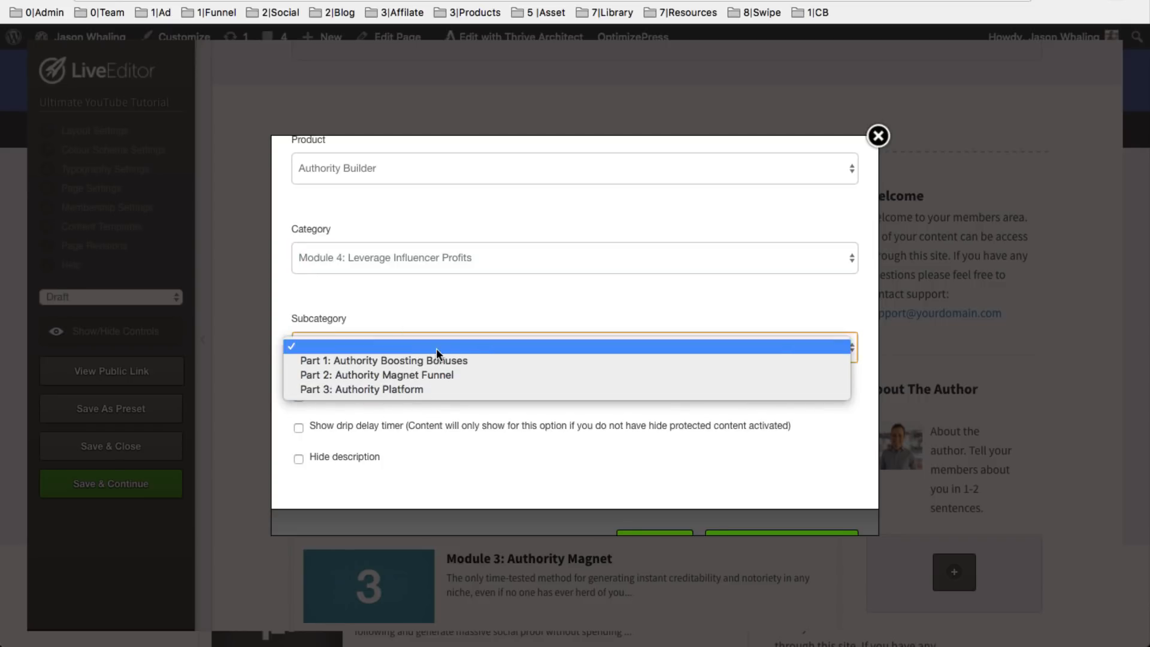
pyautogui.click(454, 410)
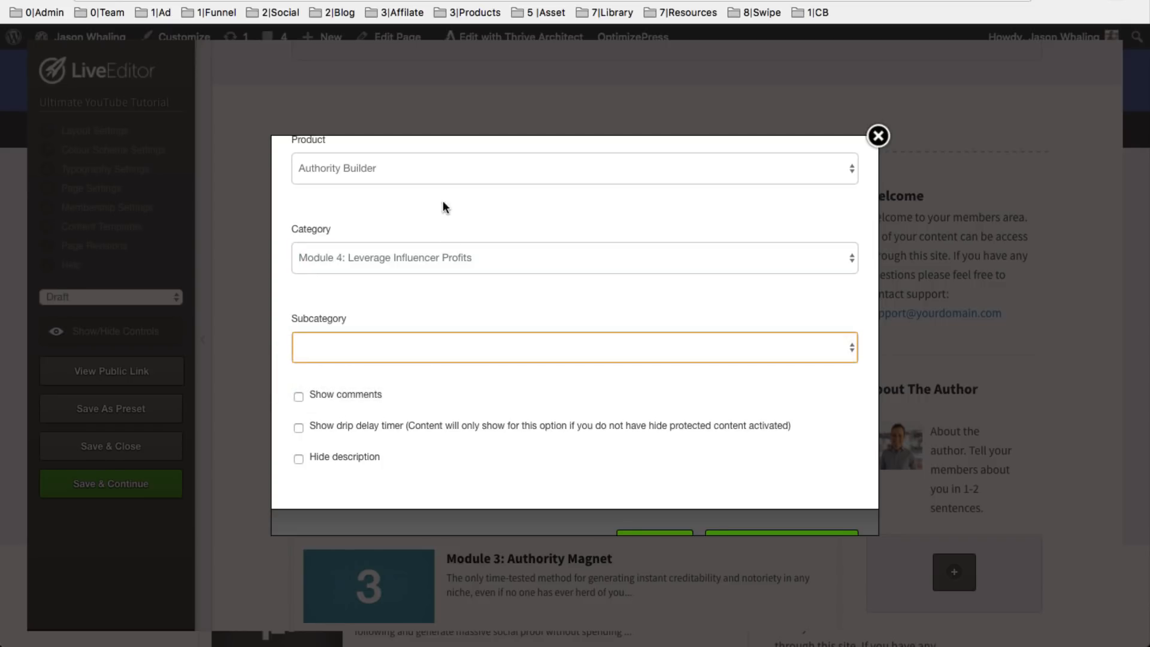
# Set the listing's product back to Ultimate YouTube Tutorial and apply the element settings to the page
pyautogui.click(427, 167)
pyautogui.click(408, 177)
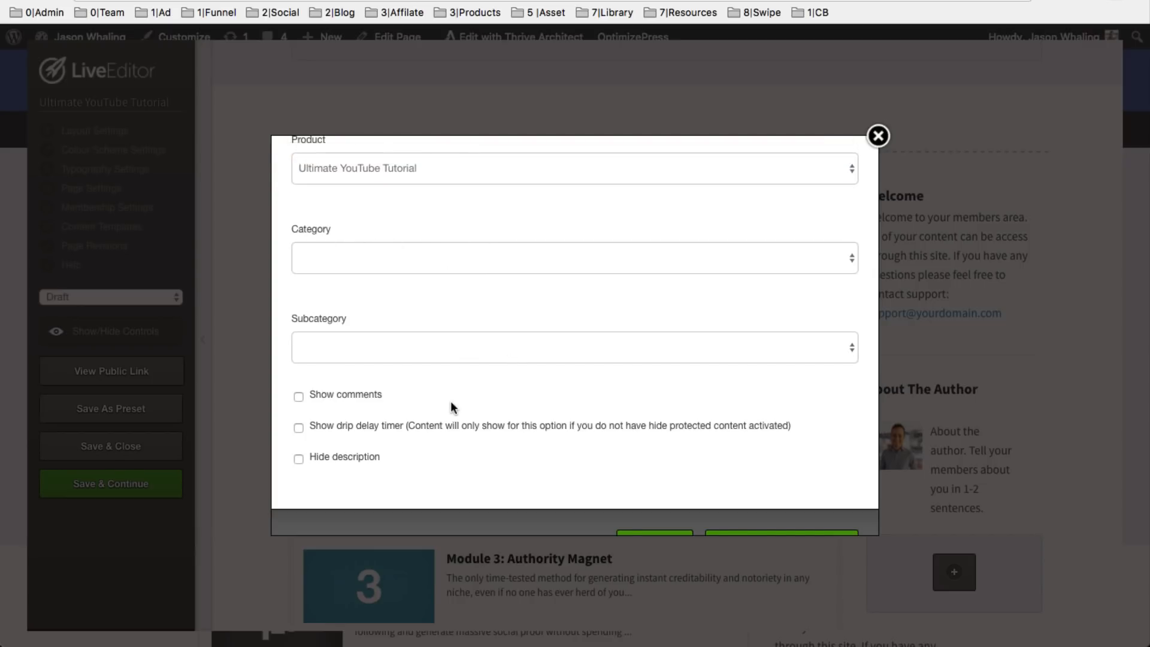
pyautogui.scroll(-2, 479, 395)
pyautogui.click(638, 495)
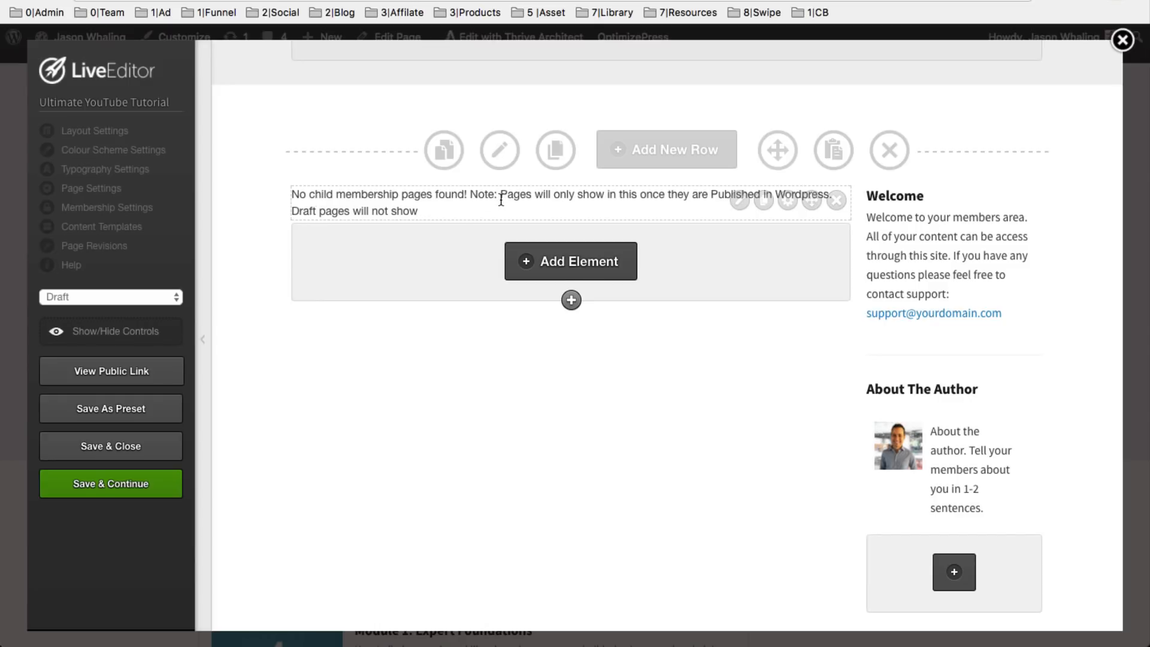
# Set the course page's status to Publish, then save it and close the Live Editor
pyautogui.click(105, 298)
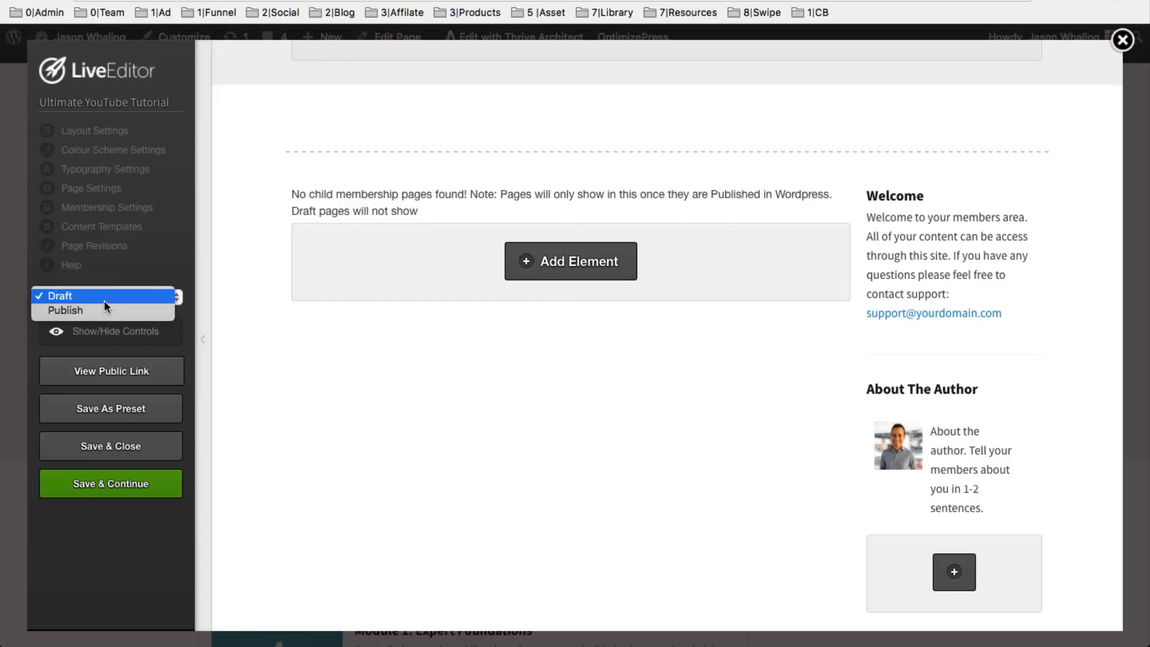
pyautogui.click(55, 310)
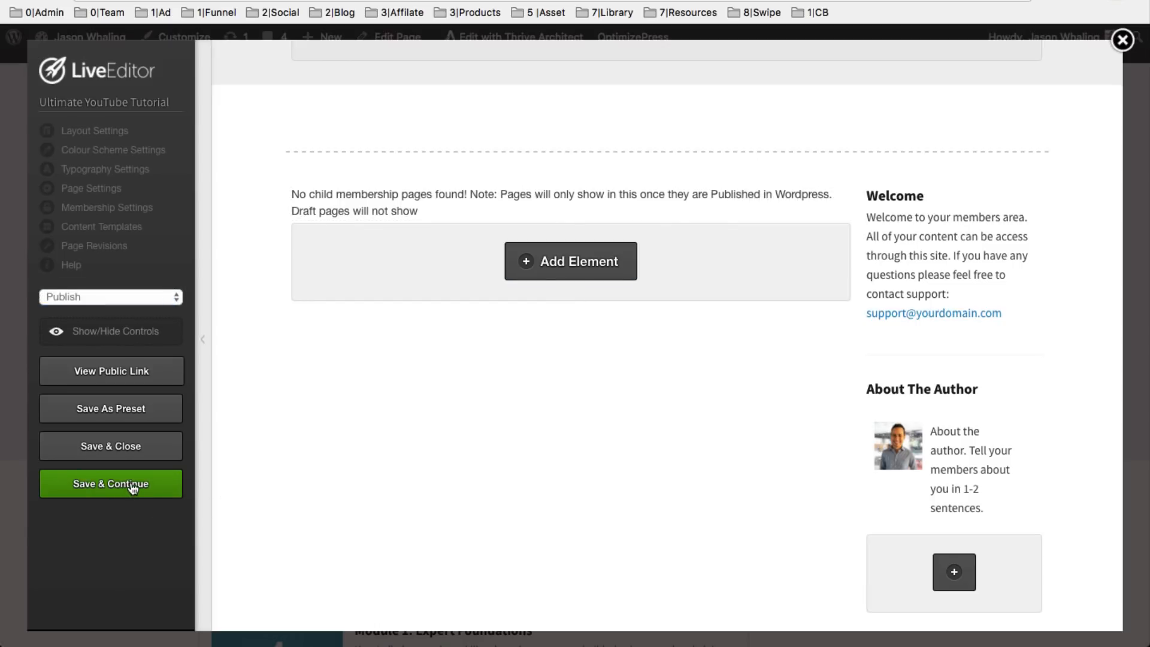
pyautogui.click(103, 460)
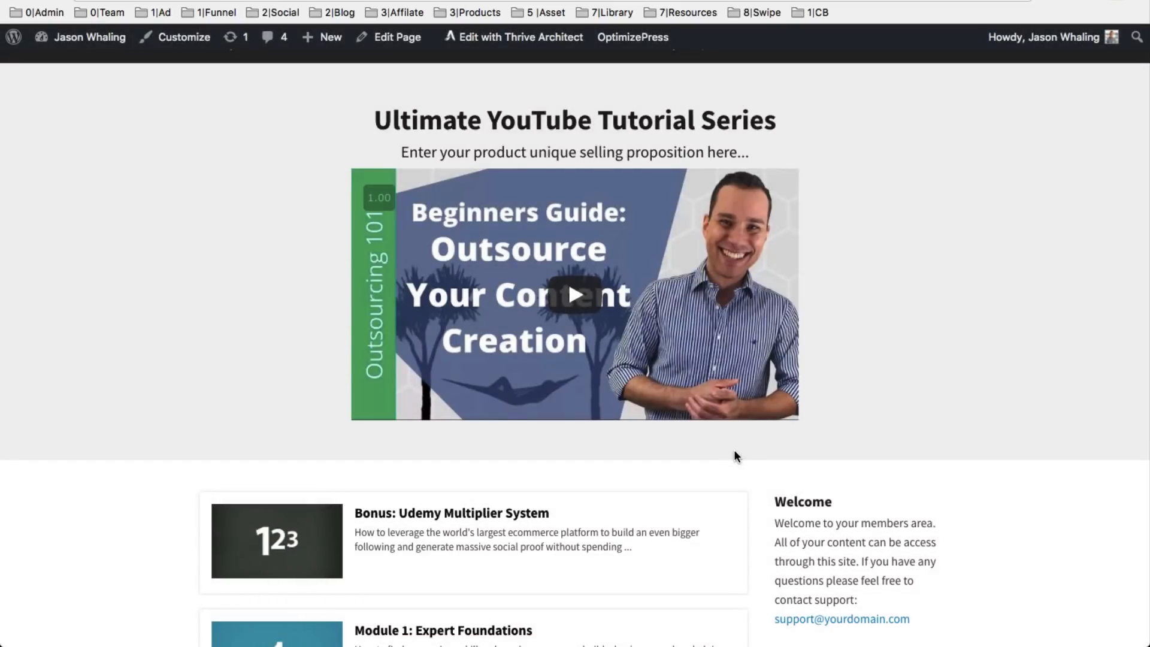
# Review the Ultimate YouTube Tutorial Series page and its module listing area before and after the page reloads
pyautogui.scroll(-5, 735, 454)
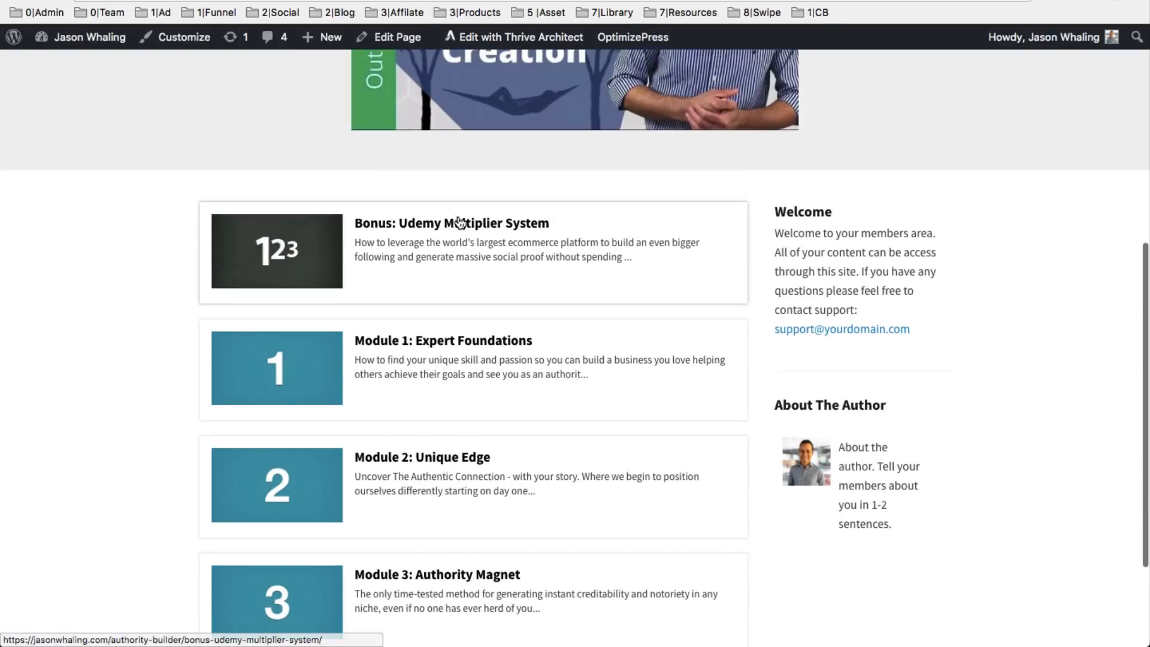
pyautogui.scroll(-3, 519, 364)
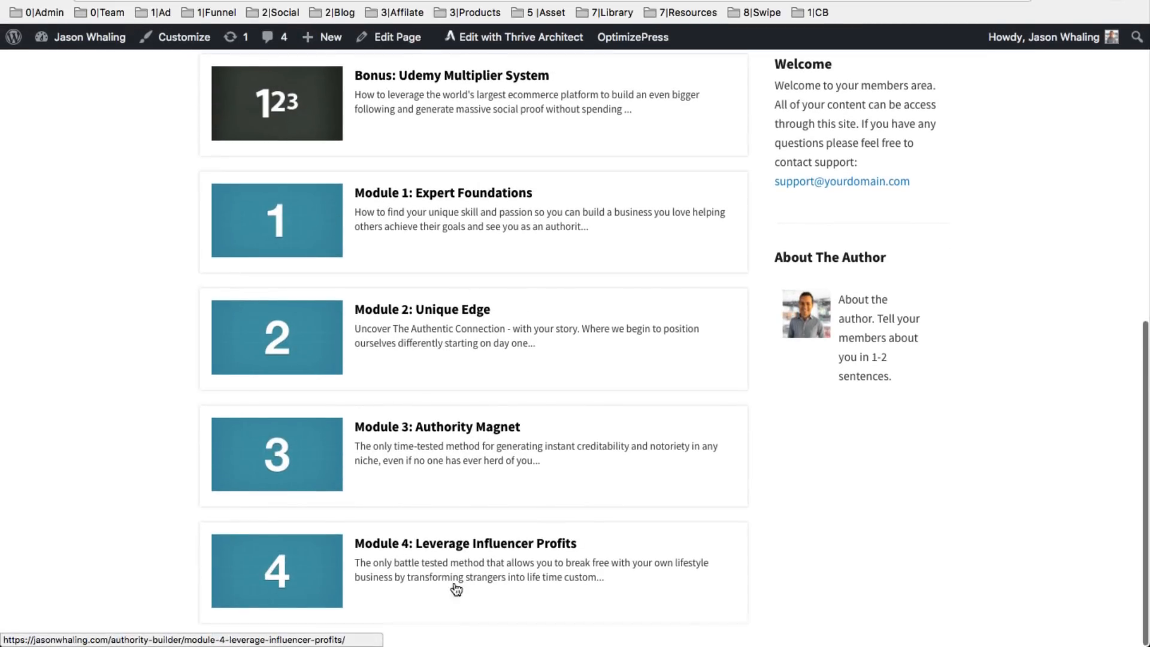
pyautogui.scroll(6, 479, 430)
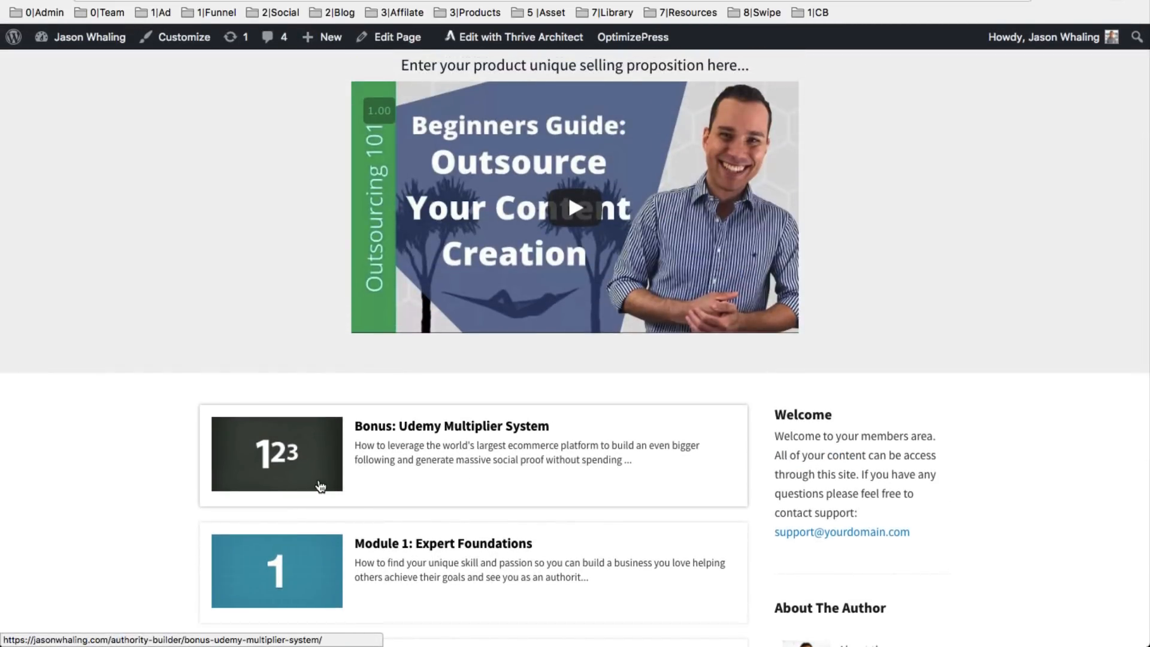
pyautogui.scroll(2, 323, 490)
pyautogui.scroll(-3, 470, 578)
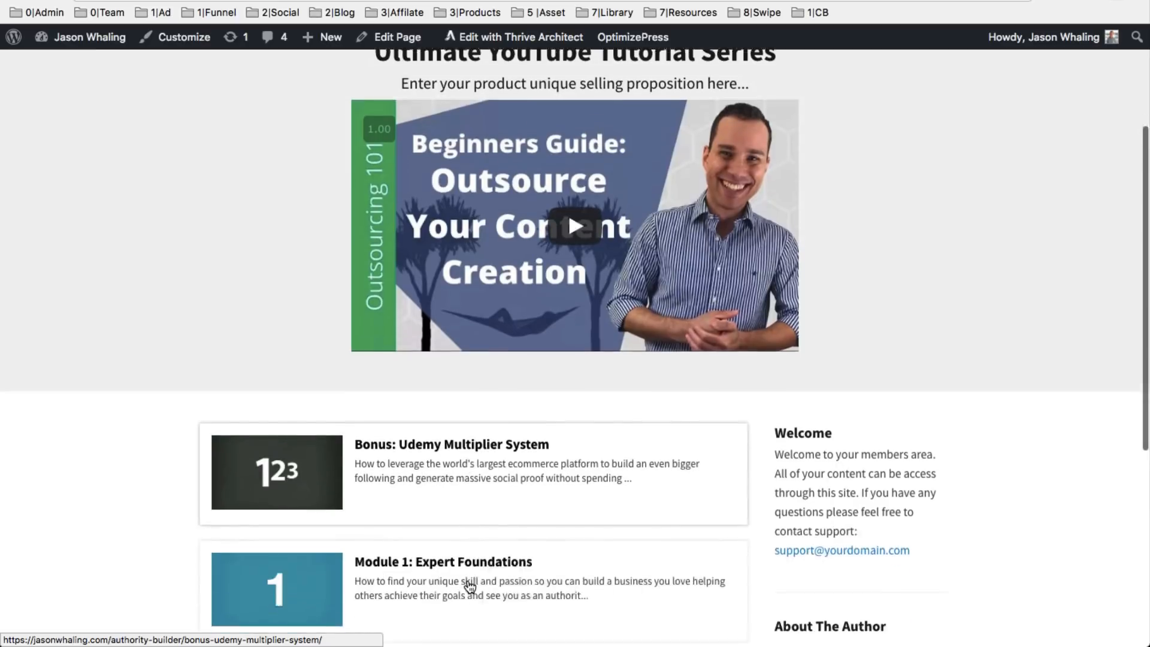
pyautogui.click(470, 587)
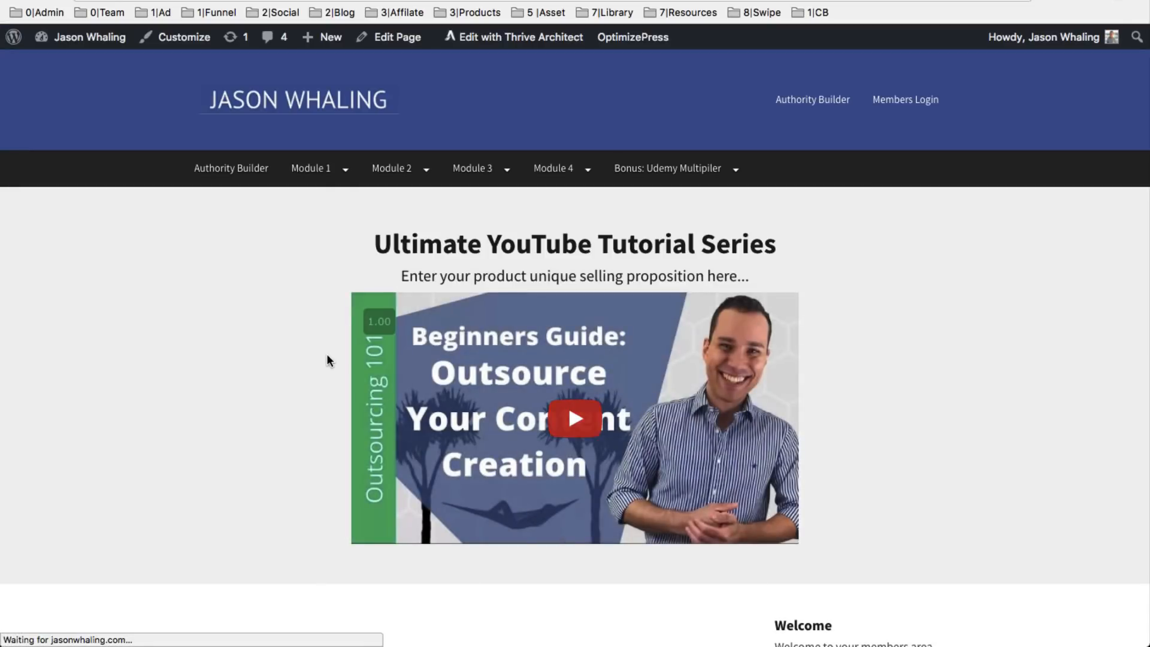
pyautogui.scroll(-5, 329, 360)
pyautogui.scroll(3, 586, 367)
pyautogui.scroll(2, 589, 369)
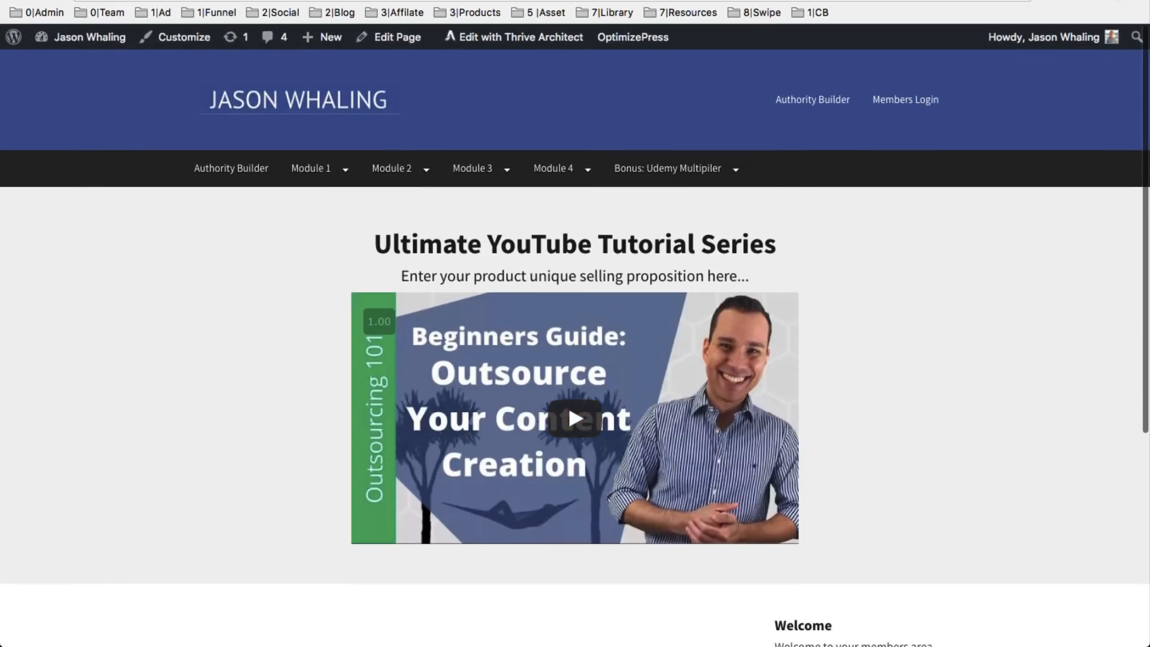
# Return to the membership template gallery, dismiss the page naming dialog and point out the Membership Content Classroom Style template
pyautogui.click(778, 1)
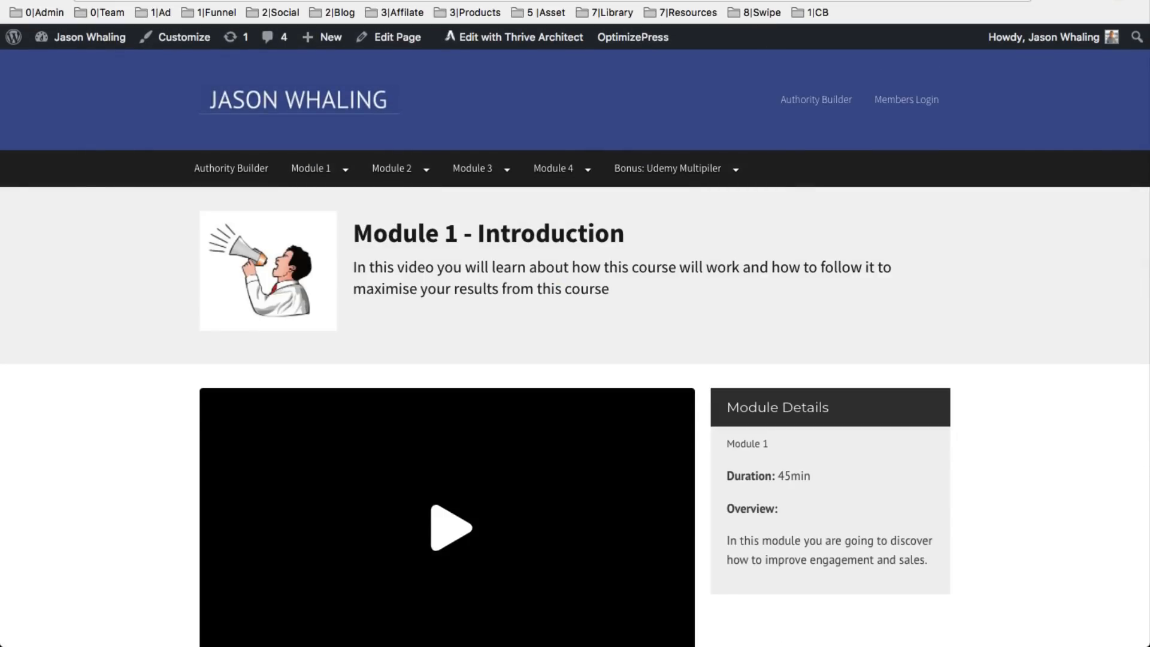
pyautogui.hotkey('ctrl', 'Tab')
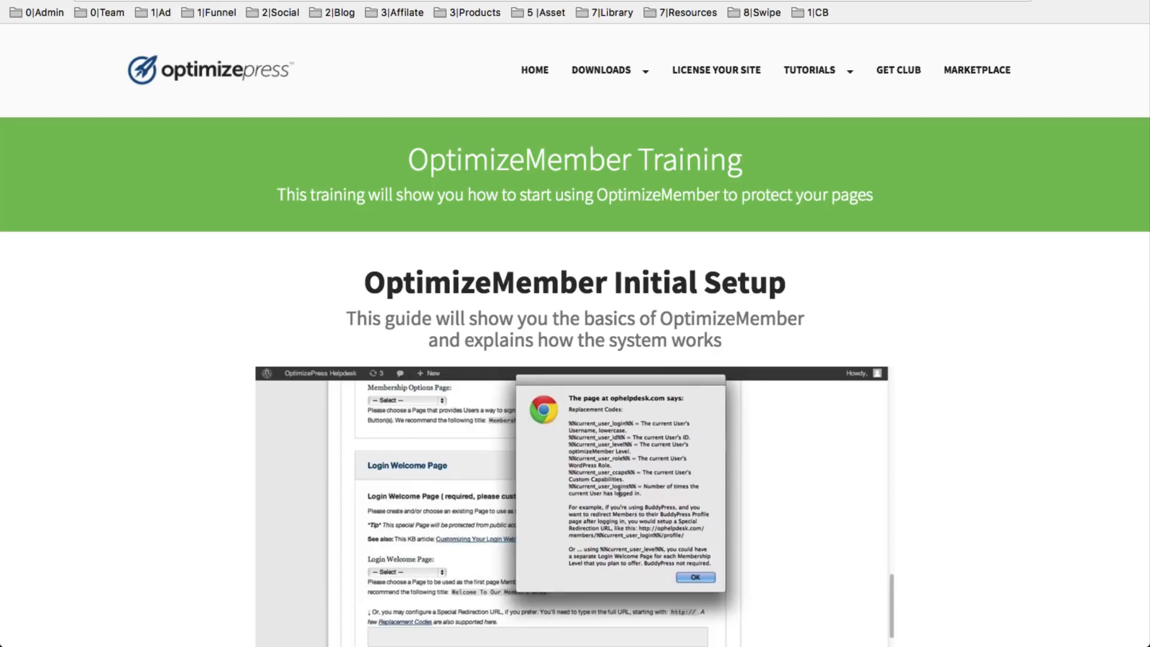
pyautogui.hotkey('ctrl', 'Tab')
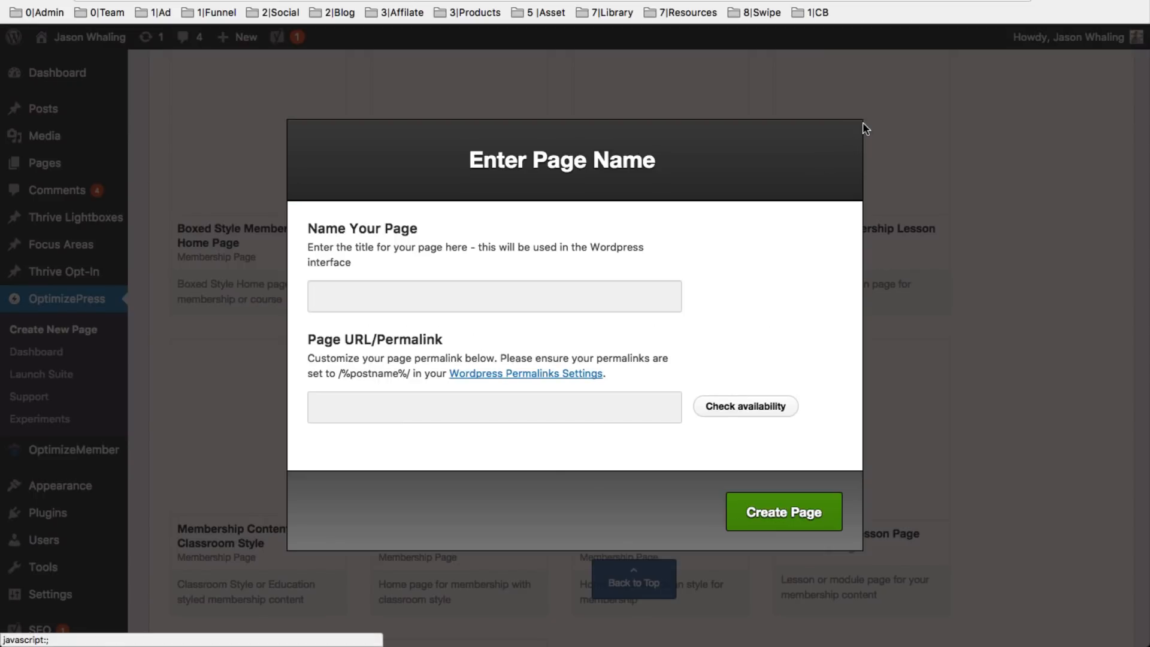
pyautogui.click(866, 128)
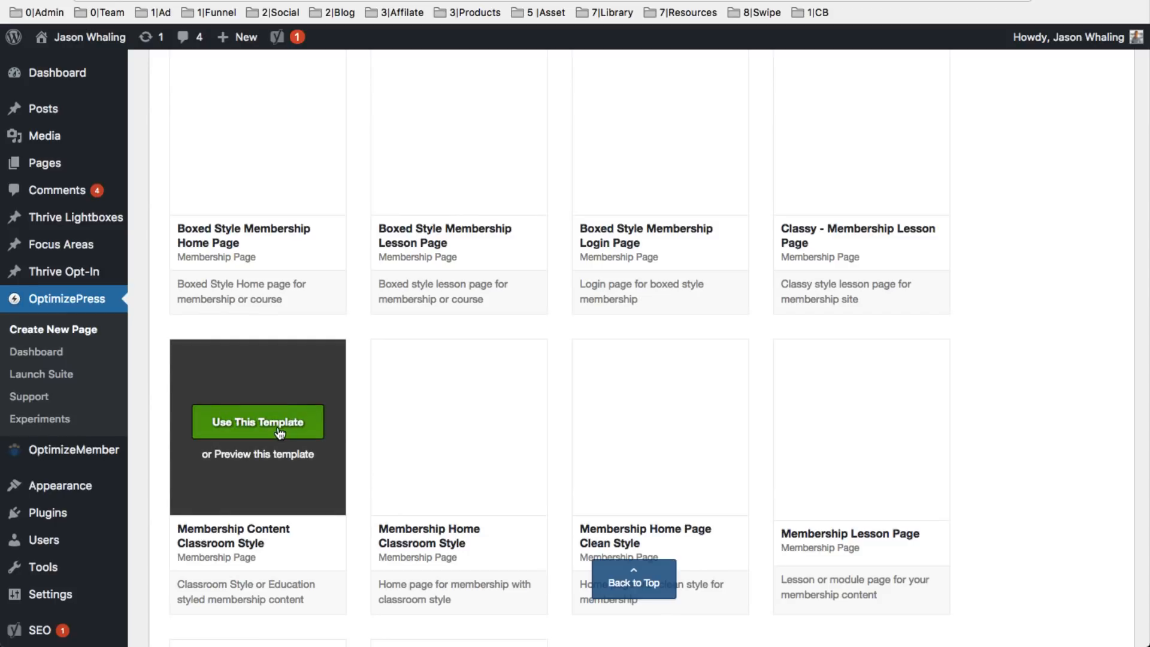
pyautogui.click(258, 421)
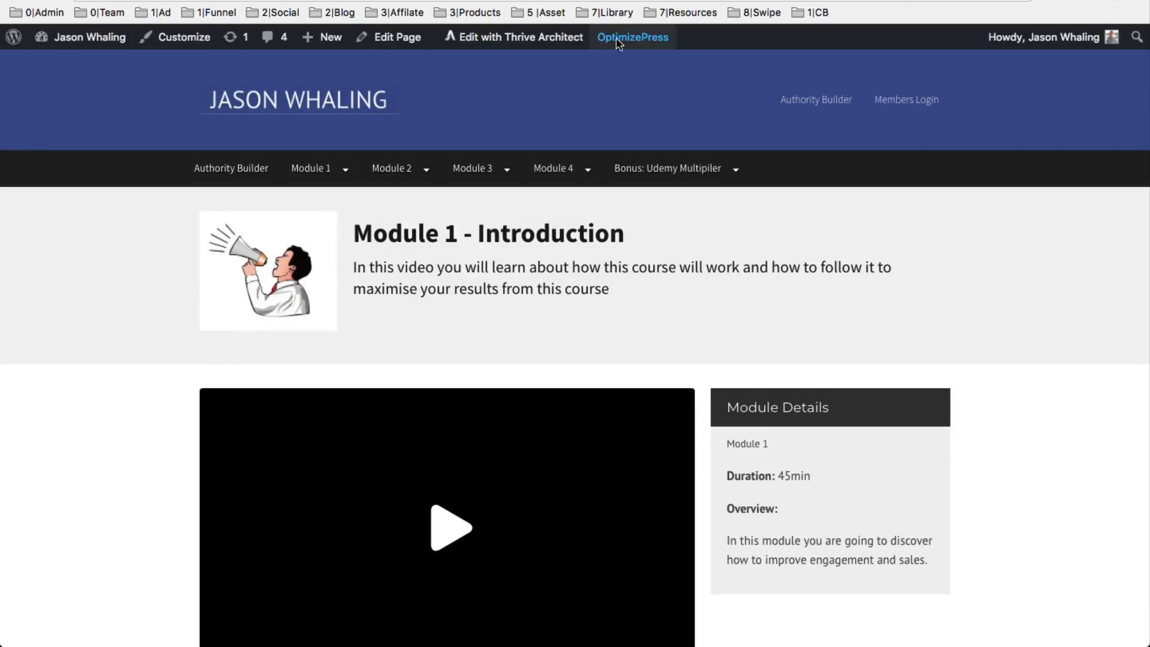
# Open the Module 1 page in the Live Editor and bring up its Membership Page Restrictions
pyautogui.moveTo(618, 40)
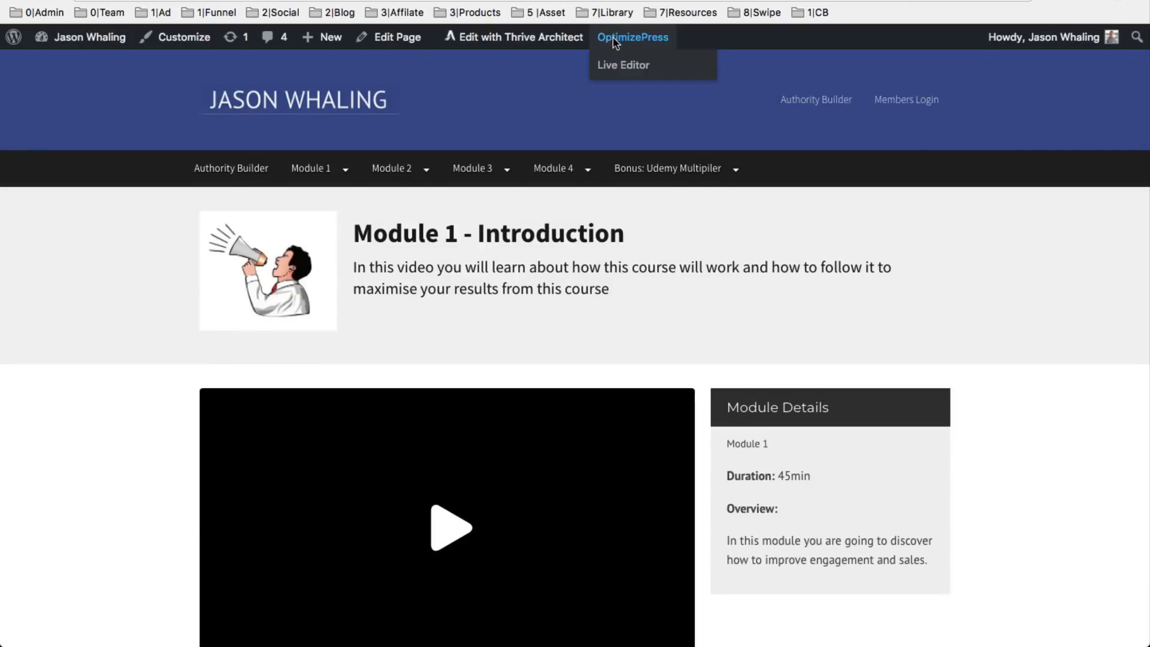
pyautogui.click(633, 73)
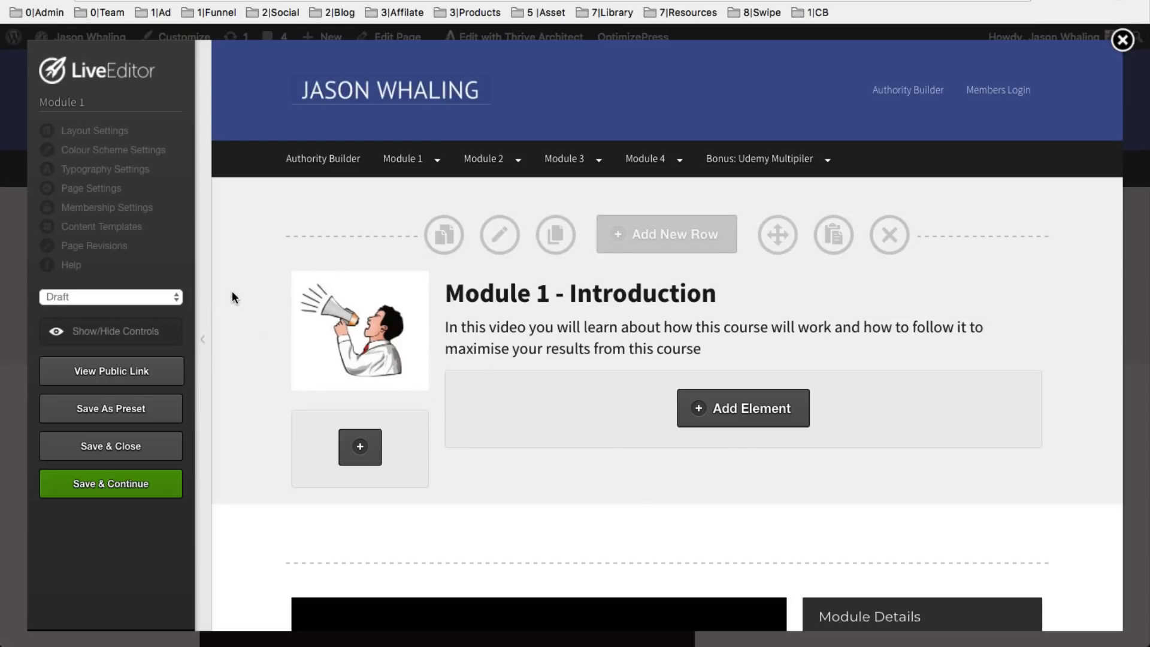
pyautogui.click(82, 210)
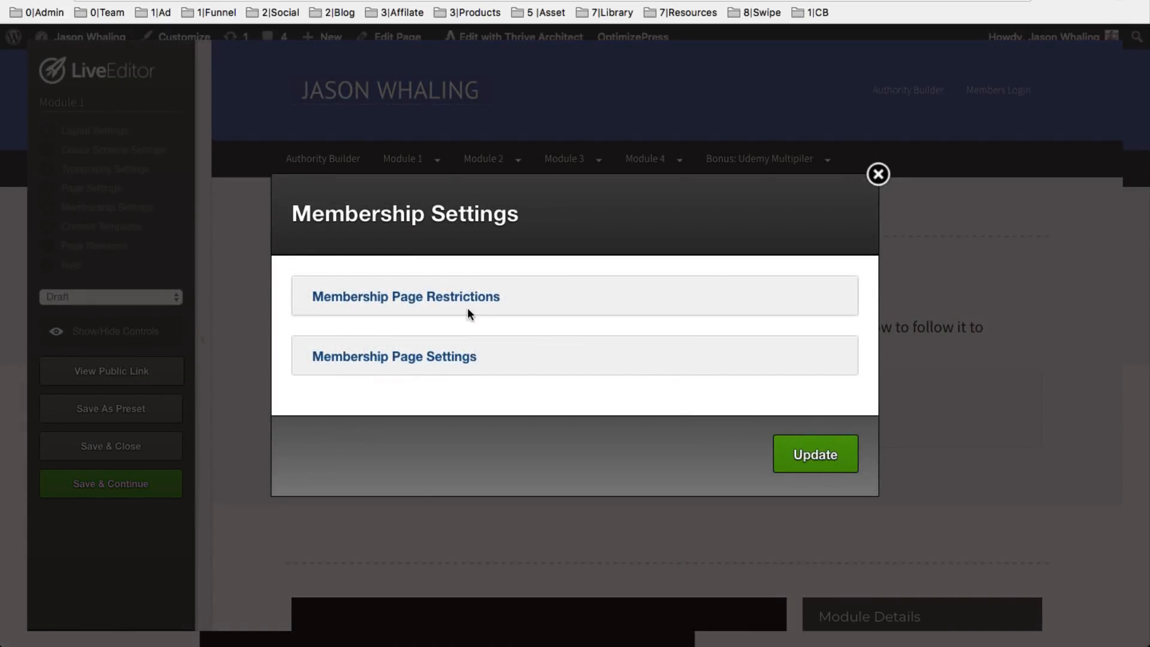
pyautogui.click(470, 300)
pyautogui.scroll(-2, 617, 287)
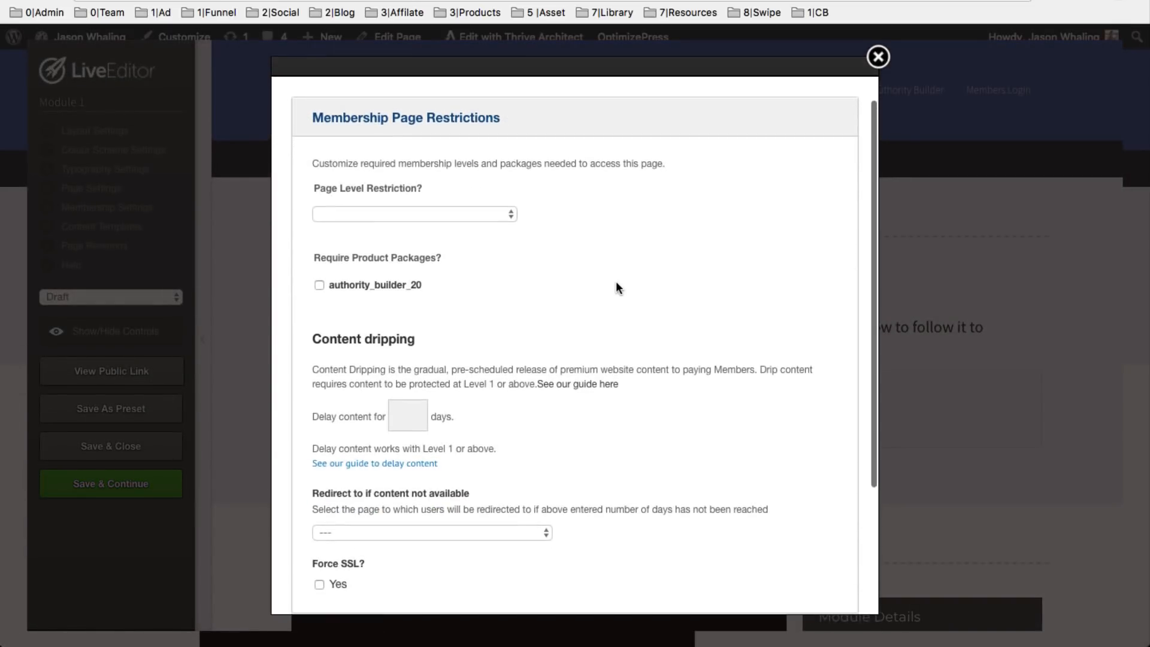
# Set the page level restriction to Require Aspire Entrepreneur (or higher), look over the content dripping options and update the settings
pyautogui.click(371, 213)
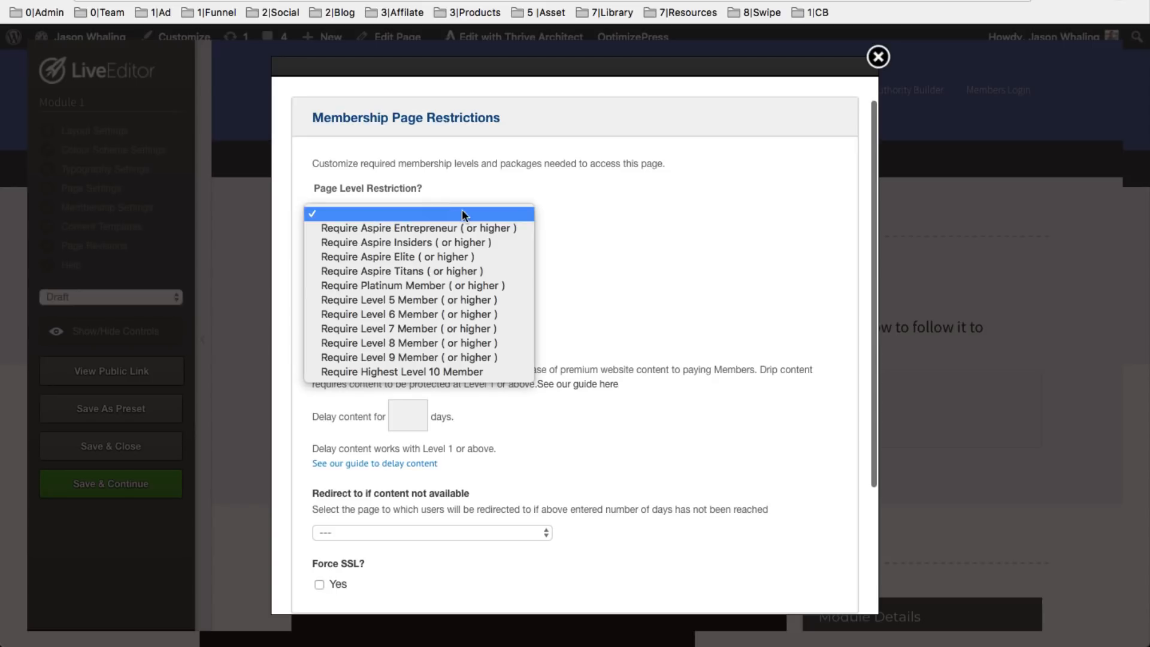
pyautogui.click(511, 228)
pyautogui.scroll(-3, 588, 225)
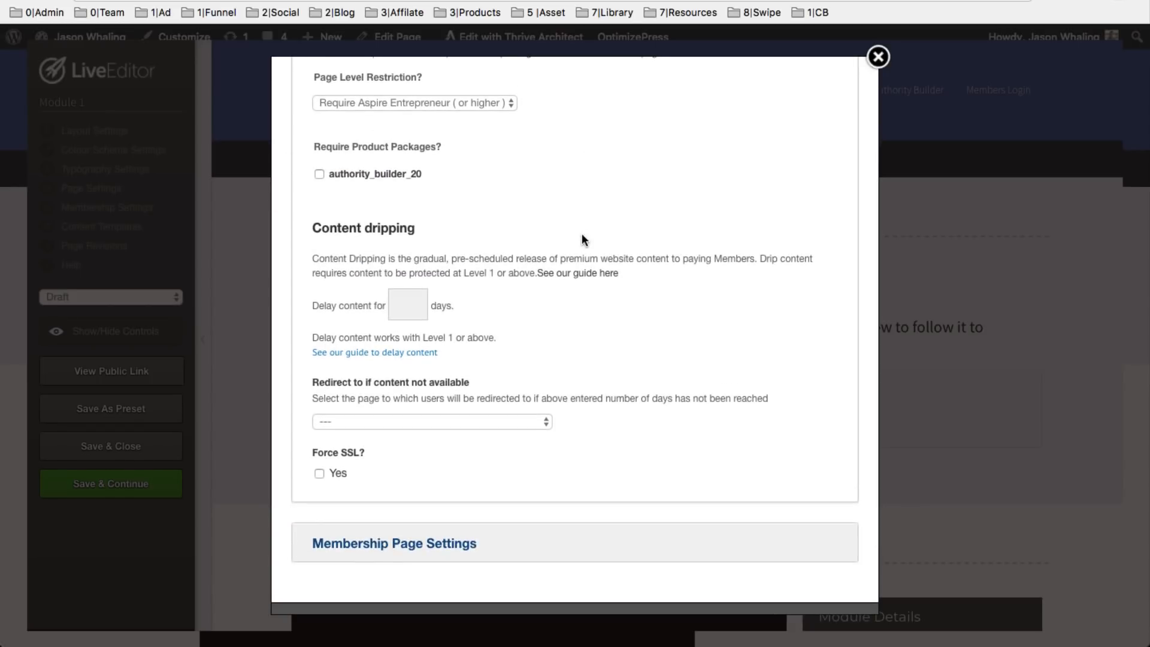
pyautogui.scroll(-2, 491, 287)
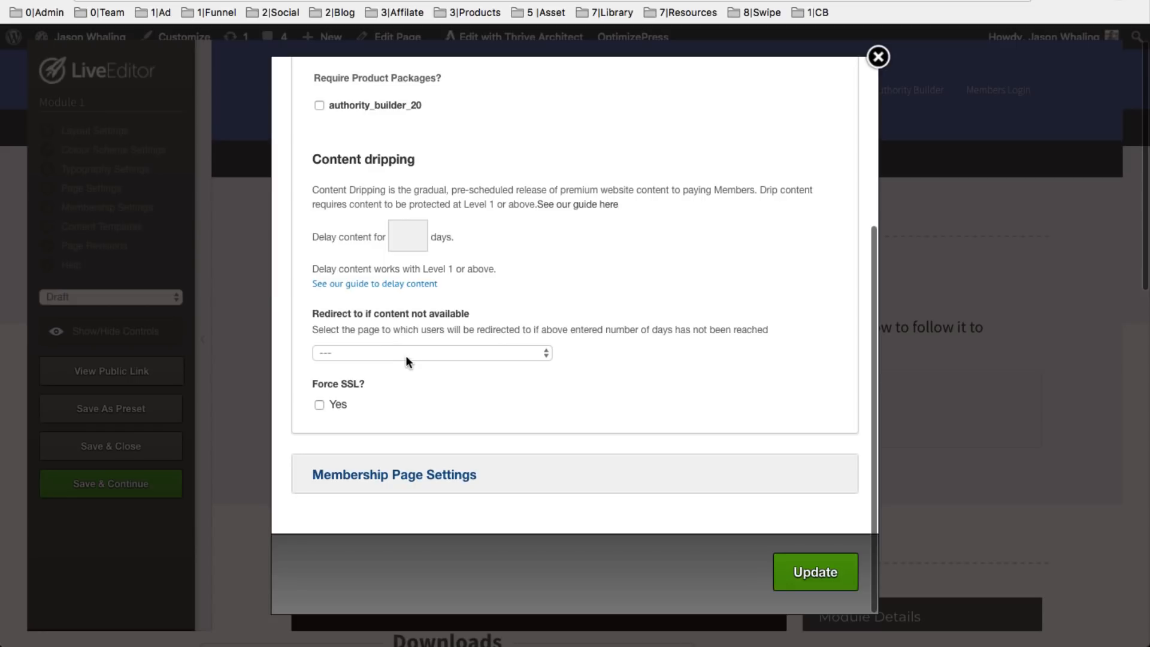
pyautogui.click(798, 575)
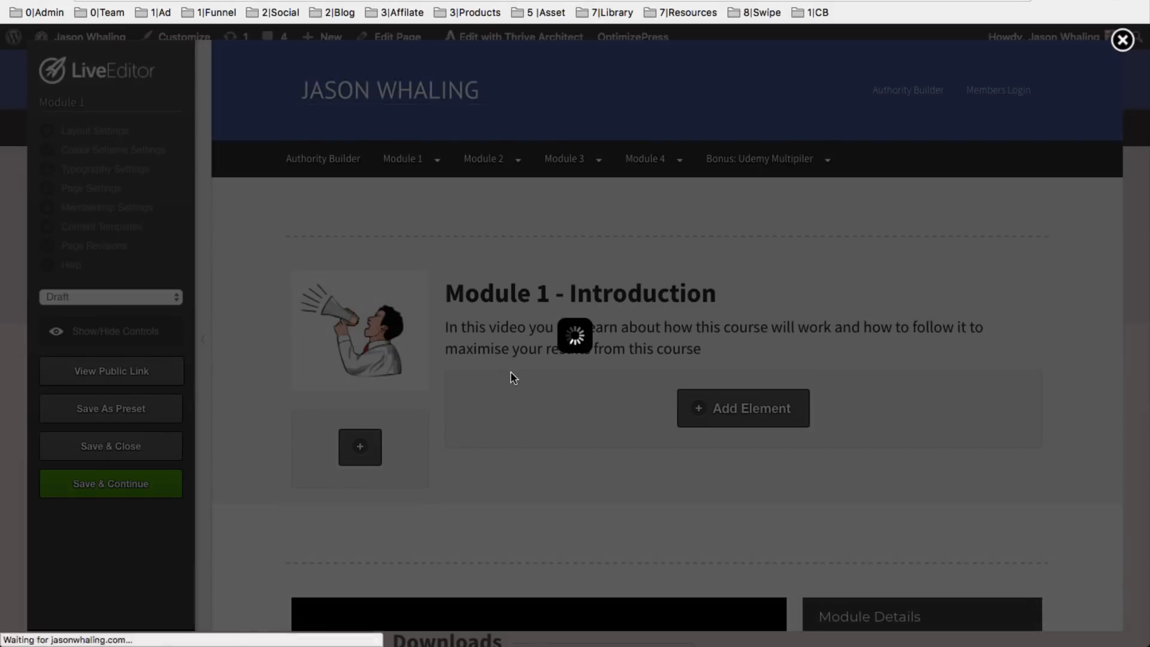
pyautogui.click(737, 105)
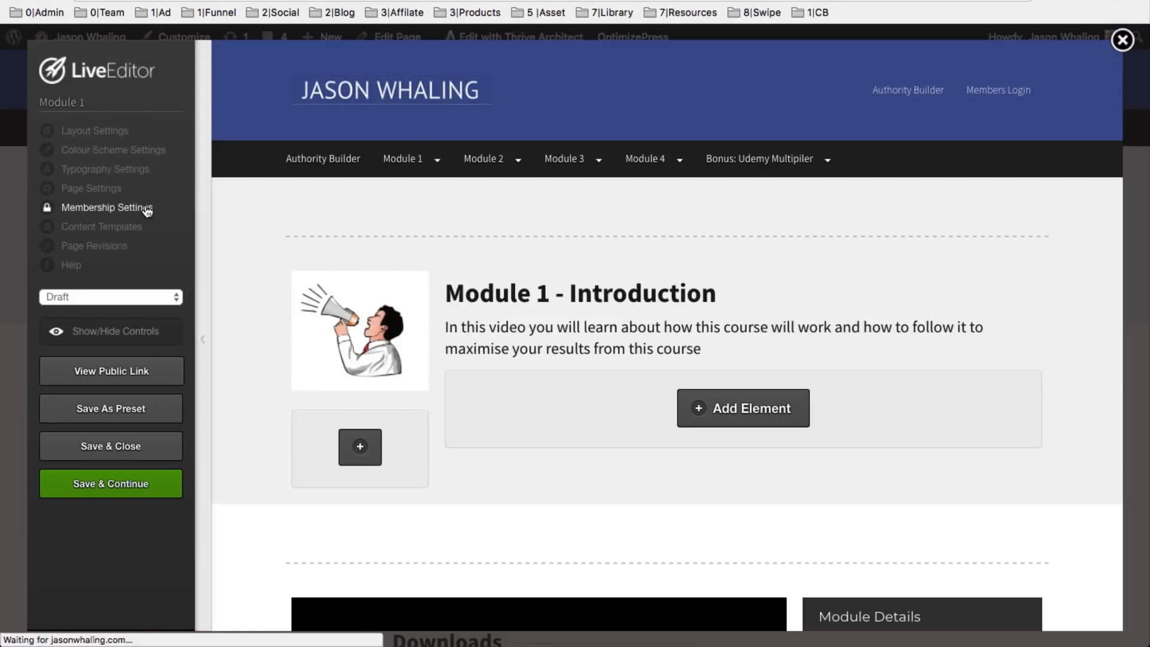
# Change the Module 1 page's membership page type from Product to Category/Module
pyautogui.click(147, 209)
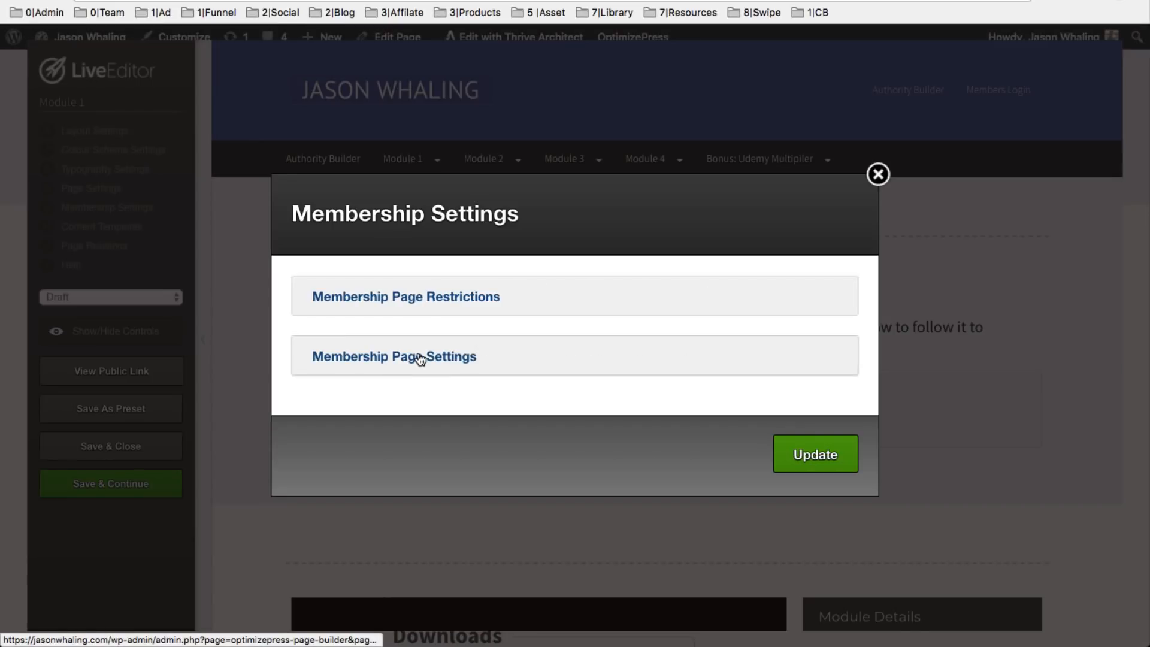
pyautogui.click(419, 358)
pyautogui.click(379, 386)
pyautogui.click(429, 386)
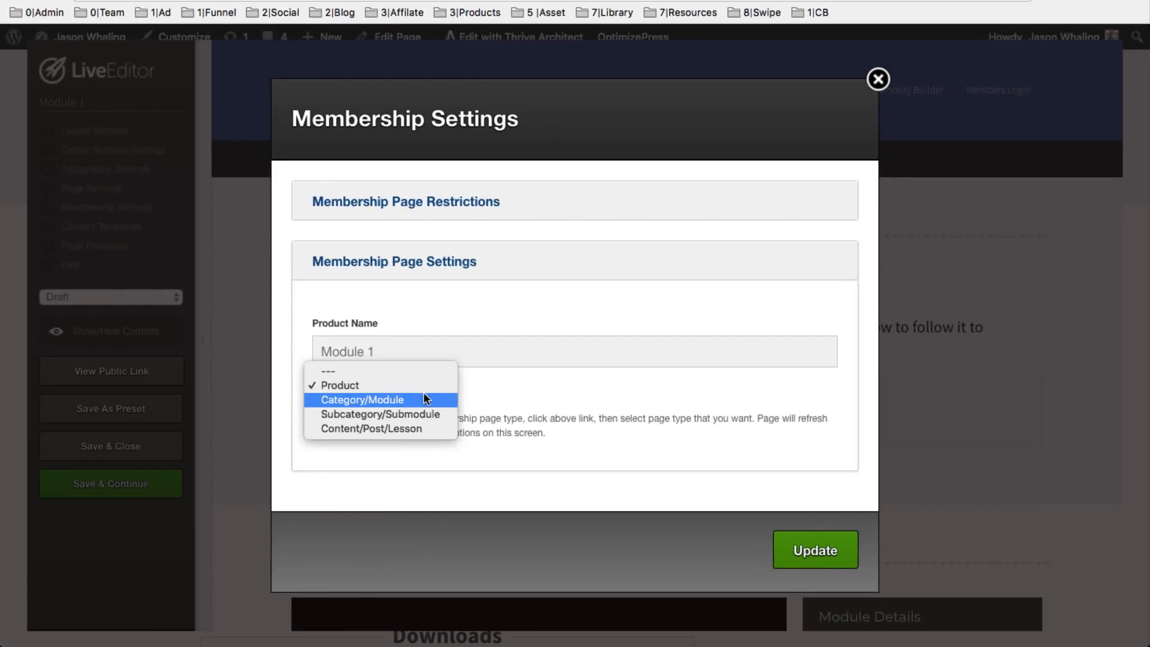
pyautogui.click(423, 400)
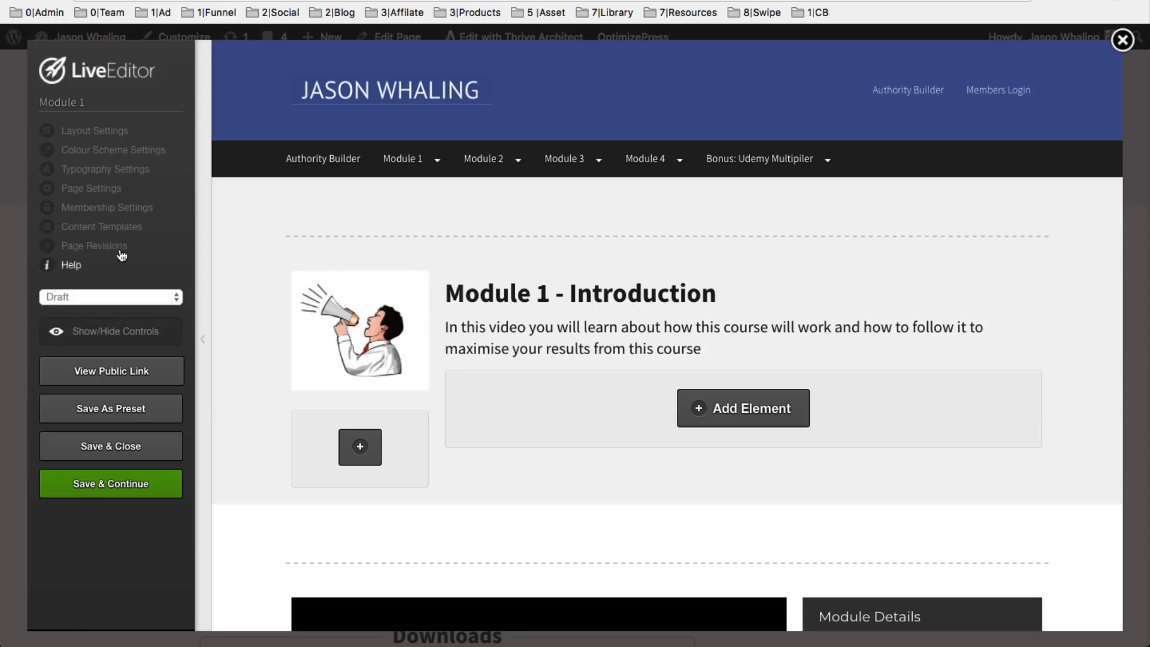
# Reopen the Membership Page Settings and assign the module to the Ultimate YouTube Tutorial product
pyautogui.click(111, 208)
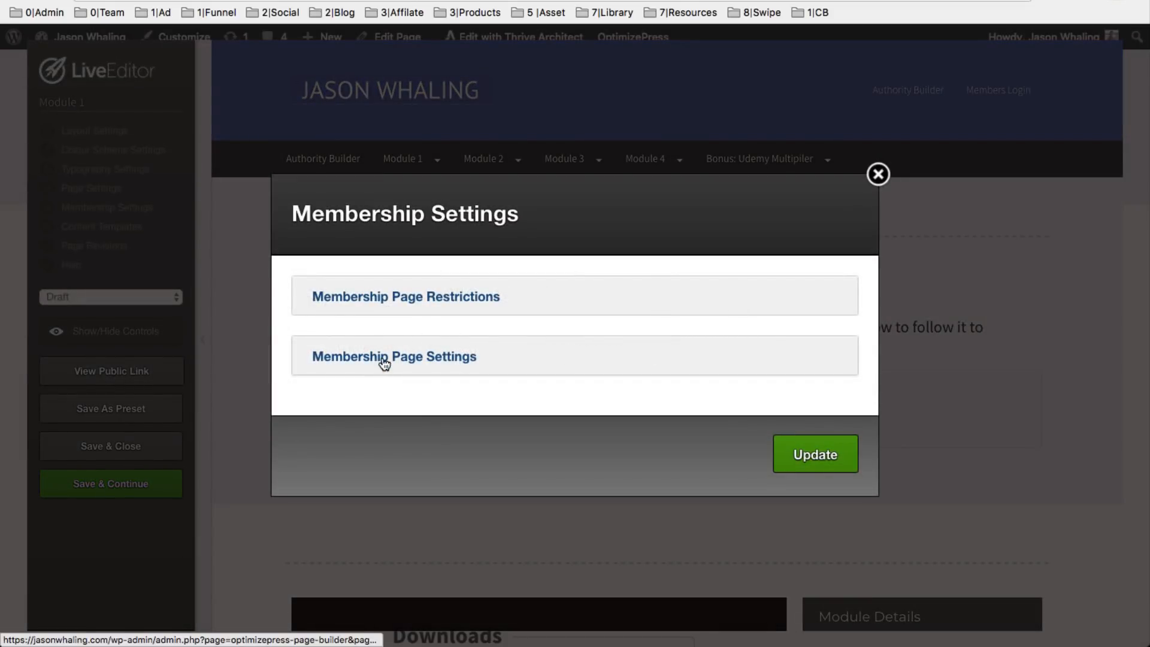
pyautogui.click(383, 357)
pyautogui.scroll(-2, 484, 316)
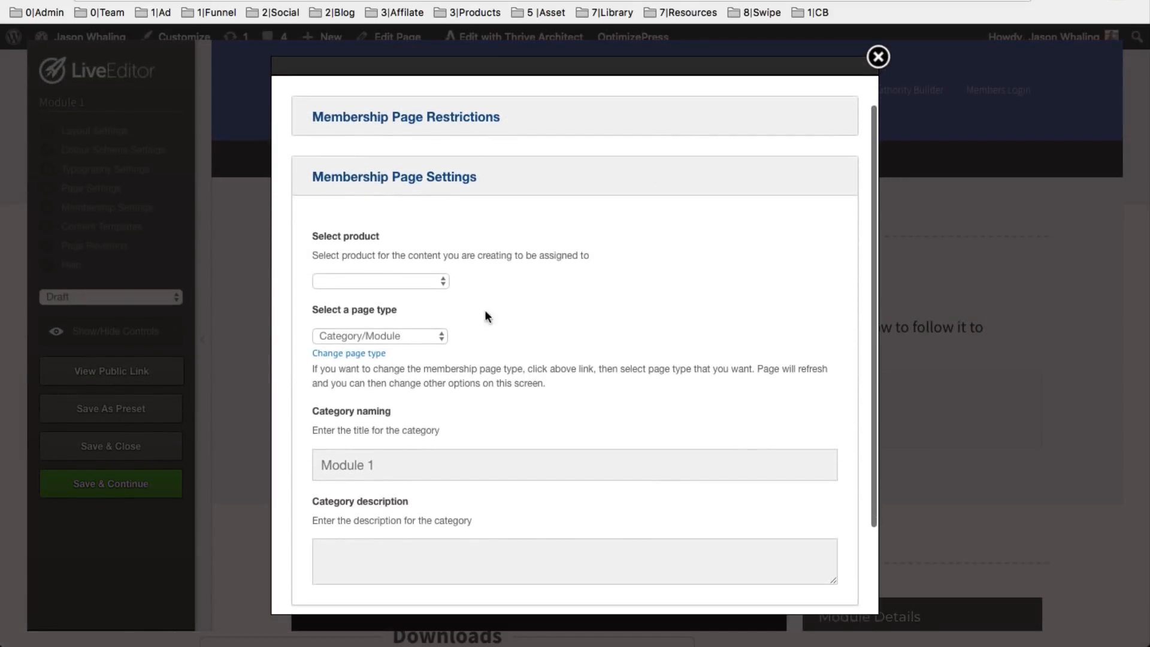
pyautogui.click(325, 274)
pyautogui.click(410, 304)
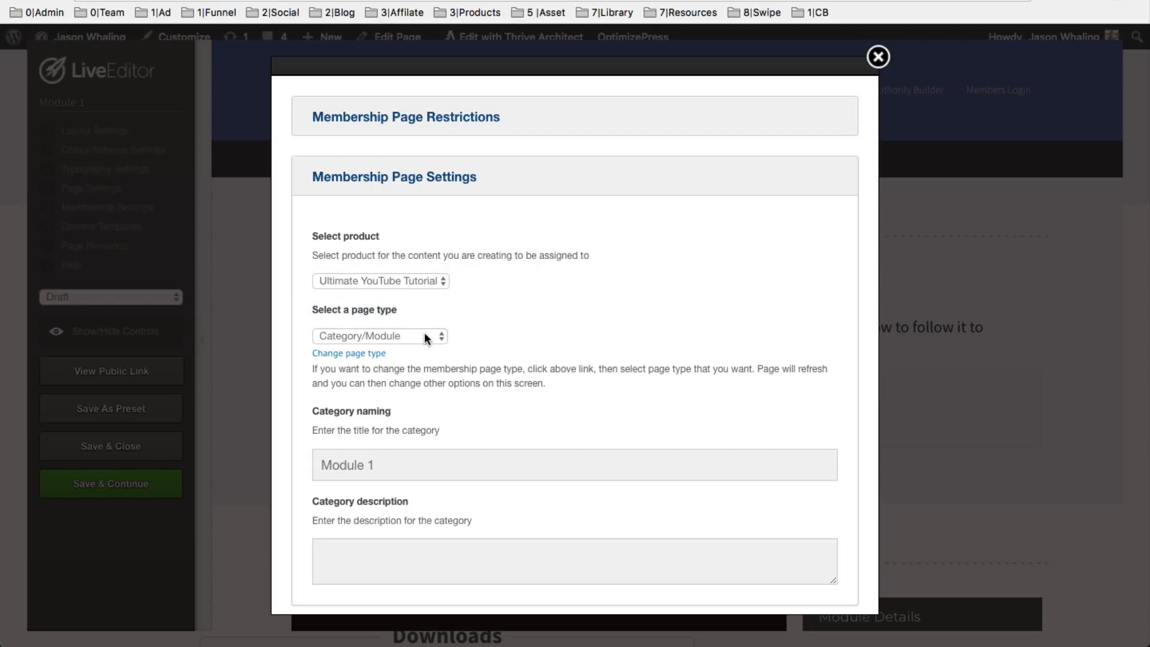
# Name the category "Module 1 Intro To Awesome", describe it as "The best video ever made...you rock!" and update the membership settings
pyautogui.scroll(-2, 623, 338)
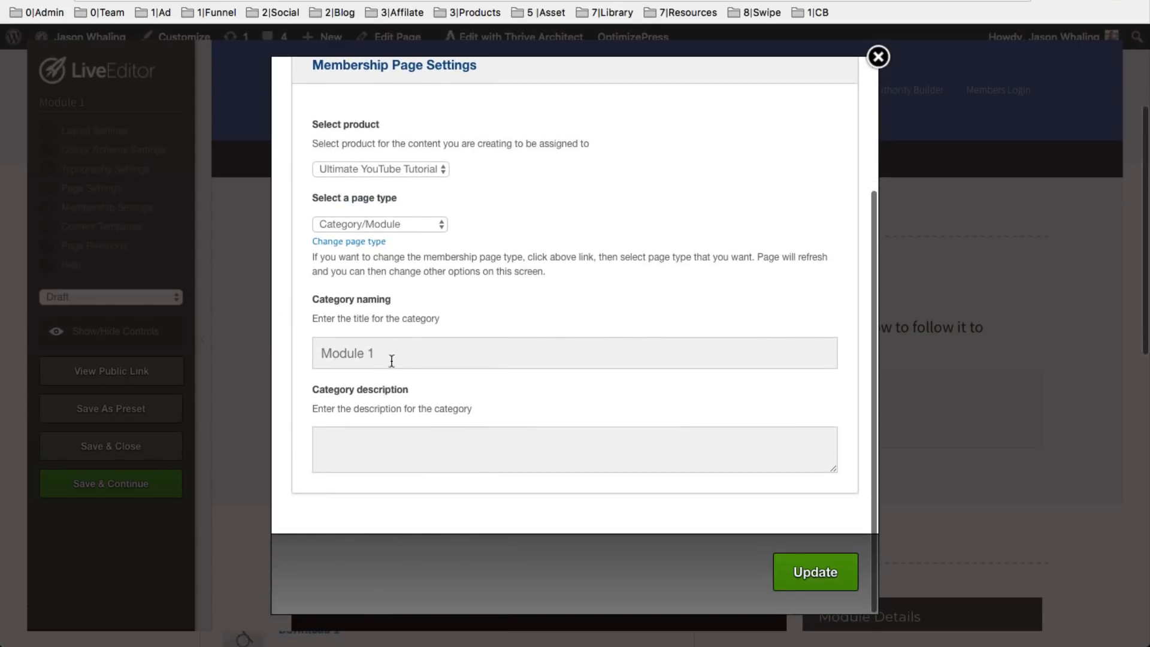
pyautogui.click(417, 354)
pyautogui.write('Intro To Awesome')
pyautogui.press('Tab')
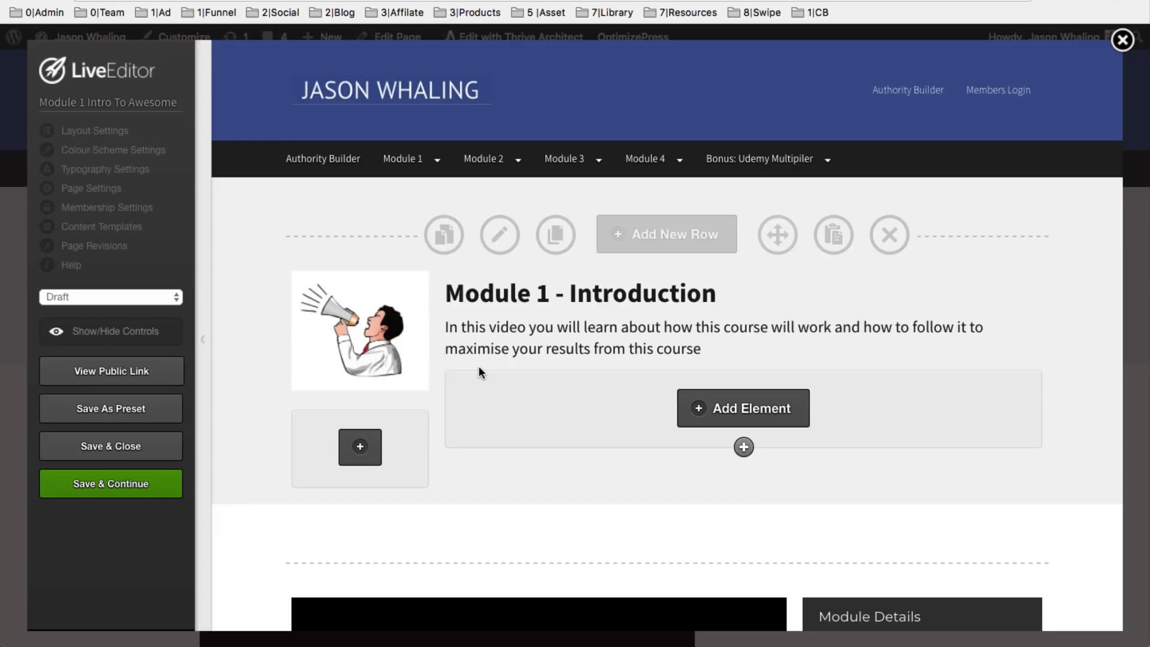
# Open the Page Thumbnail section of the layout settings, browse the ready-made thumbnail gallery and close it without choosing an image
pyautogui.click(108, 133)
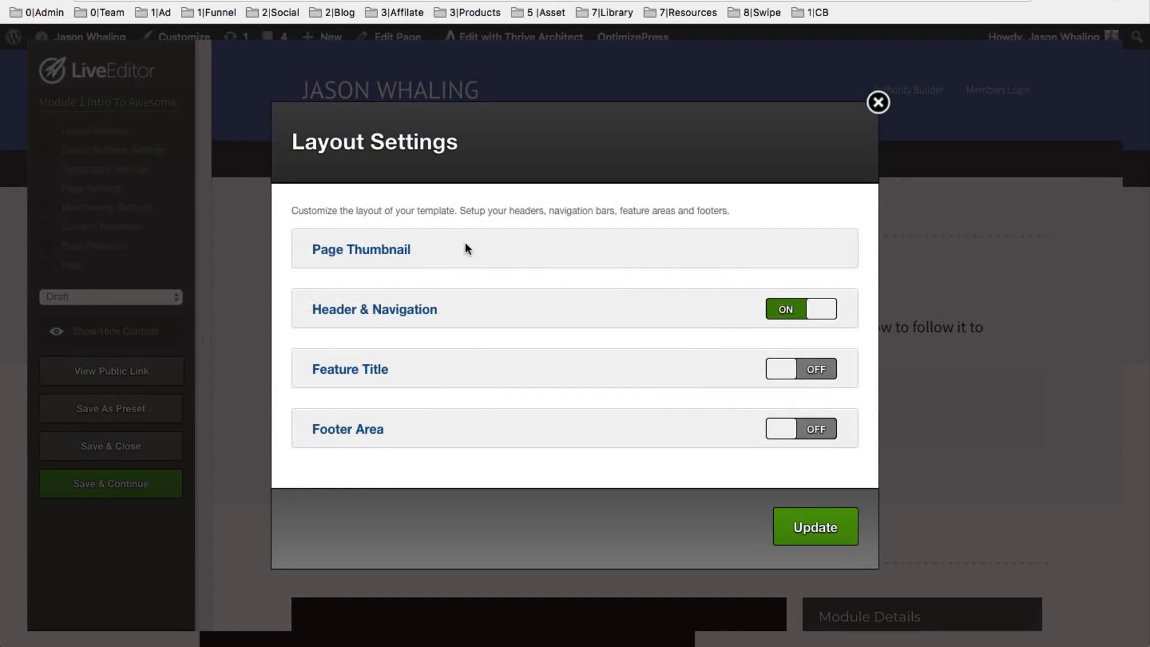
pyautogui.click(361, 250)
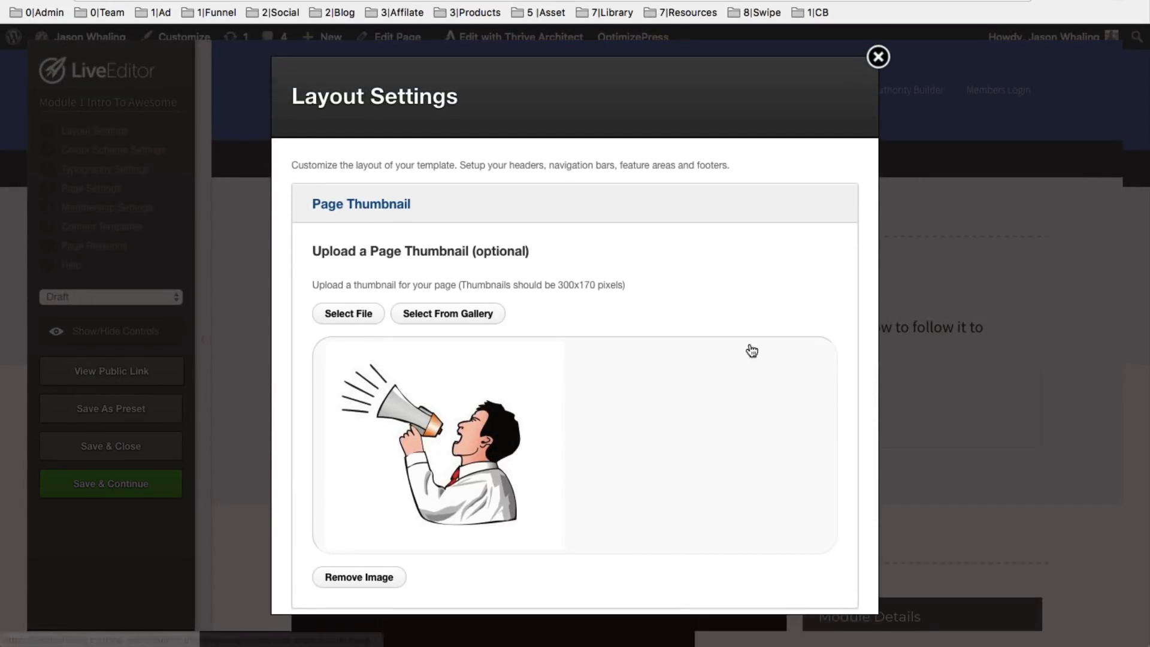
pyautogui.scroll(-3, 651, 481)
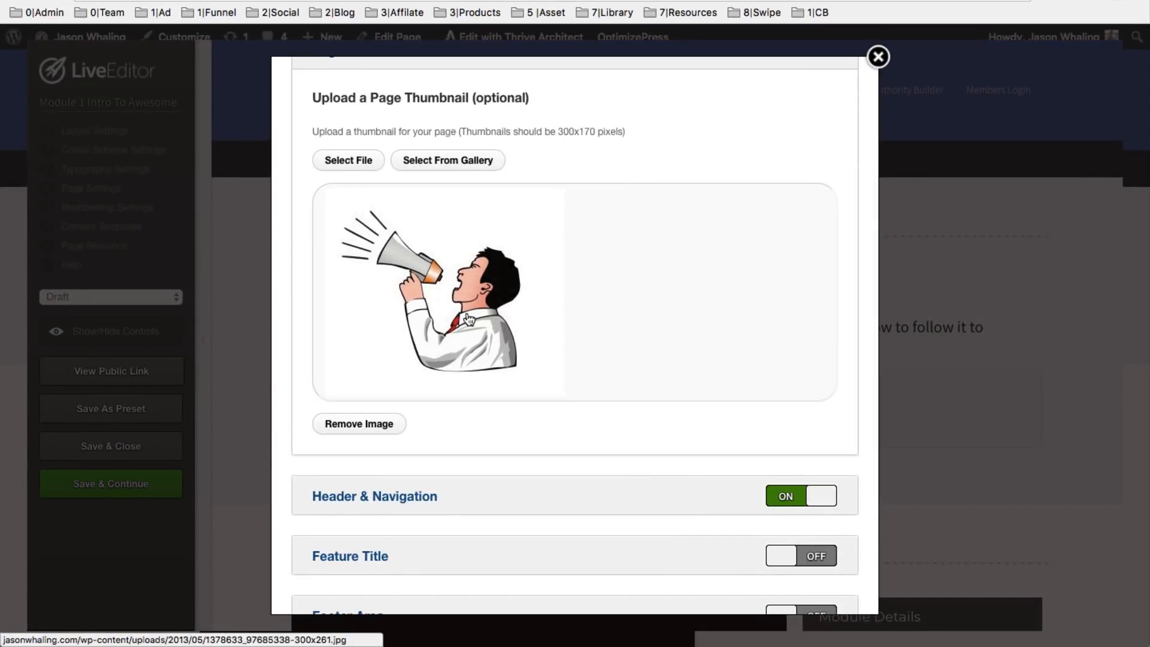
pyautogui.click(452, 163)
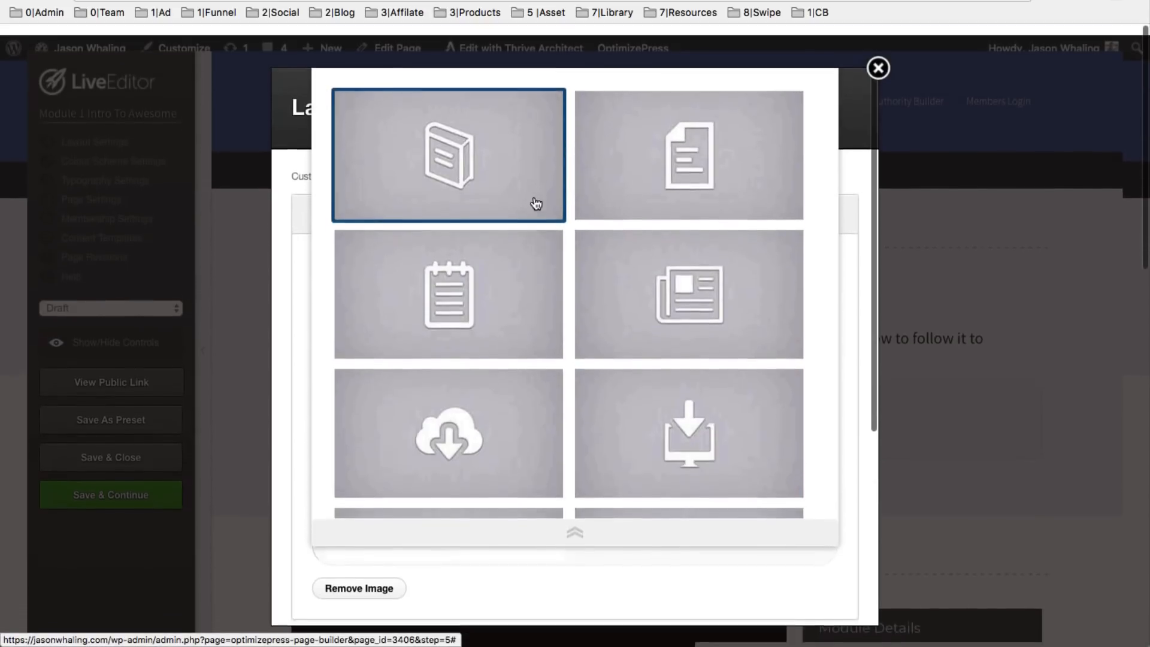
pyautogui.click(595, 342)
pyautogui.scroll(-5, 596, 344)
pyautogui.scroll(-10, 596, 346)
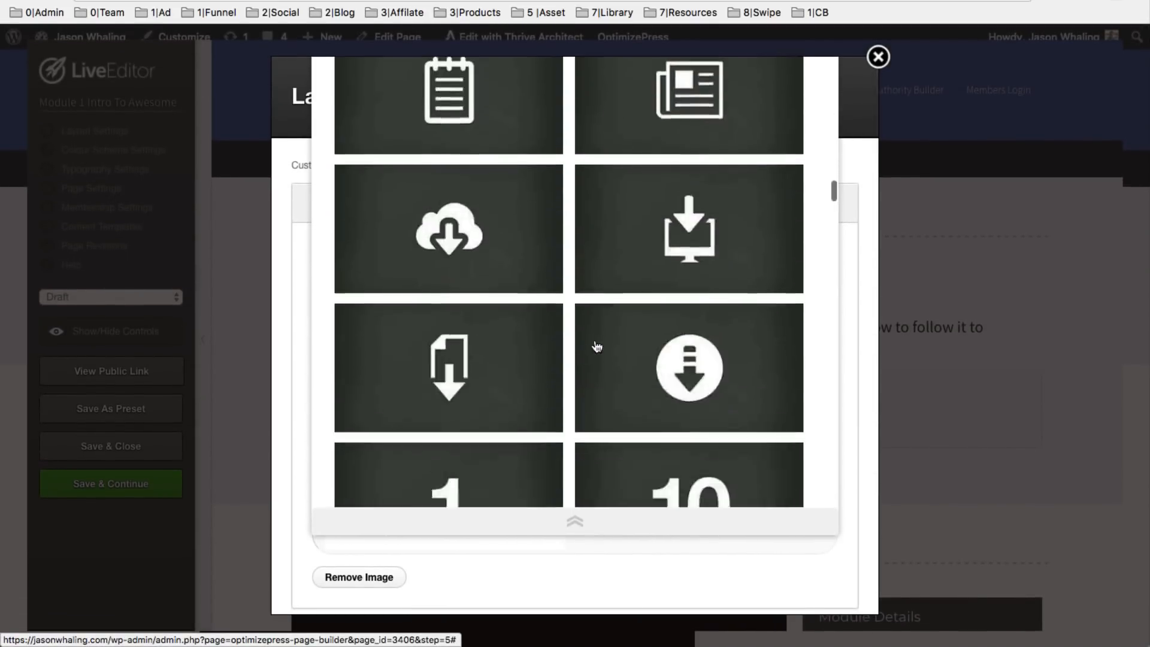
pyautogui.click(613, 554)
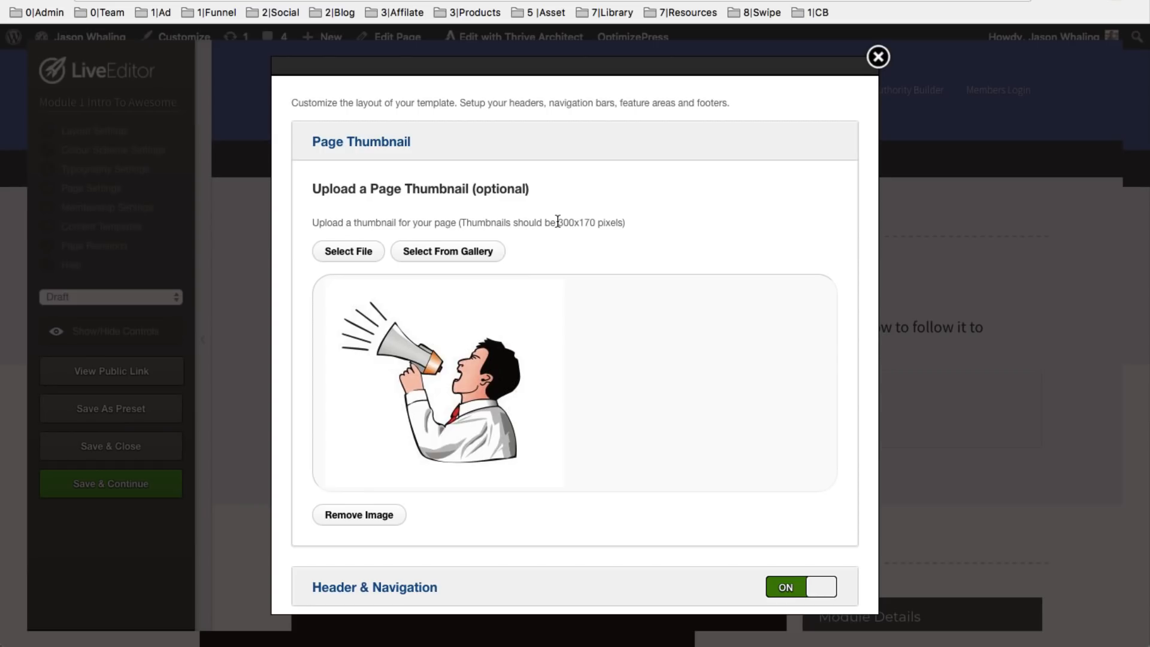
# Highlight the recommended 300x170 thumbnail size and look over the megaphone thumbnail and remaining layout sections
pyautogui.moveTo(559, 222); pyautogui.dragTo(577, 223)
pyautogui.scroll(-3, 668, 416)
pyautogui.scroll(2, 667, 415)
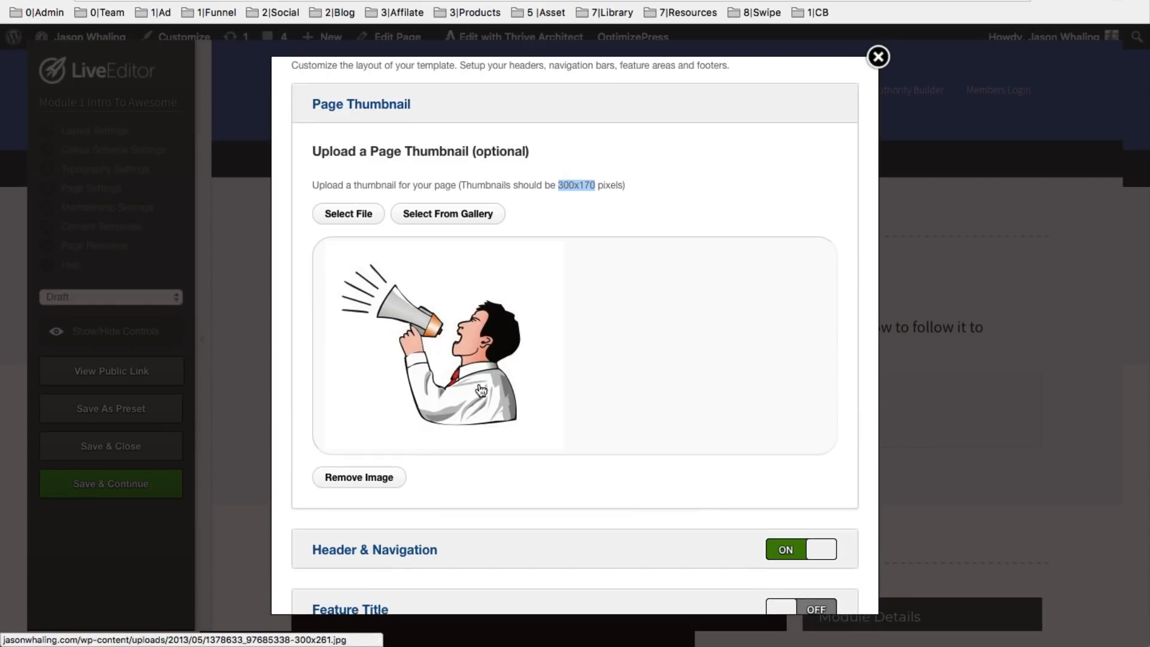
pyautogui.scroll(-5, 675, 380)
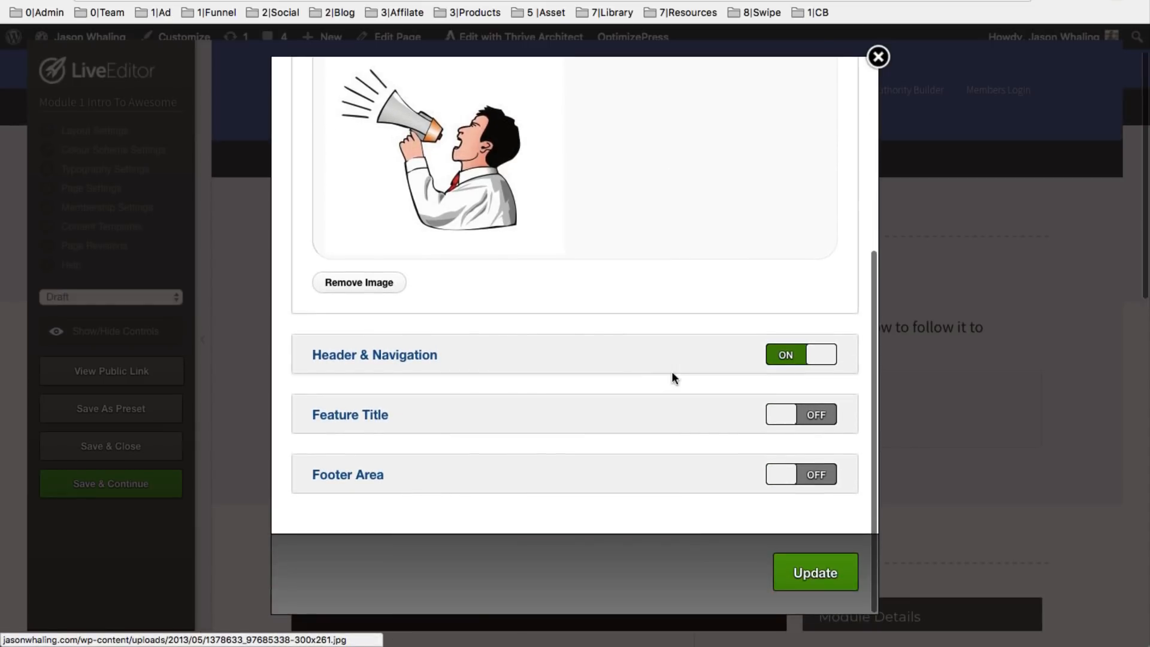
pyautogui.scroll(2, 616, 189)
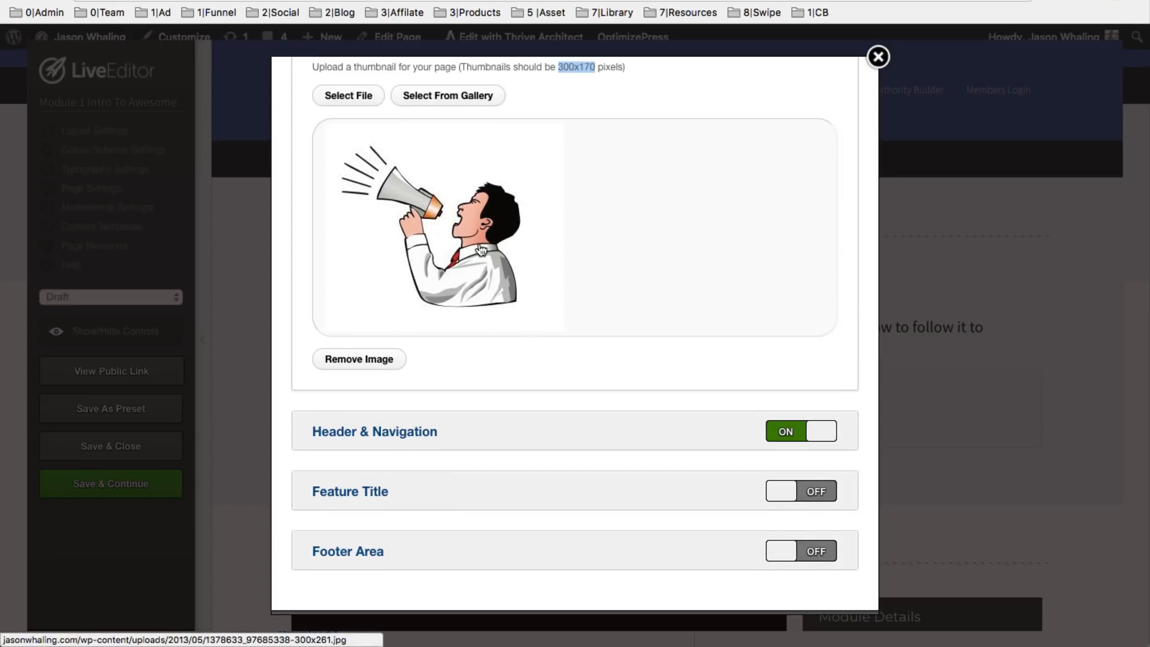
pyautogui.scroll(-2, 594, 228)
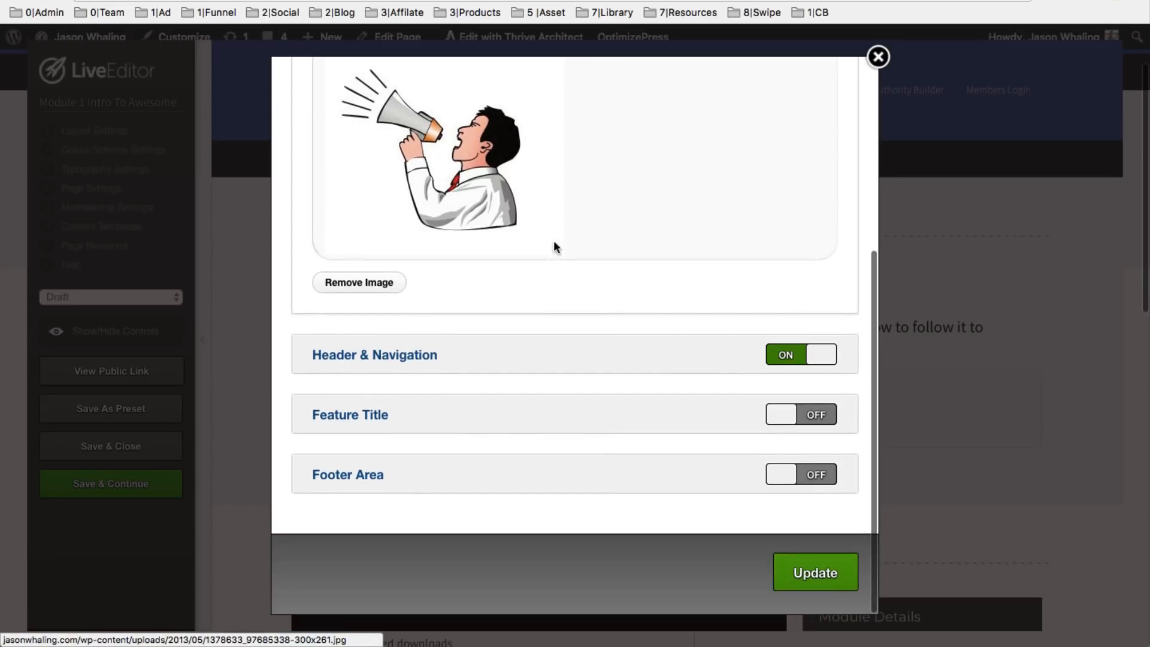
# Review the Header & Navigation options for logo, background colour, header link and navigation bars, then close the layout settings
pyautogui.click(411, 362)
pyautogui.scroll(-10, 617, 384)
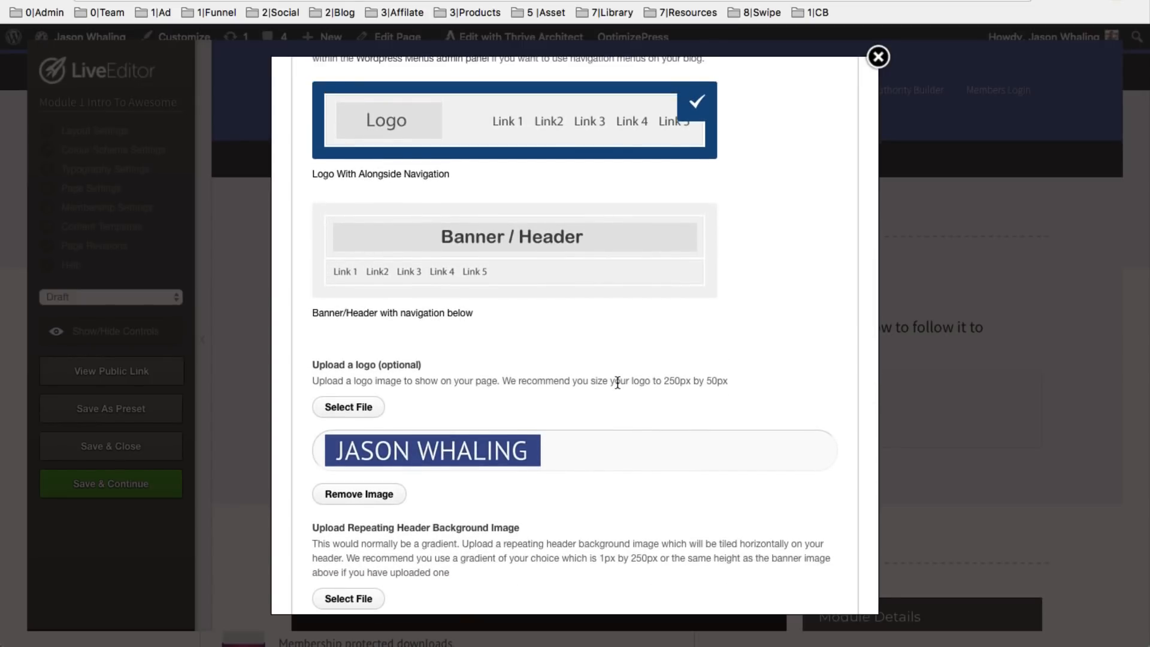
pyautogui.scroll(-11, 617, 383)
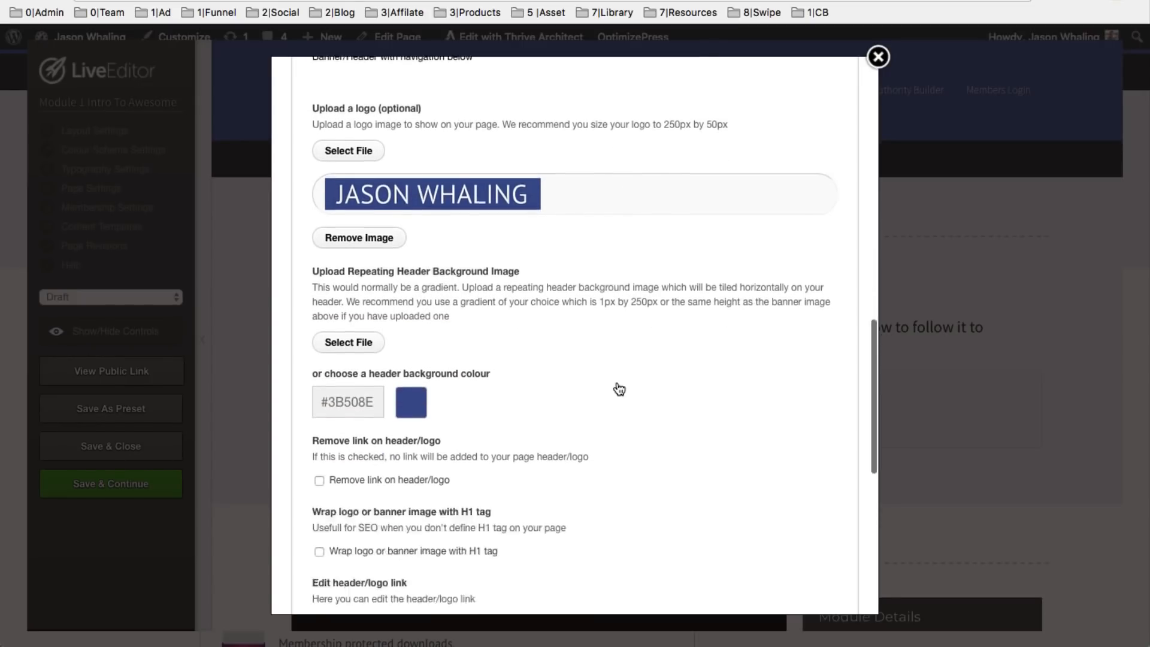
pyautogui.scroll(-6, 620, 390)
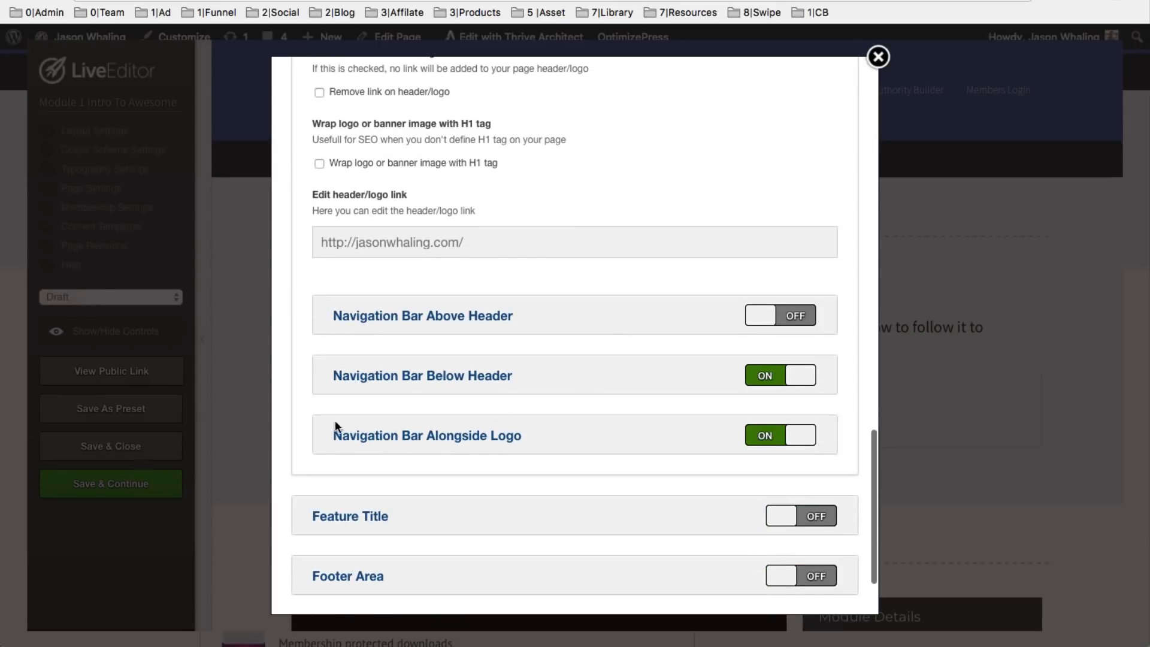
pyautogui.scroll(-3, 597, 458)
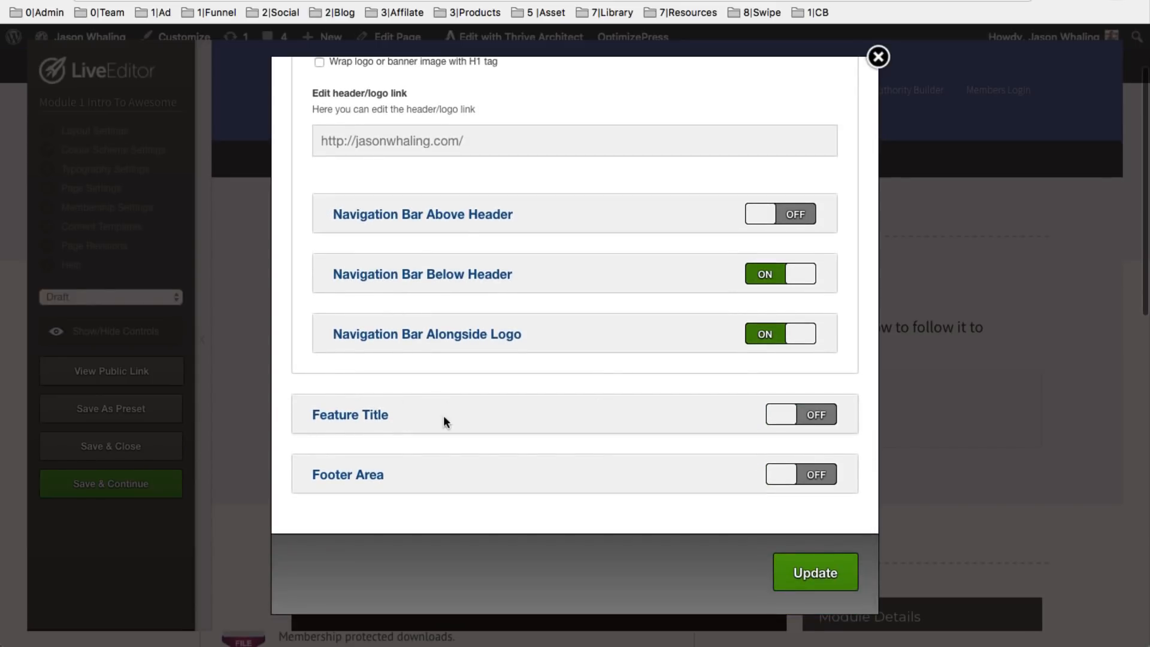
pyautogui.click(879, 56)
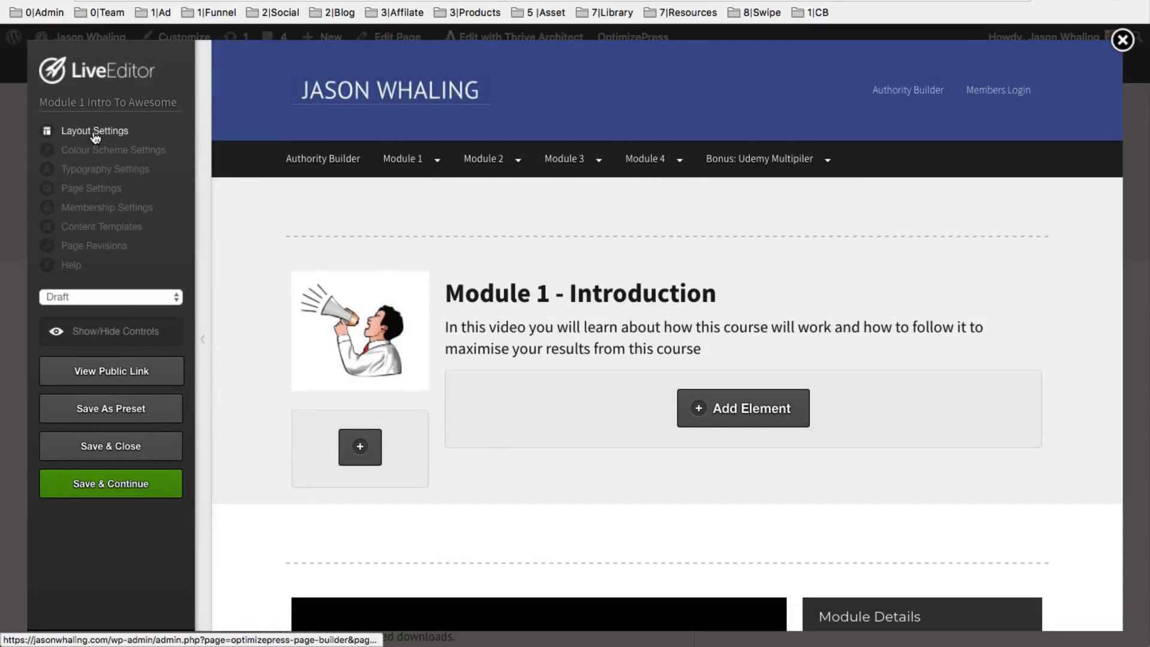
# Set the module page's status to Publish and save it while staying in the editor
pyautogui.moveTo(297, 289)
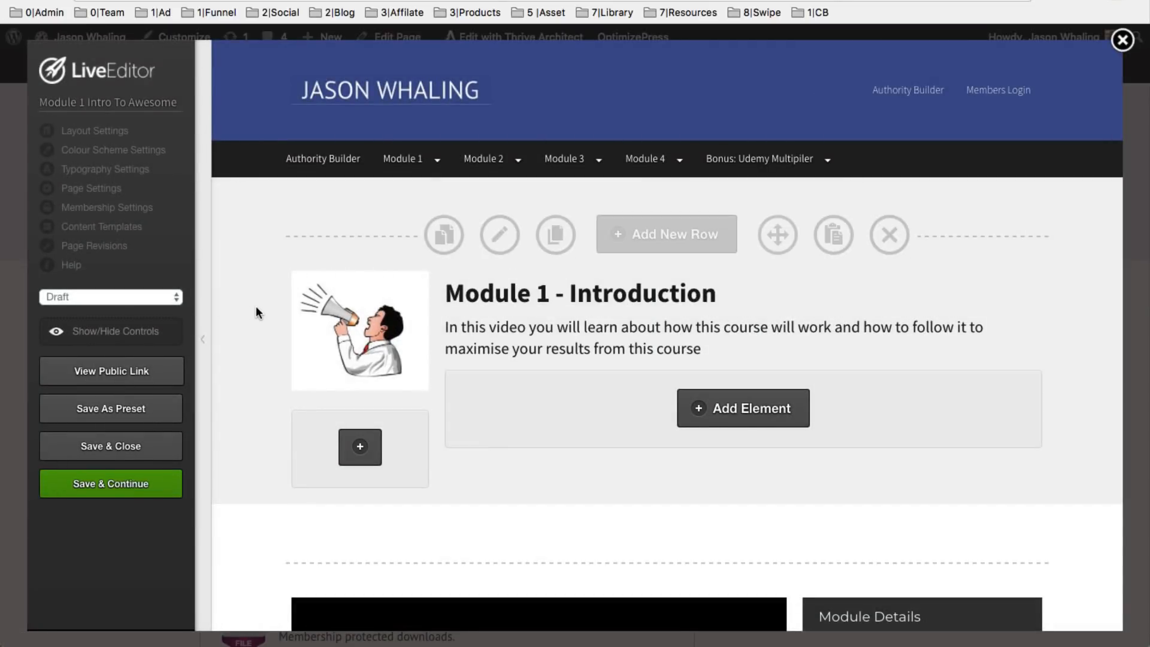
pyautogui.click(172, 301)
pyautogui.click(120, 307)
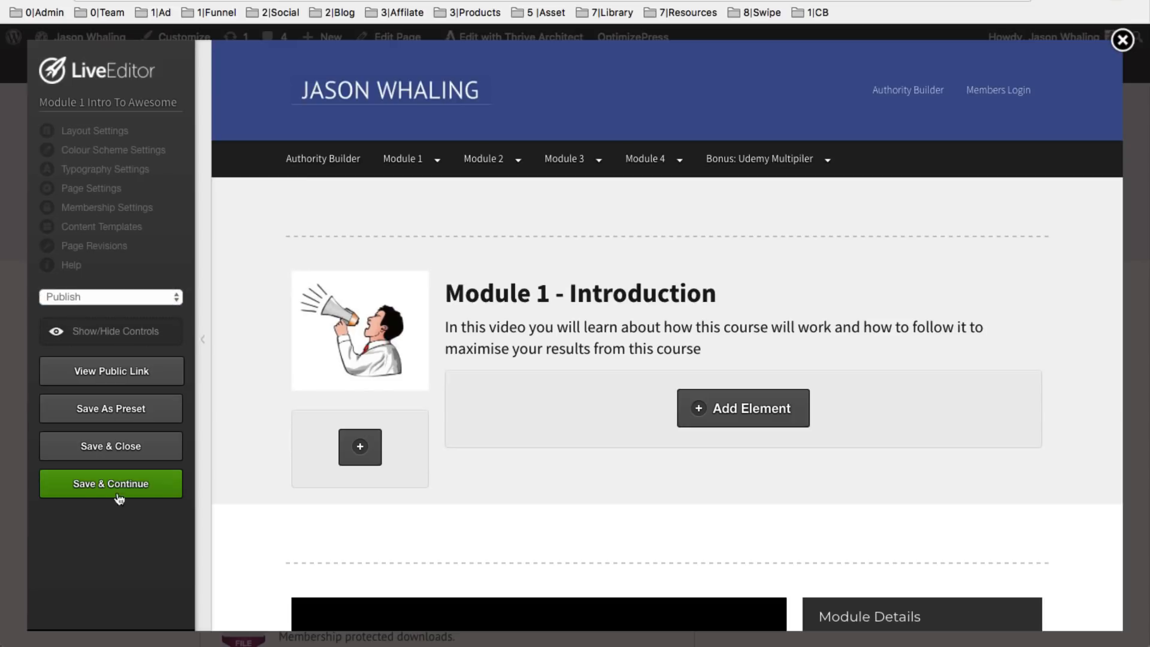
pyautogui.click(130, 491)
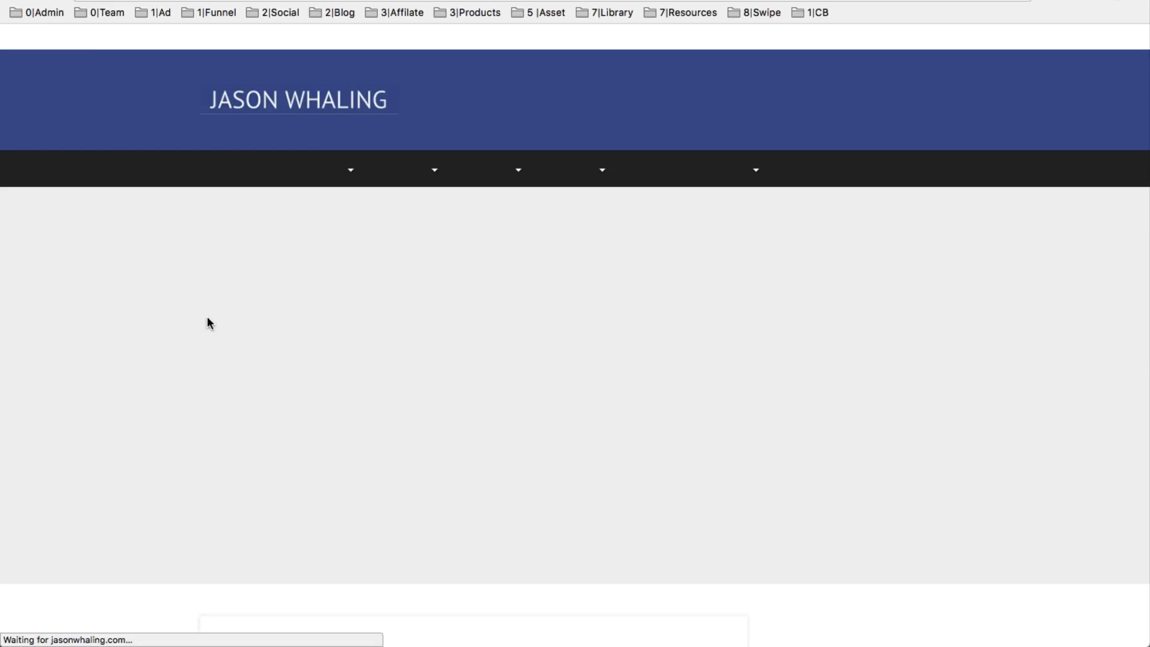
# Check the reloaded course page for the module's listing, including its thumbnail, title and description
pyautogui.scroll(-5, 302, 445)
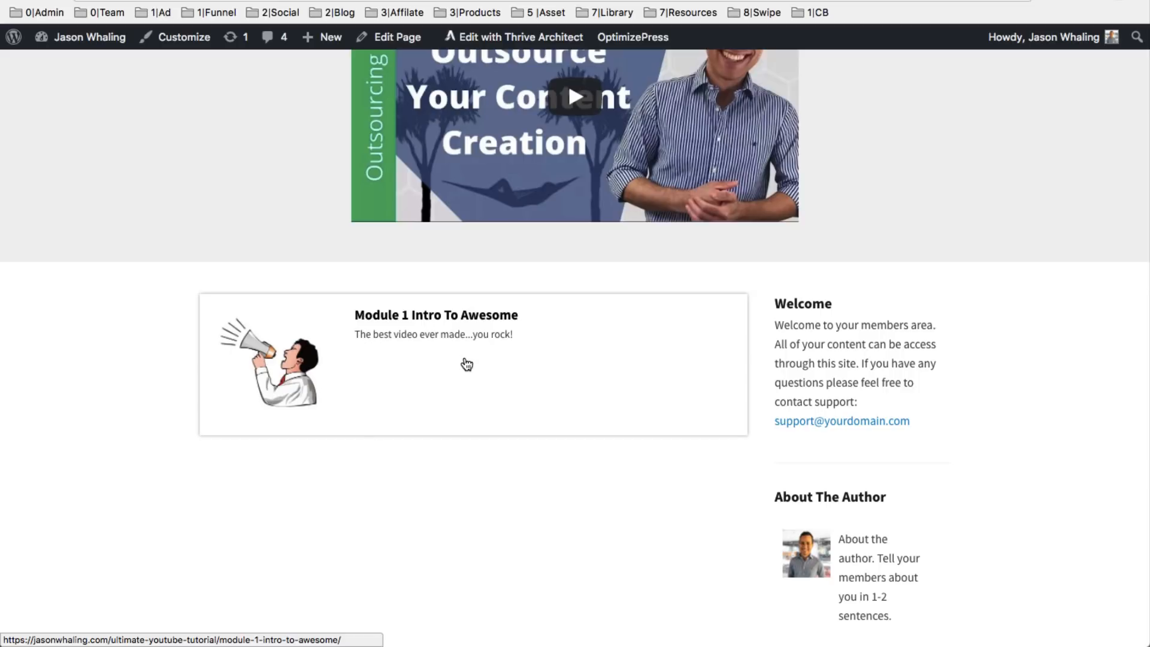
pyautogui.scroll(3, 467, 364)
pyautogui.scroll(-3, 567, 513)
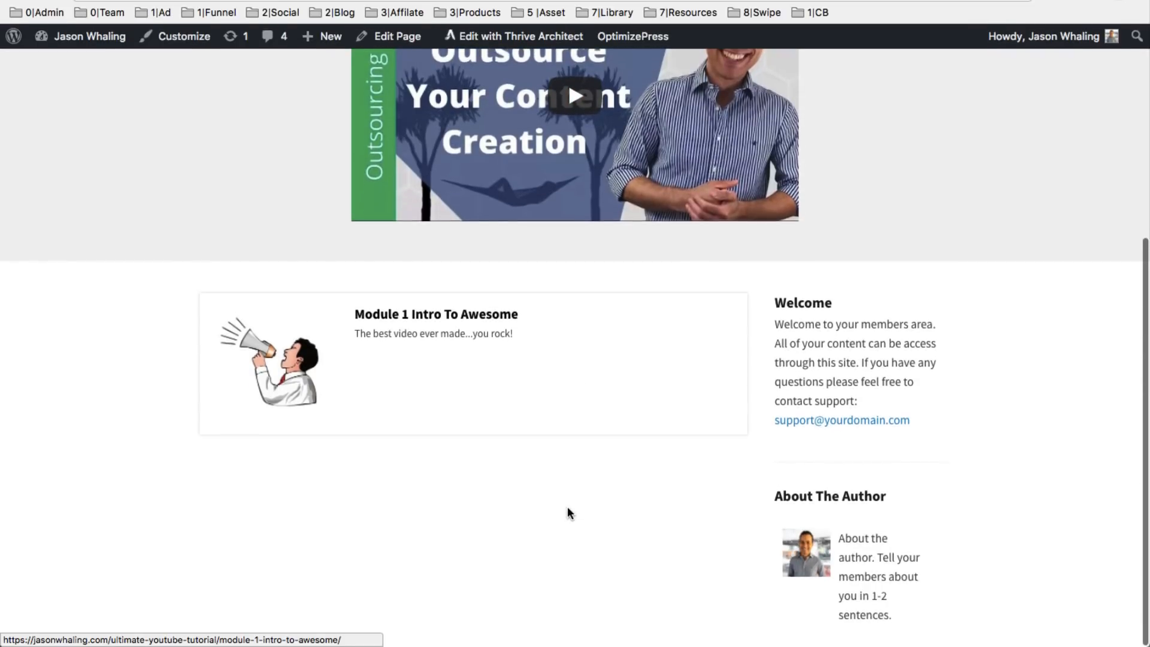
pyautogui.scroll(4, 568, 513)
pyautogui.scroll(-2, 568, 512)
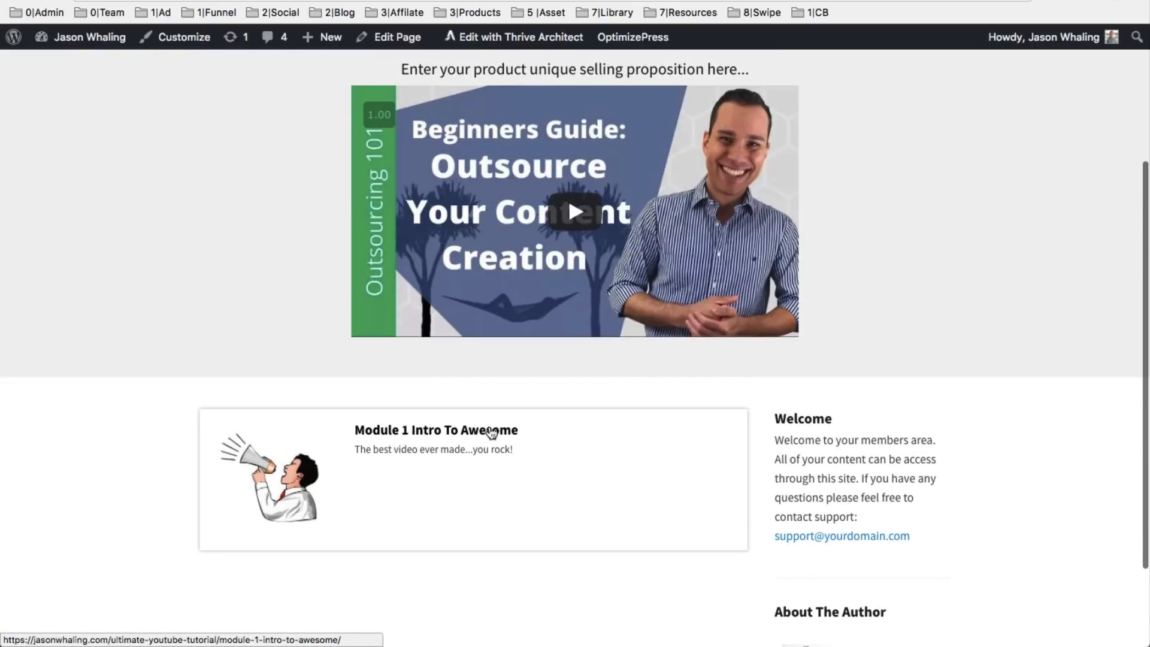
pyautogui.scroll(4, 446, 423)
pyautogui.scroll(-4, 511, 437)
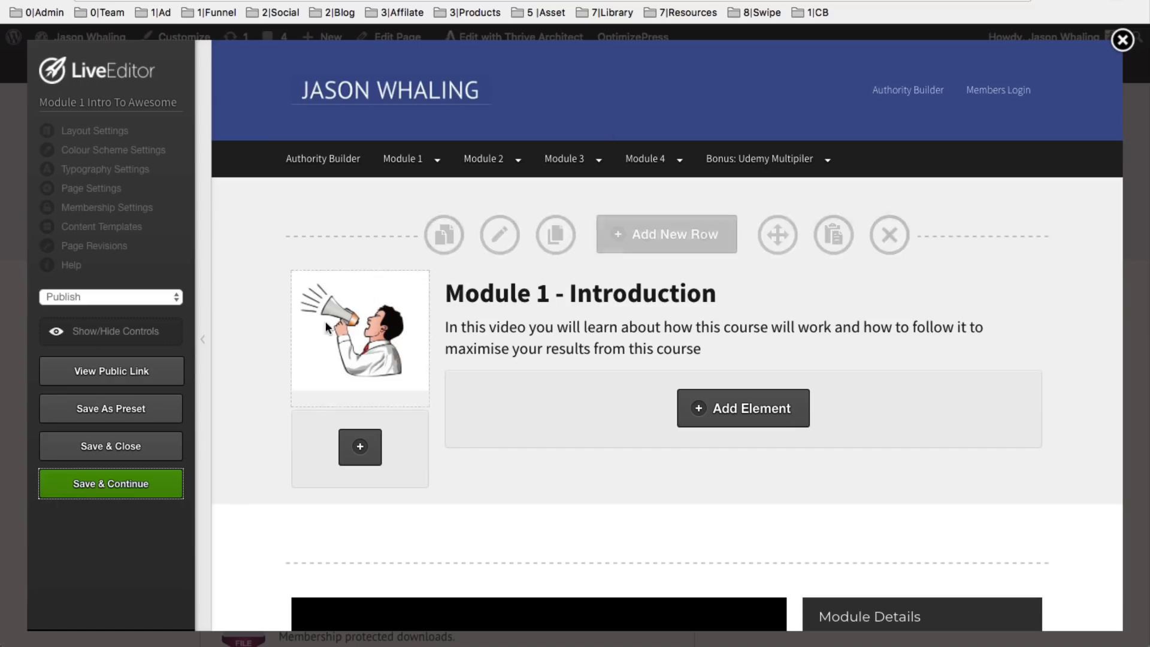
# Look over the module page's introduction, video area and Module Details box with its breadcrumb trail
pyautogui.scroll(-1, 250, 334)
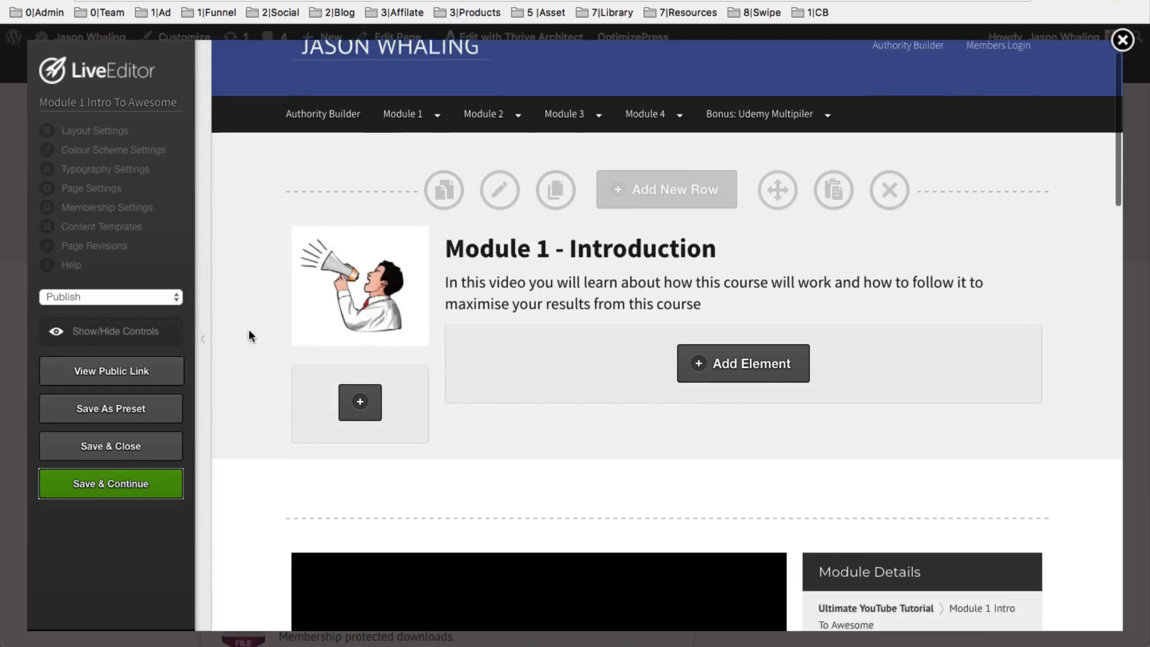
pyautogui.scroll(-10, 249, 334)
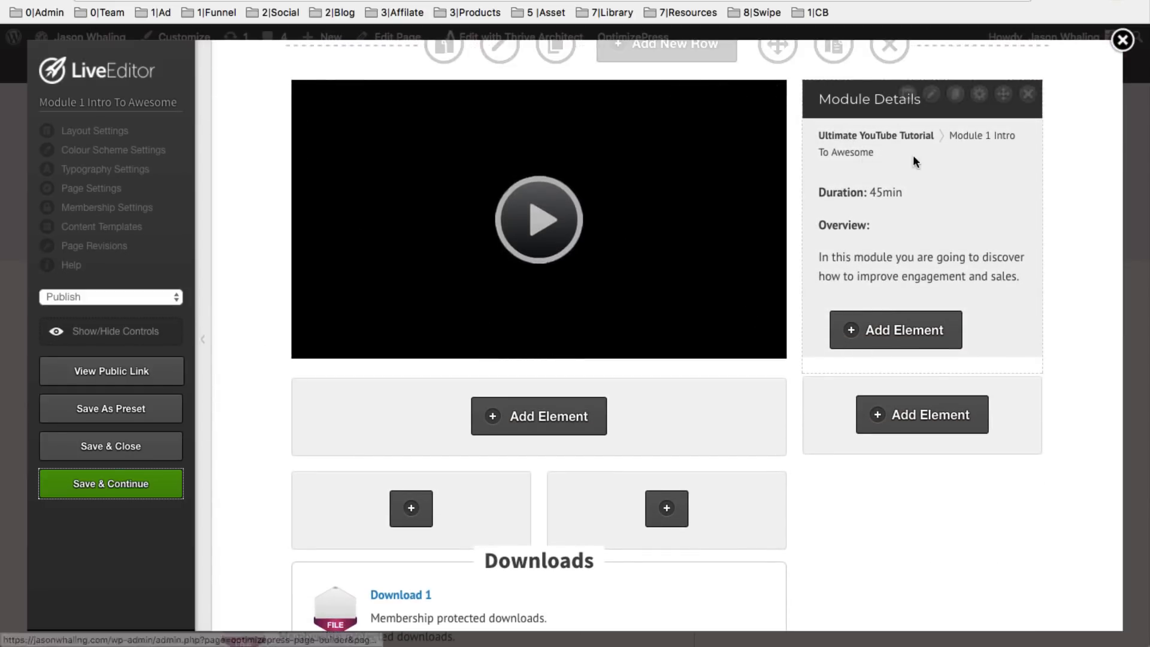
pyautogui.scroll(1, 945, 195)
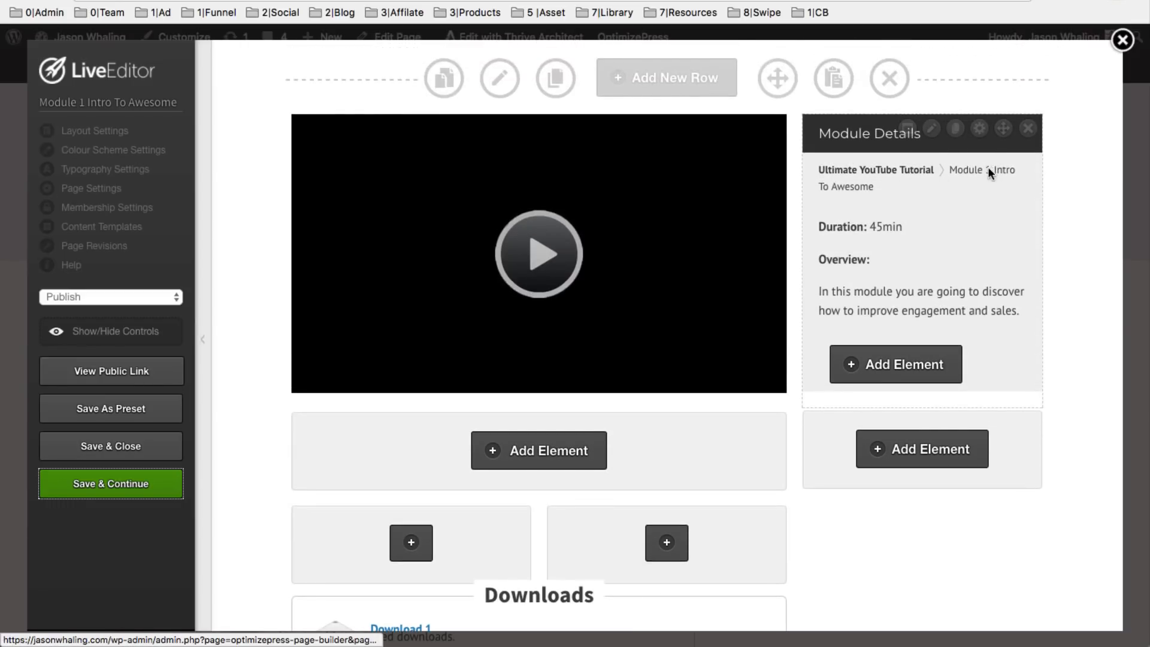
pyautogui.scroll(1, 899, 202)
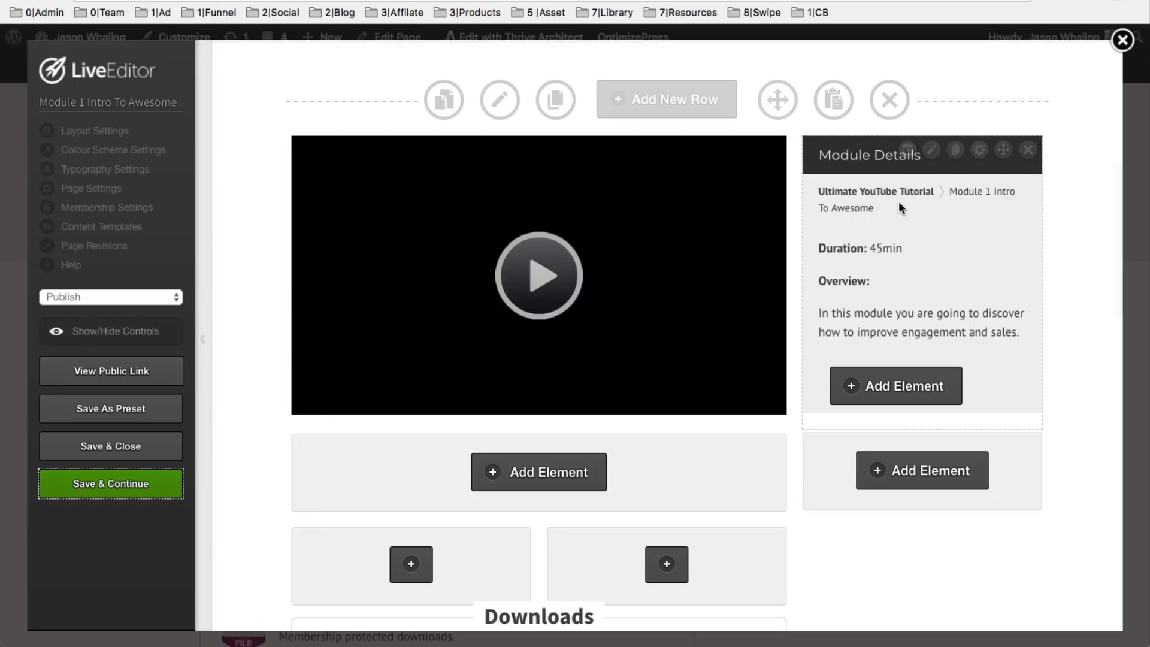
# Open the breadcrumb element inside the Module Details box, browse the breadcrumb trail styles and close the box without updating it
pyautogui.click(932, 152)
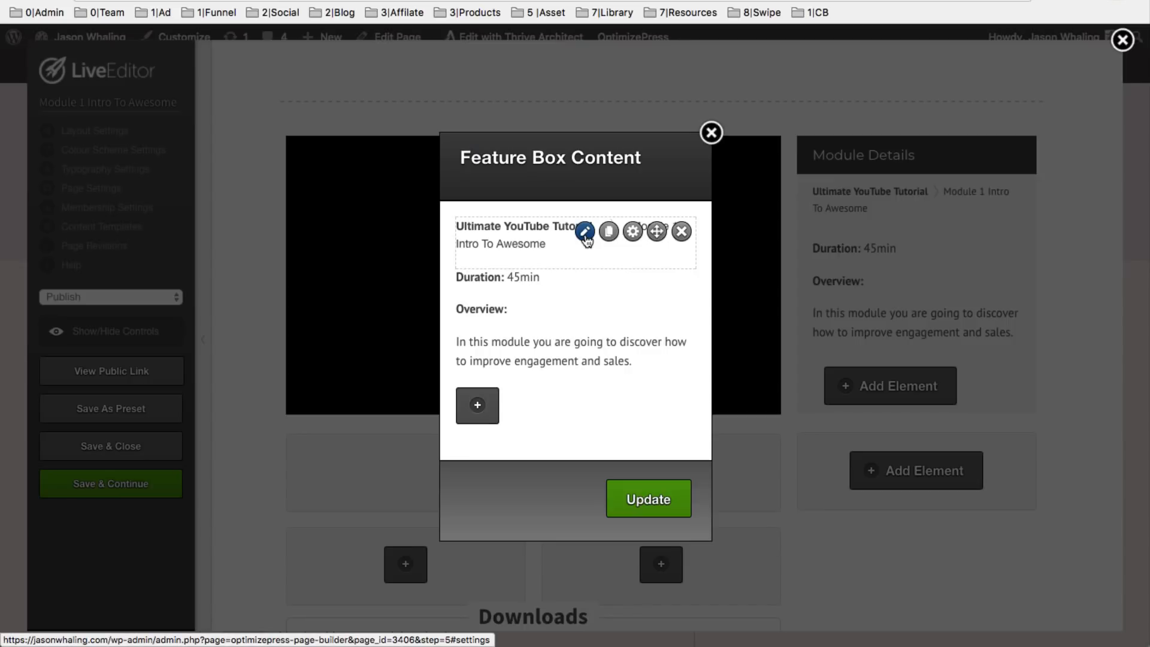
pyautogui.click(586, 231)
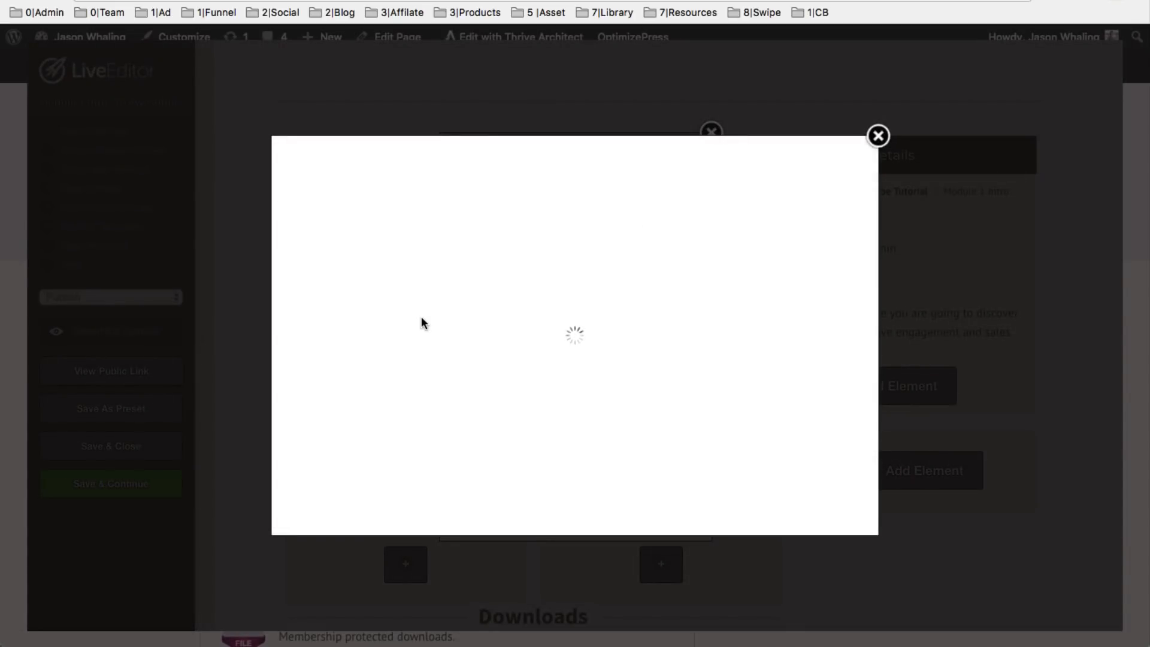
pyautogui.scroll(-3, 413, 195)
pyautogui.scroll(4, 449, 286)
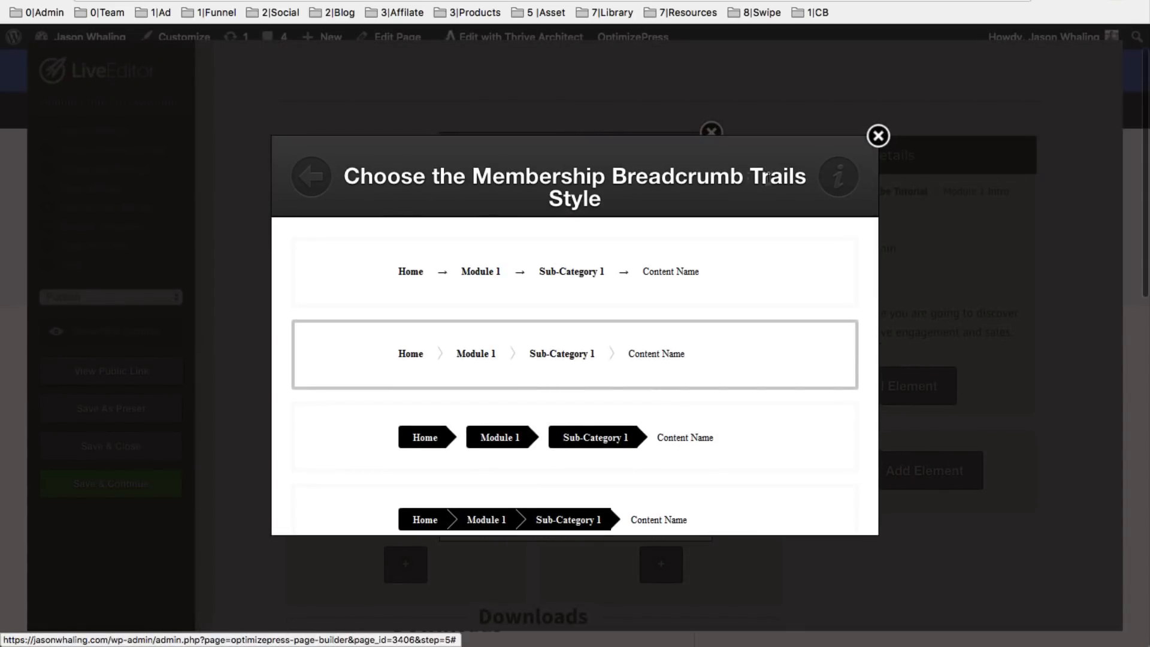
pyautogui.scroll(-3, 663, 258)
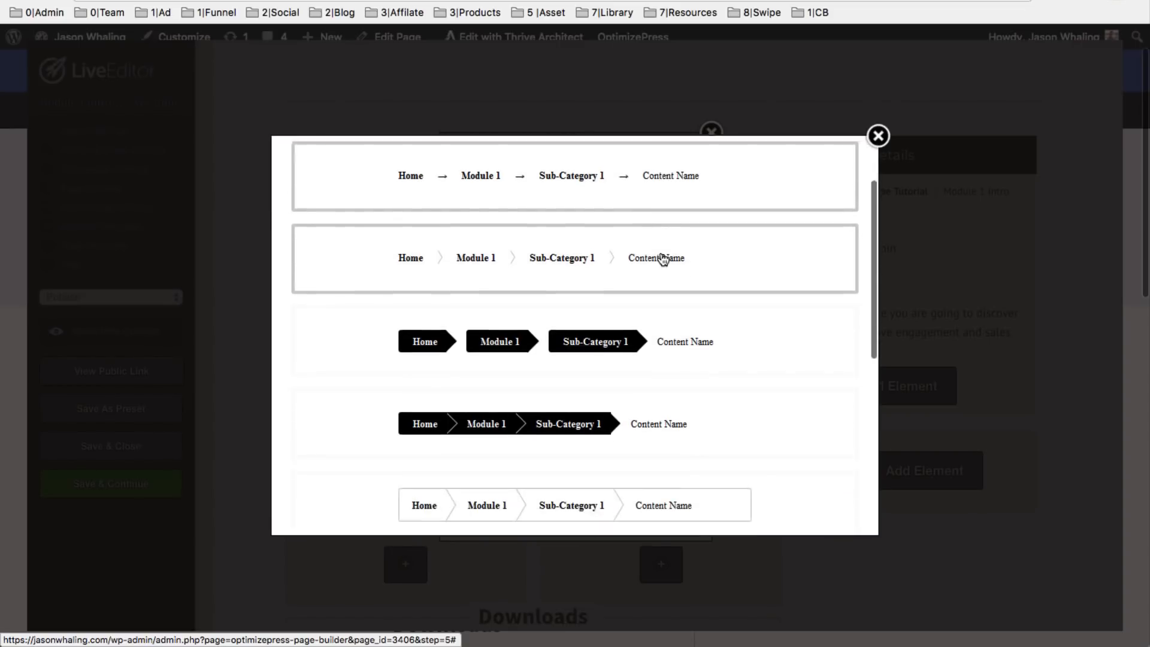
pyautogui.scroll(-3, 689, 259)
pyautogui.scroll(4, 690, 257)
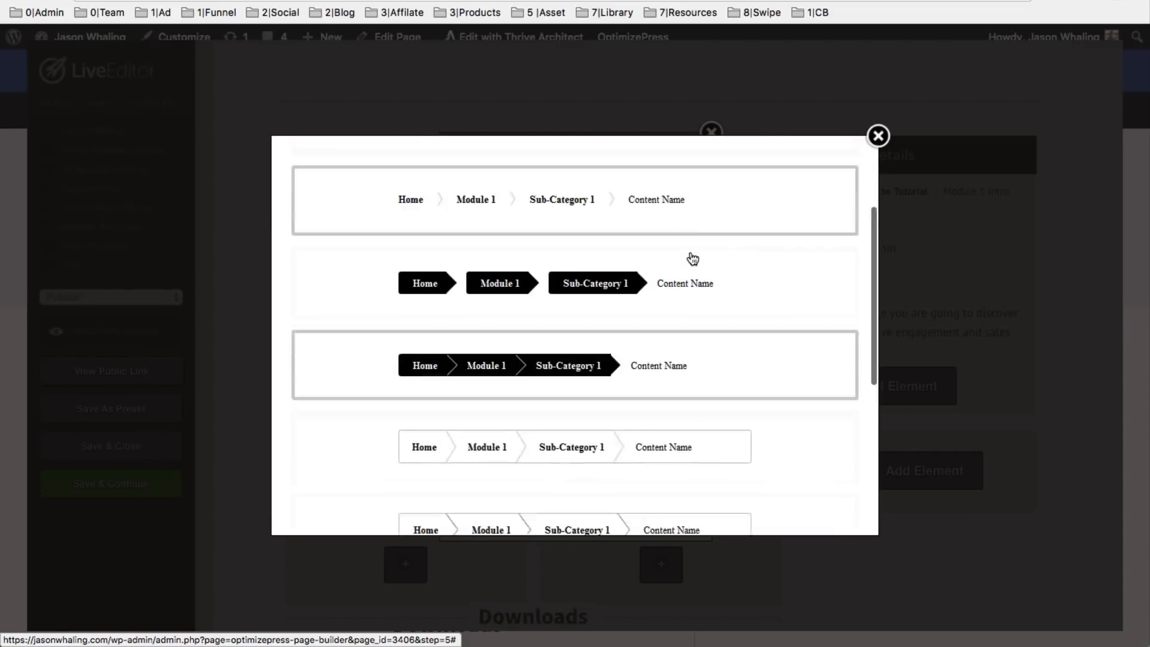
pyautogui.click(599, 298)
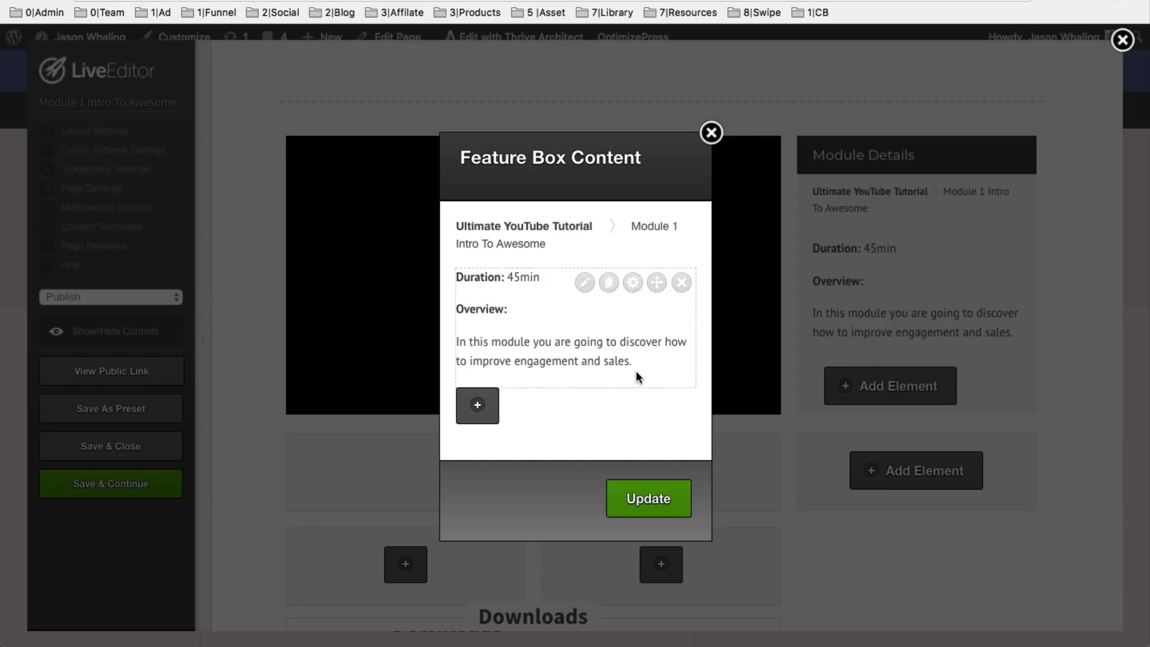
pyautogui.click(711, 133)
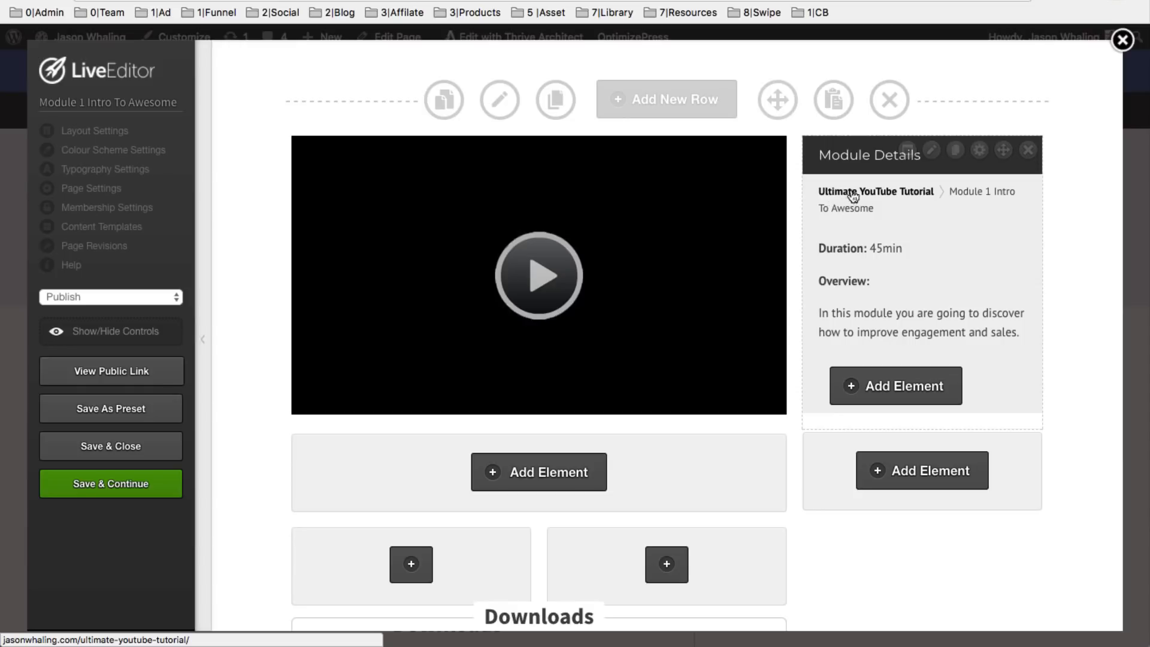
# Open the normal Downloads element below the video for editing and browse its available file icons
pyautogui.scroll(-5, 753, 407)
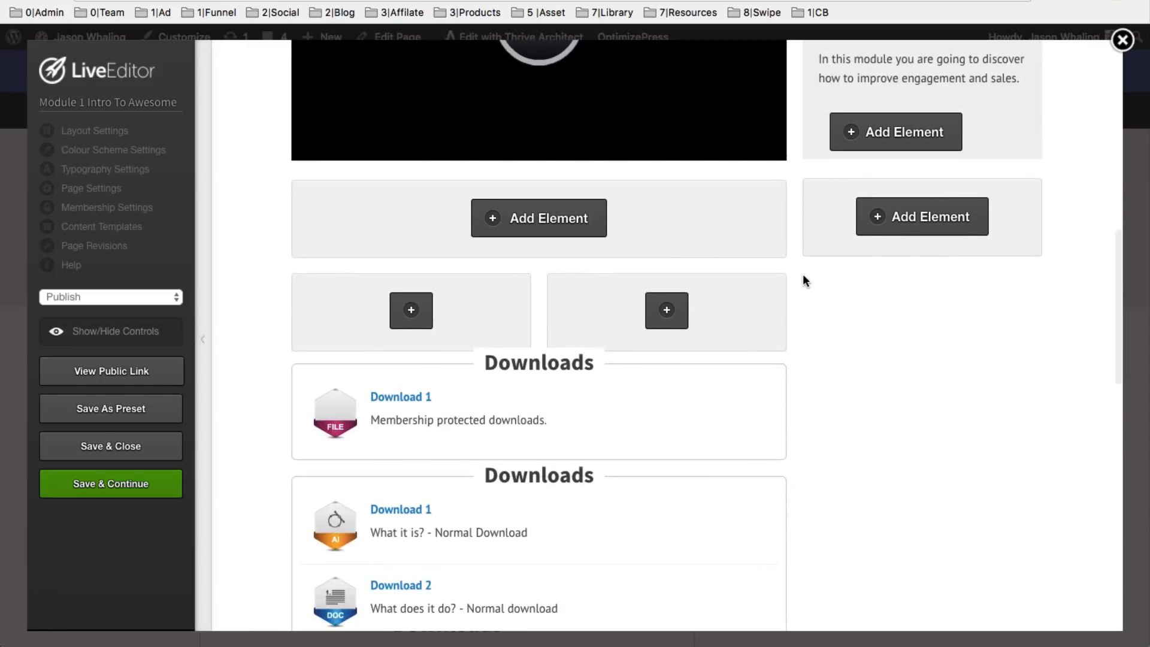
pyautogui.scroll(5, 803, 276)
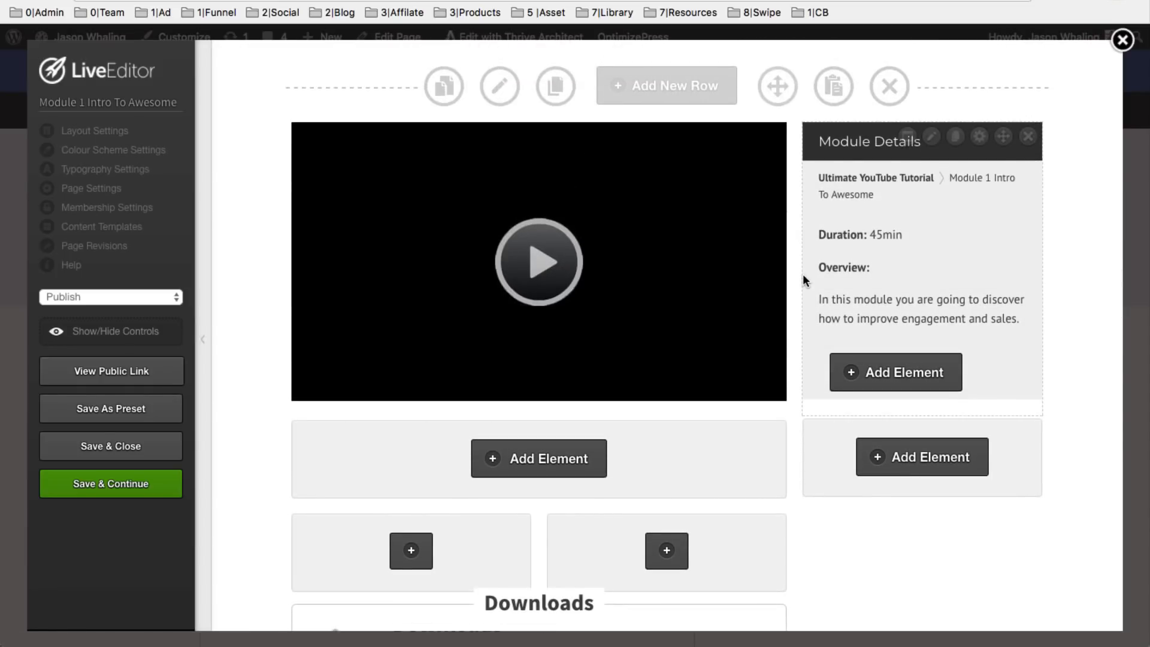
pyautogui.scroll(-3, 803, 279)
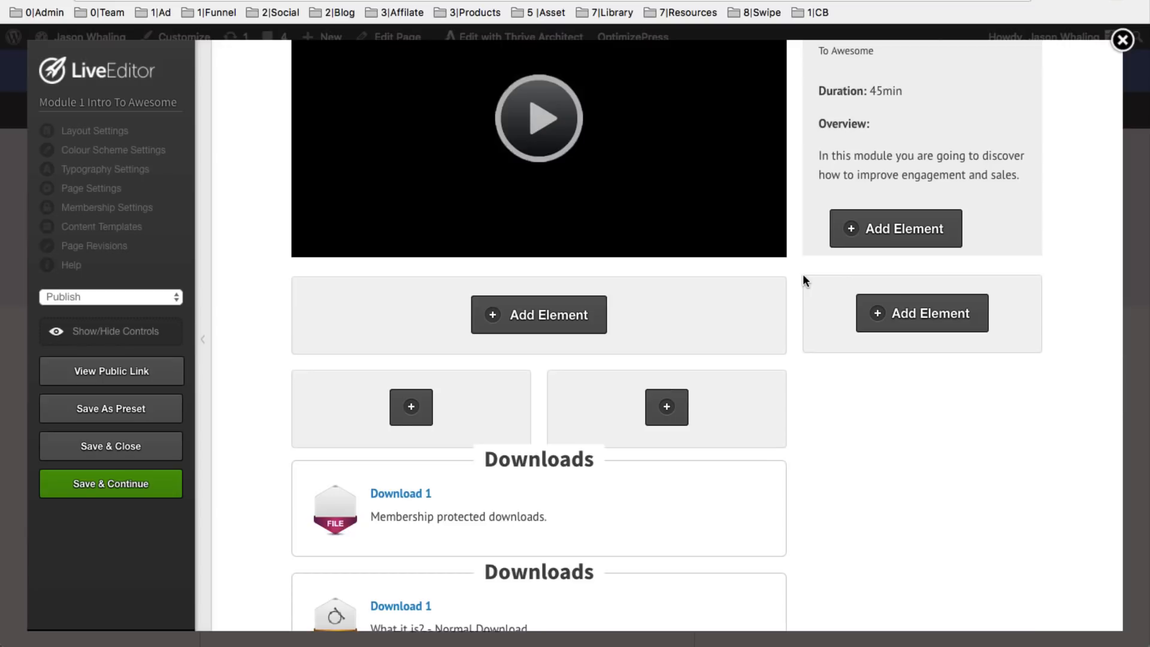
pyautogui.scroll(-6, 803, 274)
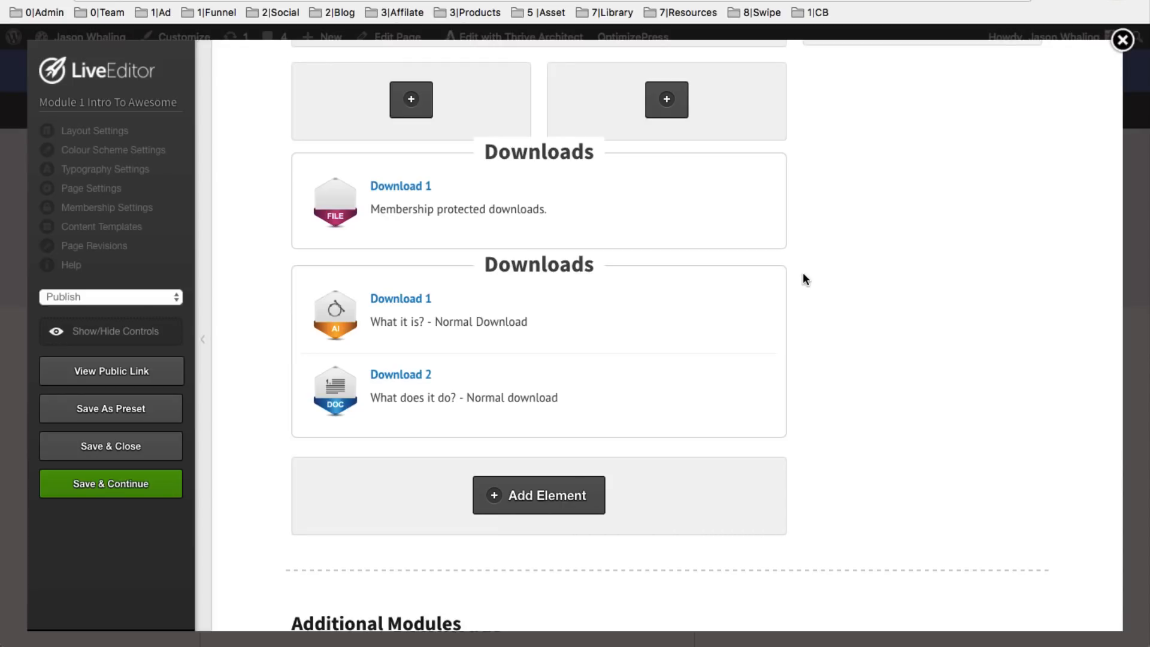
pyautogui.moveTo(606, 327)
pyautogui.click(676, 279)
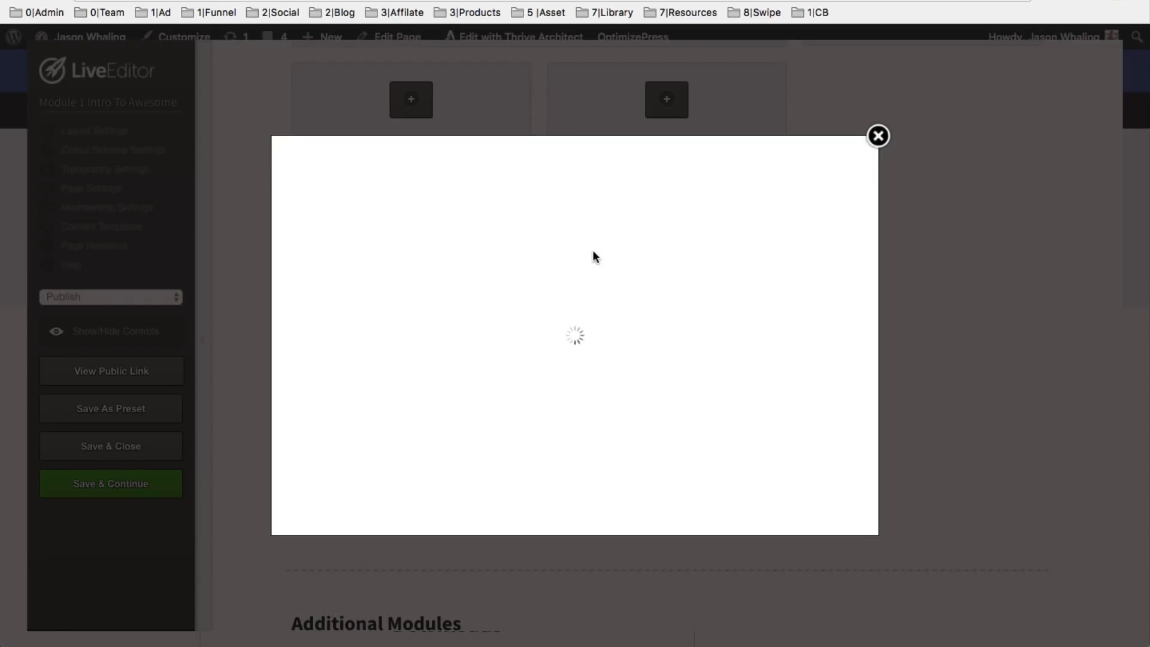
pyautogui.scroll(-5, 590, 263)
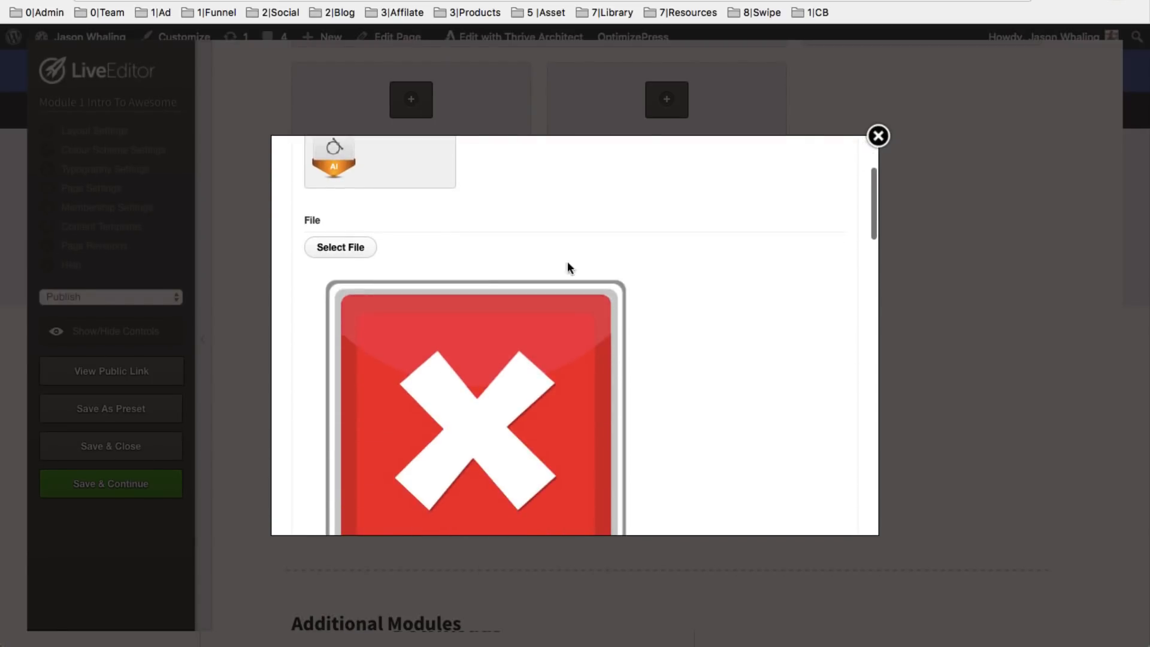
pyautogui.scroll(2, 526, 217)
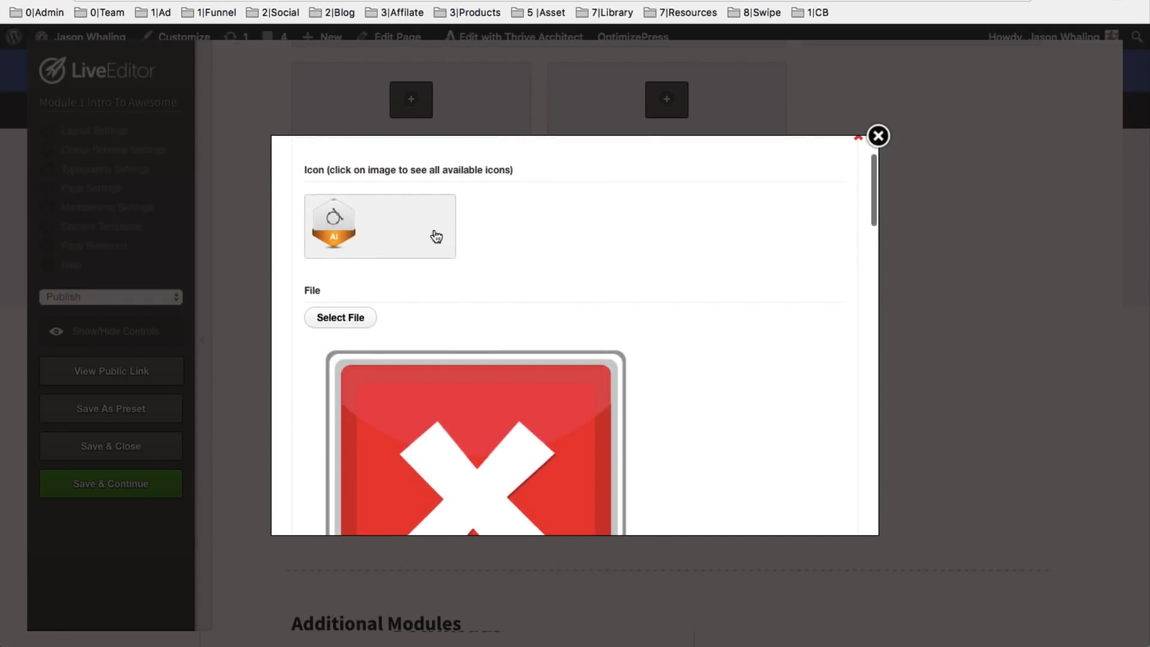
pyautogui.click(380, 234)
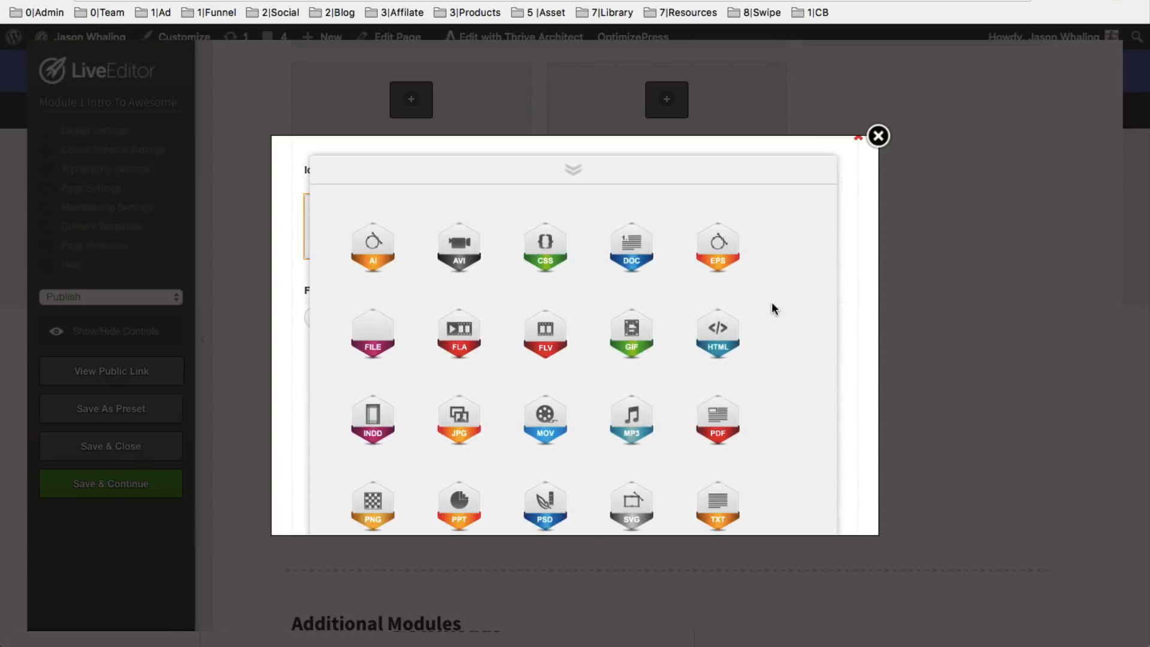
pyautogui.click(572, 172)
pyautogui.scroll(2, 619, 262)
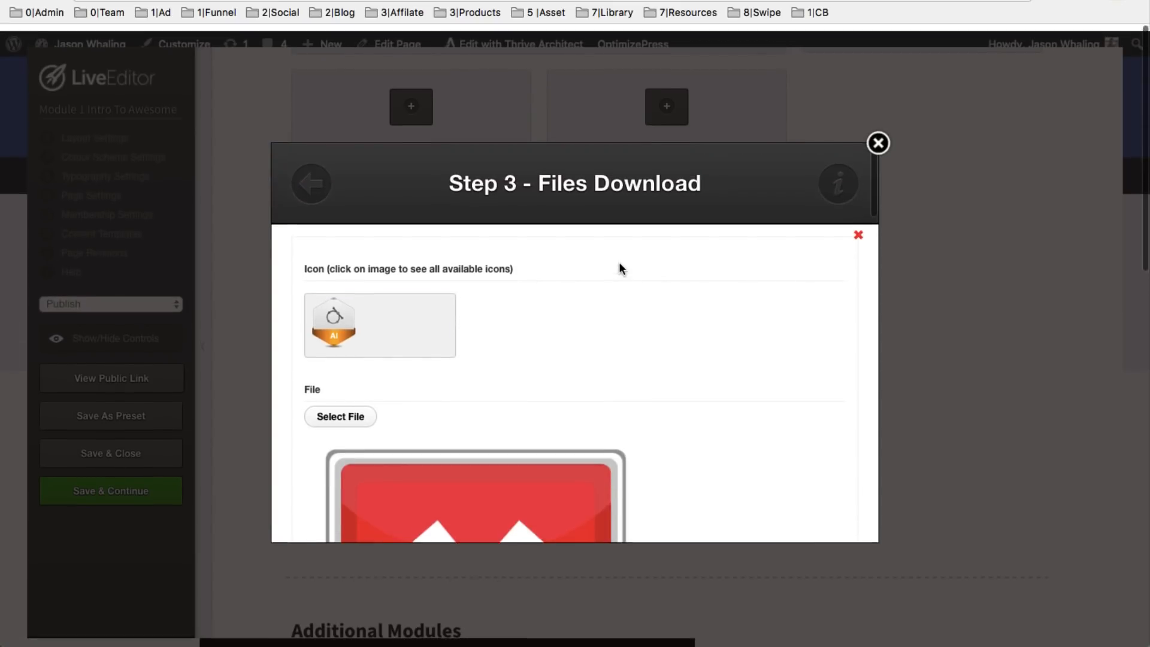
# Search the elements for "file do" and choose Files Download with the boxed style titled Downloads
pyautogui.moveTo(536, 172); pyautogui.dragTo(312, 176)
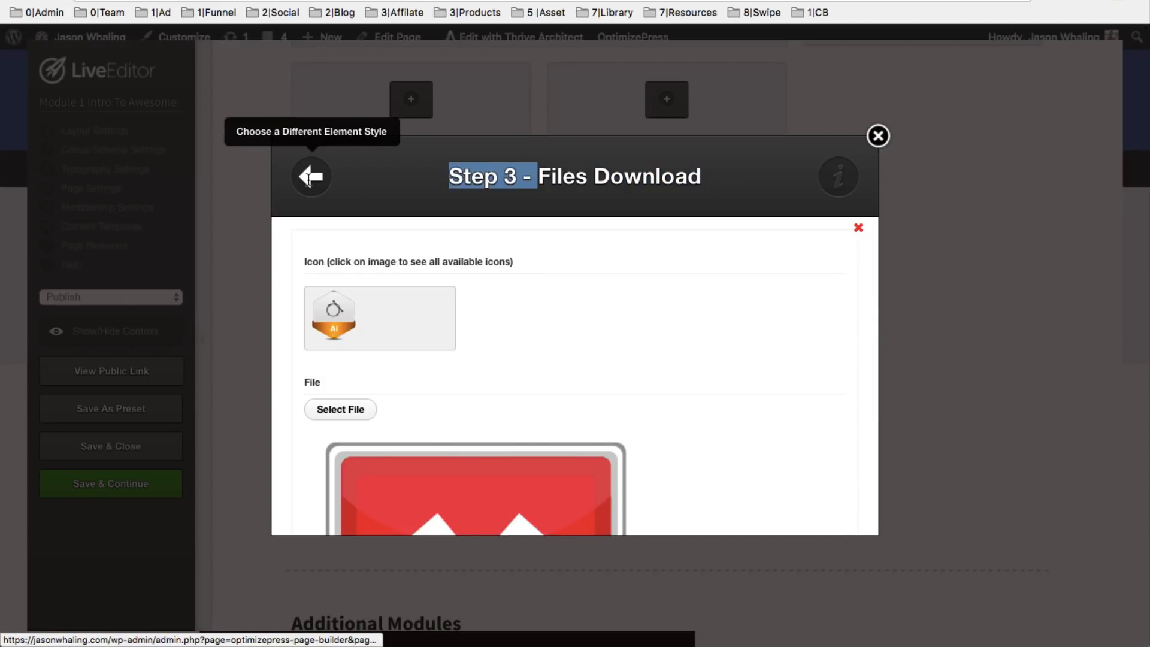
pyautogui.click(312, 176)
pyautogui.click(502, 249)
pyautogui.write('file do')
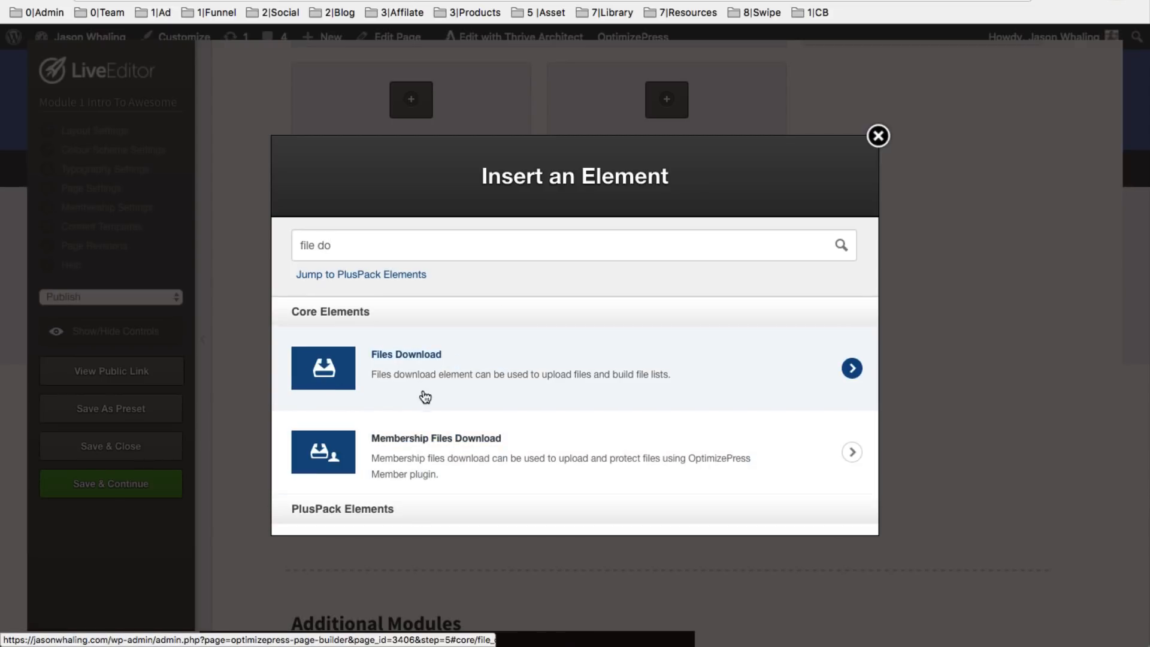
pyautogui.click(459, 386)
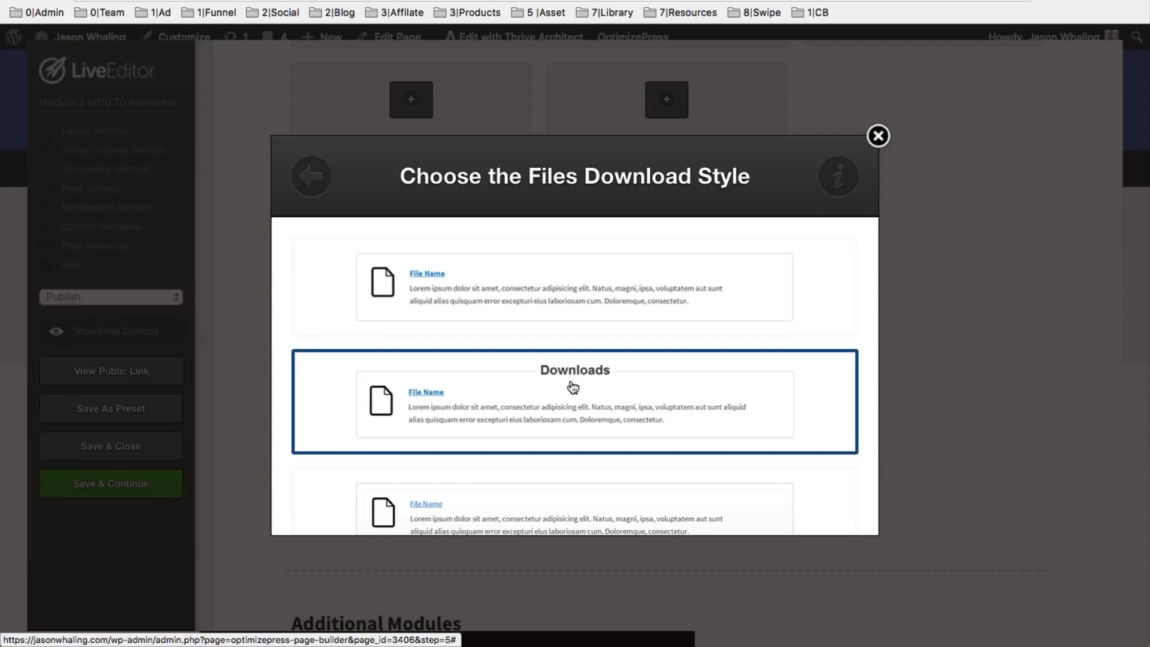
pyautogui.click(504, 390)
# Add a new file entry, look over its icon, file, name and description fields, and close the dialog without inserting it
pyautogui.scroll(-3, 459, 326)
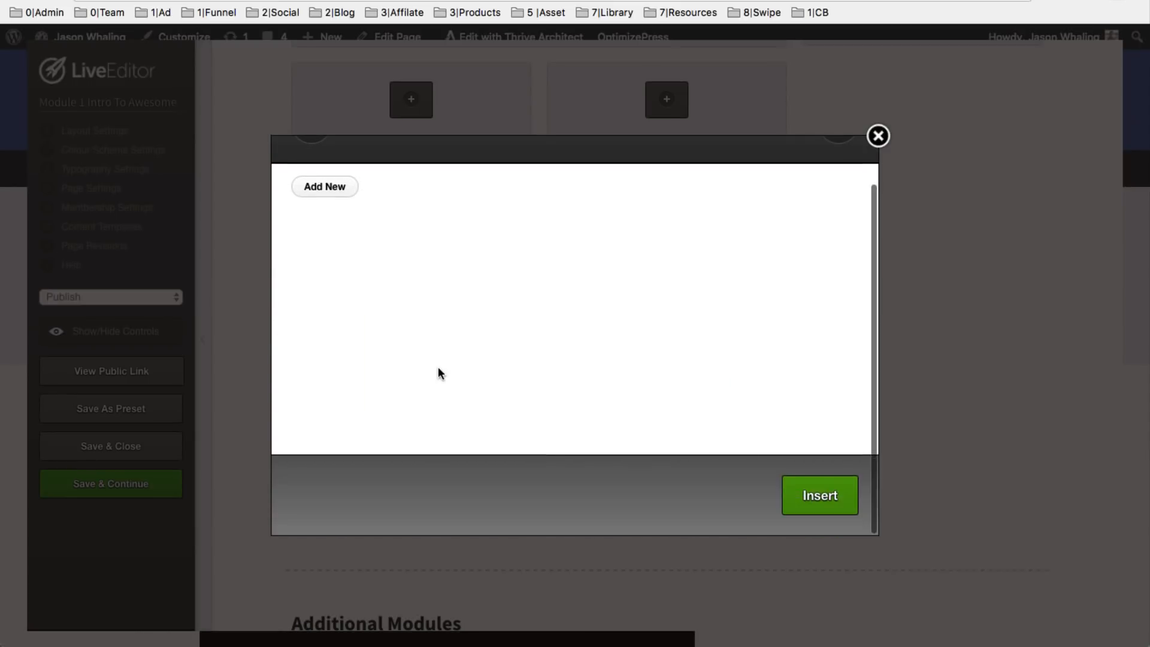
pyautogui.click(327, 187)
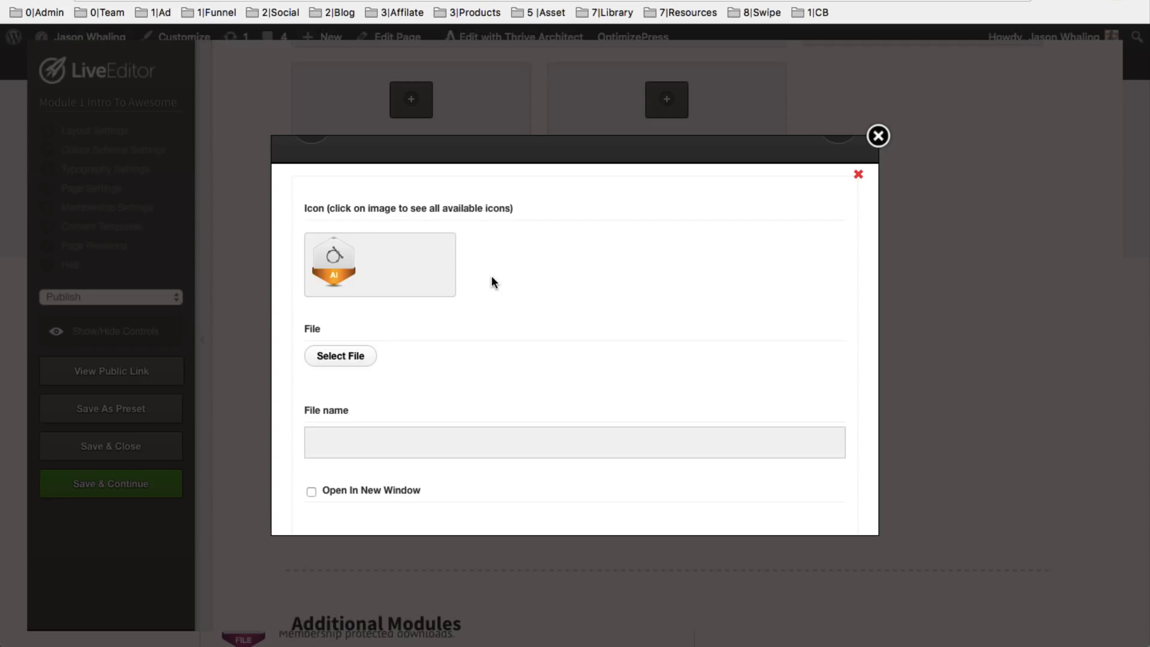
pyautogui.scroll(-8, 492, 278)
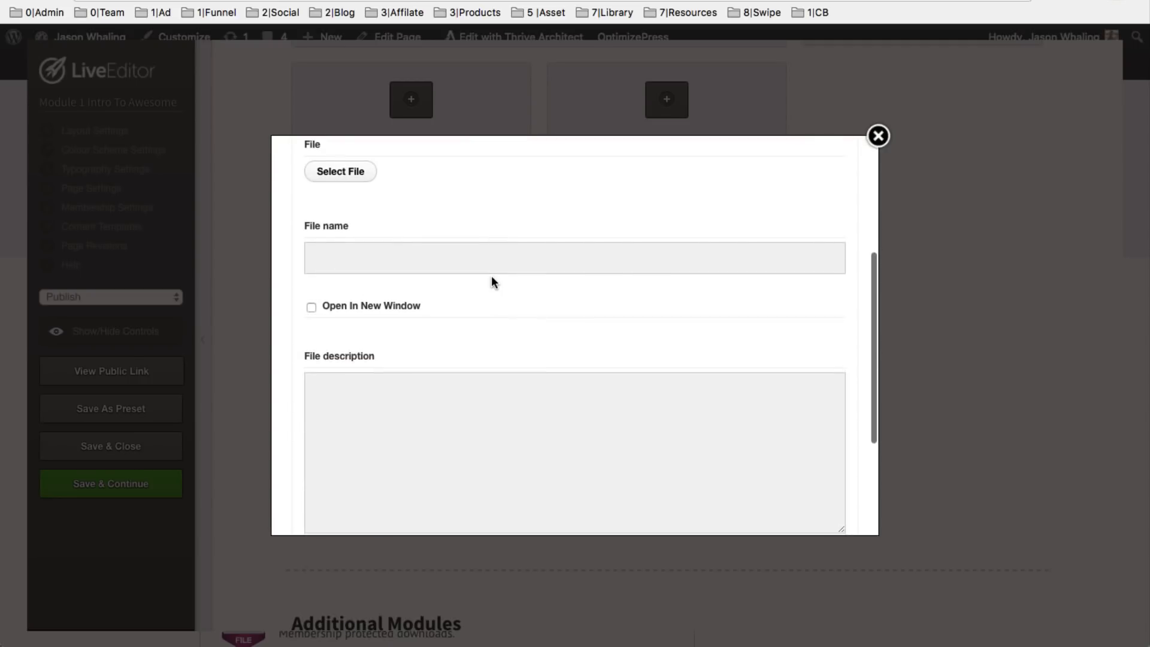
pyautogui.scroll(10, 492, 277)
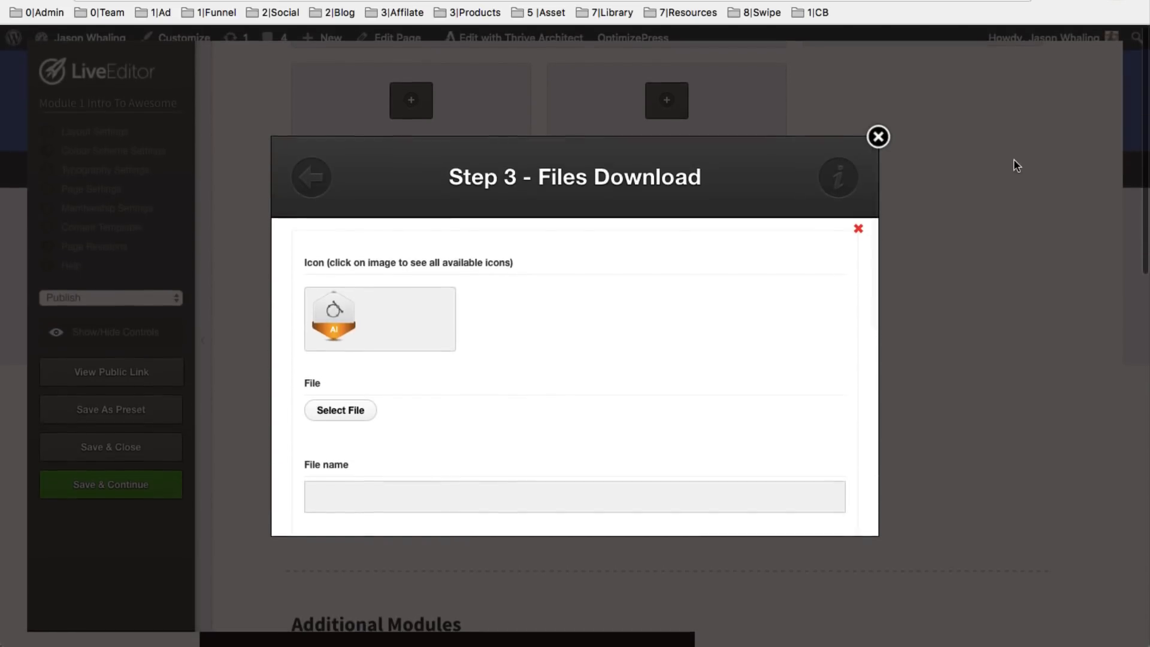
pyautogui.click(878, 137)
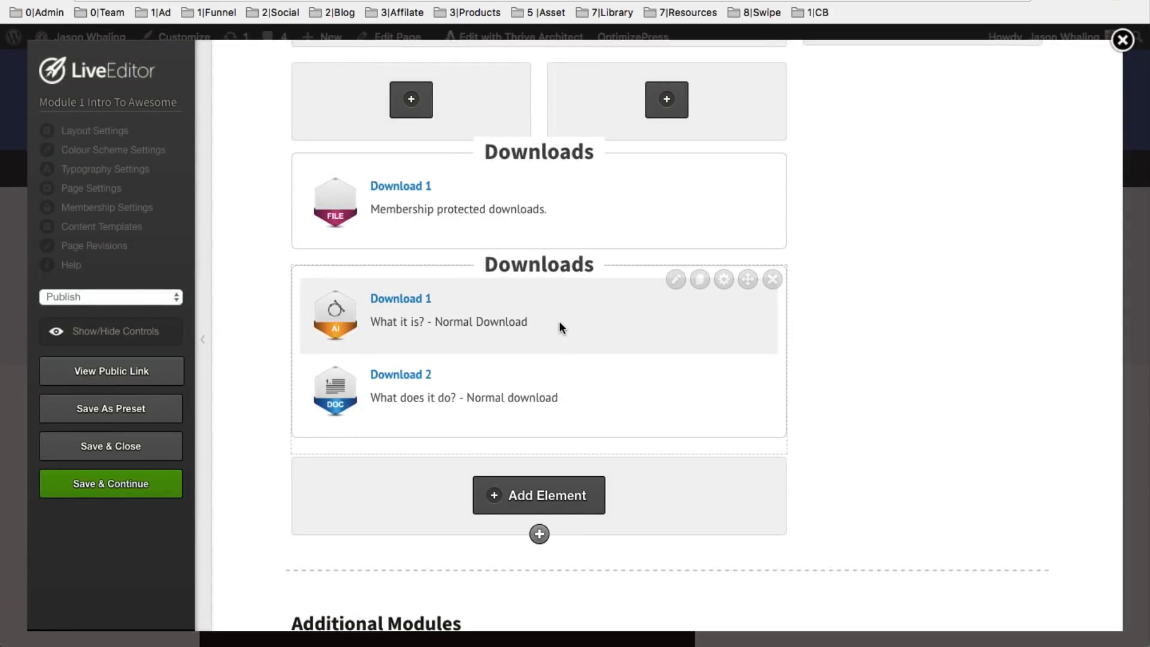
# Open the membership-protected Downloads element, examine its membership level choices, packages, icon, file and name fields, and close it without updating
pyautogui.moveTo(694, 174)
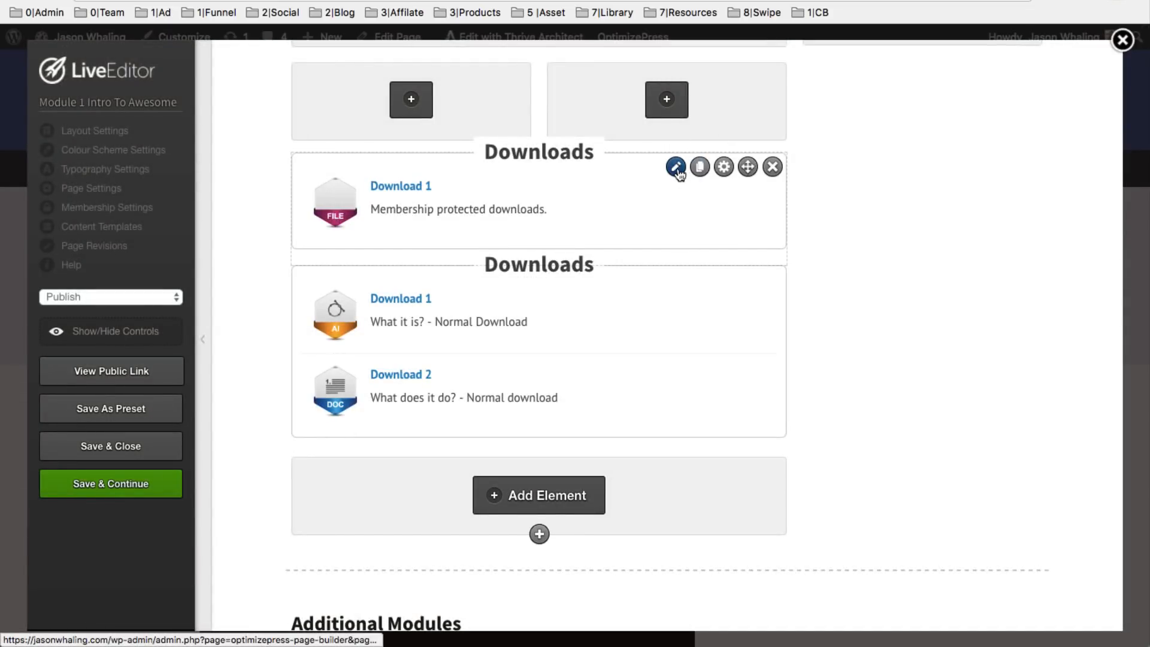
pyautogui.click(677, 169)
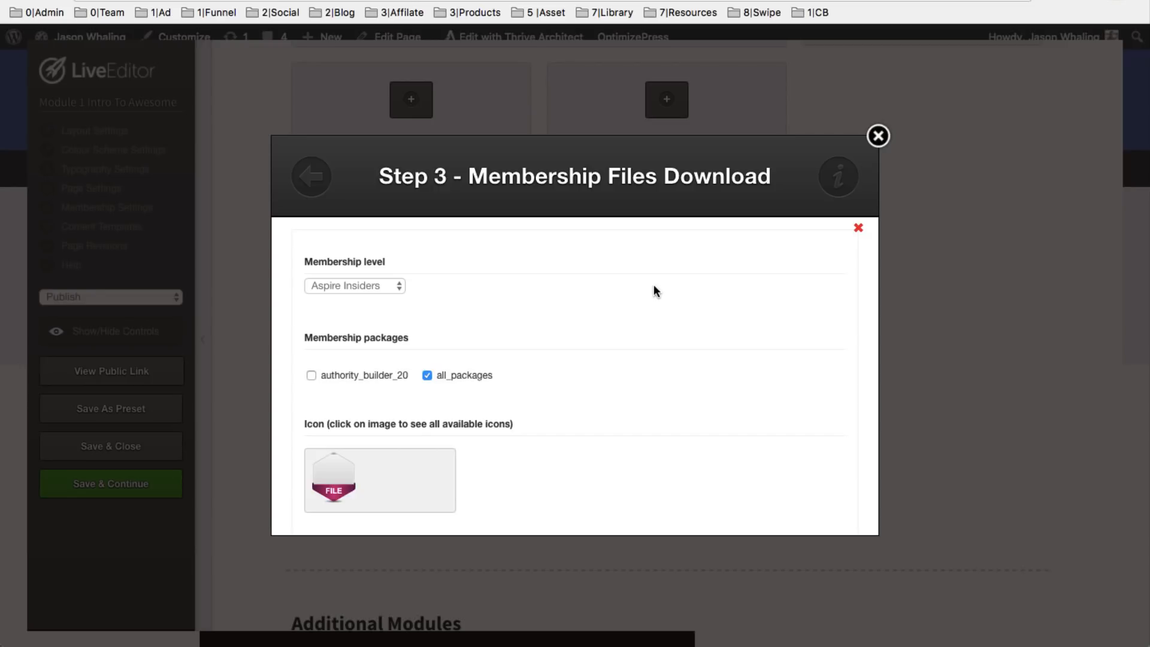
pyautogui.scroll(-3, 654, 286)
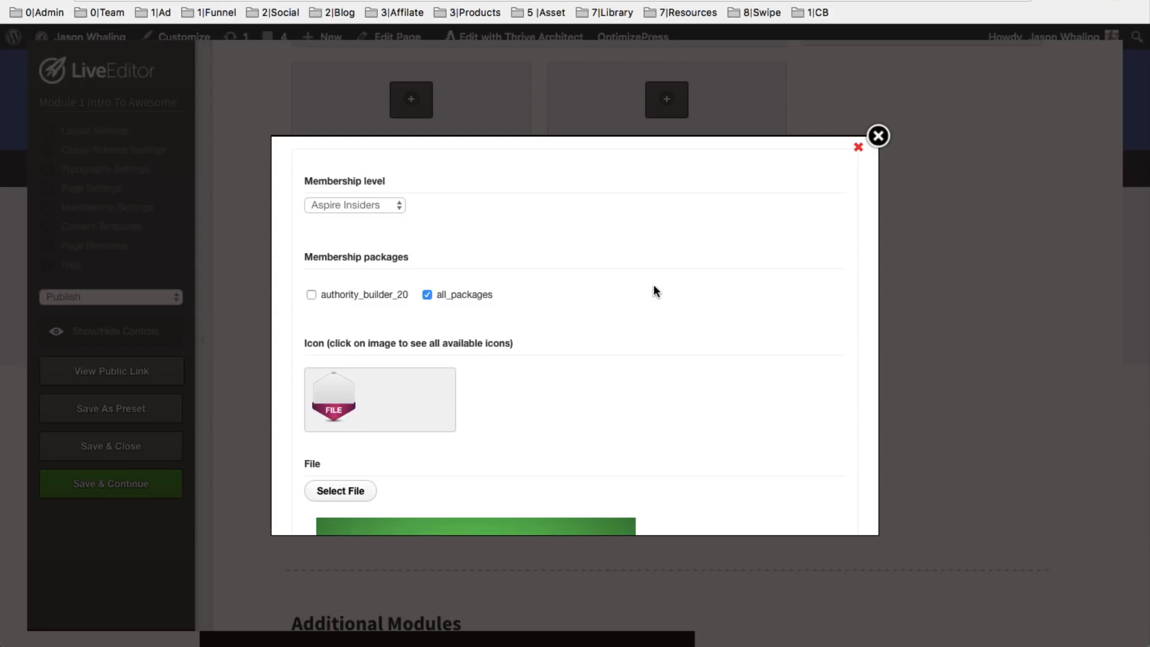
pyautogui.scroll(-1, 654, 287)
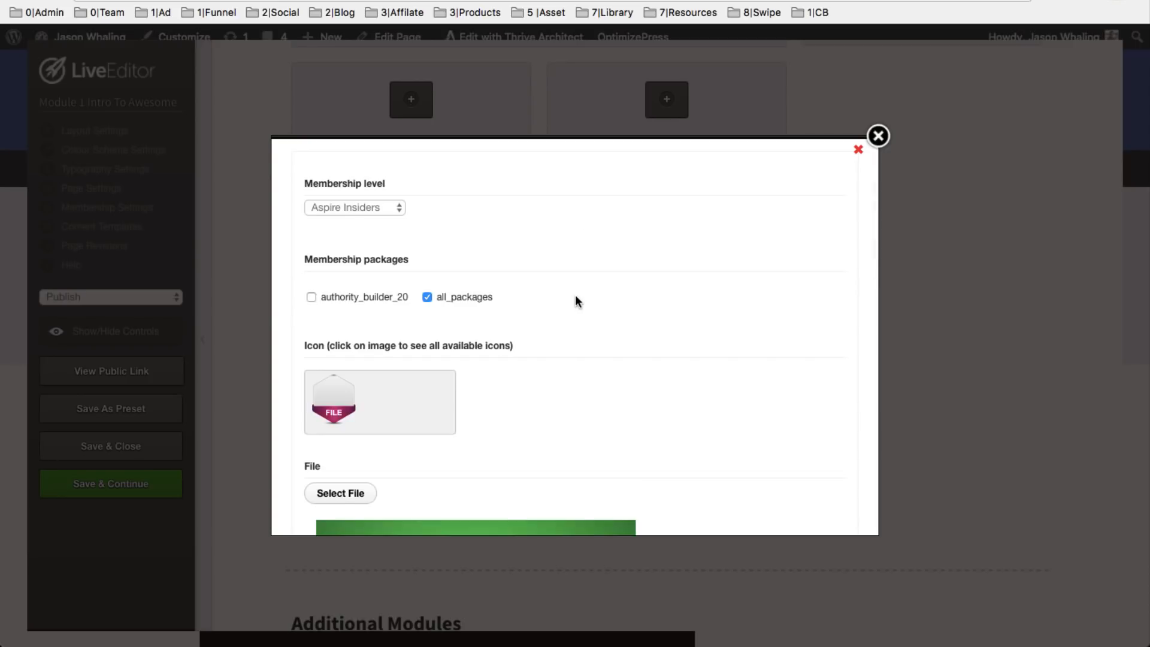
pyautogui.scroll(-1, 576, 296)
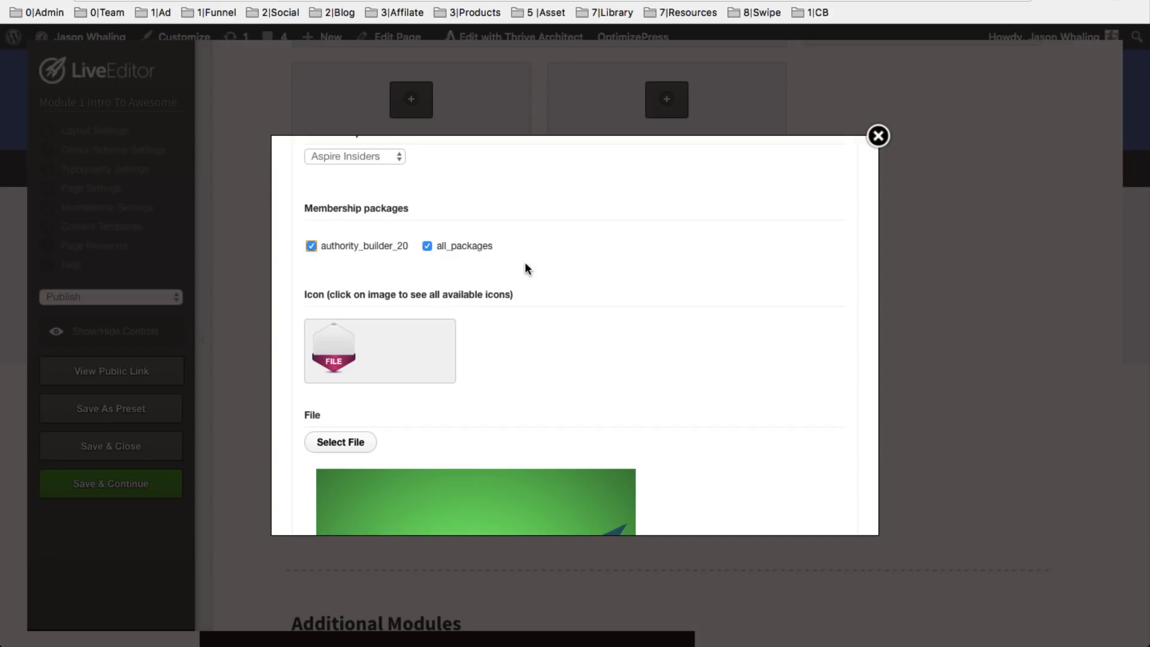
pyautogui.scroll(2, 535, 264)
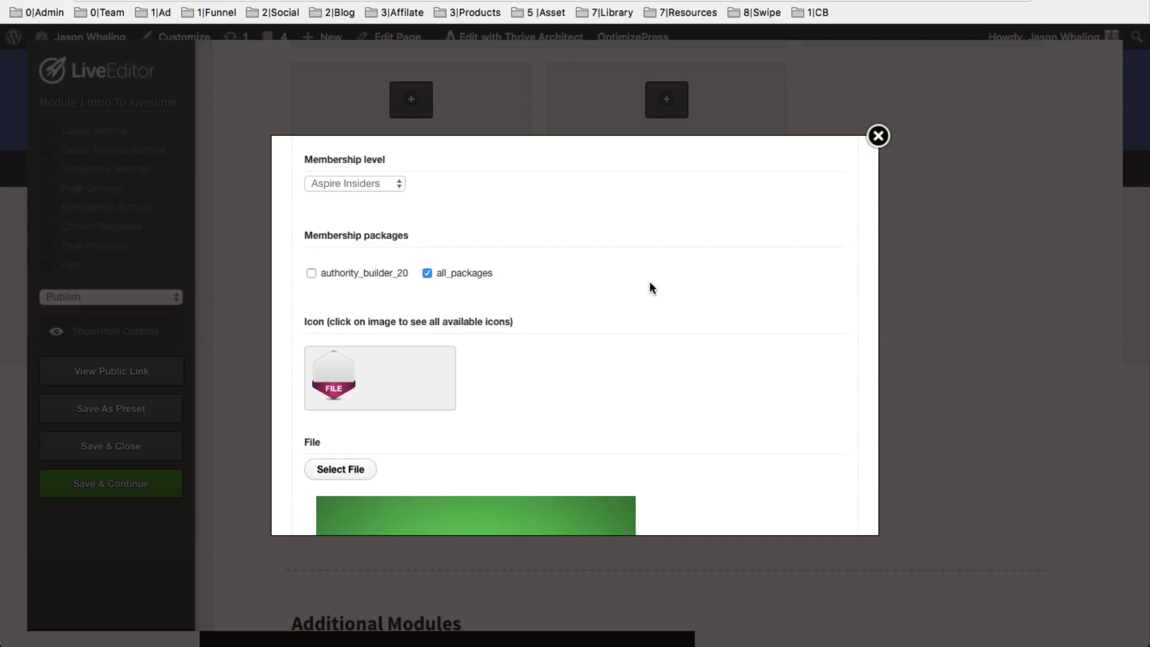
pyautogui.click(390, 183)
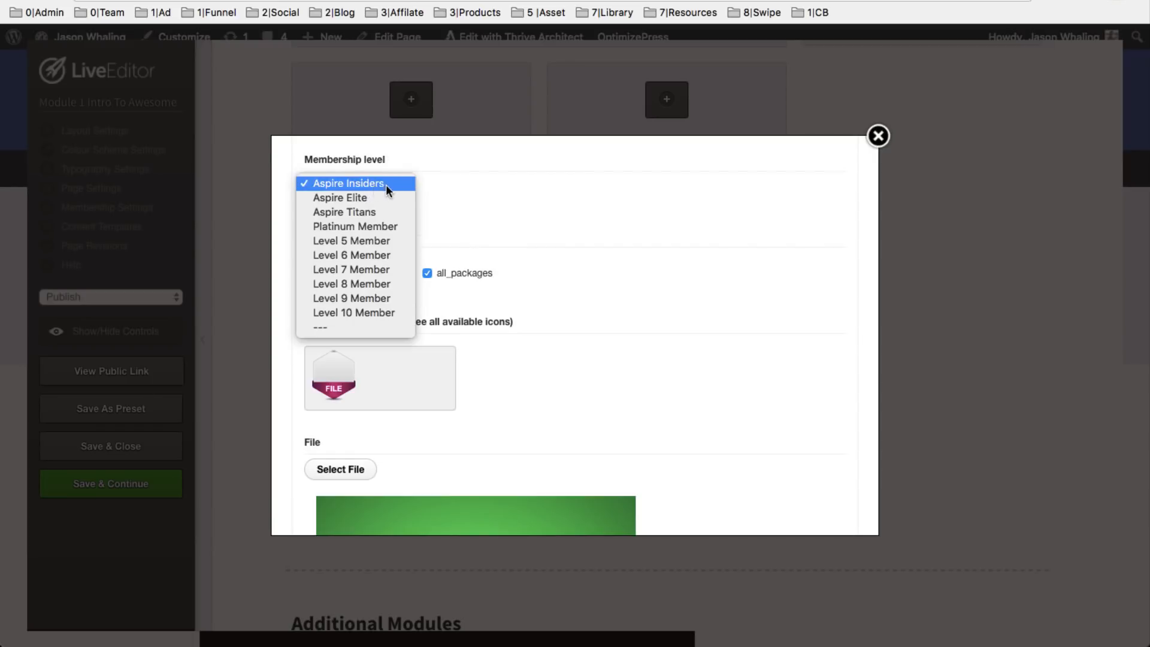
pyautogui.click(375, 184)
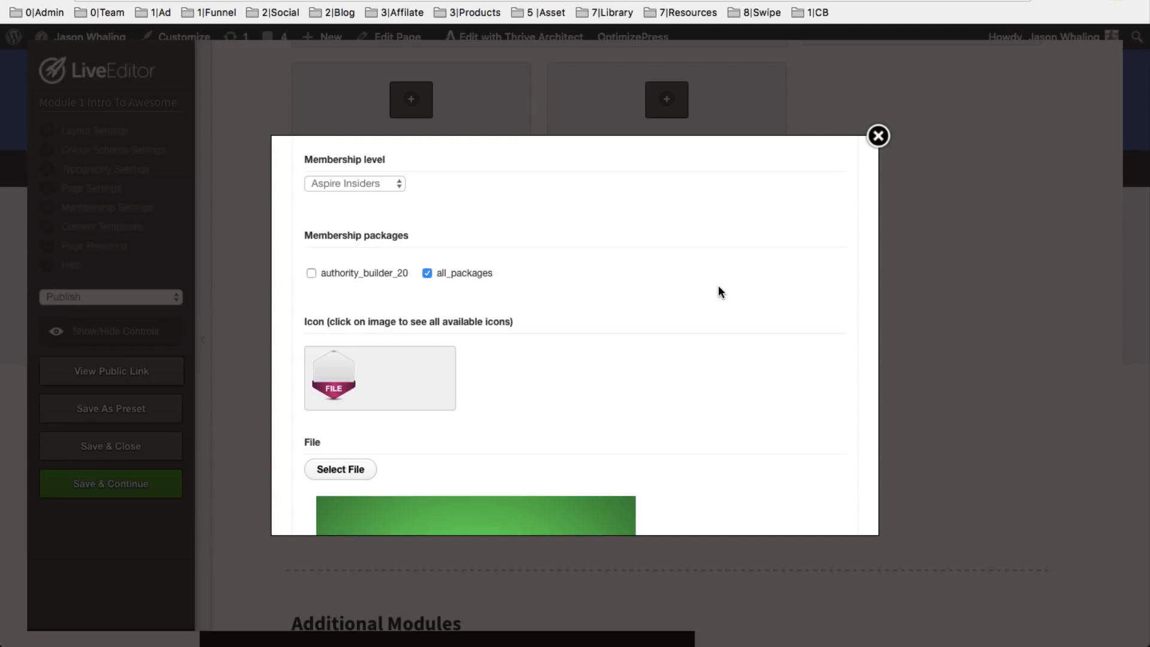
pyautogui.scroll(-8, 718, 285)
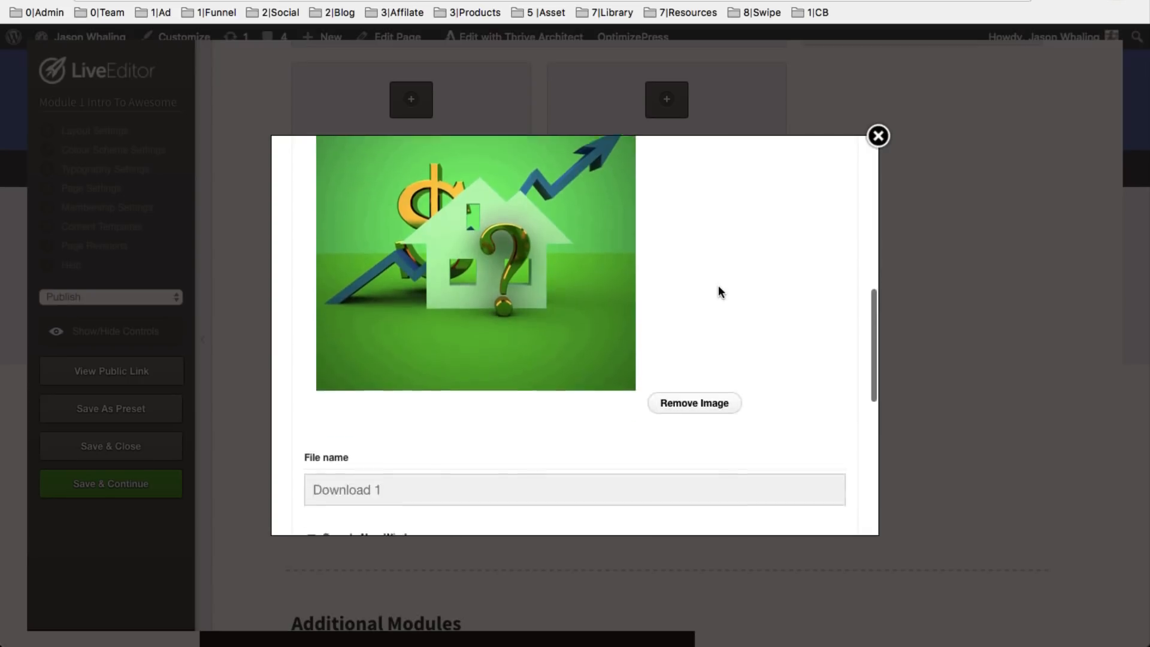
pyautogui.scroll(-5, 718, 285)
pyautogui.click(878, 135)
# Set the category of the Additional Modules page listing to Module 1: Expert Foundations and update the element
pyautogui.scroll(-3, 691, 246)
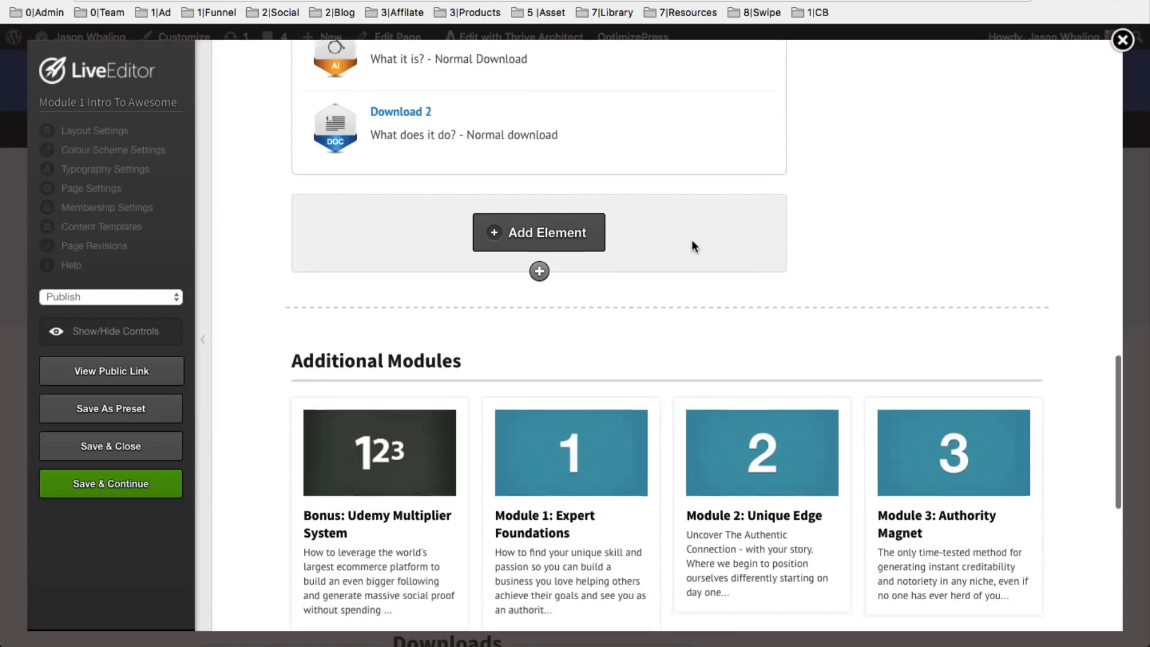
pyautogui.scroll(-1, 599, 359)
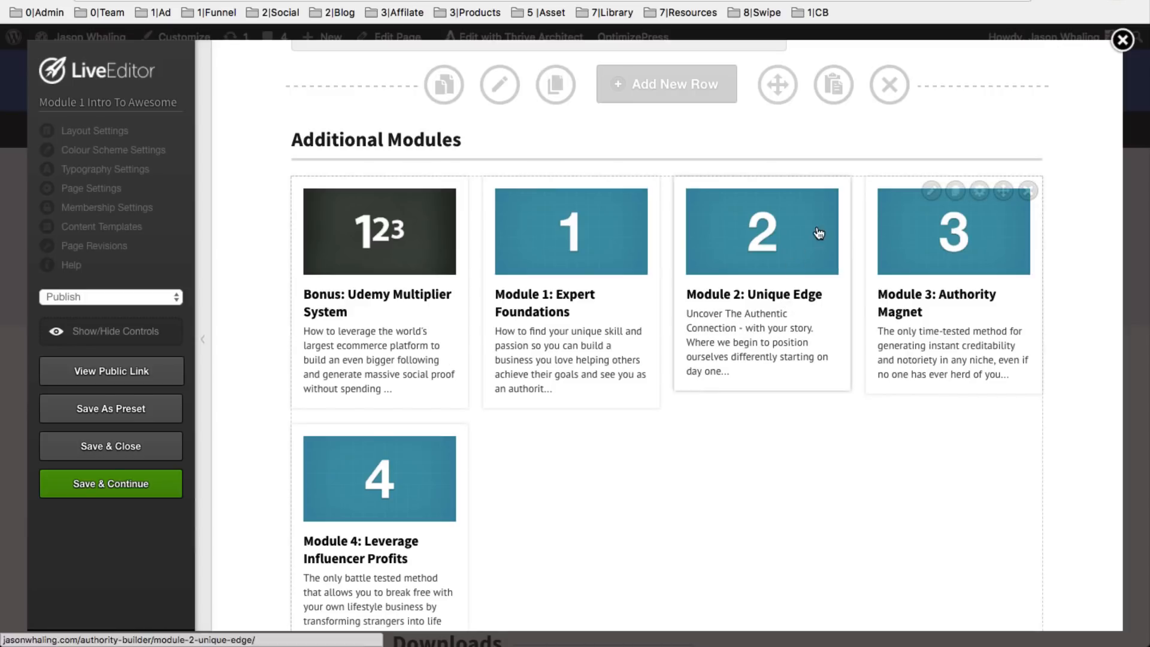
pyautogui.click(932, 191)
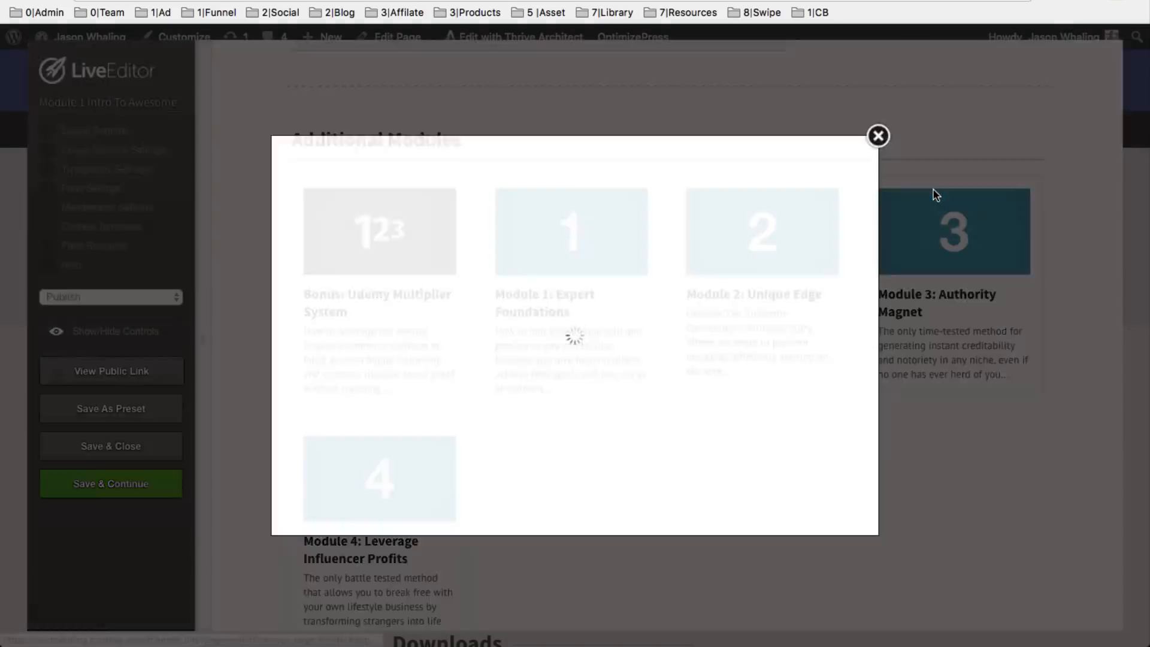
pyautogui.scroll(-1, 742, 360)
pyautogui.scroll(-3, 742, 362)
pyautogui.scroll(2, 742, 362)
pyautogui.scroll(-5, 574, 294)
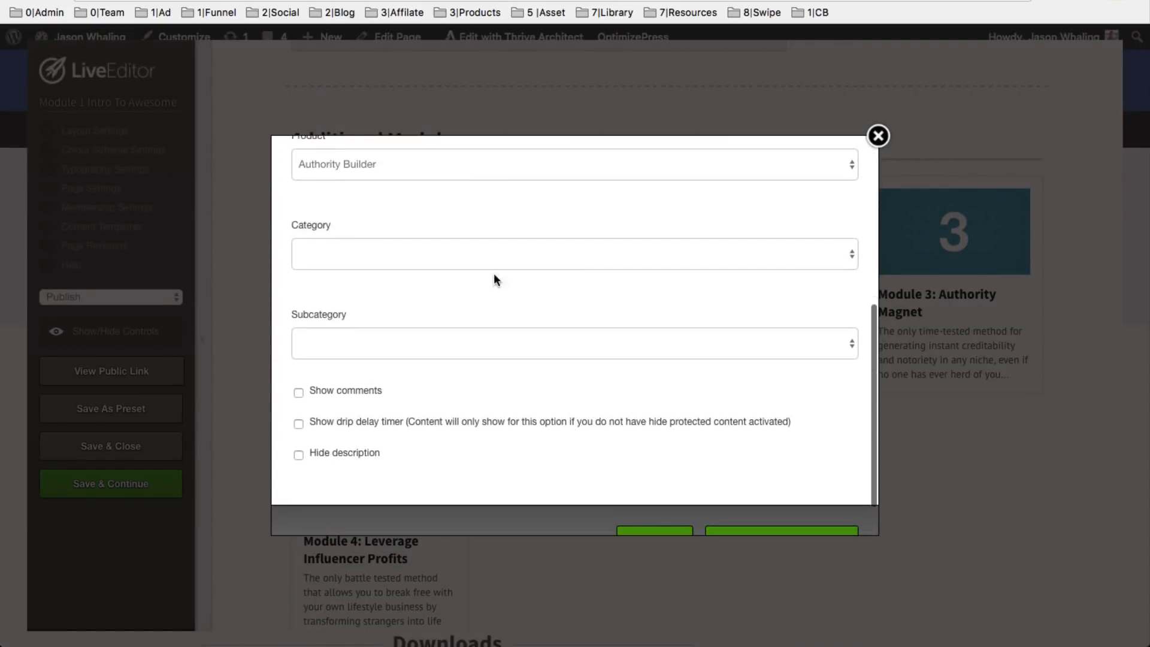
pyautogui.click(357, 250)
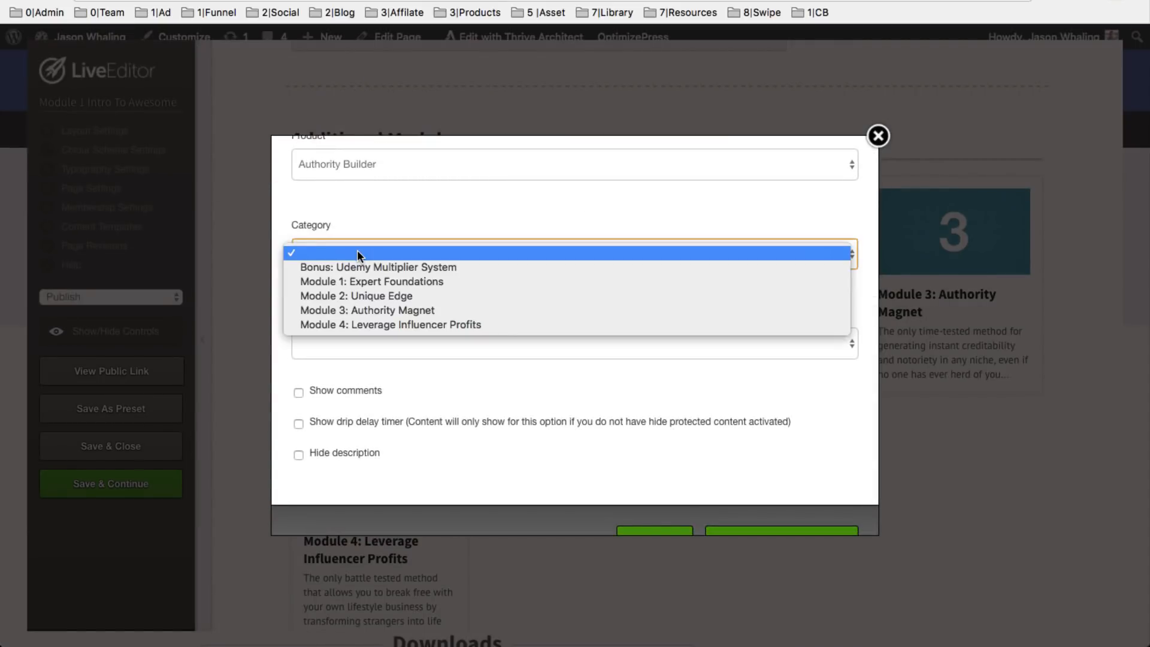
pyautogui.click(468, 281)
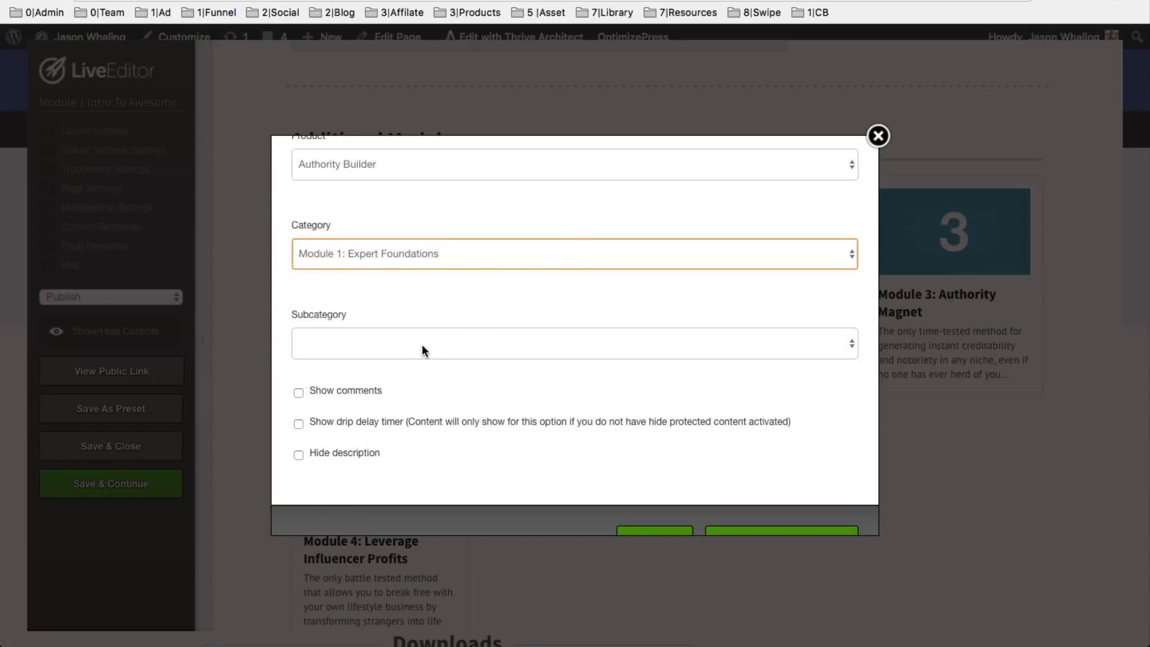
pyautogui.scroll(-1, 512, 299)
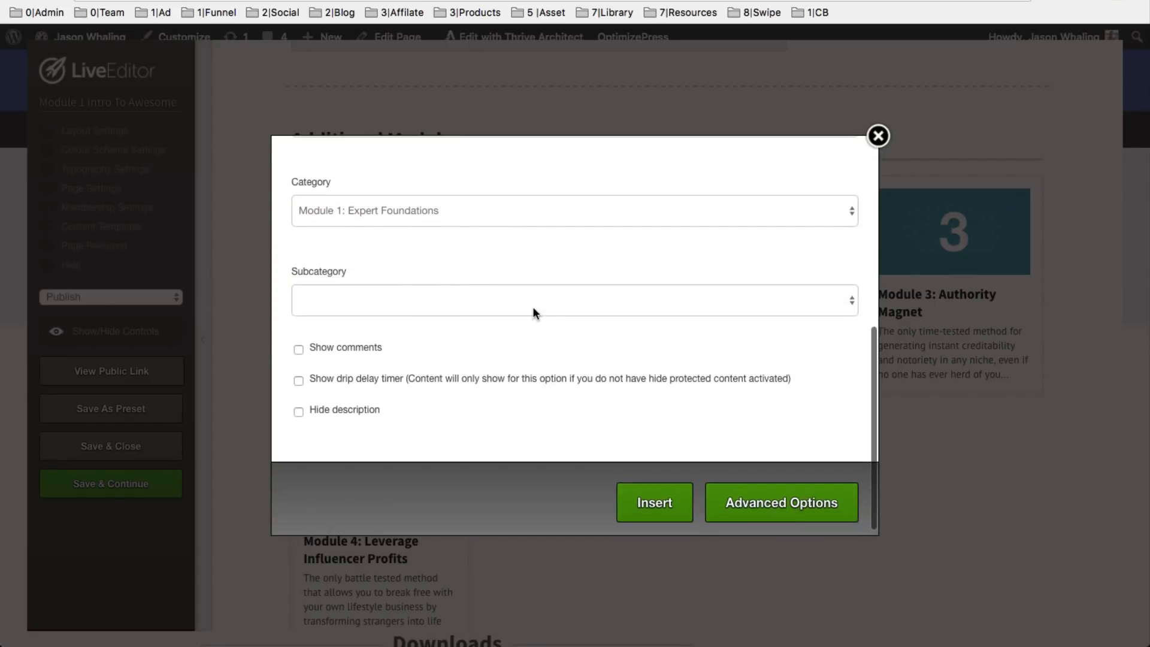
pyautogui.click(655, 519)
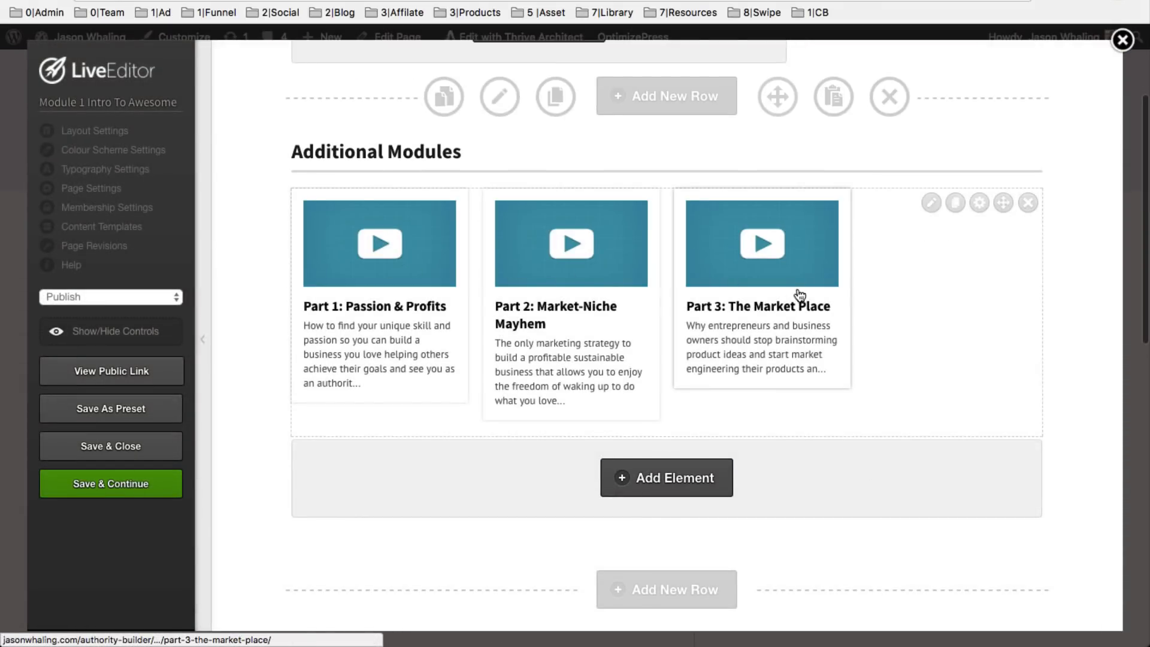
# Set the product of the Additional Modules page listing to Ultimate YouTube Tutorial and update the element
pyautogui.scroll(7, 827, 323)
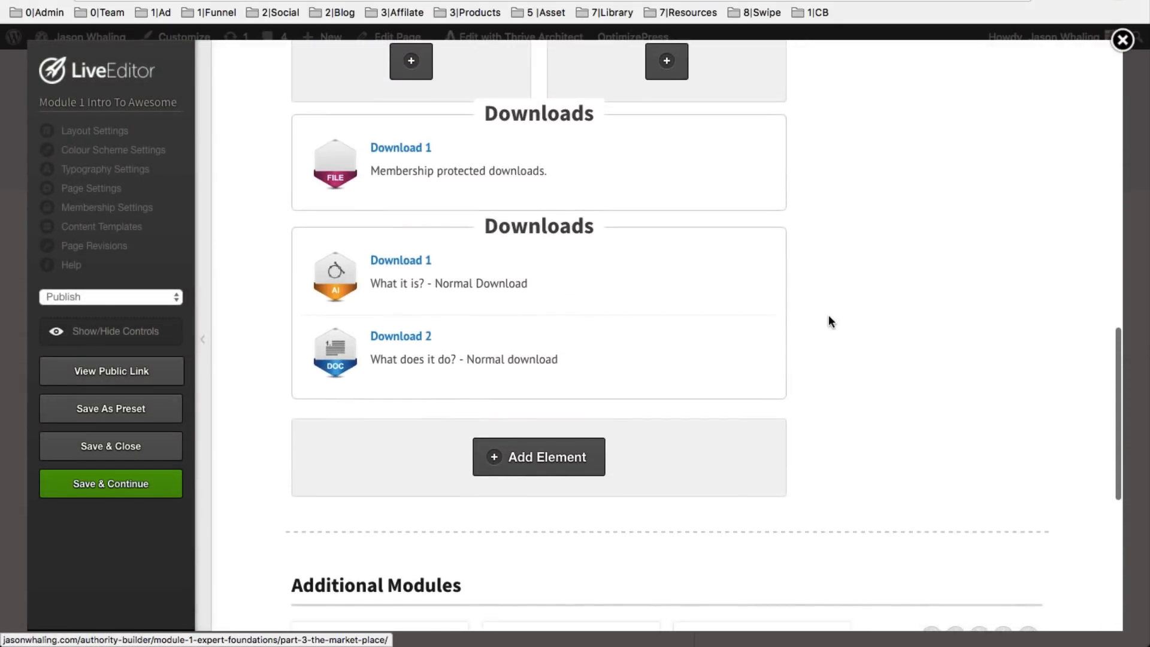
pyautogui.scroll(-4, 829, 321)
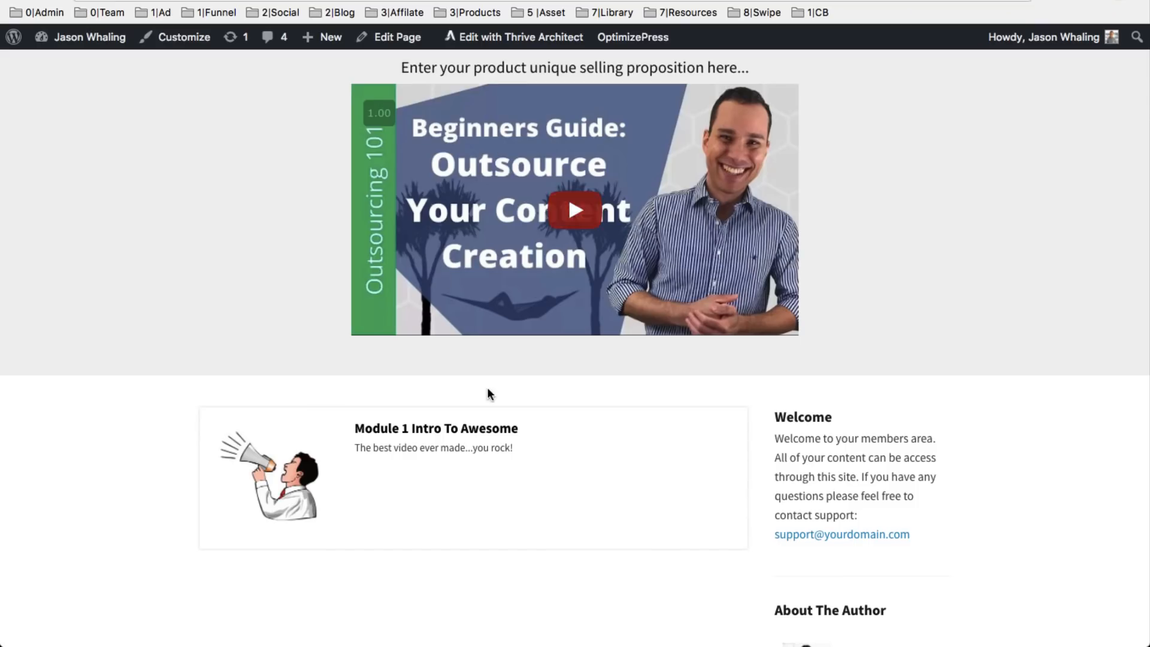
pyautogui.scroll(-3, 489, 393)
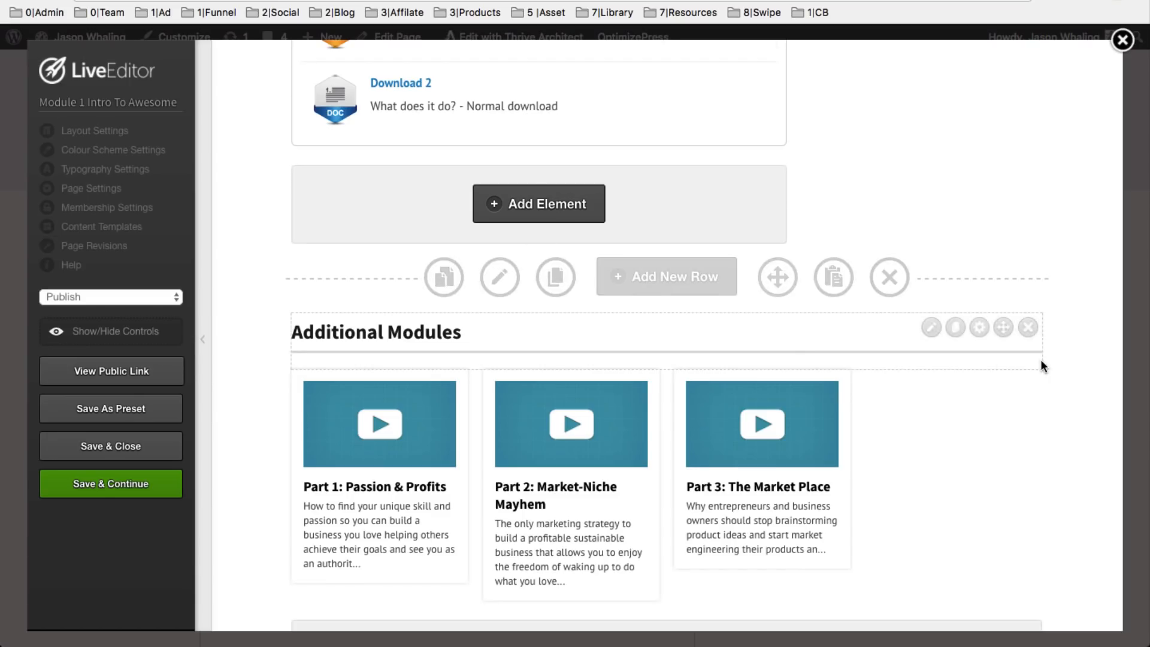
pyautogui.scroll(3, 1041, 358)
pyautogui.scroll(-2, 882, 309)
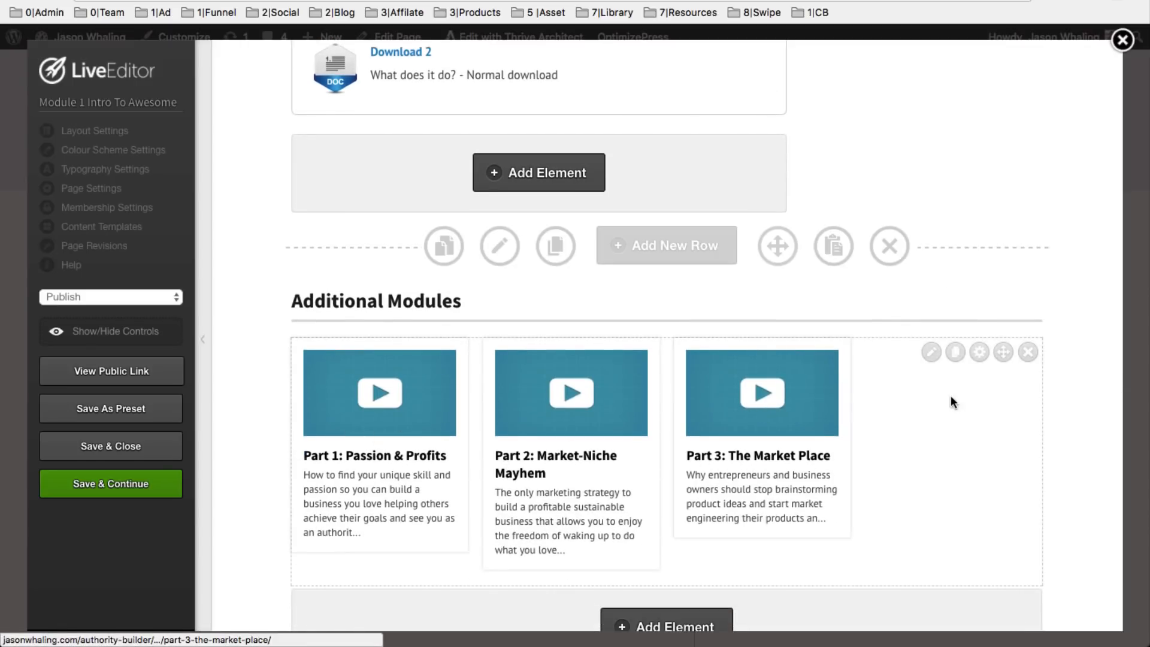
pyautogui.click(931, 353)
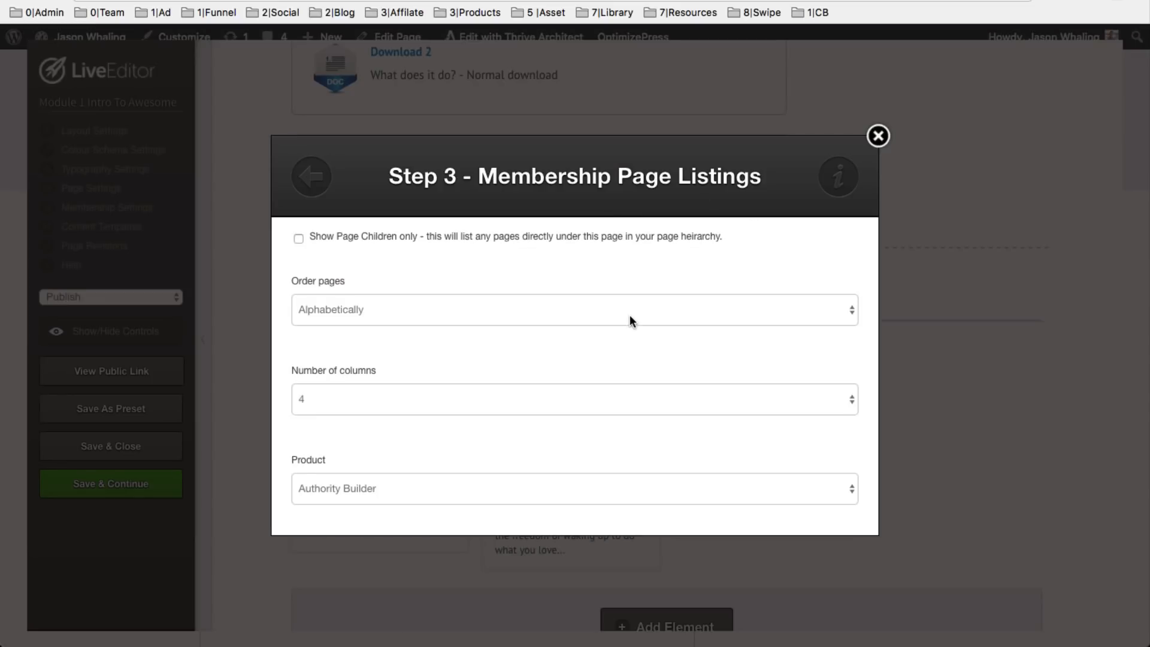
pyautogui.scroll(-2, 618, 312)
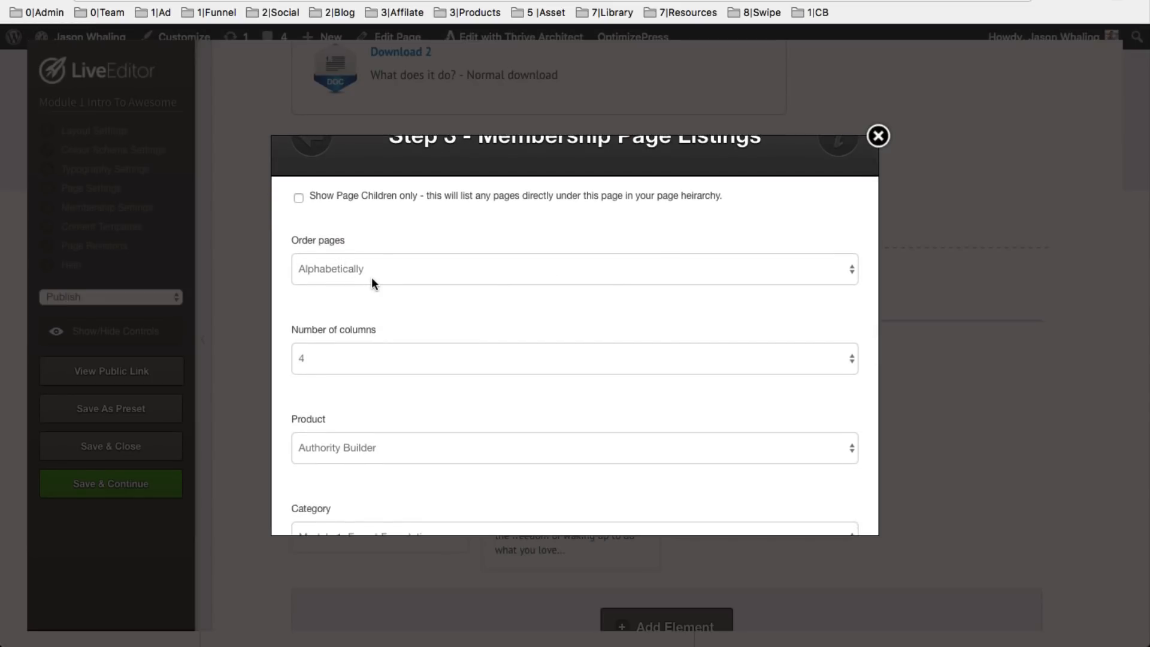
pyautogui.scroll(-5, 452, 318)
pyautogui.click(391, 210)
pyautogui.click(384, 227)
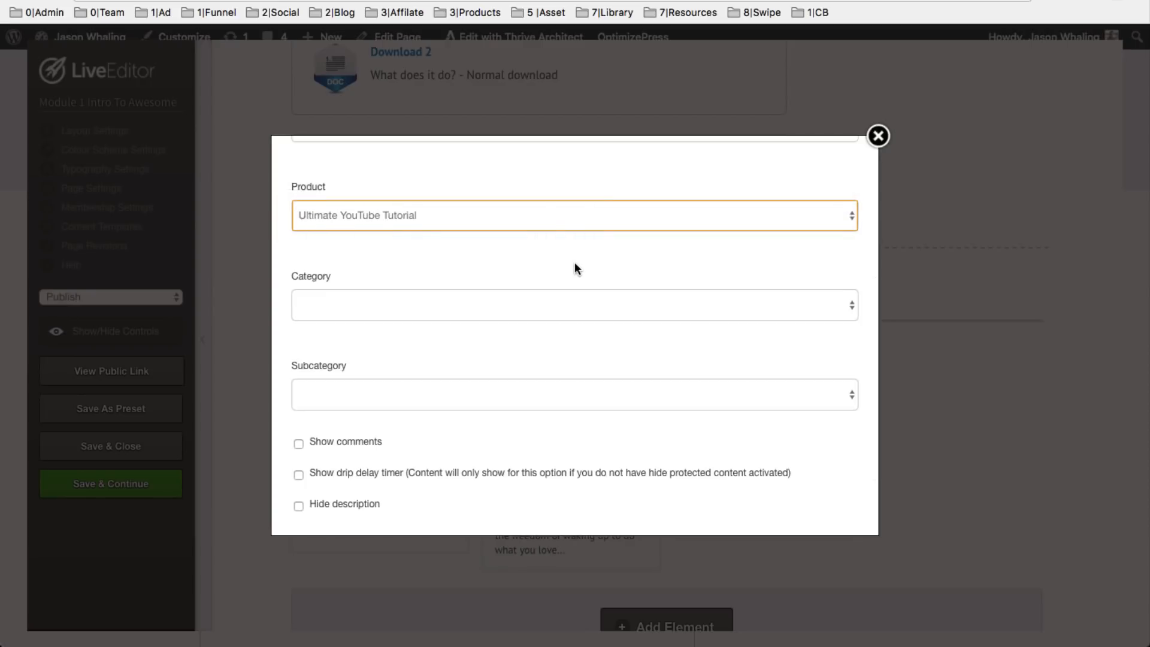
pyautogui.scroll(-2, 574, 261)
pyautogui.click(655, 495)
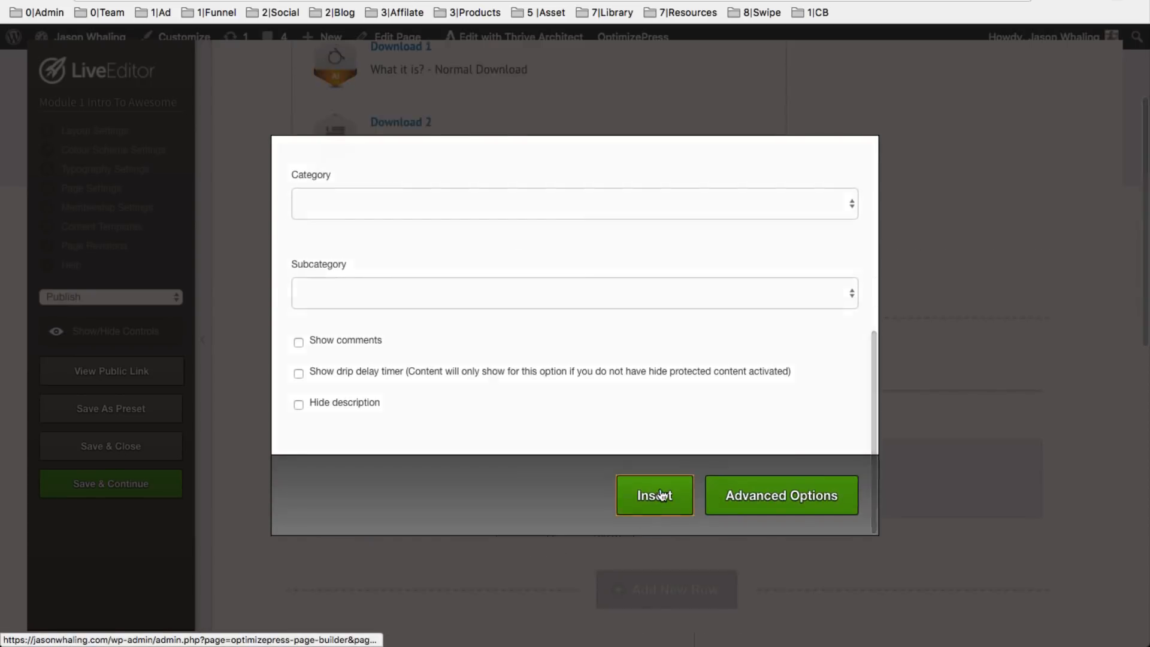
pyautogui.scroll(-3, 983, 396)
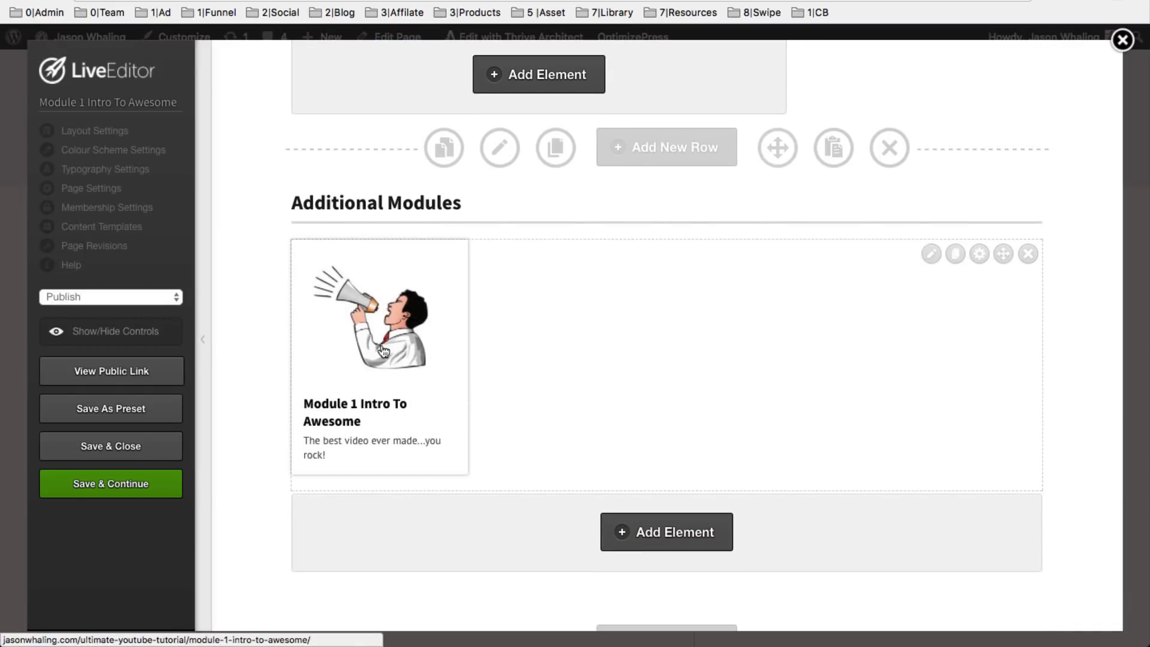
# Hide the element controls in the editor and review the Module 1 page from its header down to Additional Modules
pyautogui.scroll(1, 659, 356)
pyautogui.scroll(15, 661, 356)
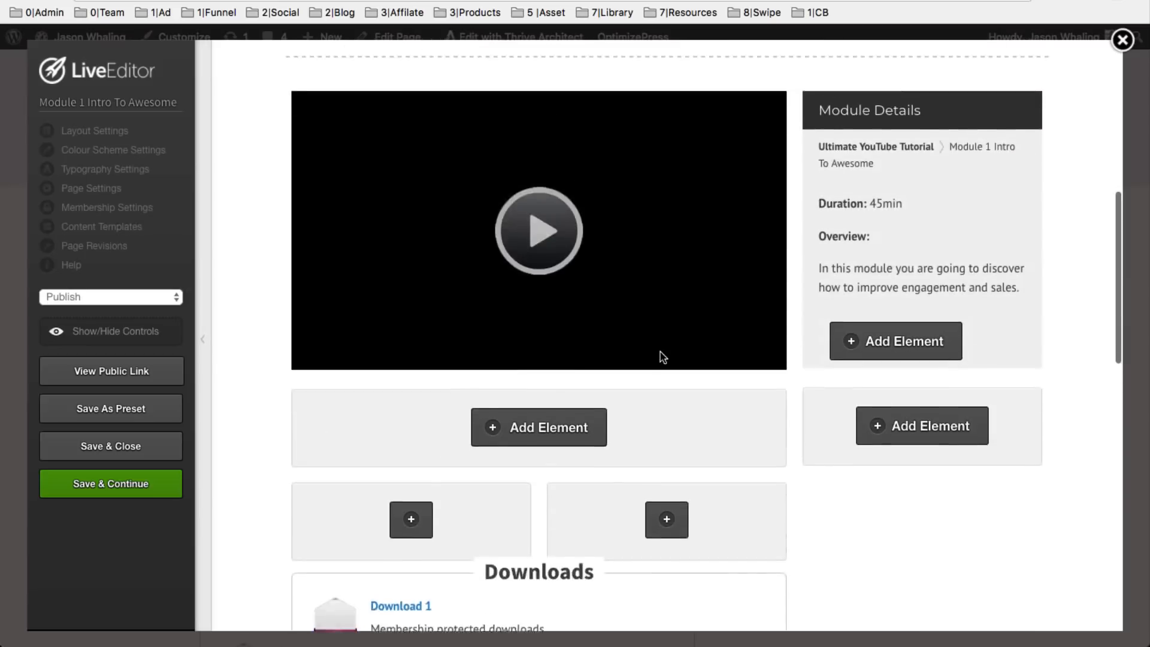
pyautogui.scroll(3, 659, 358)
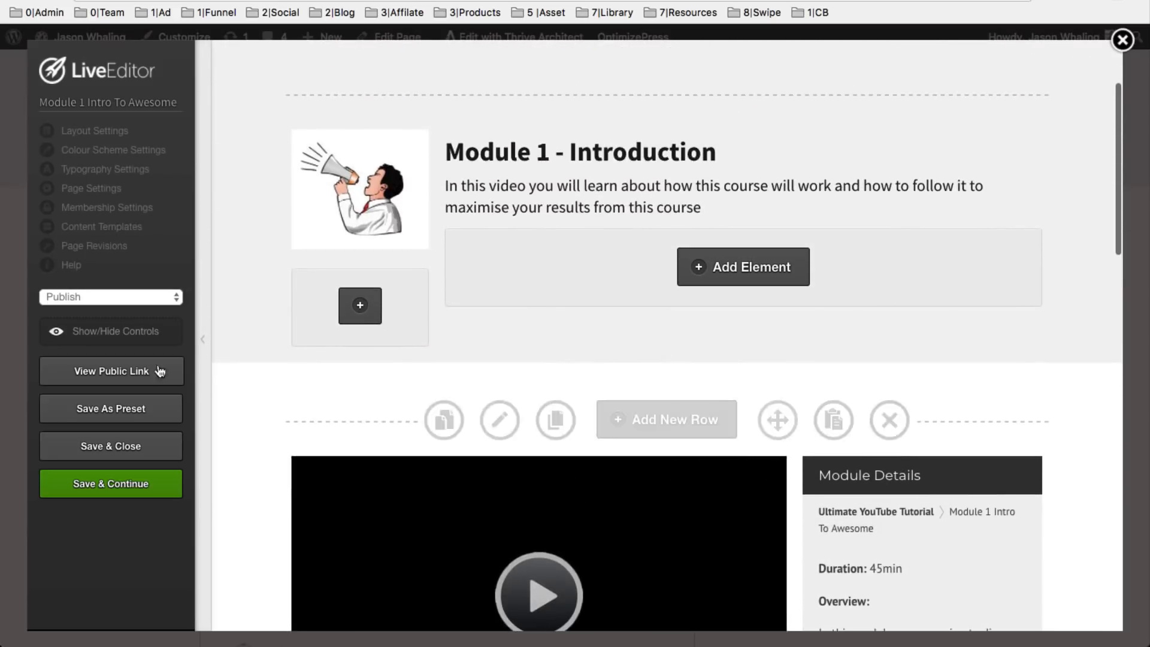
pyautogui.click(116, 331)
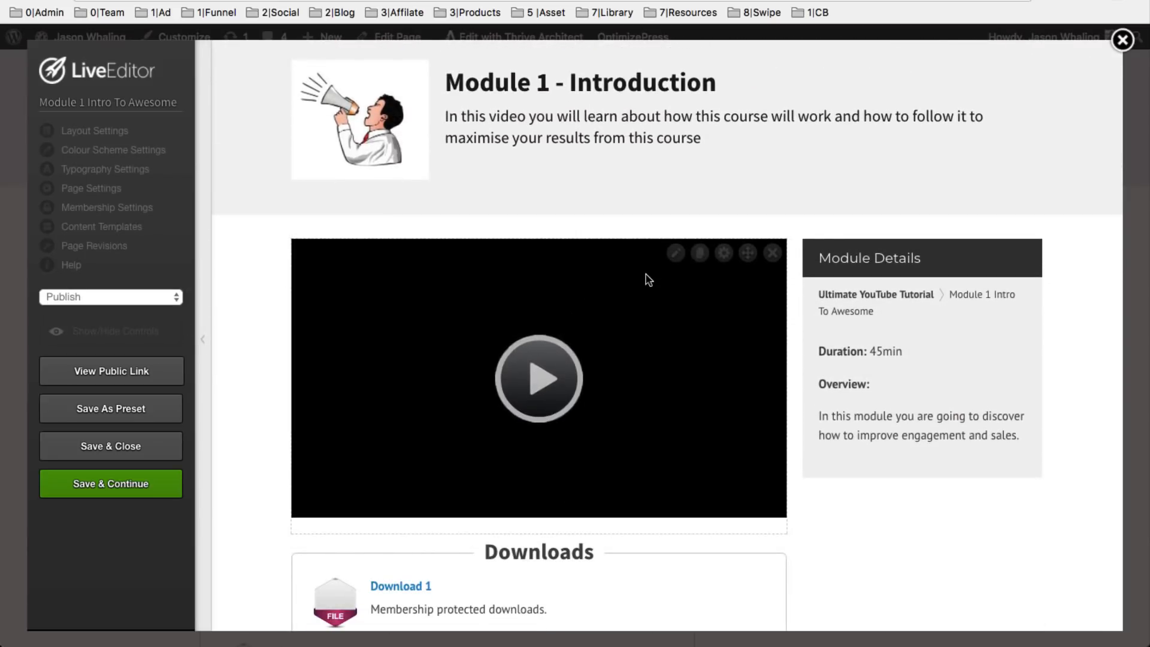
pyautogui.scroll(3, 646, 275)
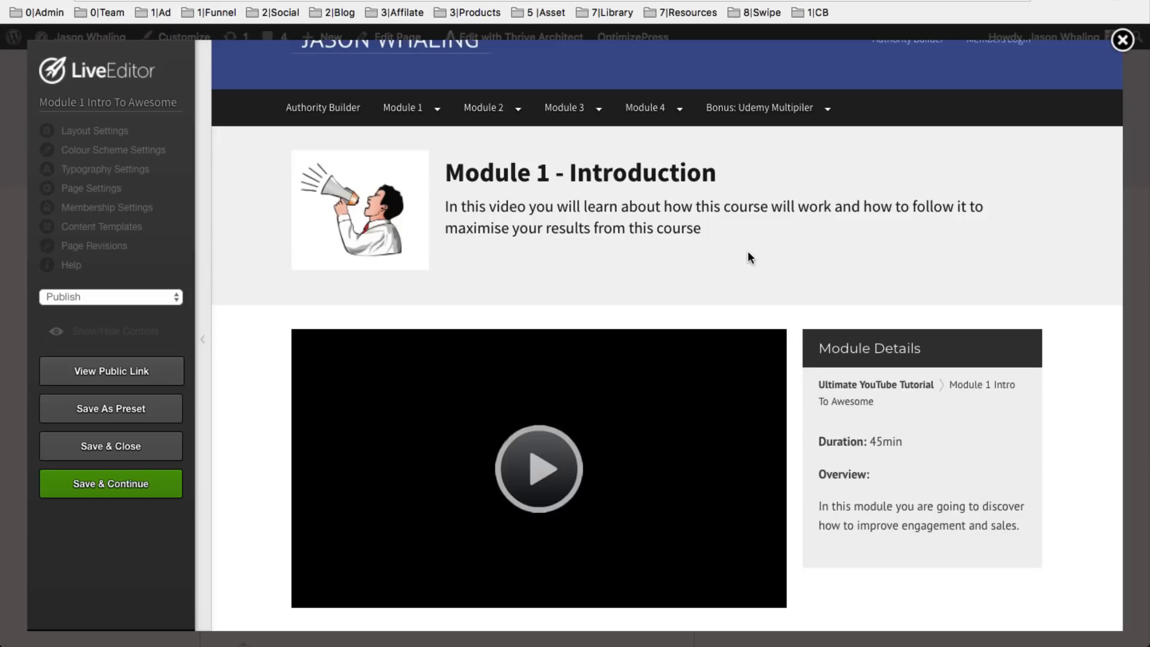
pyautogui.scroll(-15, 748, 253)
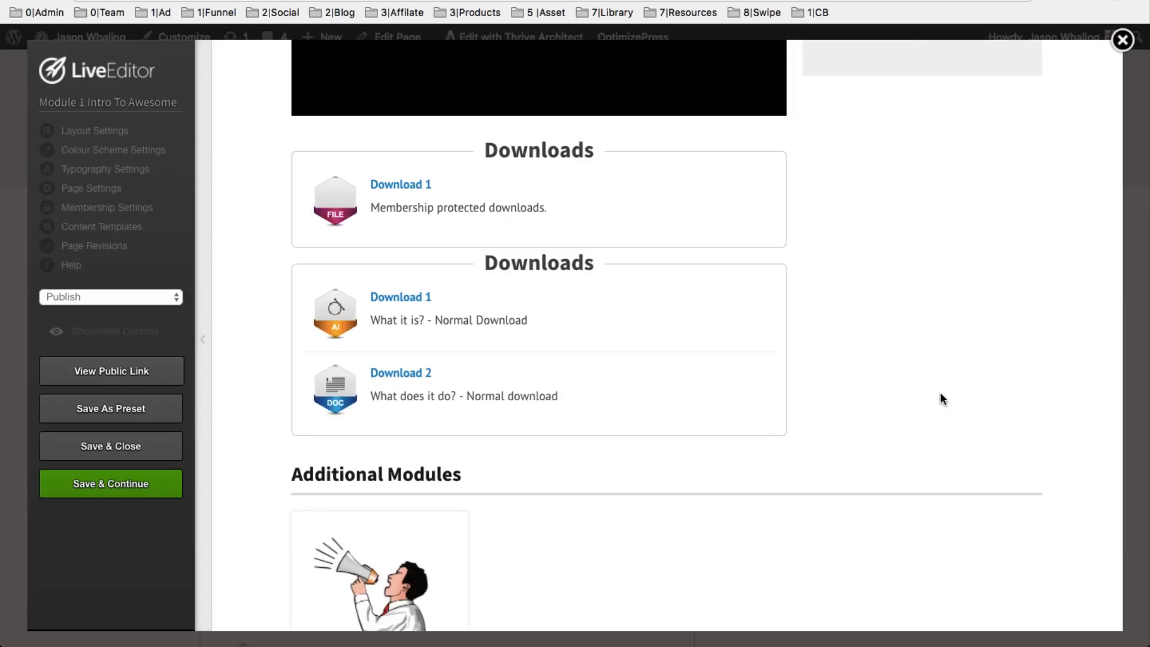
pyautogui.scroll(5, 942, 399)
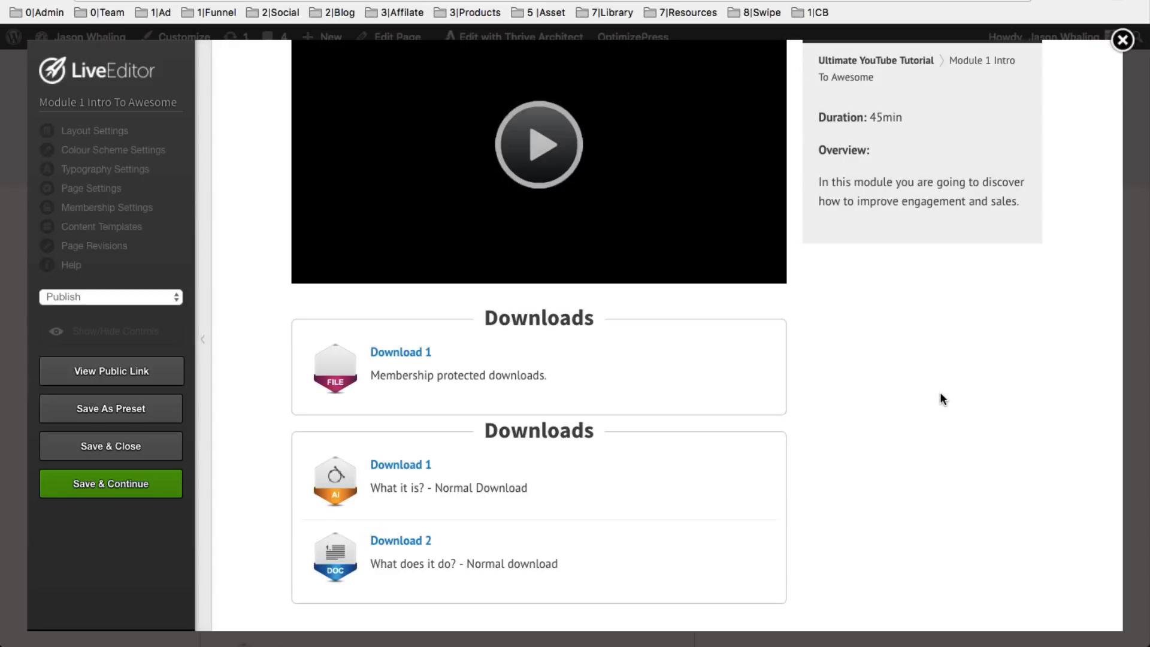
pyautogui.scroll(11, 942, 399)
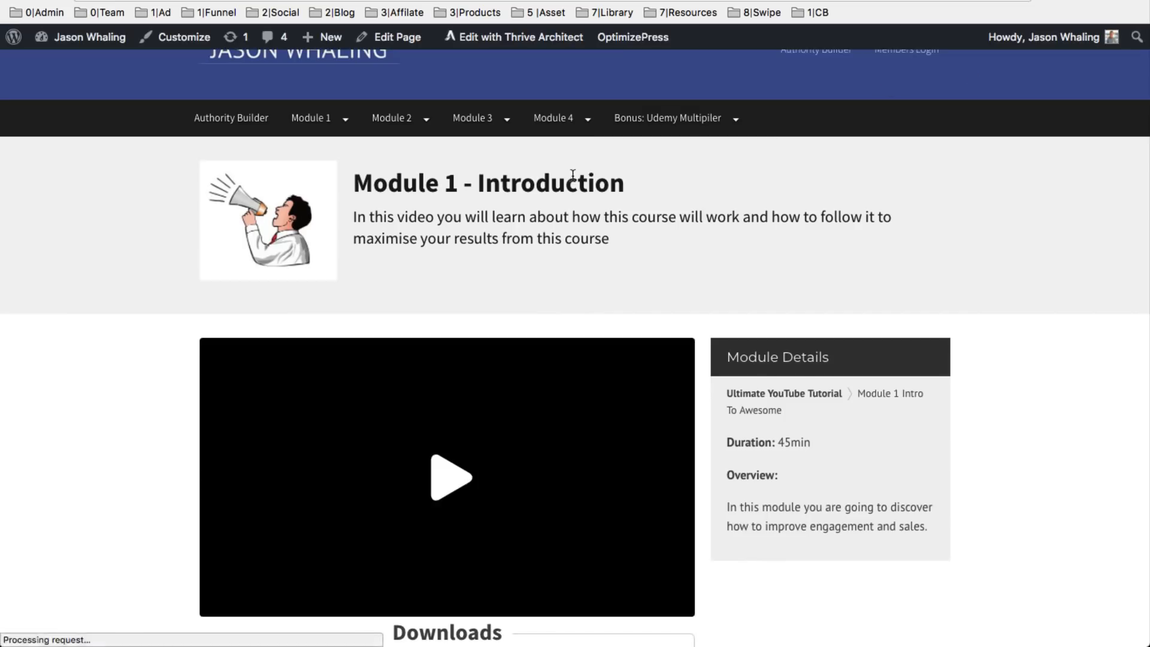
# Open the WordPress Menus page and review the header navigation and title of the Ultimate YouTube Tutorial page
pyautogui.scroll(1, 574, 174)
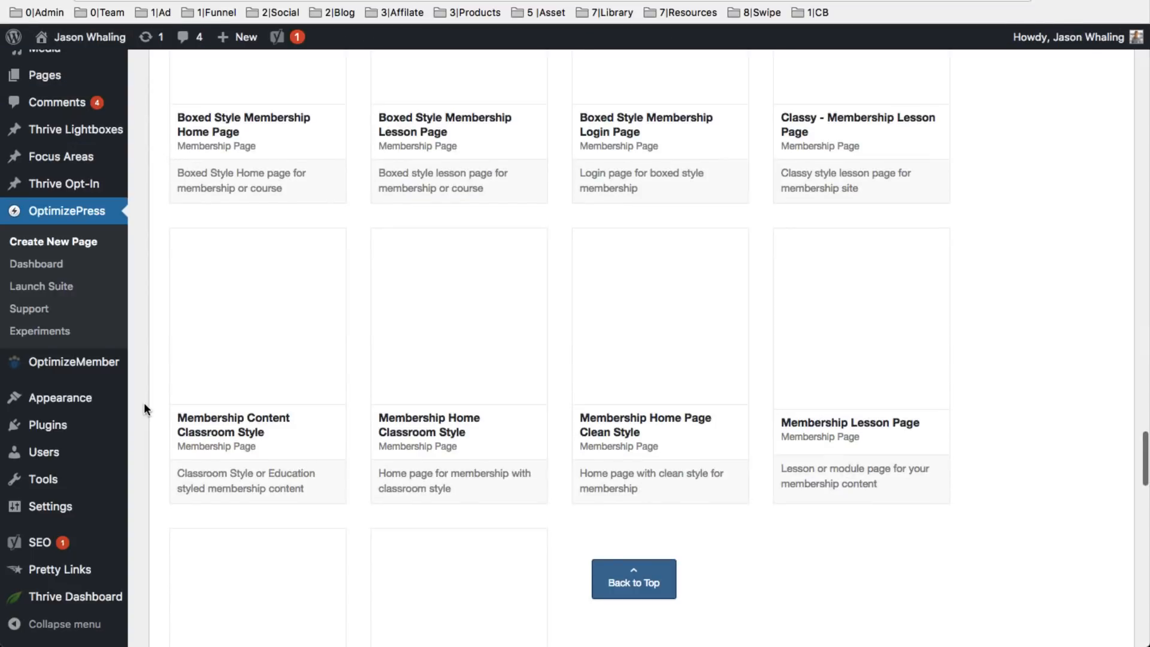
pyautogui.moveTo(67, 404)
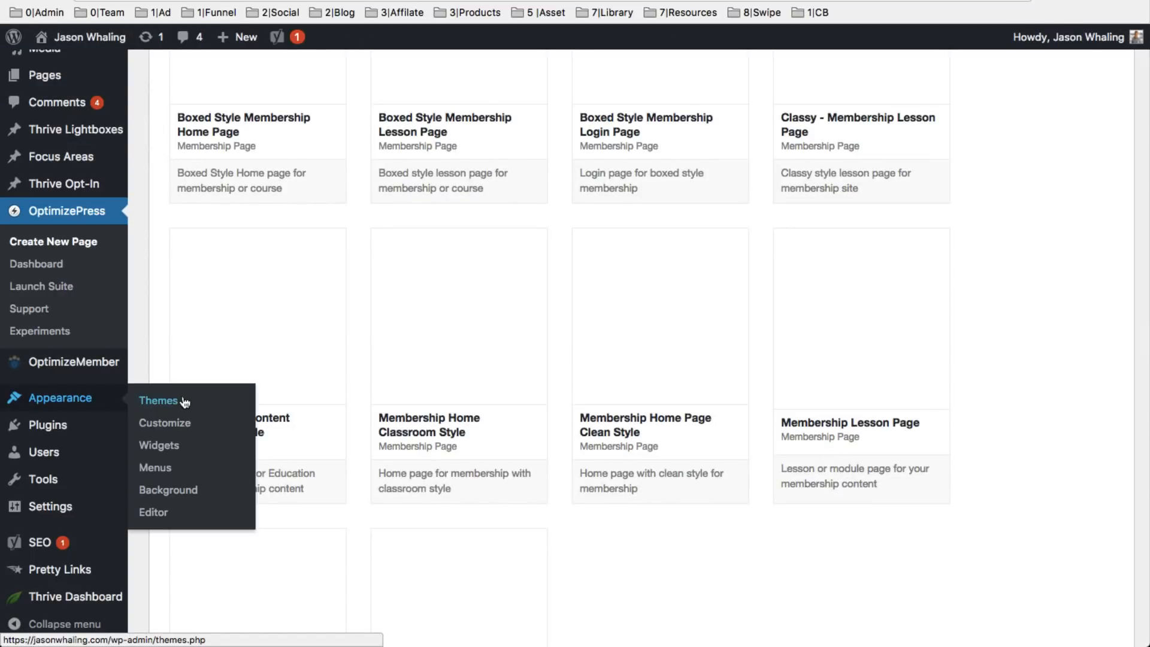
pyautogui.click(178, 475)
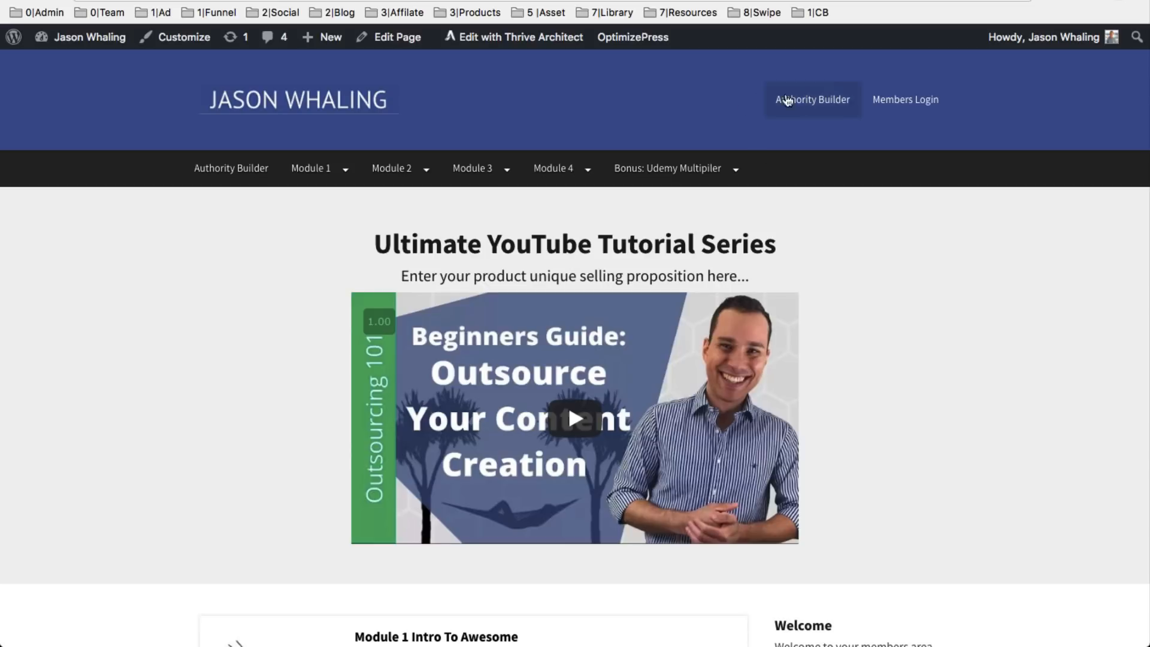
pyautogui.moveTo(434, 173)
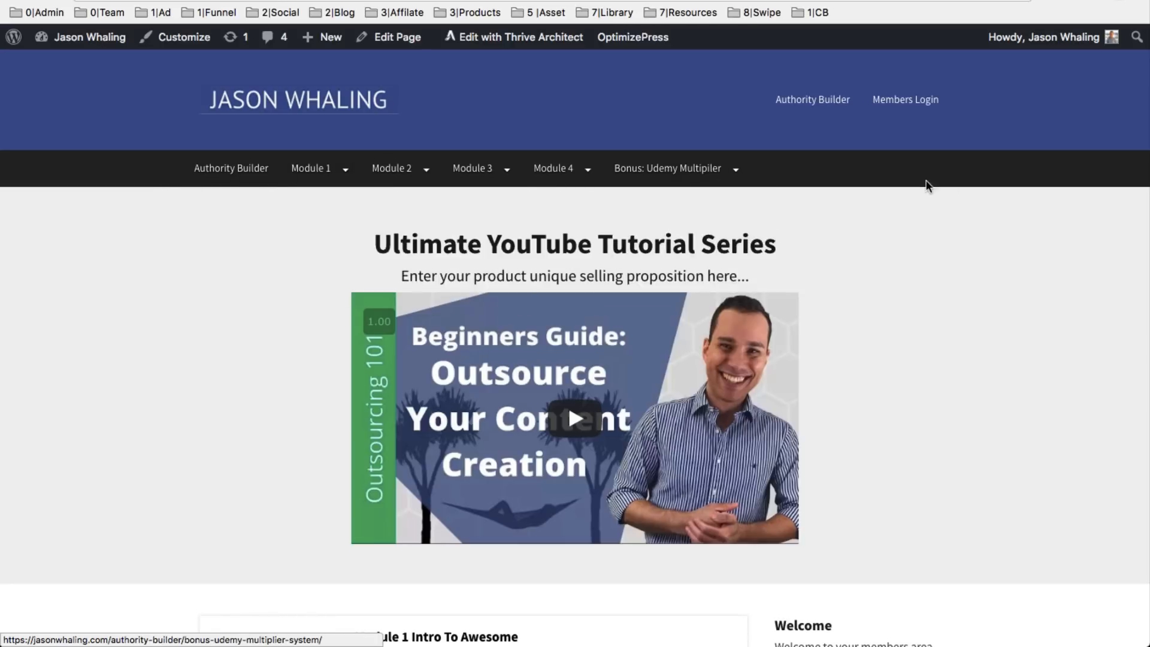
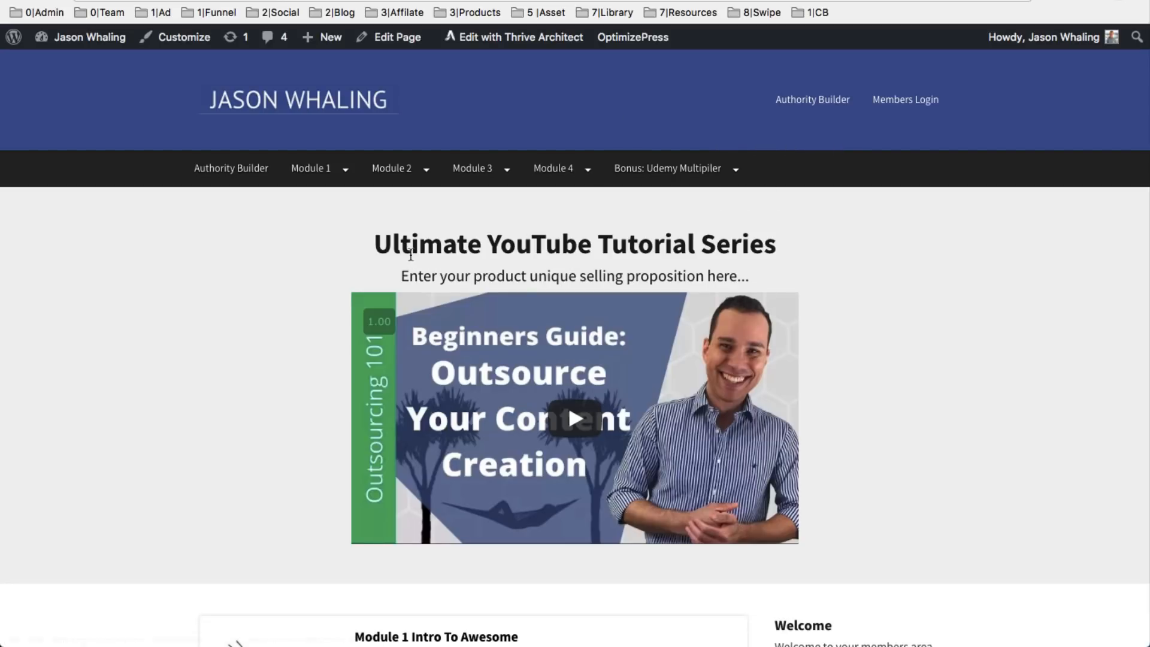
pyautogui.moveTo(357, 239); pyautogui.dragTo(835, 243)
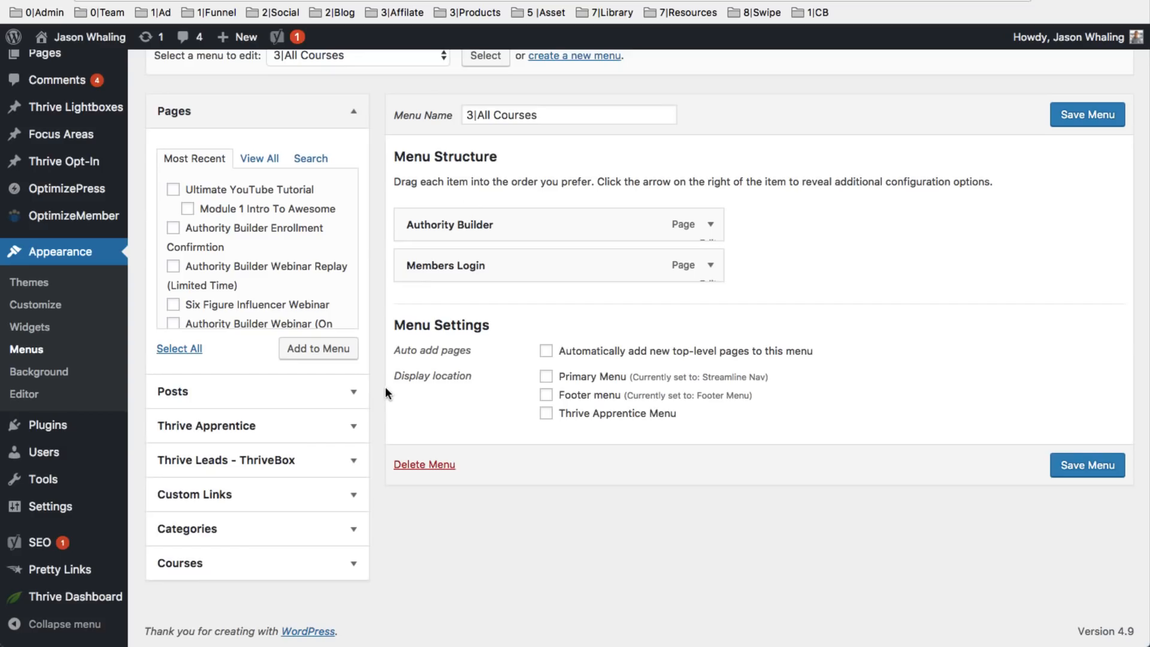
# Add the Ultimate YouTube Tutorial page to the 3|All Courses menu, place it first above Authority Builder, and save the menu
pyautogui.scroll(3, 388, 378)
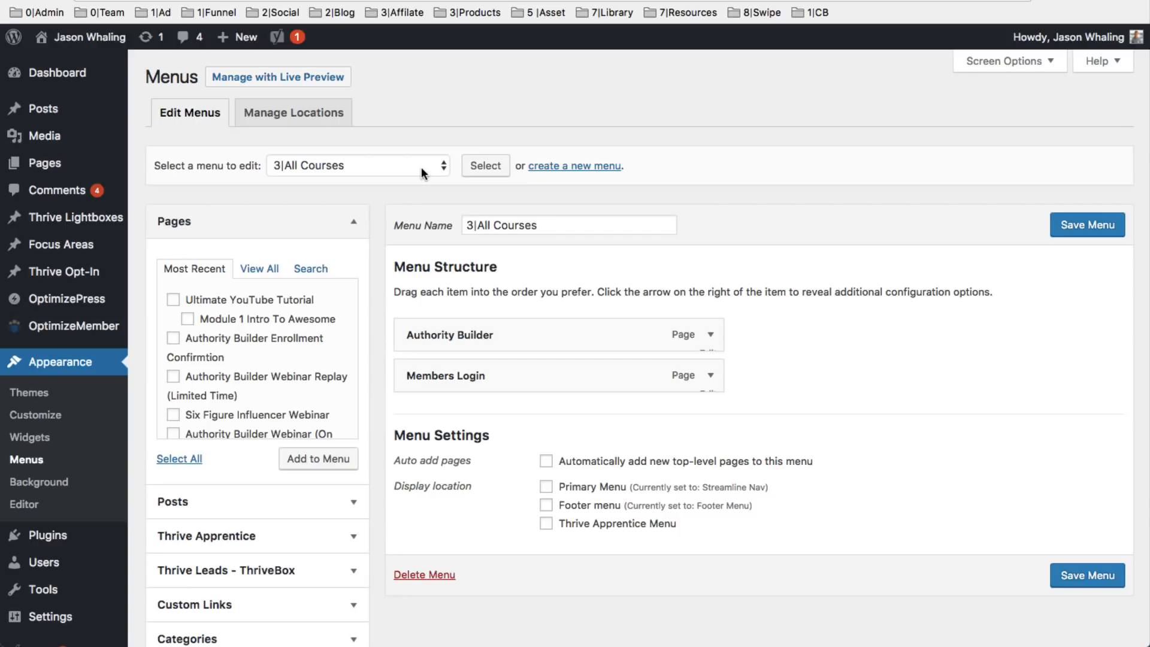
pyautogui.scroll(-3, 422, 167)
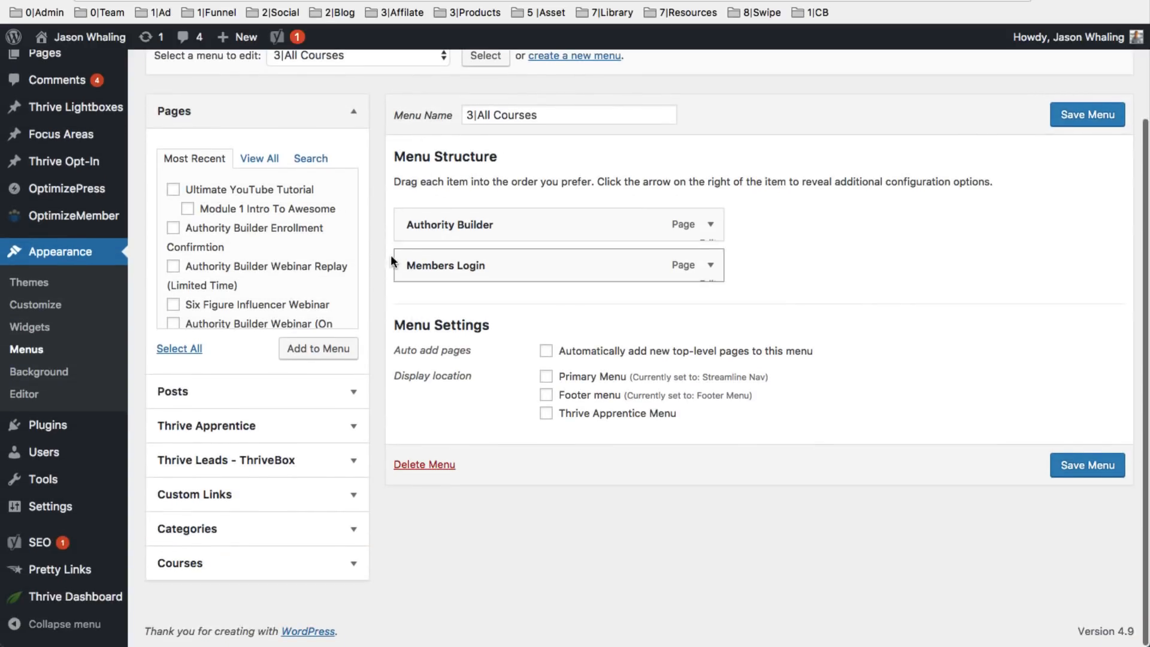
pyautogui.click(173, 191)
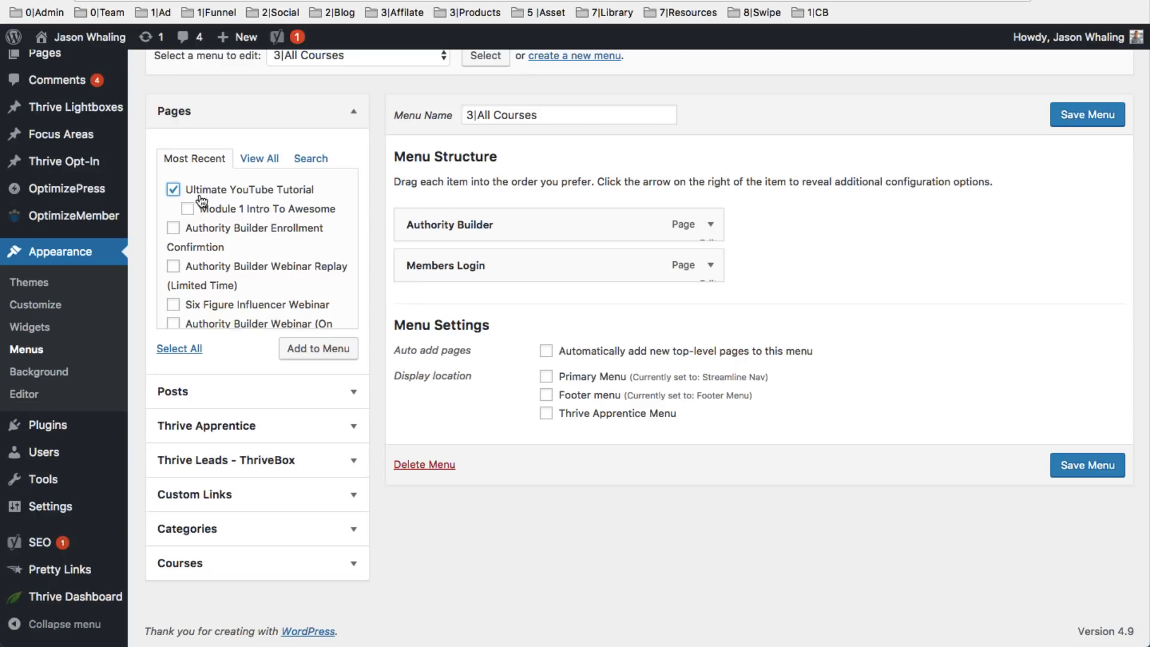
pyautogui.click(326, 355)
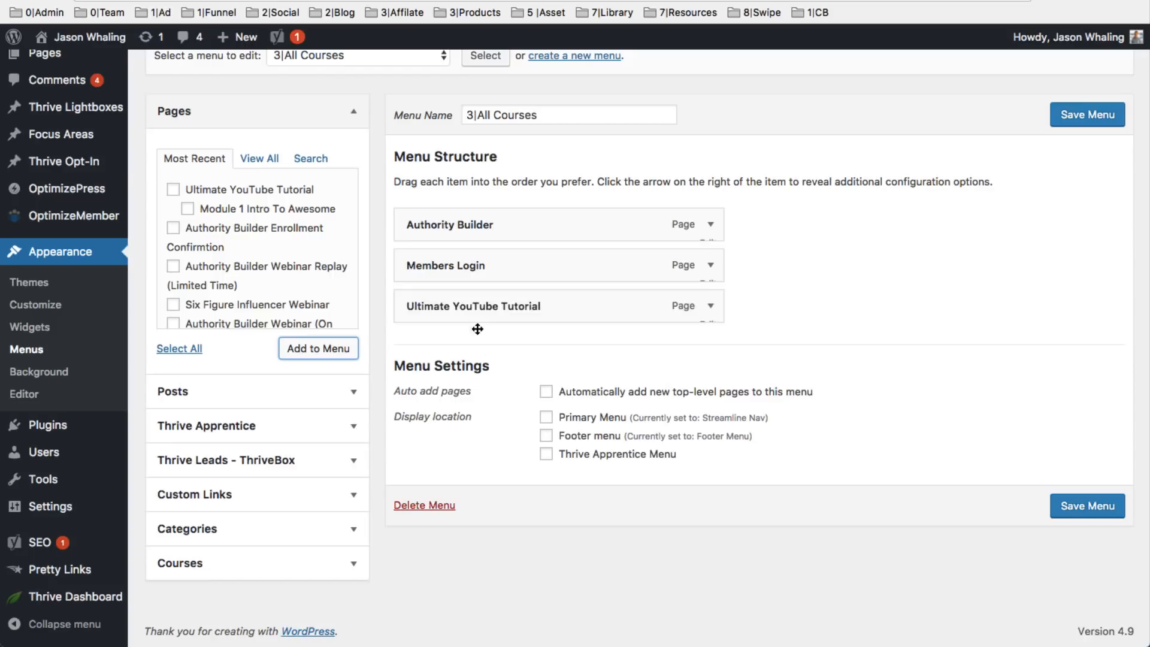
pyautogui.moveTo(481, 312); pyautogui.dragTo(473, 222)
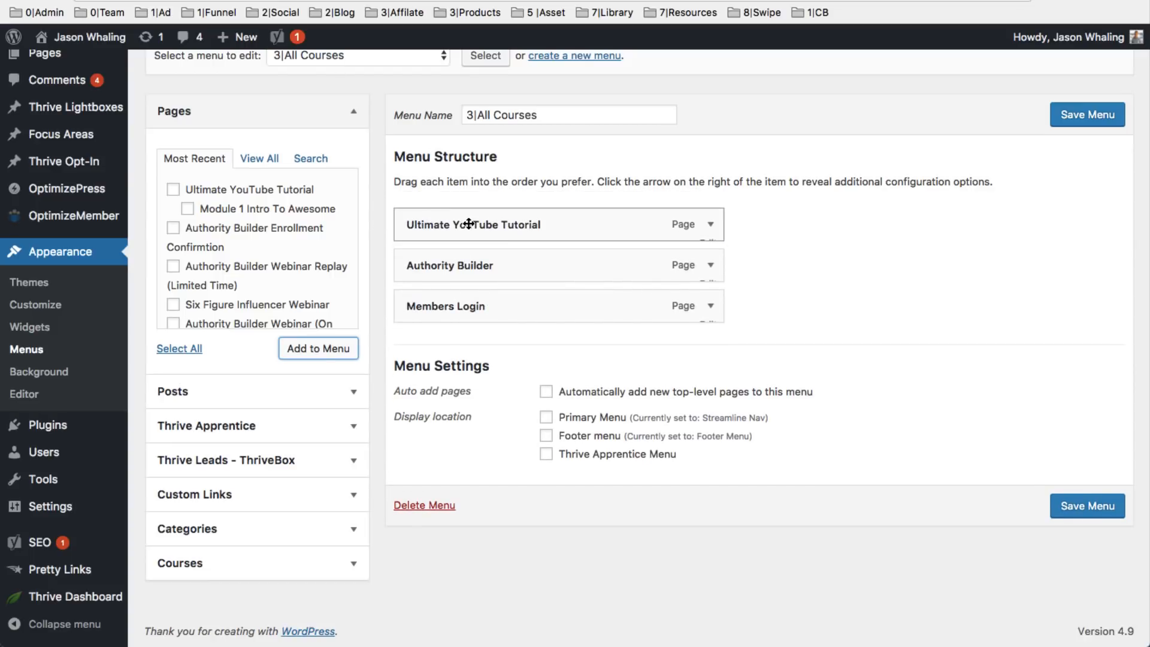
pyautogui.click(1079, 122)
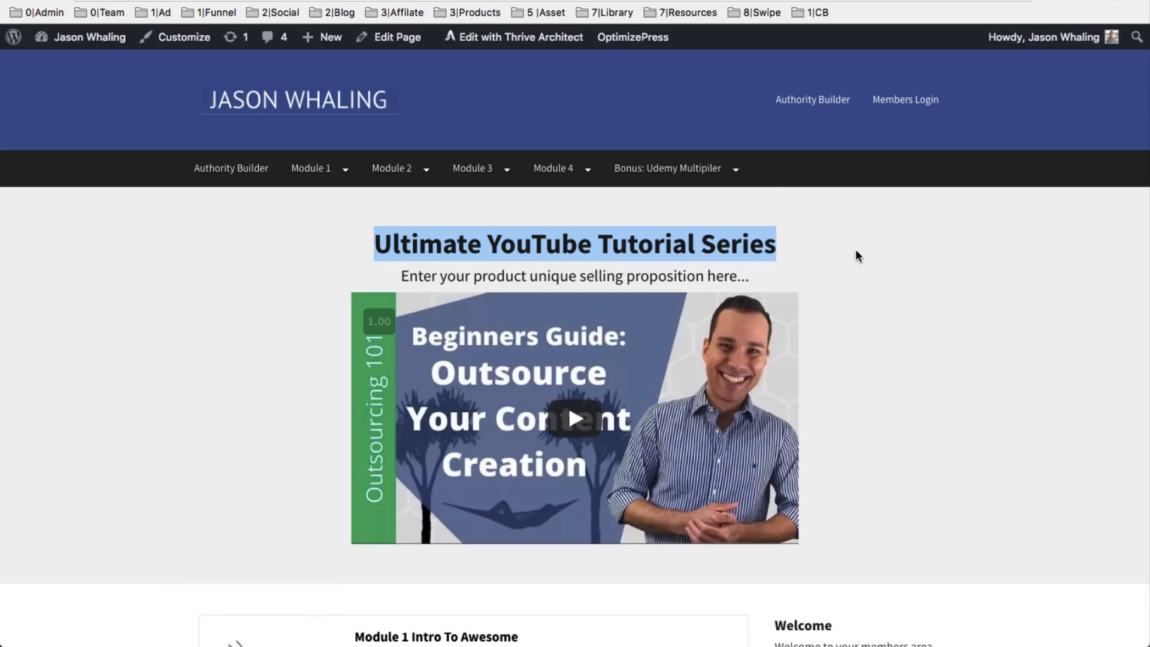
# Reload the Ultimate YouTube Tutorial page to check its header menu, and open the Module 1 page in the Live Editor
pyautogui.click(856, 253)
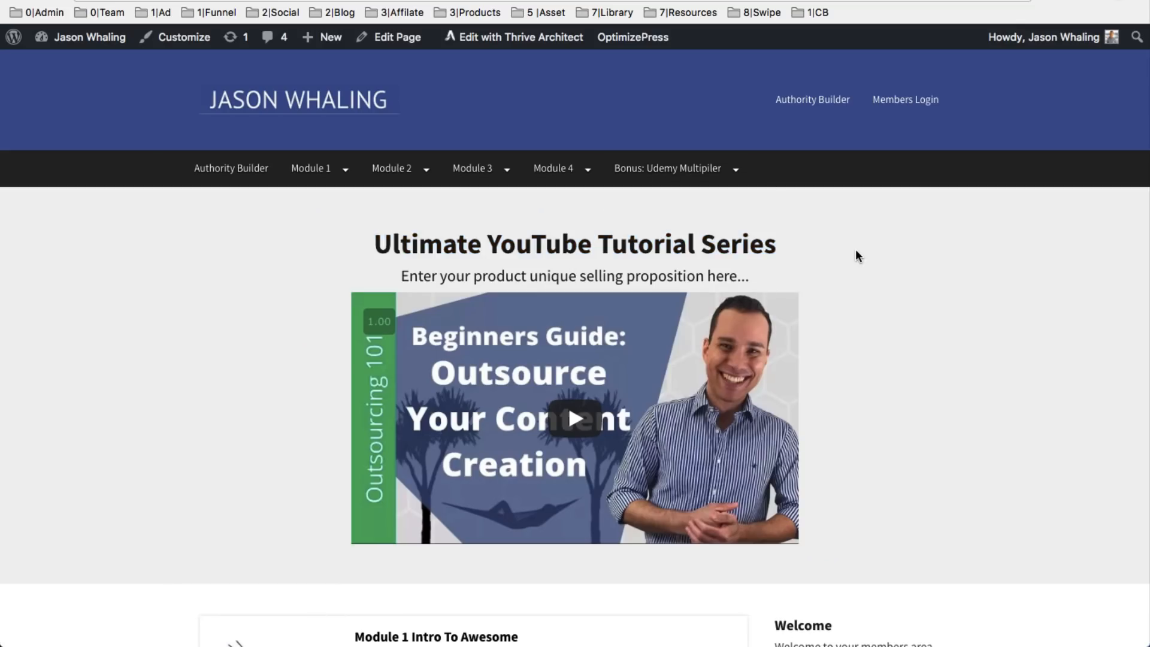
pyautogui.press('super+r')
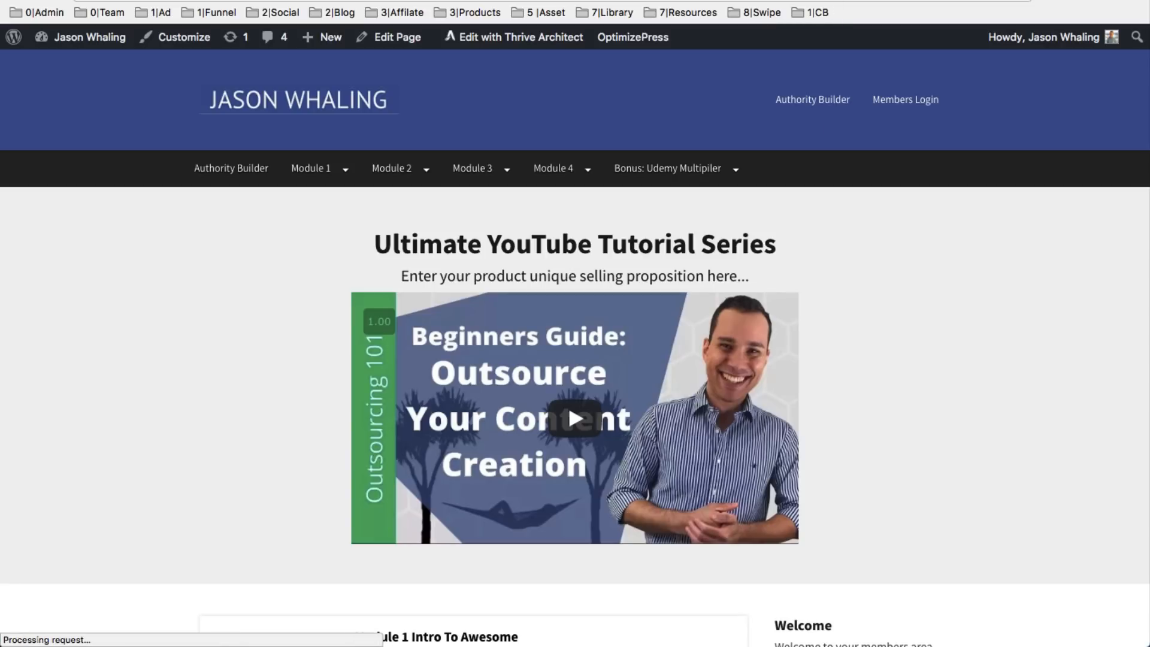
pyautogui.click(502, 0)
pyautogui.moveTo(629, 37)
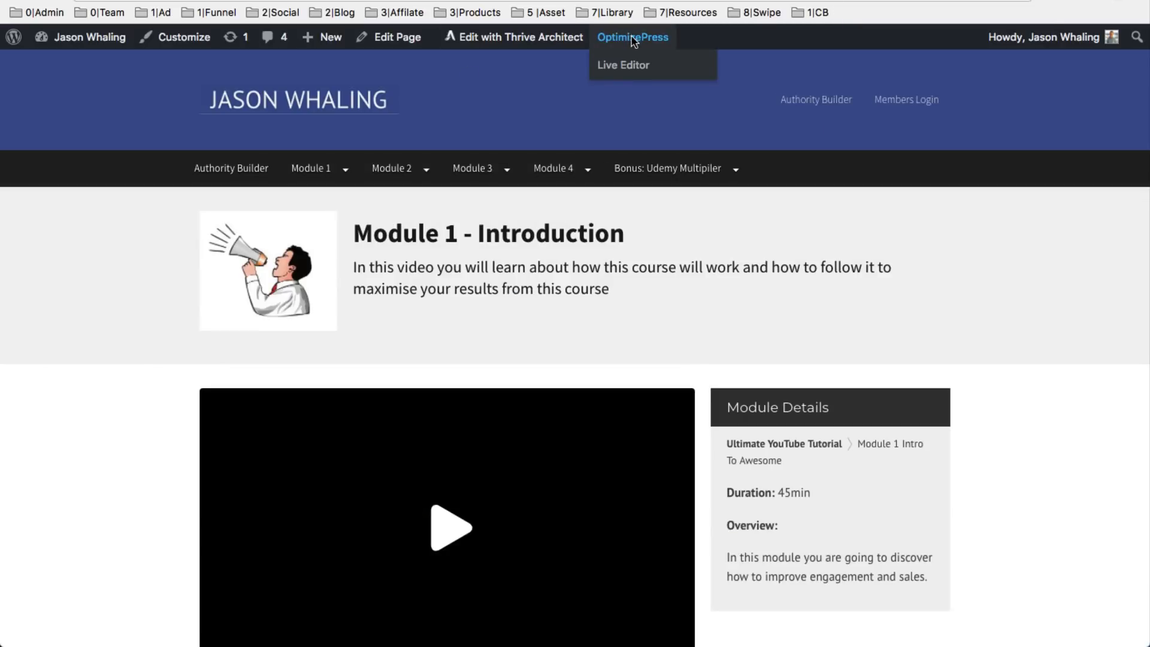
pyautogui.click(626, 67)
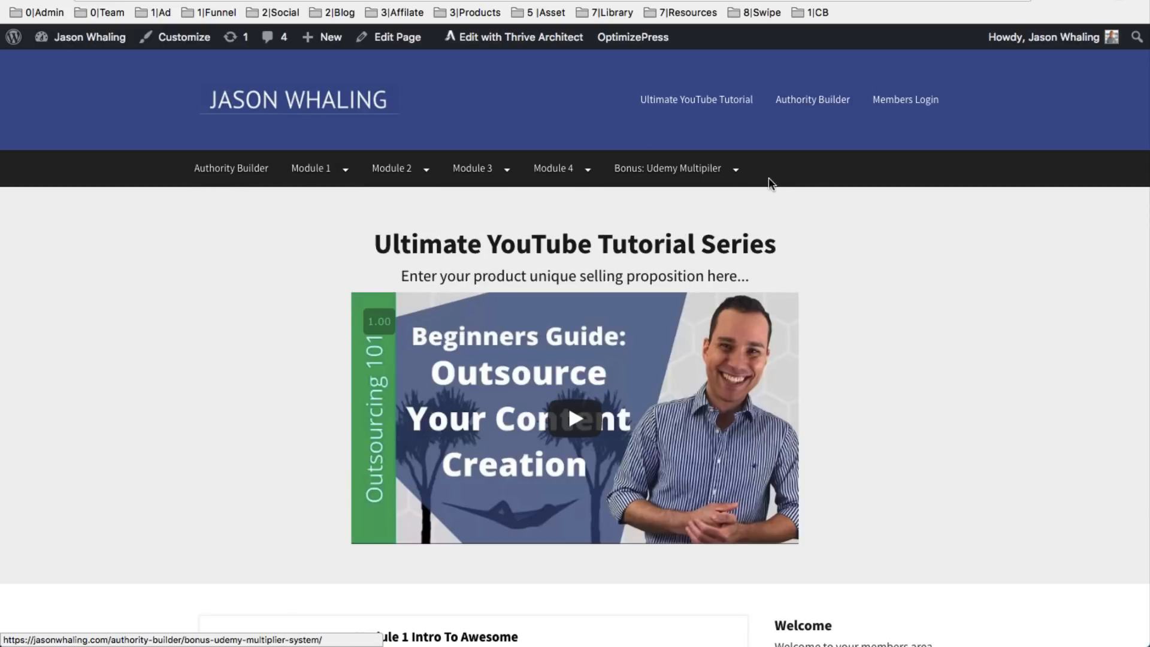
pyautogui.moveTo(639, 168)
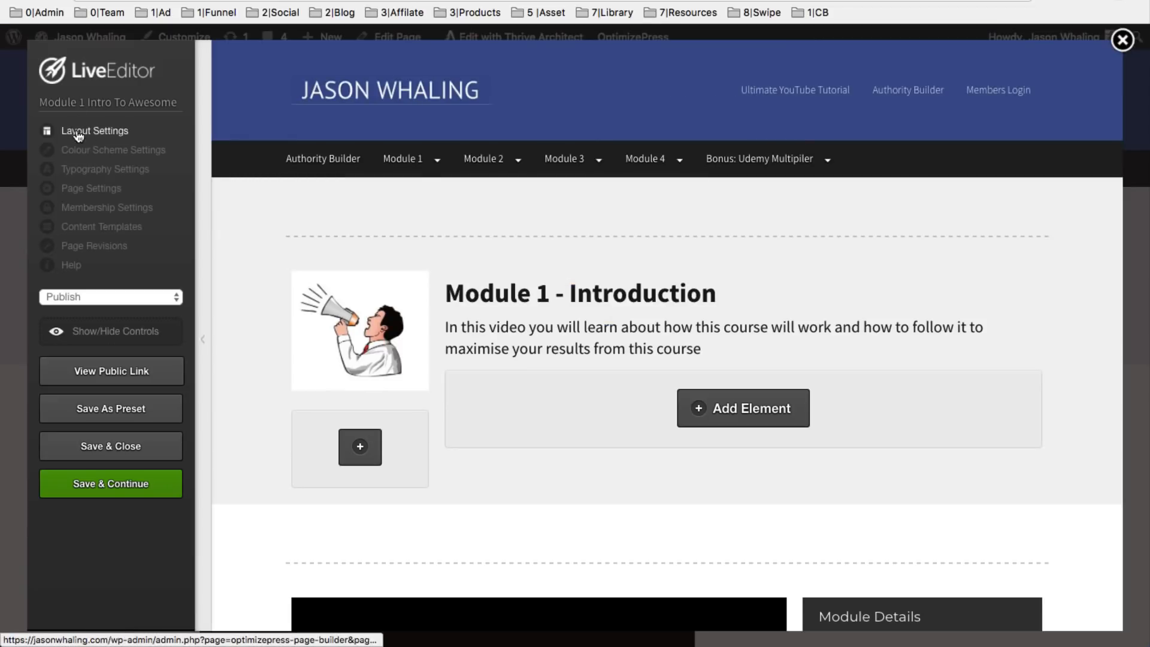
# Open the Module 1 page's layout settings and go through the Header & Navigation options down to the navigation bars
pyautogui.click(78, 131)
pyautogui.scroll(-8, 541, 430)
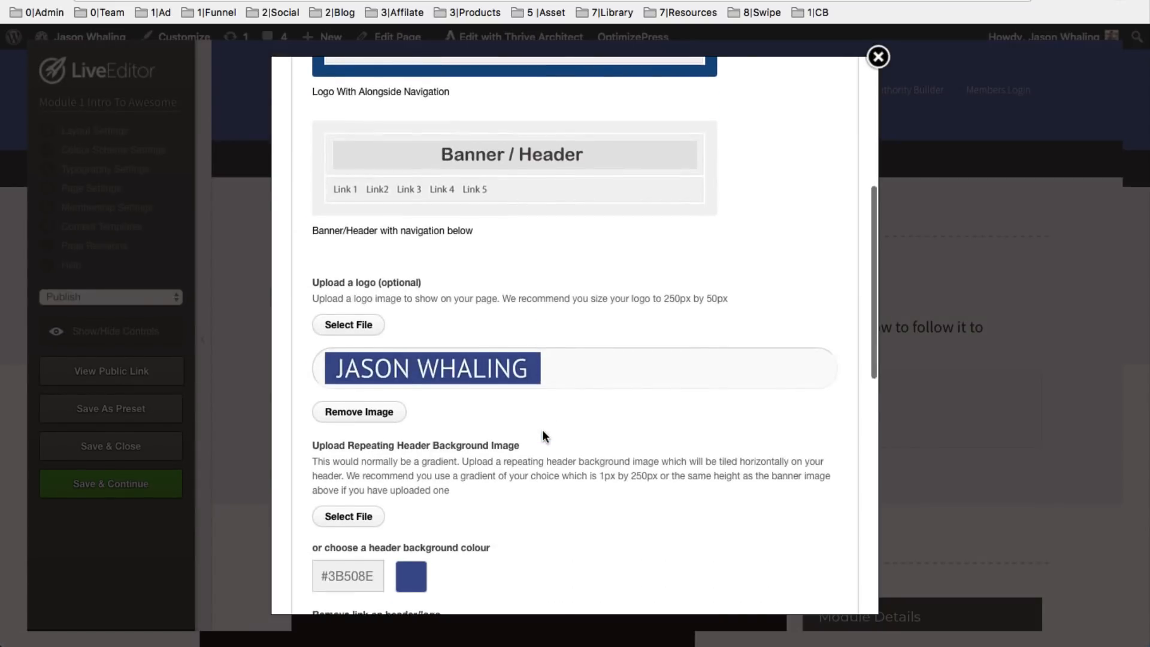
pyautogui.scroll(10, 542, 430)
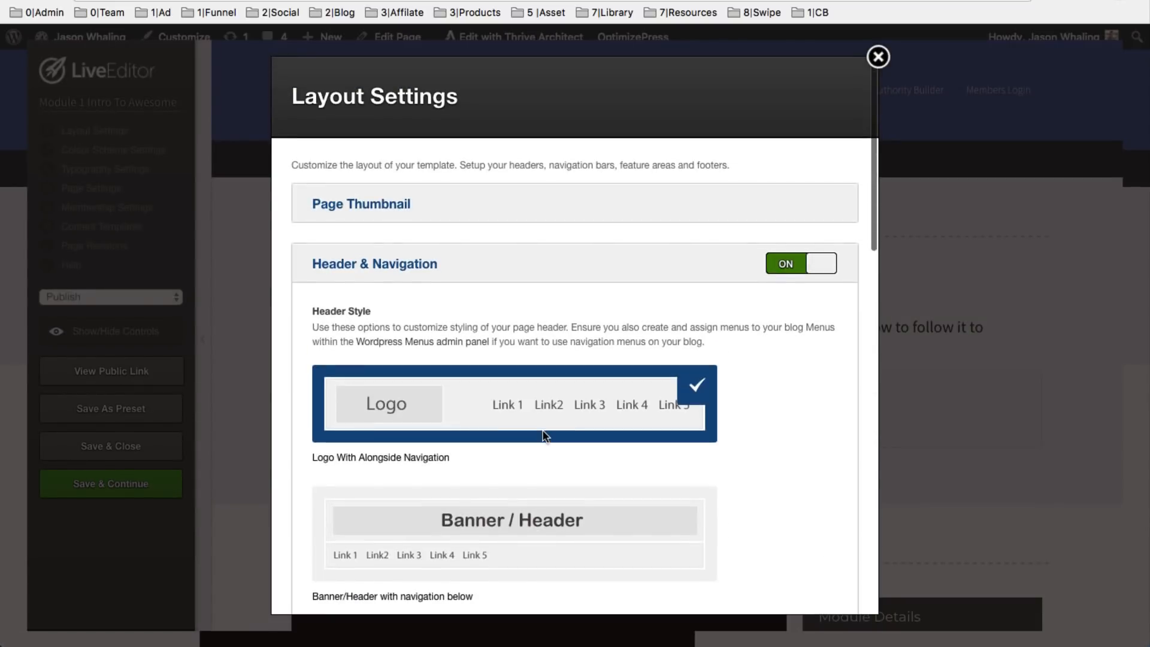
pyautogui.click(416, 268)
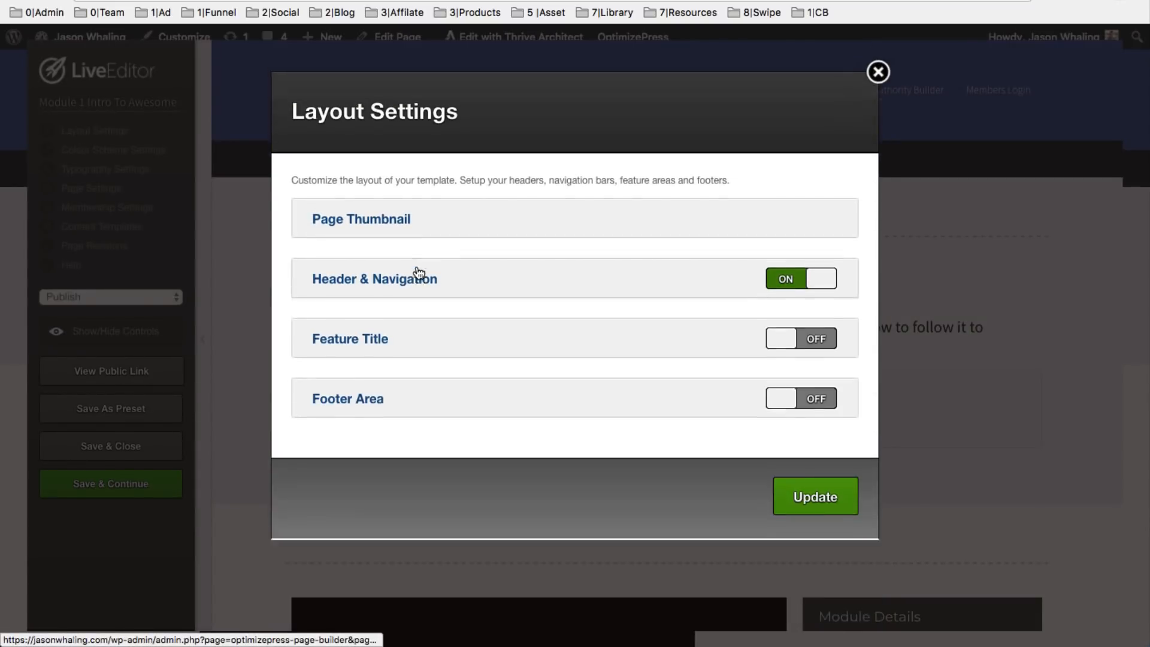
pyautogui.click(387, 309)
pyautogui.scroll(-5, 659, 317)
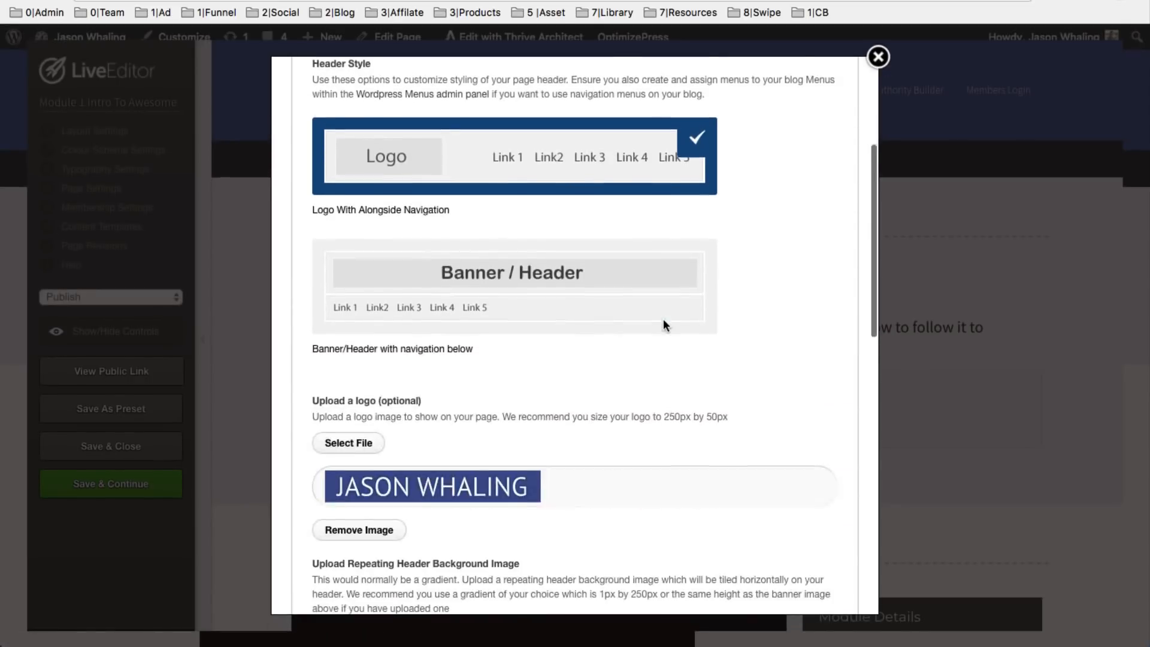
pyautogui.scroll(2, 659, 318)
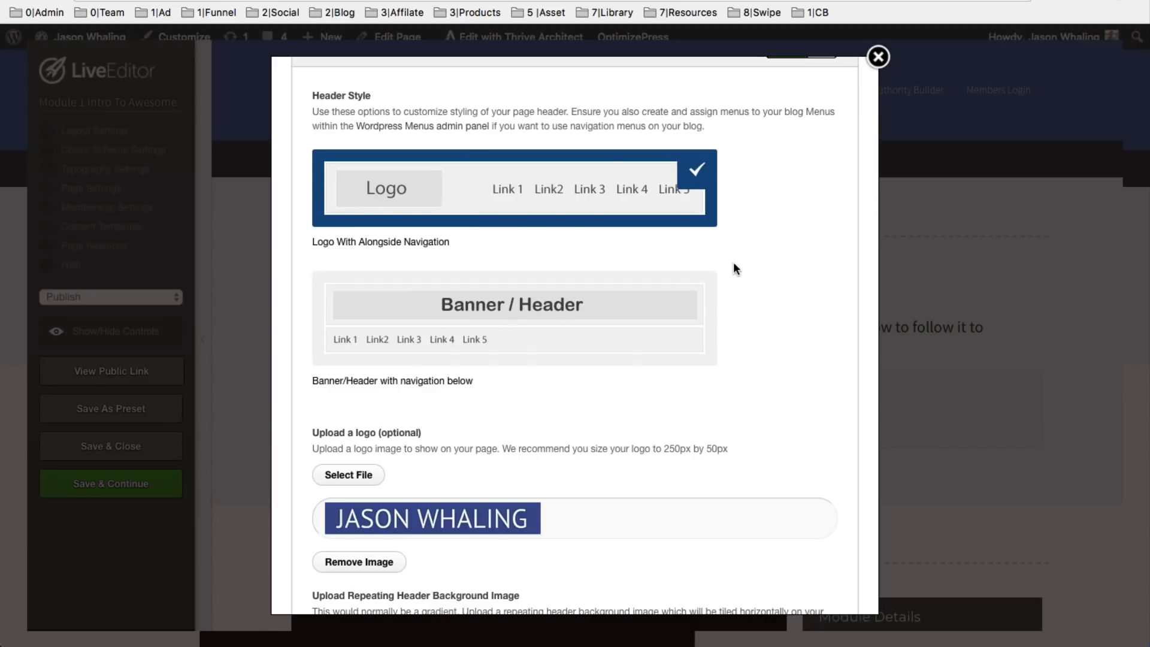
pyautogui.scroll(-4, 734, 265)
pyautogui.scroll(-10, 736, 273)
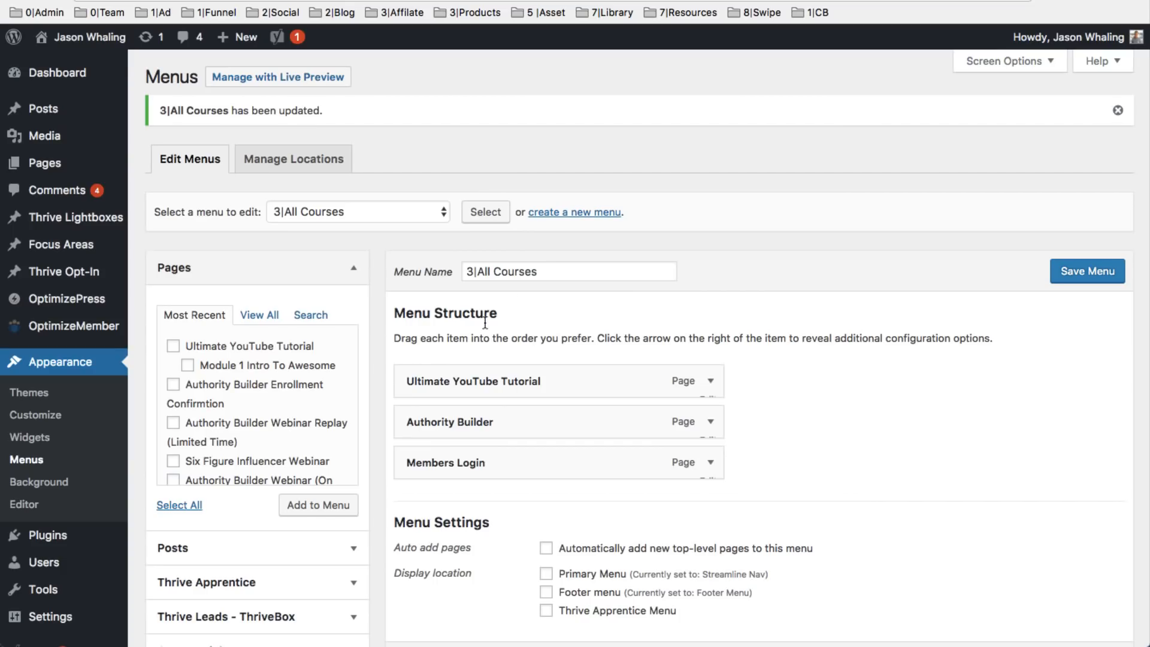
# Examine the menu choices for the navigation bars below the header and alongside the logo, and the menus available in the WordPress menu editor
pyautogui.click(569, 271)
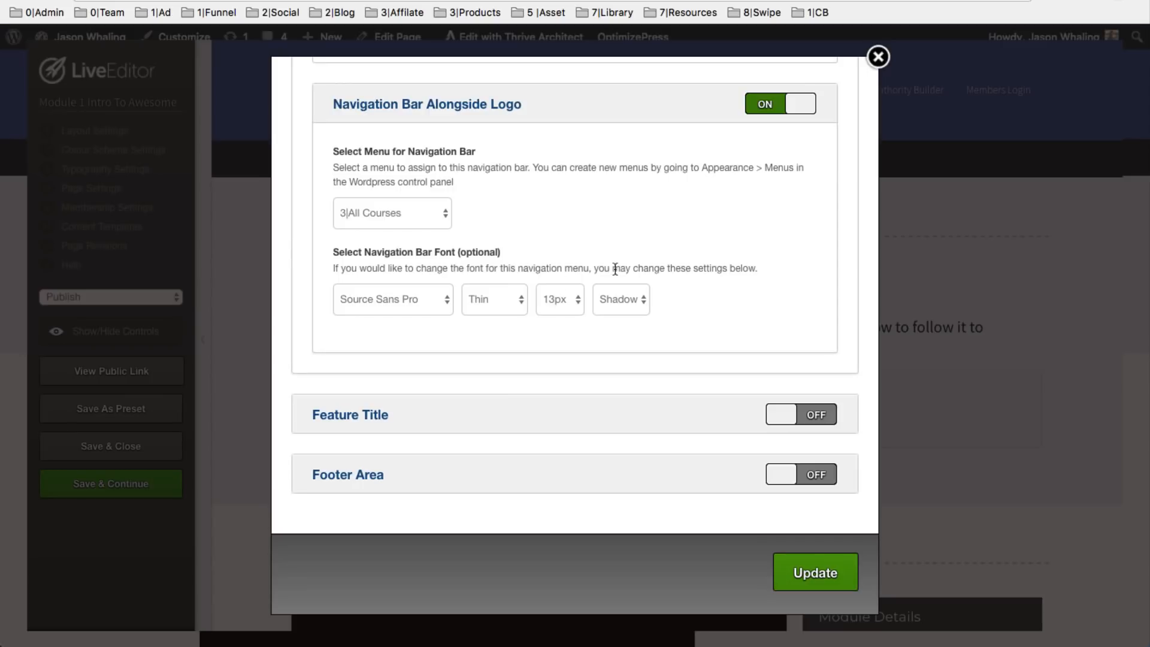
pyautogui.scroll(3, 659, 265)
pyautogui.scroll(5, 446, 265)
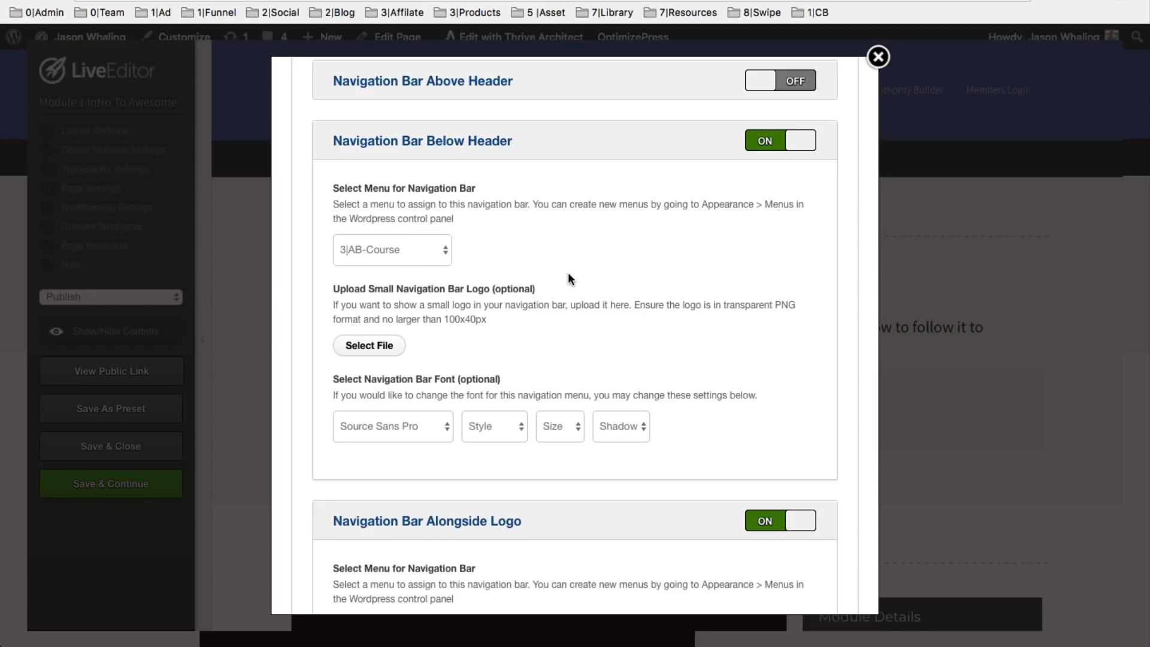
pyautogui.click(442, 253)
pyautogui.click(586, 259)
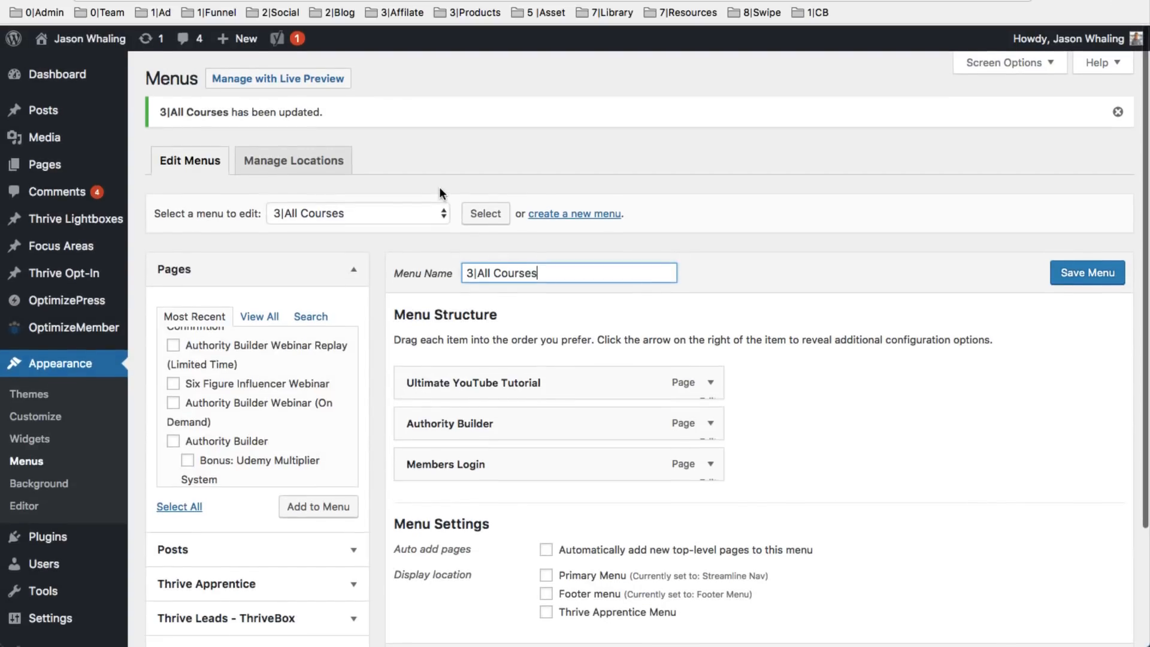
pyautogui.click(441, 217)
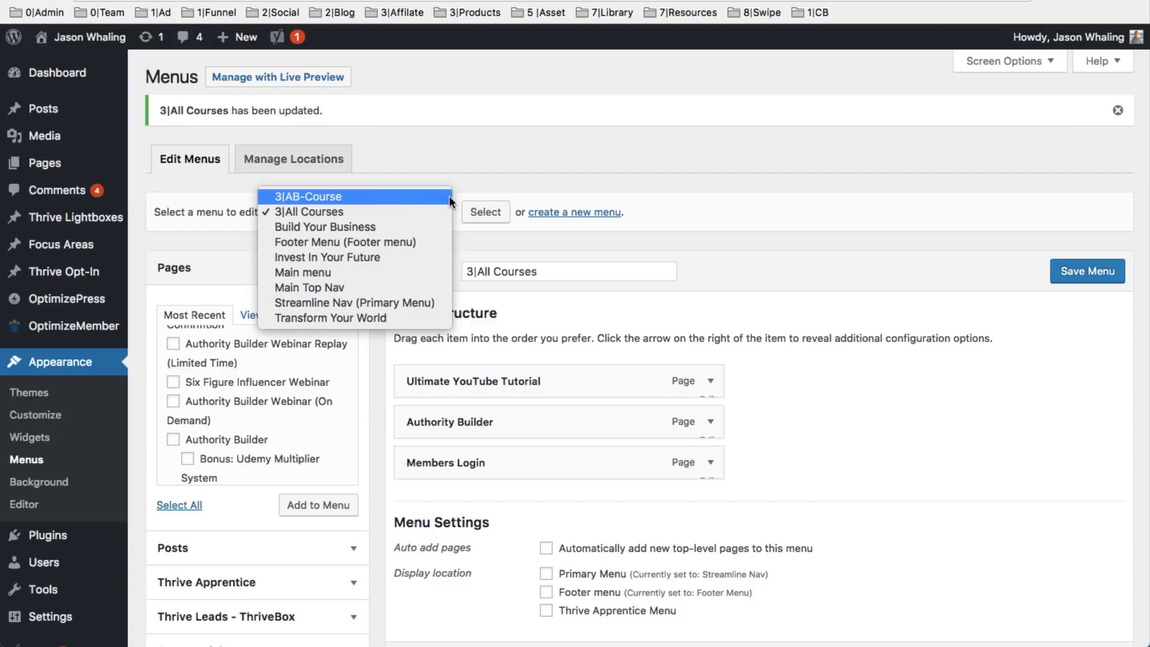
pyautogui.click(517, 174)
# Create a menu named "3| UT - Course" containing the Ultimate YouTube Tutorial and Module 1 Intro To Awesome pages, and save it
pyautogui.click(593, 213)
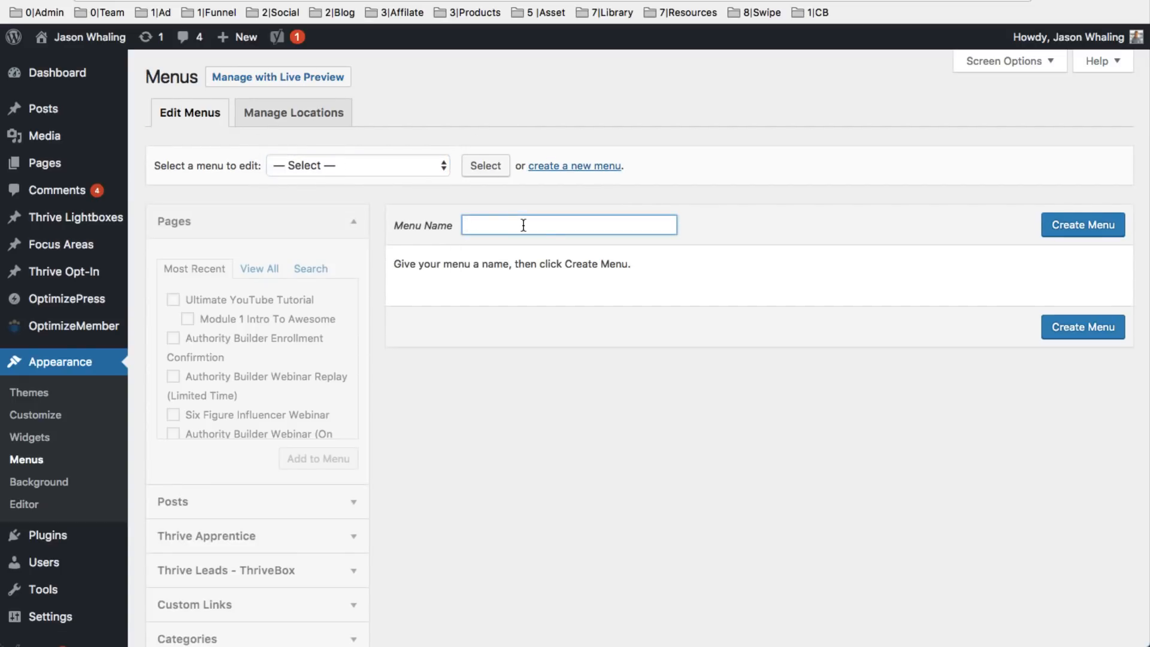
pyautogui.write('3| UT - Course')
pyautogui.click(1085, 225)
pyautogui.click(172, 300)
pyautogui.click(188, 320)
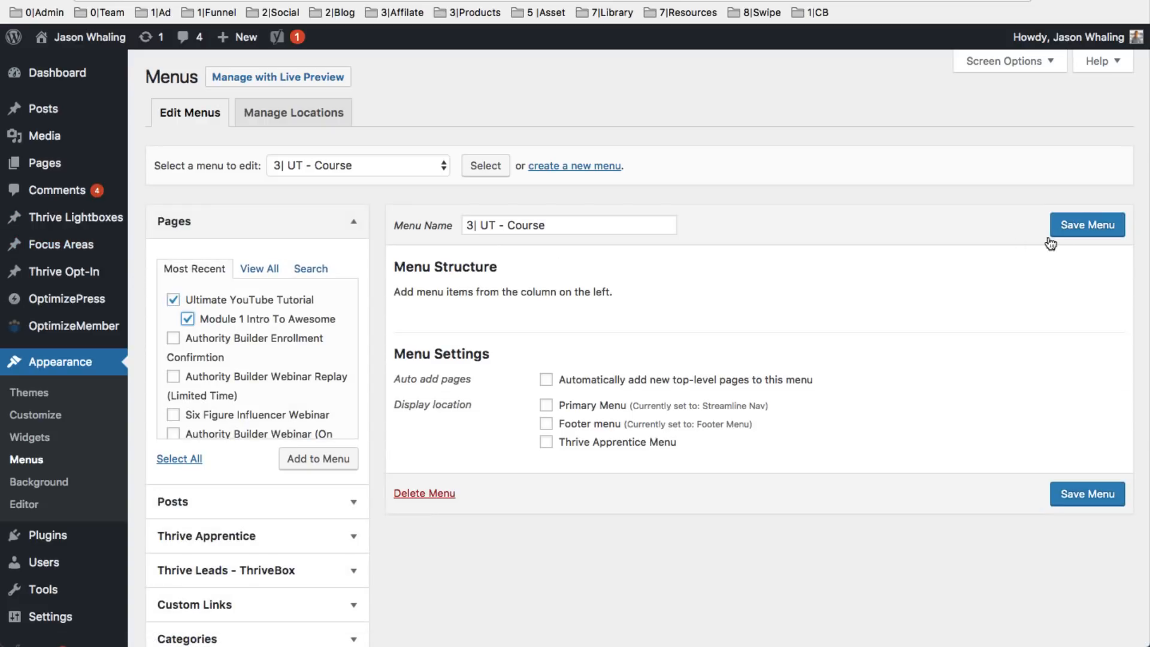
pyautogui.click(1088, 231)
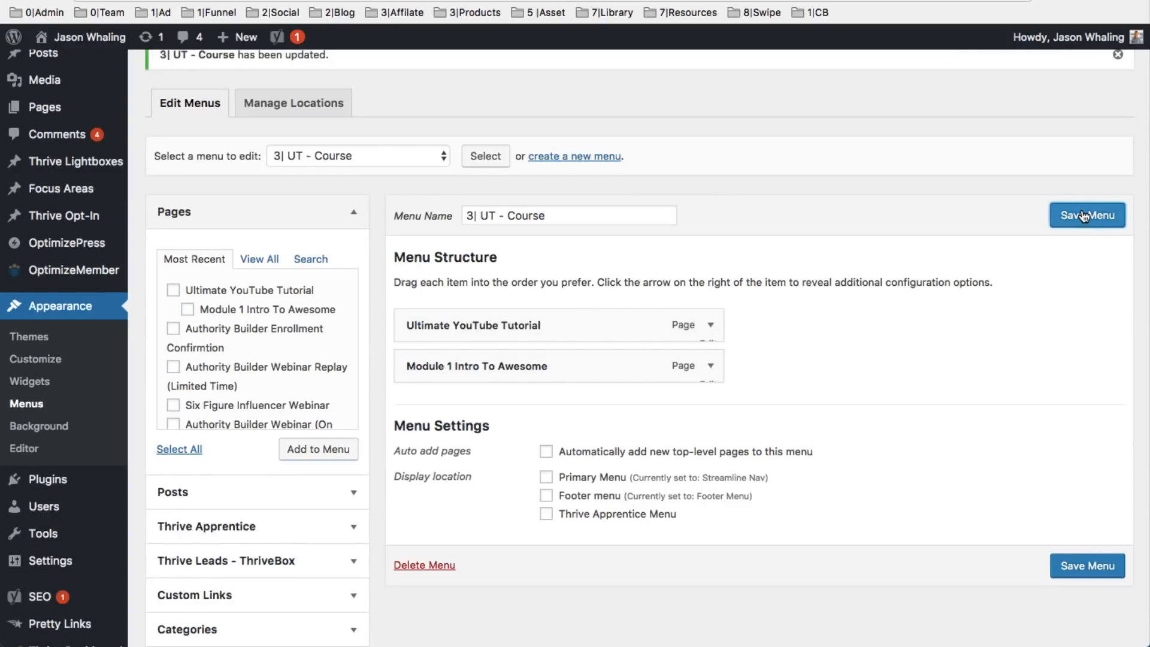
pyautogui.scroll(2, 702, 174)
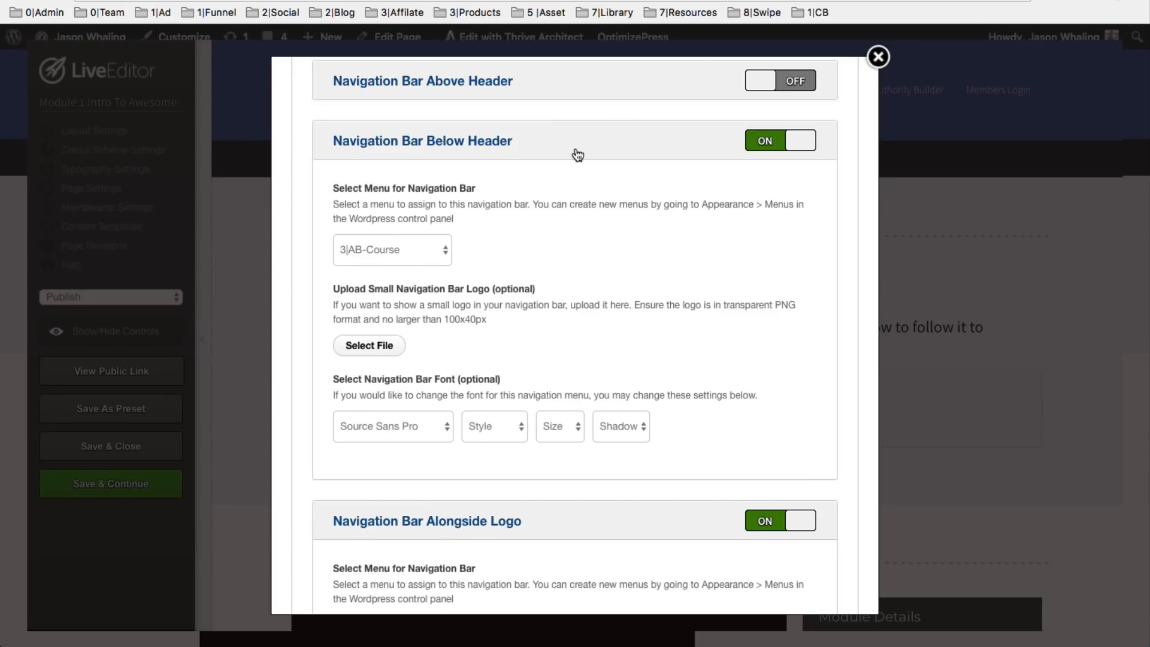
# Assign the 3| UT - Course menu to the navigation bar below the header, update the layout settings, and save and close the Module 1 page
pyautogui.click(437, 239)
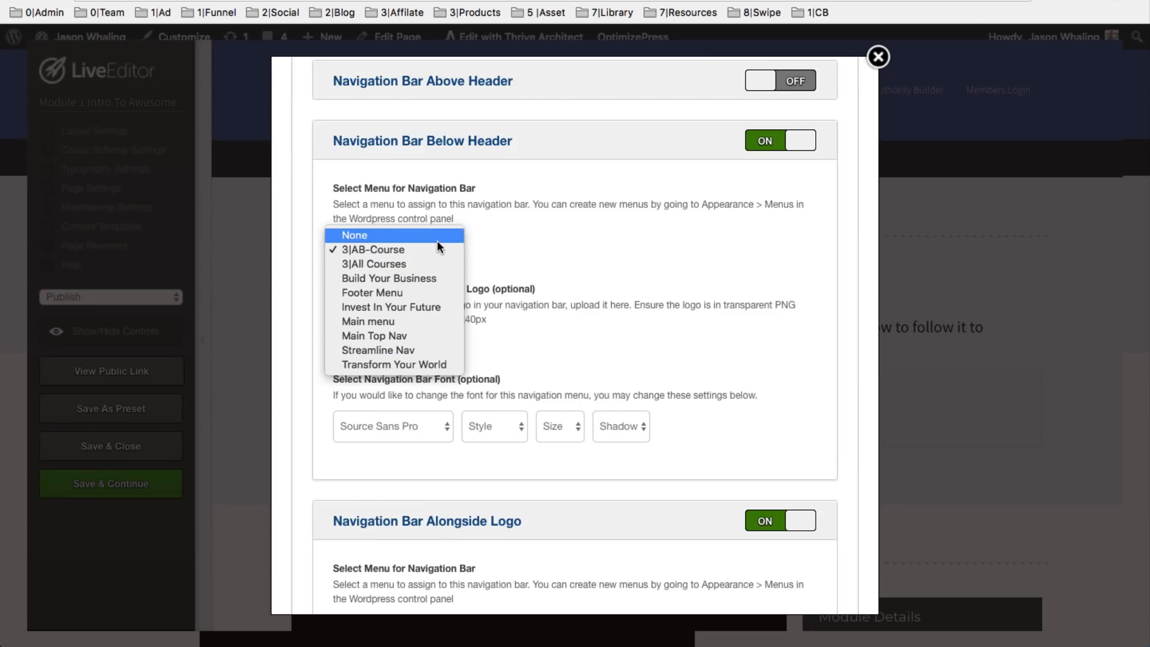
pyautogui.scroll(-1, 437, 240)
pyautogui.click(436, 206)
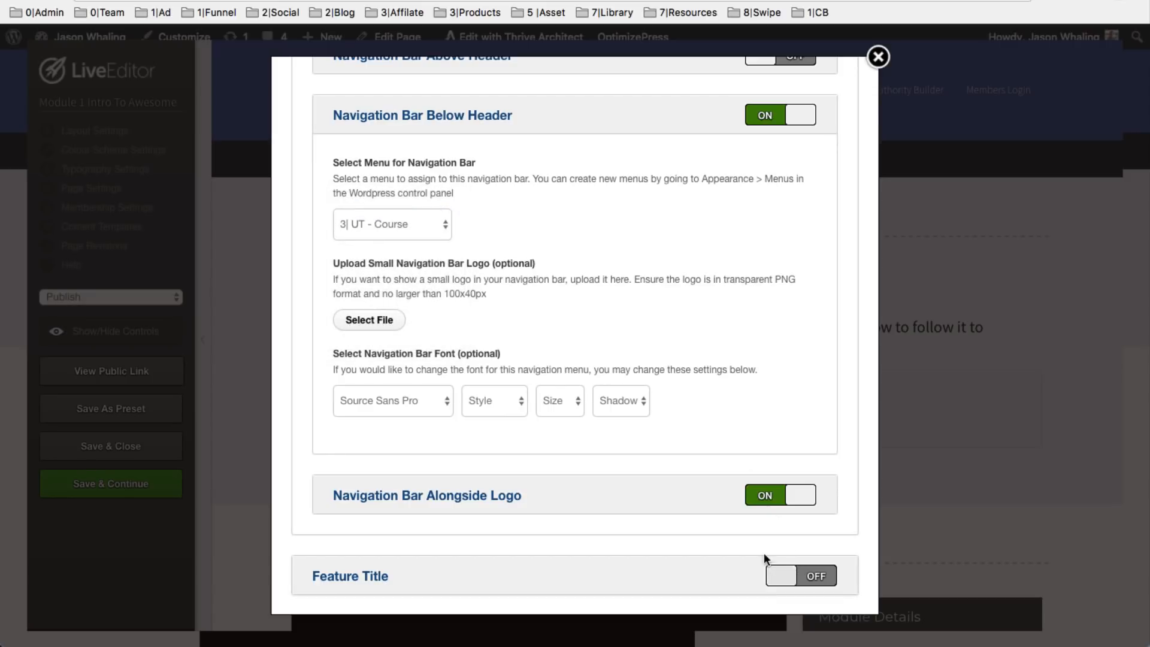
pyautogui.scroll(-5, 603, 514)
pyautogui.click(840, 574)
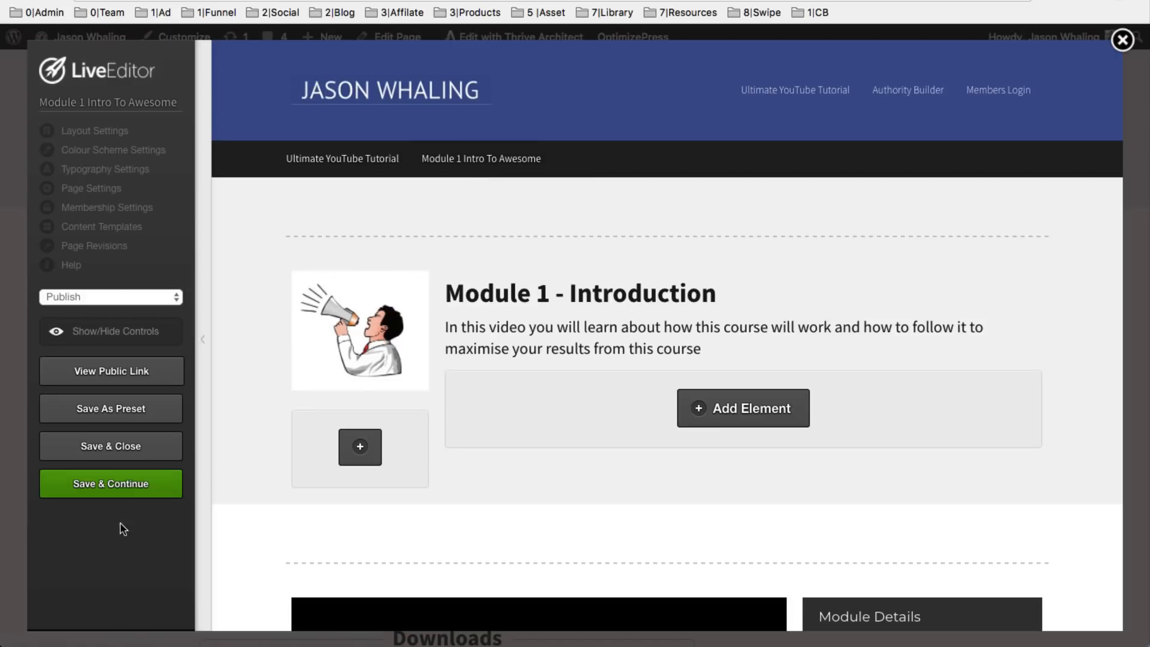
pyautogui.click(157, 453)
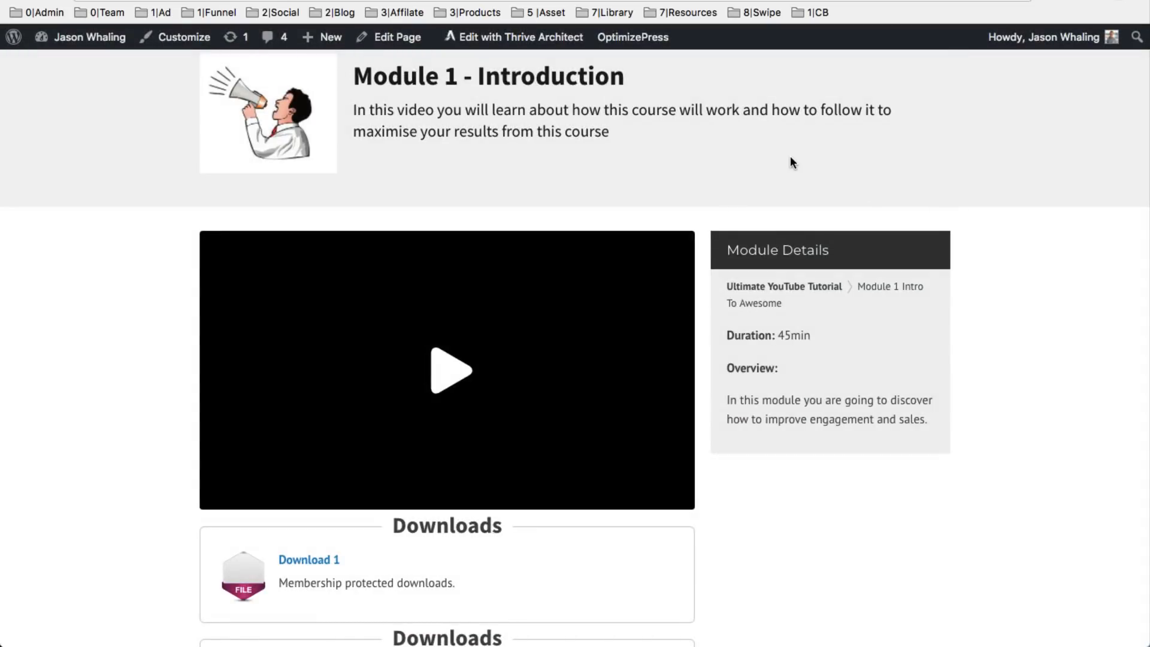
# Check the navigation bar below the header on the Module 1 page and on the reloaded Ultimate YouTube Tutorial home page
pyautogui.scroll(3, 790, 157)
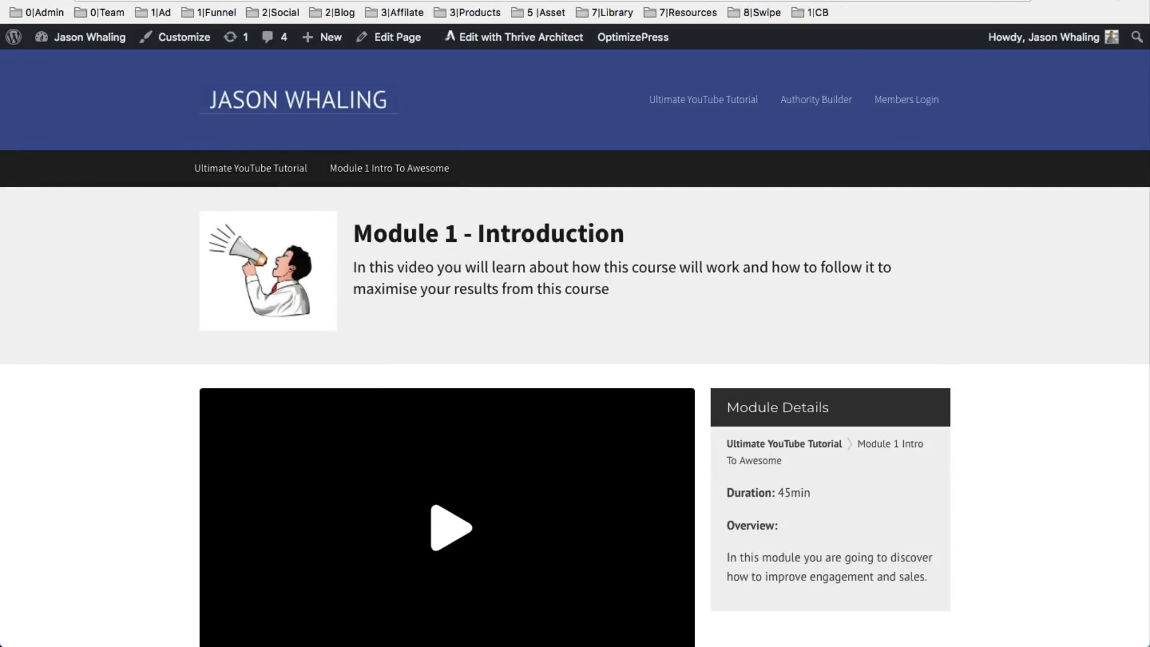
pyautogui.hotkey('ctrl', 'Tab')
pyautogui.scroll(5, 647, 254)
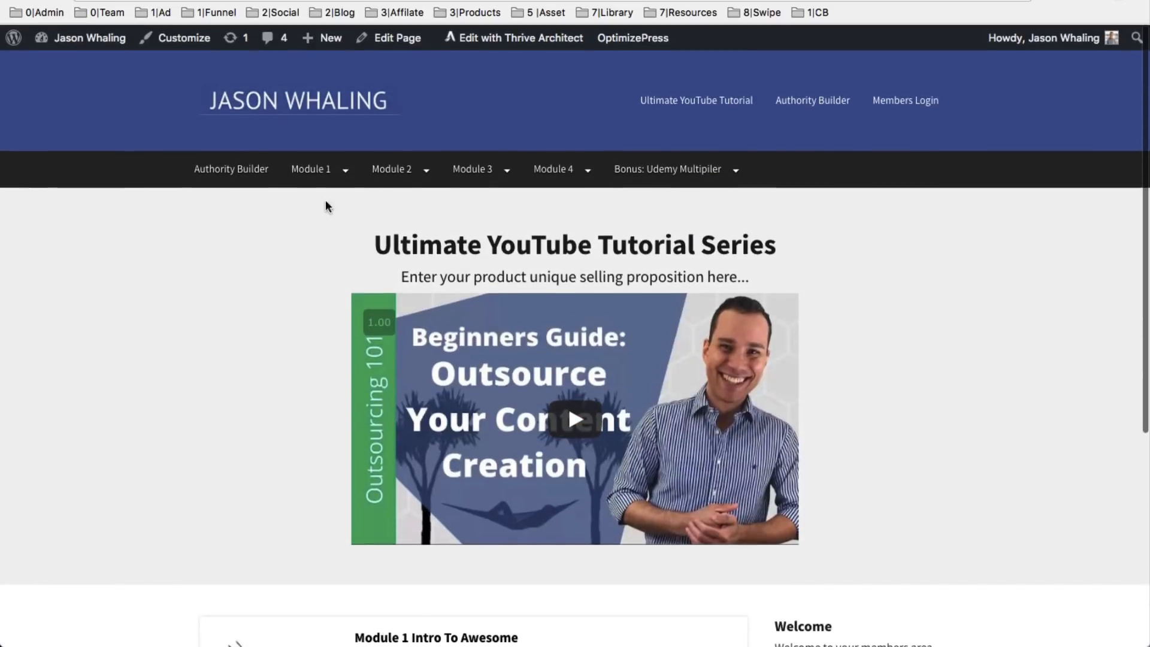
pyautogui.press('super+r')
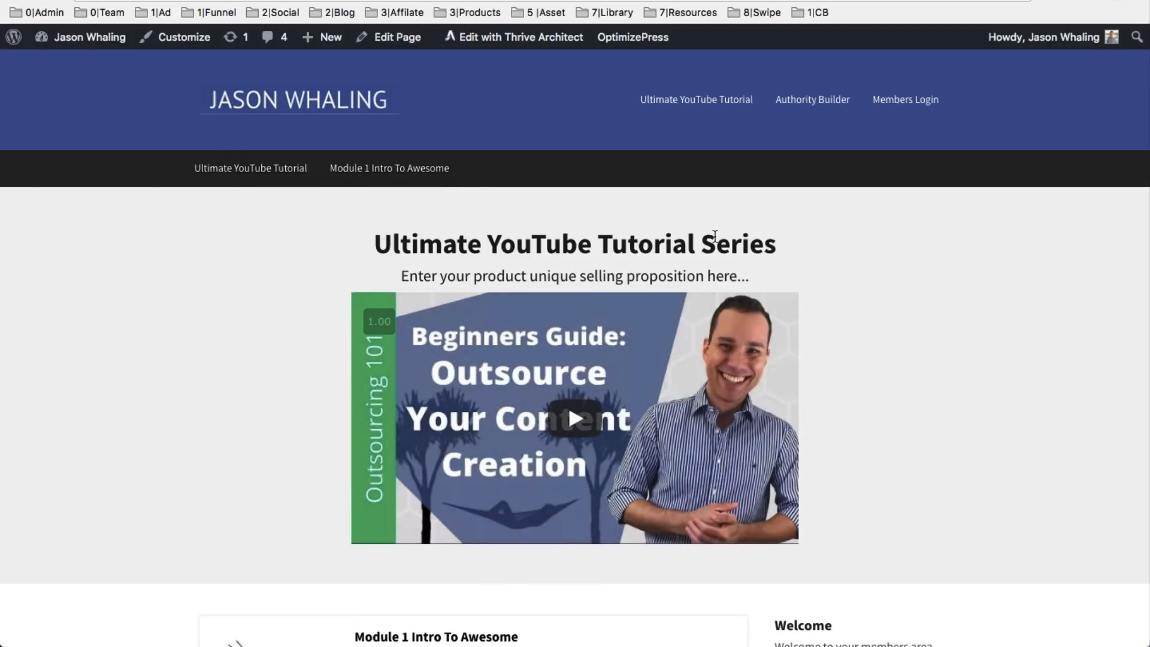
# View the Authority Builder course page with its Module 1 submenu as a menu example, and return to the Ultimate YouTube Tutorial page
pyautogui.click(841, 97)
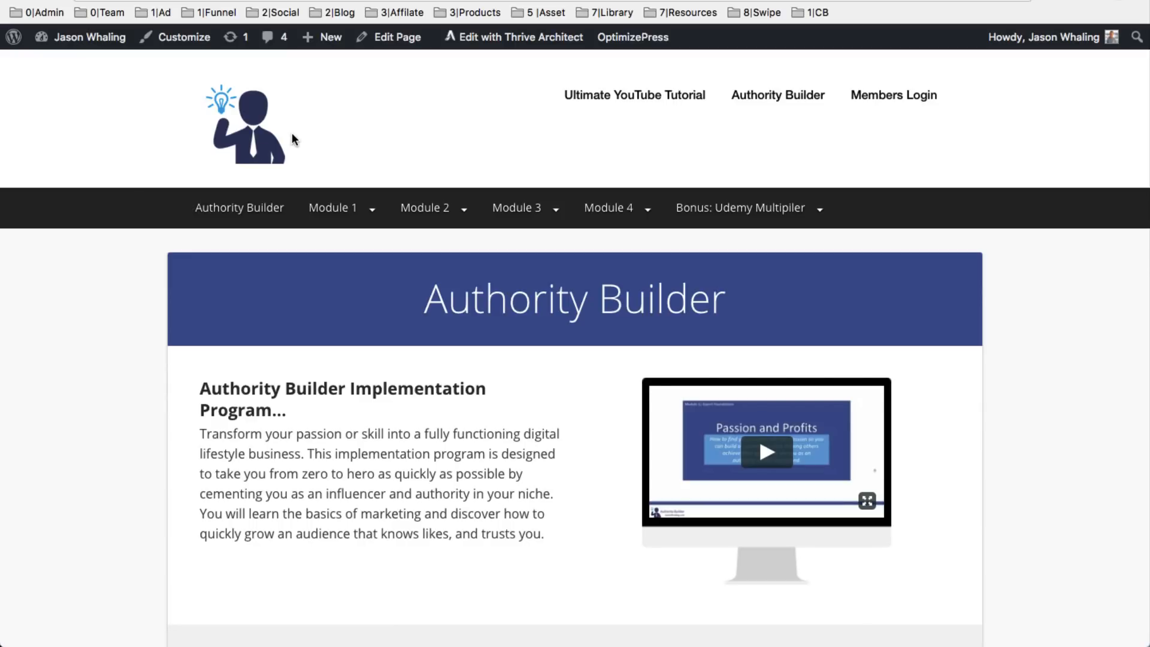
pyautogui.moveTo(743, 211)
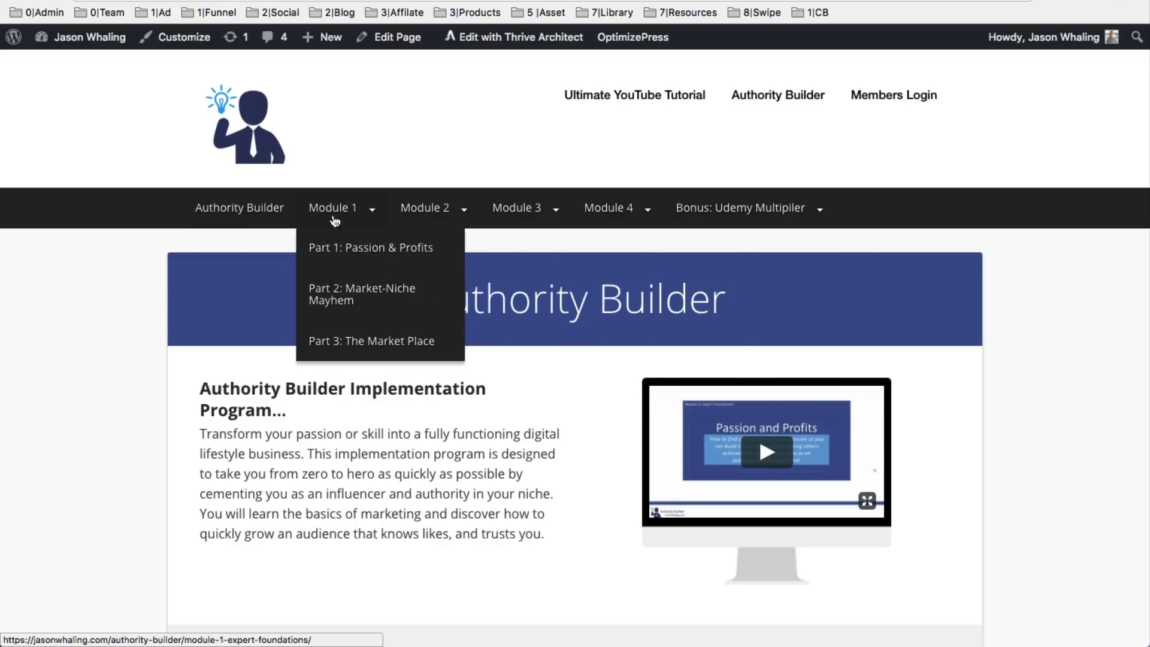
pyautogui.click(638, 103)
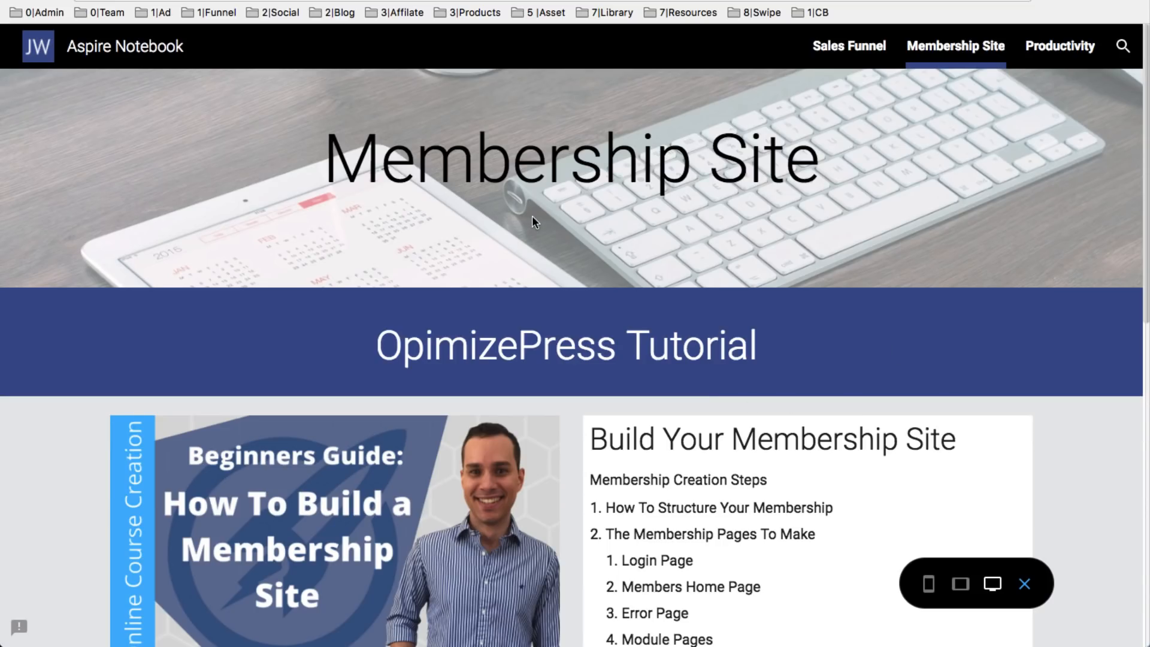
# Review the membership creation steps and page template downloads on the Aspire Notebook's Membership Site page
pyautogui.scroll(-3, 533, 222)
pyautogui.scroll(-2, 557, 206)
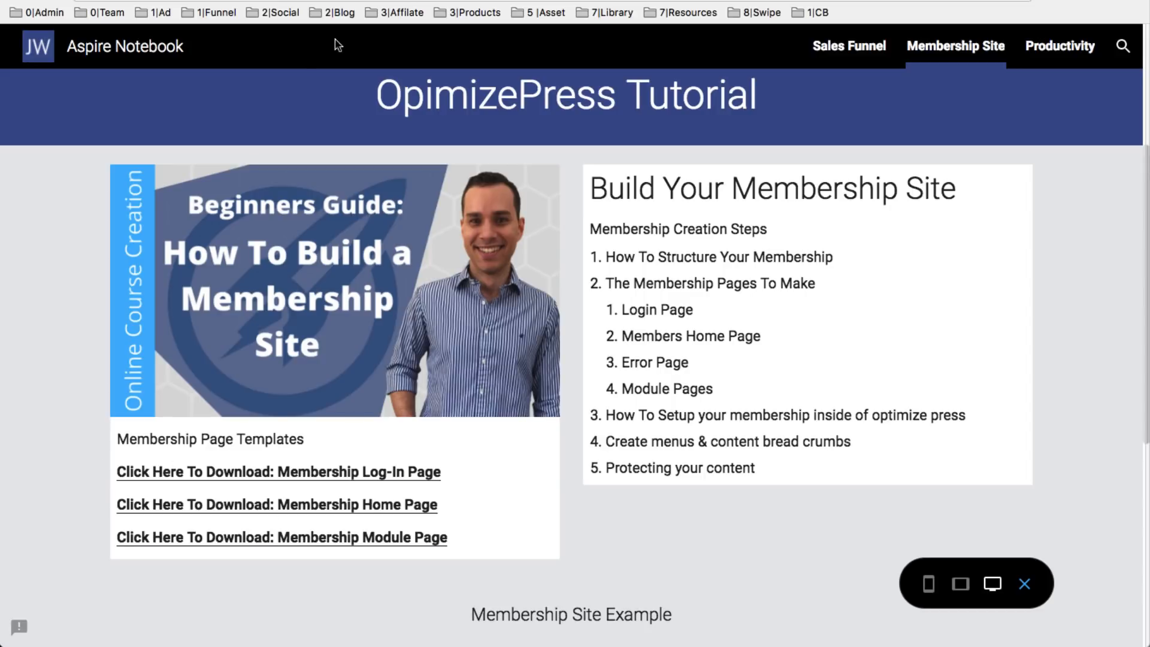
pyautogui.scroll(3, 695, 357)
pyautogui.scroll(1, 695, 357)
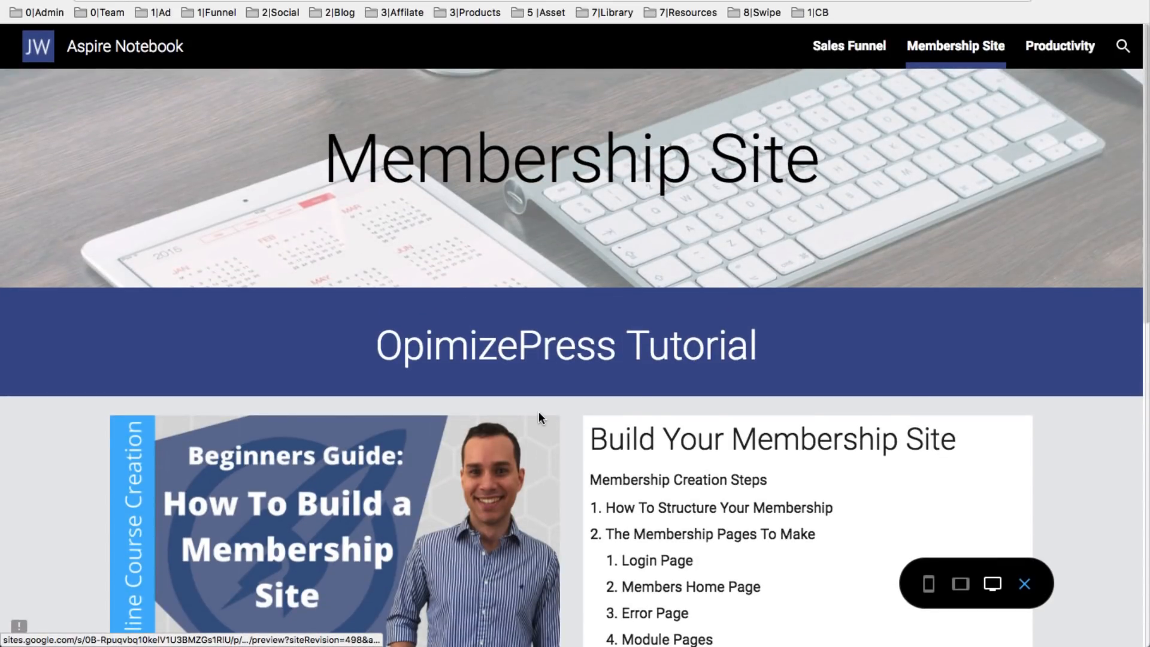
pyautogui.scroll(-4, 538, 411)
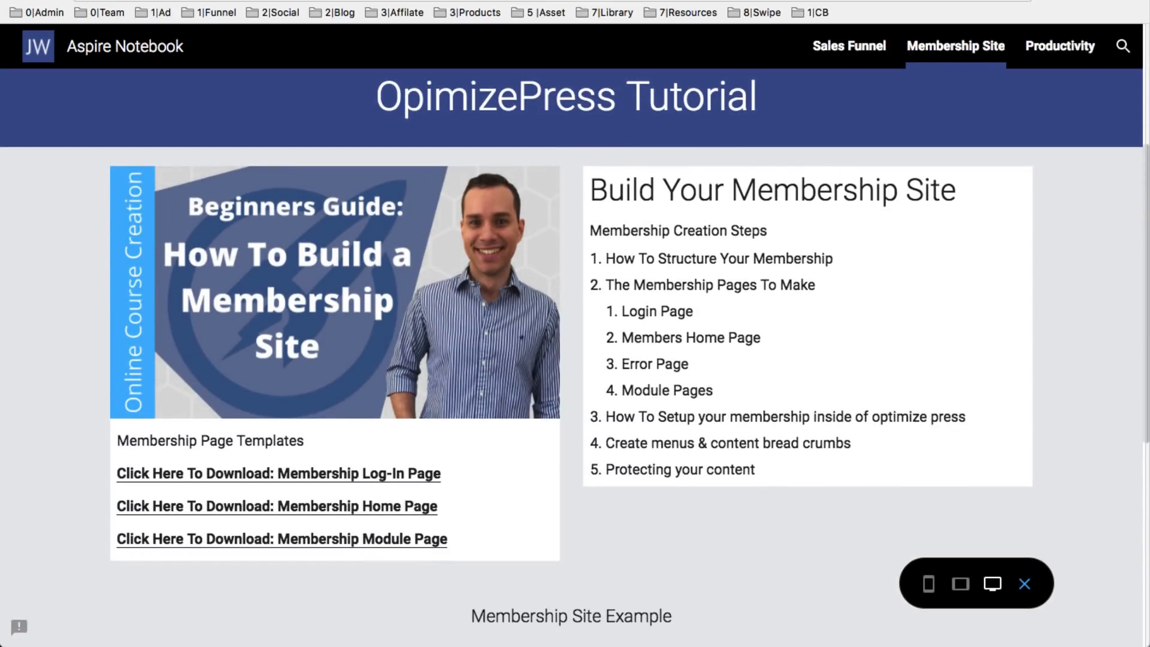